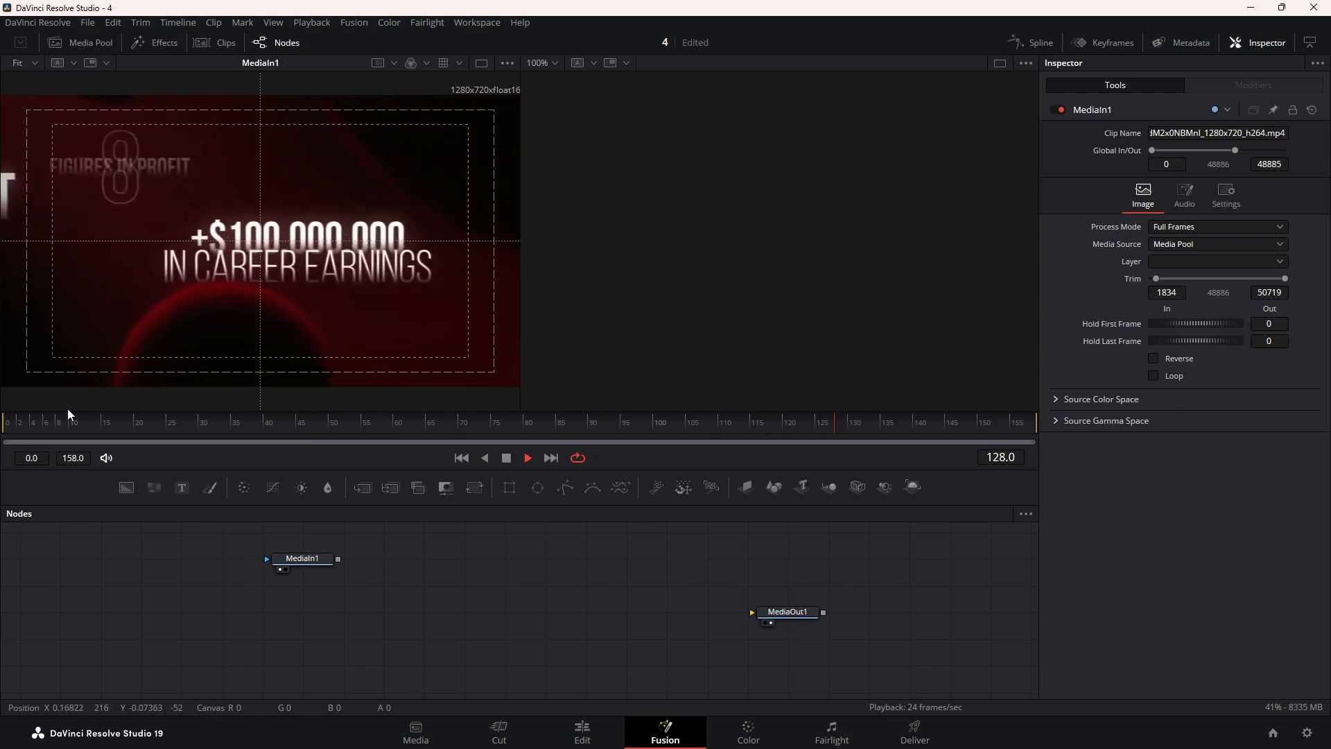
# At frame 0, add a Background node clear of the MediaIn1 node and set its type to Gradient
pyautogui.moveTo(14, 422); pyautogui.dragTo(1, 442)
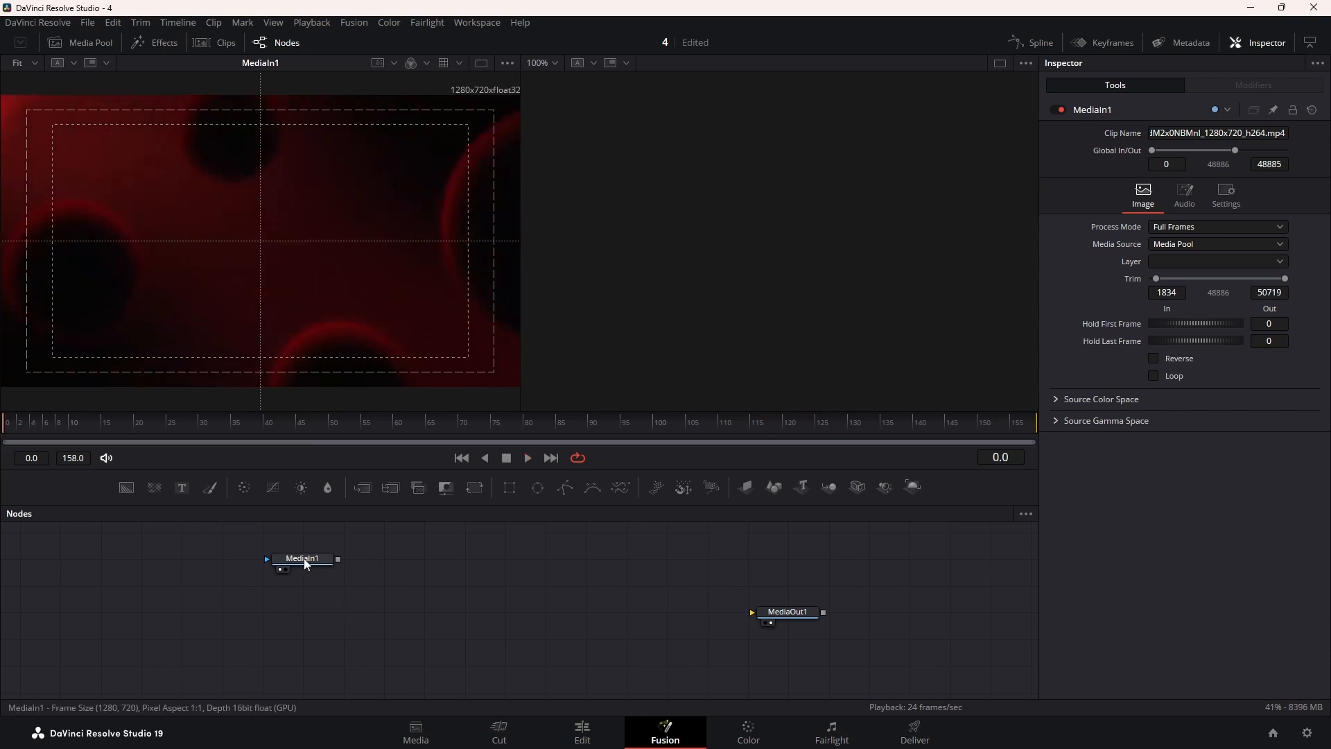
pyautogui.moveTo(305, 557); pyautogui.dragTo(535, 565)
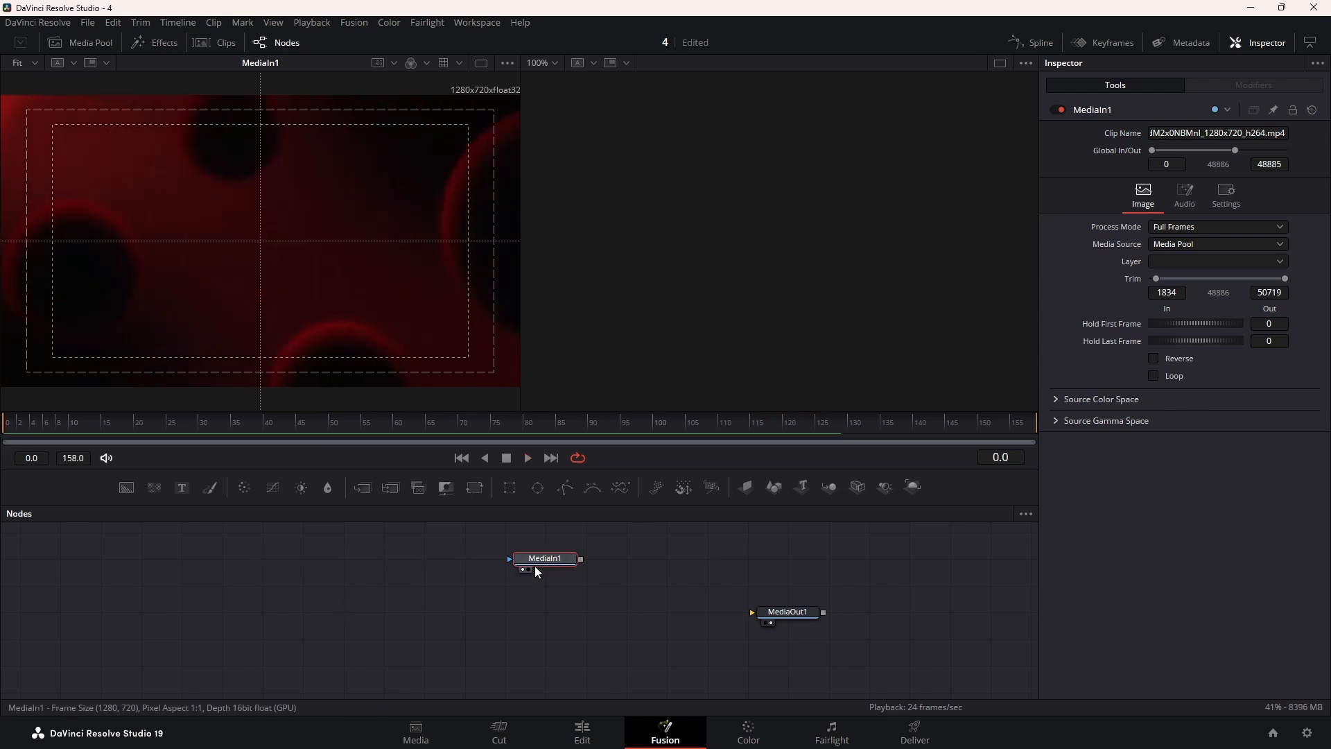
pyautogui.moveTo(126, 488); pyautogui.dragTo(240, 624)
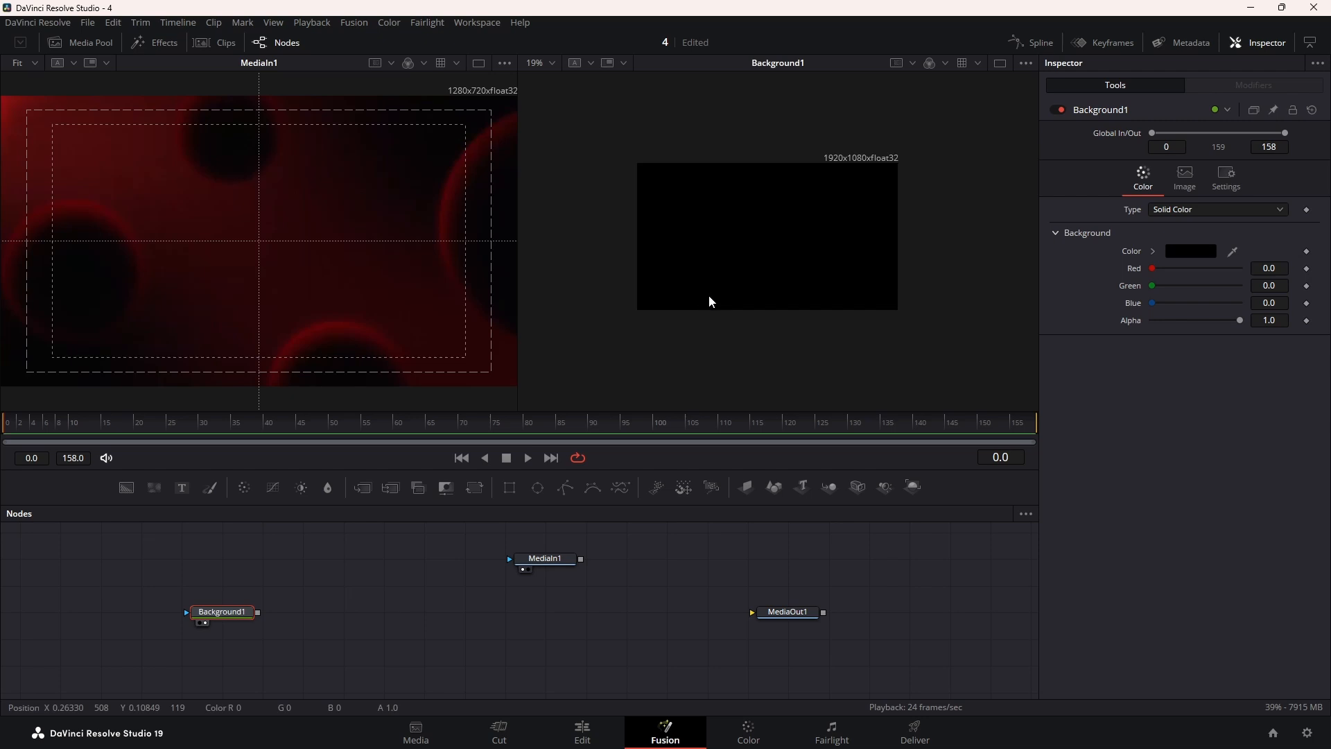
pyautogui.click(1180, 210)
pyautogui.click(1185, 289)
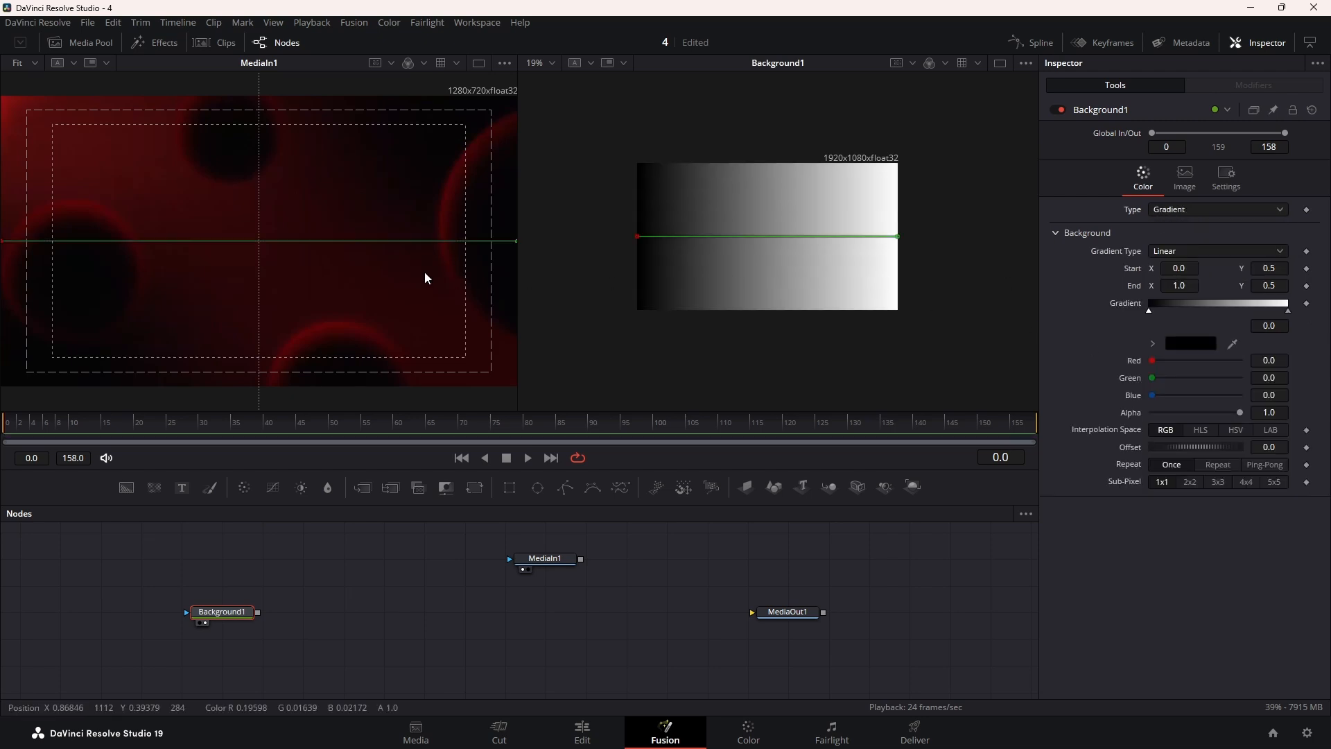
# Set the background's gradient type to Reflect and place its start point near the frame centre, about X 0.497, Y 0.495
pyautogui.moveTo(647, 238); pyautogui.dragTo(777, 234)
pyautogui.click(1162, 251)
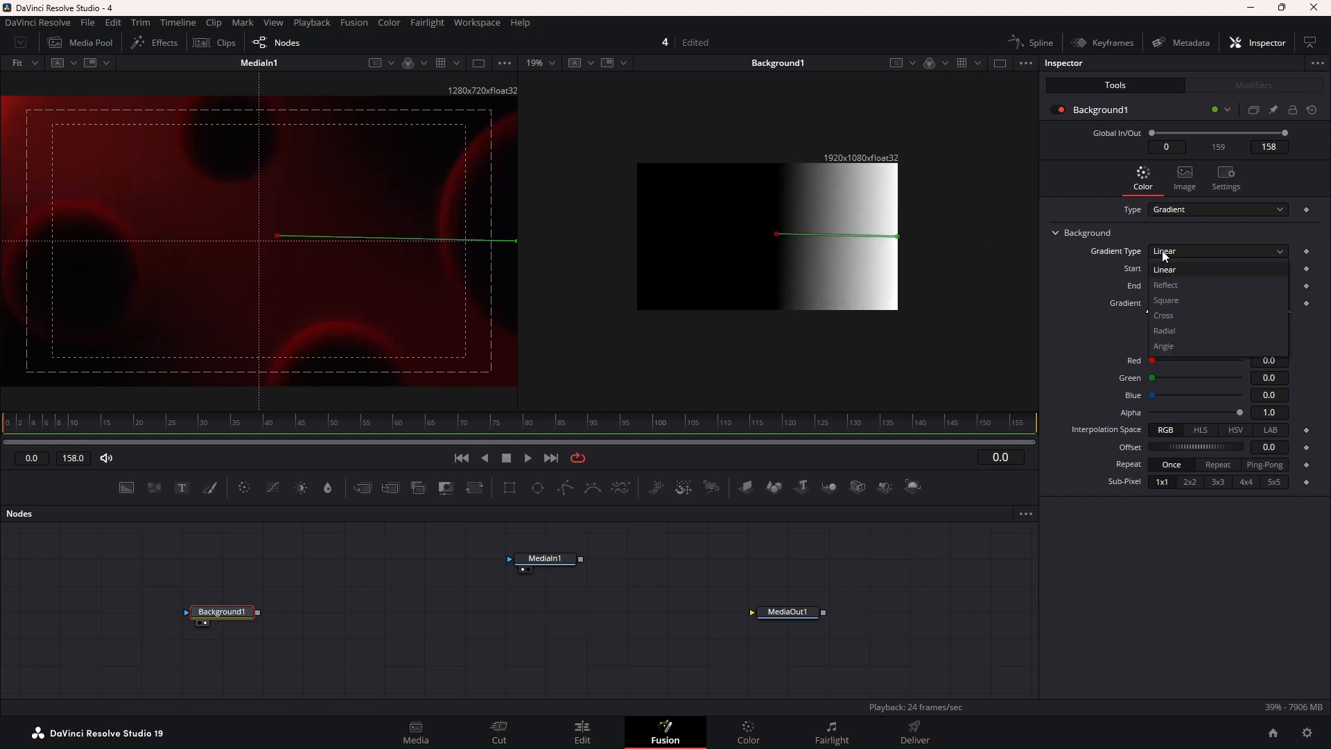
pyautogui.click(1175, 292)
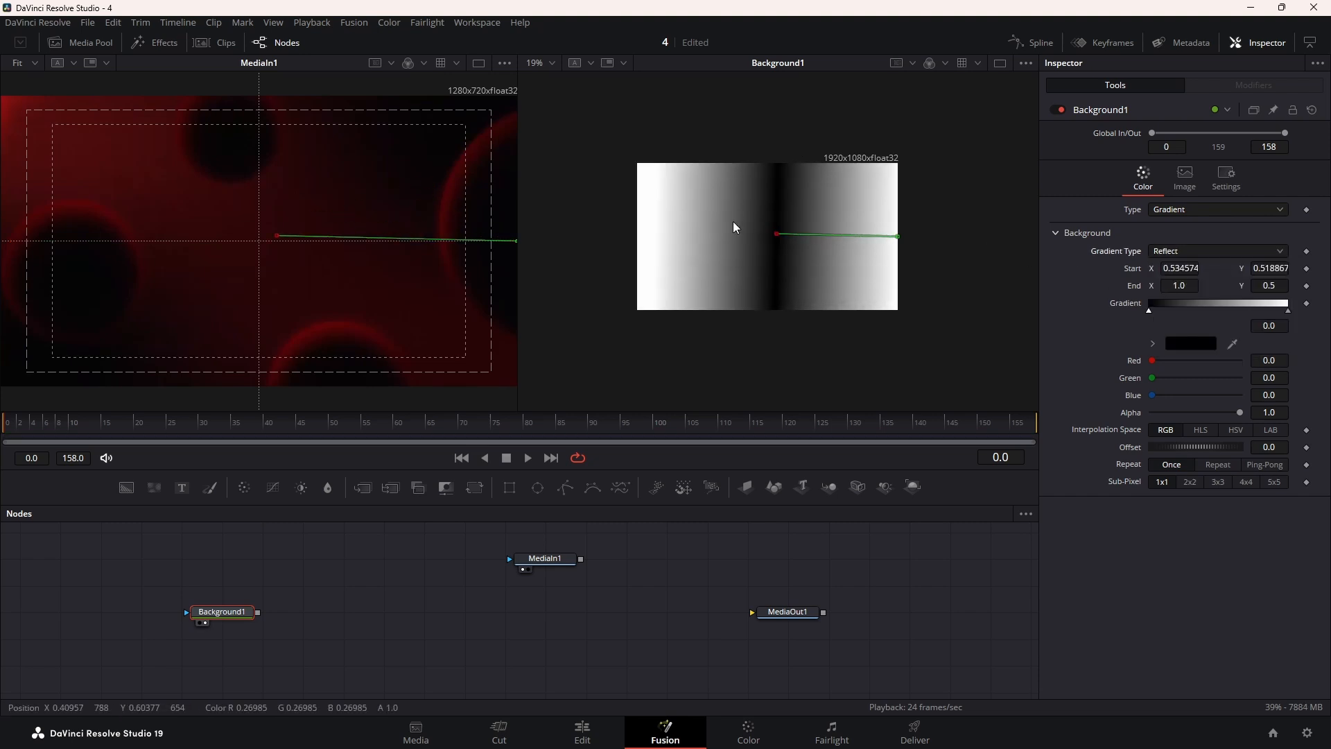
pyautogui.moveTo(777, 236)
pyautogui.mouseDown()
pyautogui.moveTo(753, 238)
pyautogui.moveTo(767, 238)
pyautogui.mouseUp()
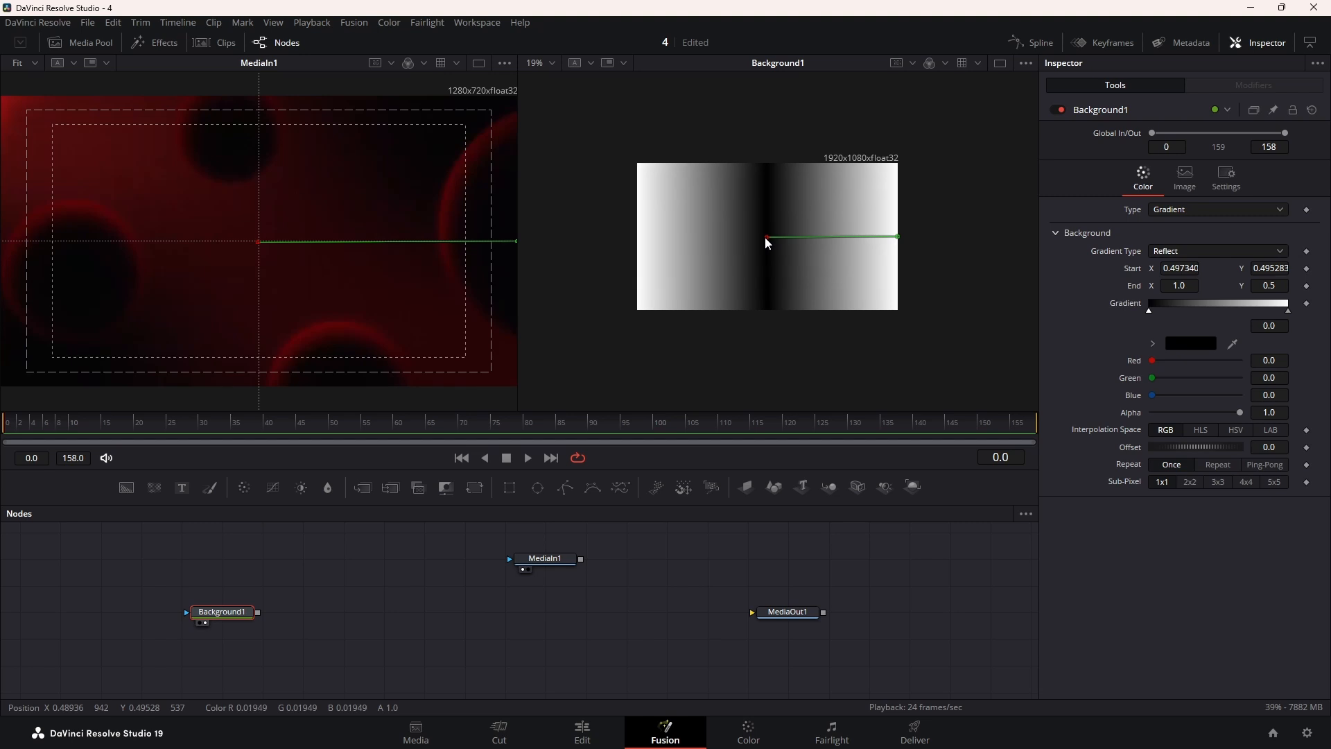
# Set the gradient's start colour to a very dark red, #220001
pyautogui.click(1191, 347)
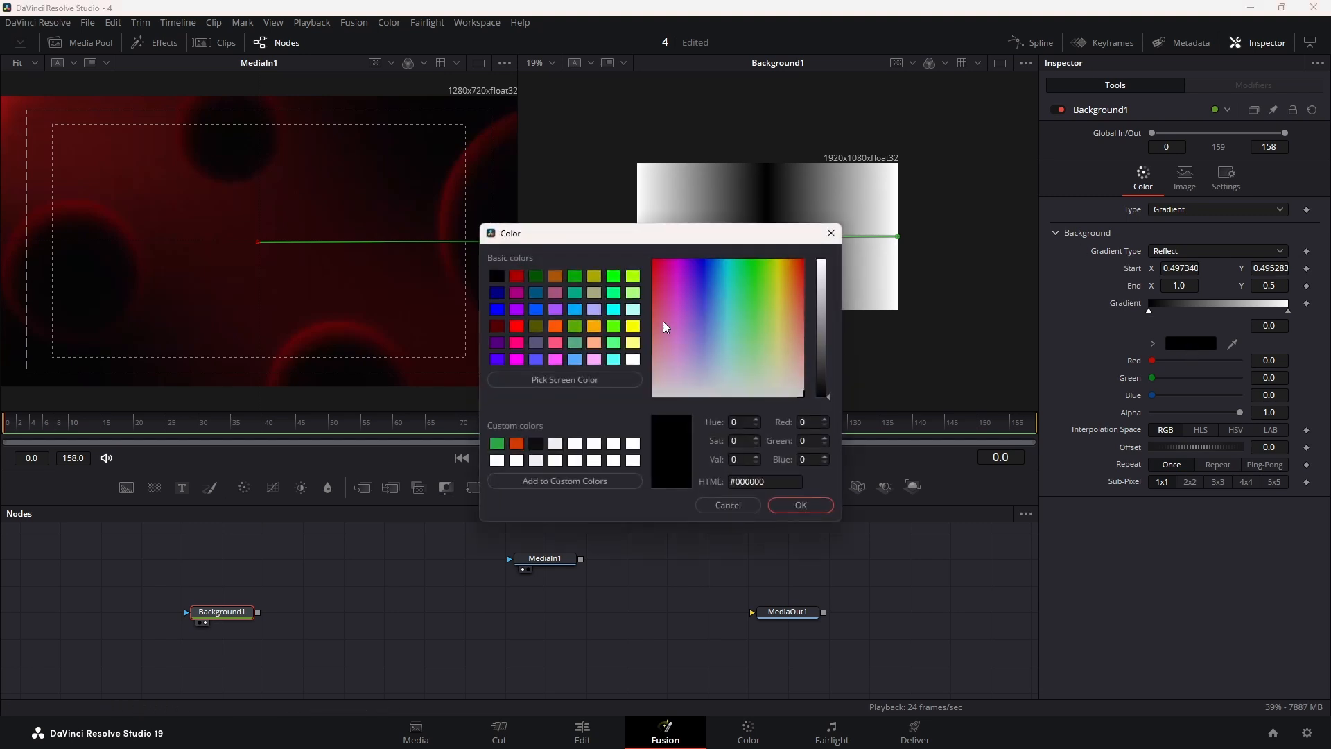
pyautogui.moveTo(674, 295); pyautogui.dragTo(632, 260)
pyautogui.moveTo(826, 396); pyautogui.dragTo(826, 383)
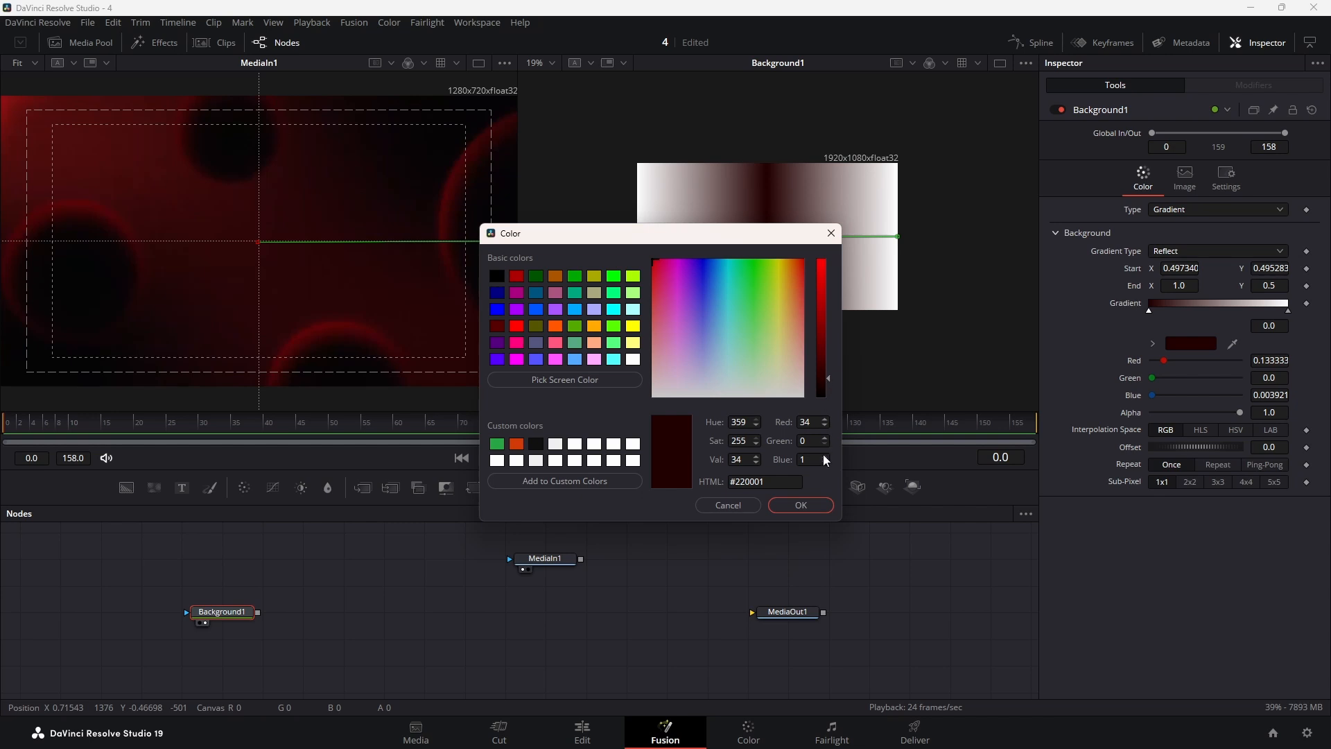
pyautogui.click(801, 505)
# Set the gradient's end colour to black (#000000) and tilt it by moving its end point to about X 0.71, Y 1.17
pyautogui.click(1287, 311)
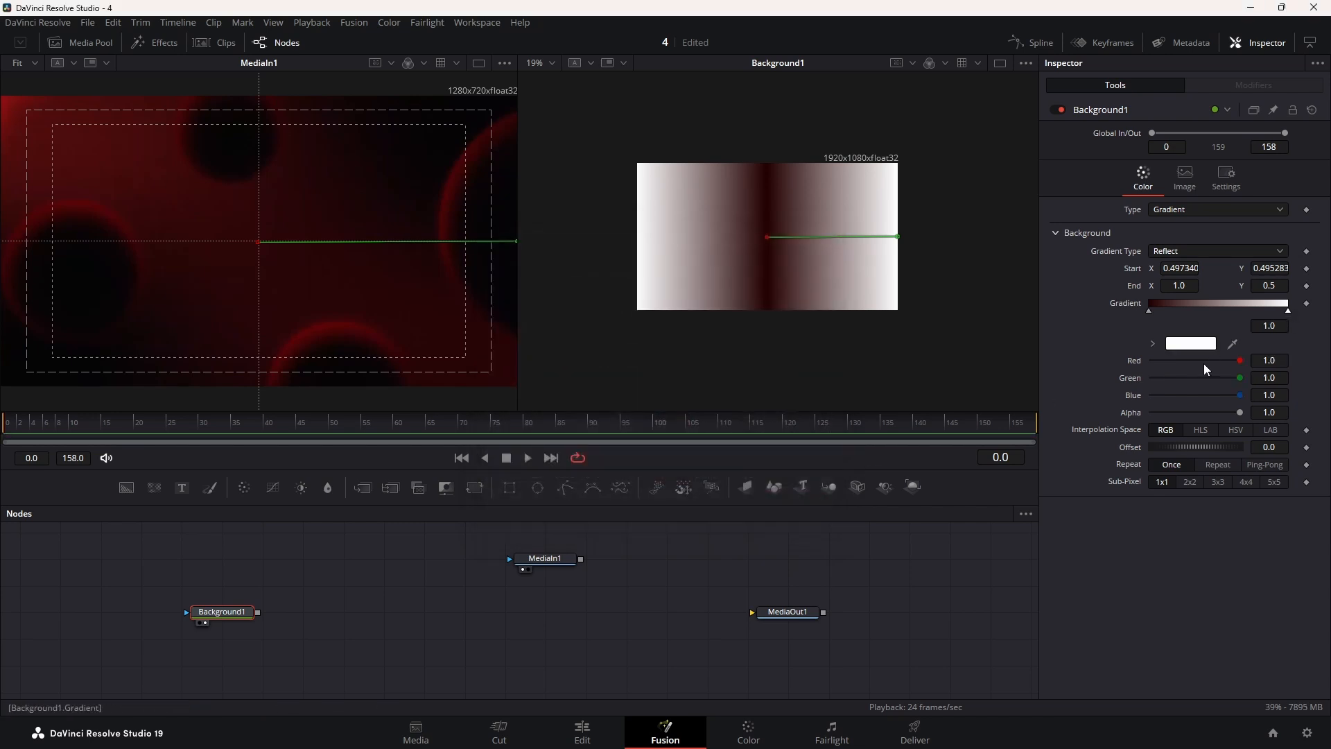
pyautogui.click(1190, 343)
pyautogui.moveTo(821, 345); pyautogui.dragTo(868, 513)
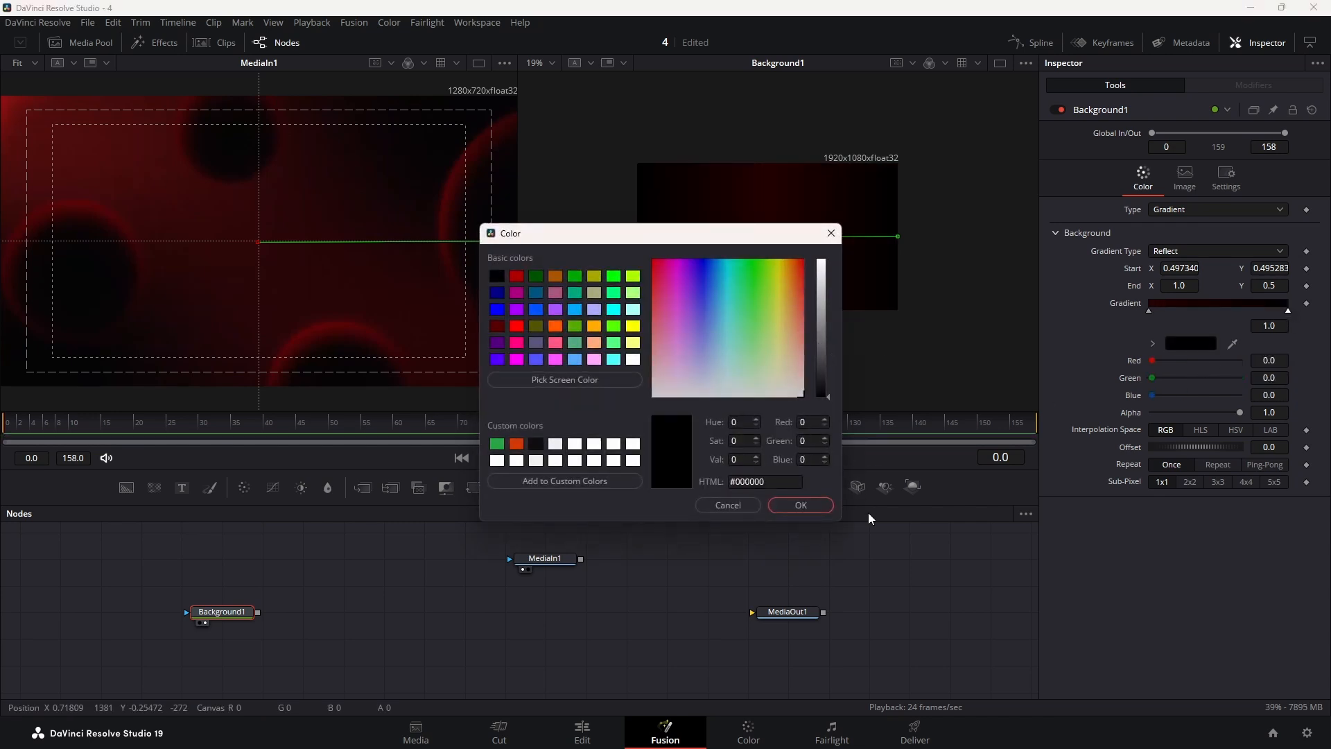
pyautogui.click(801, 509)
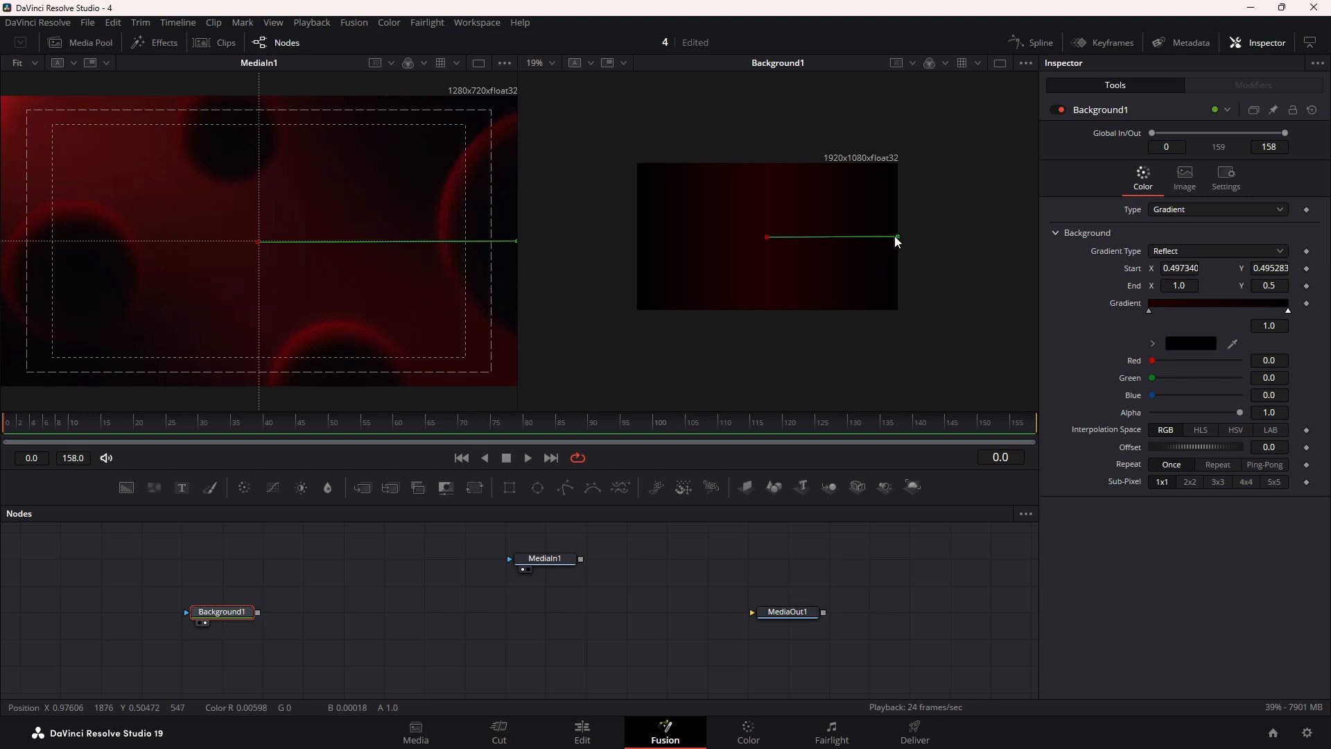
pyautogui.moveTo(896, 236); pyautogui.dragTo(825, 140)
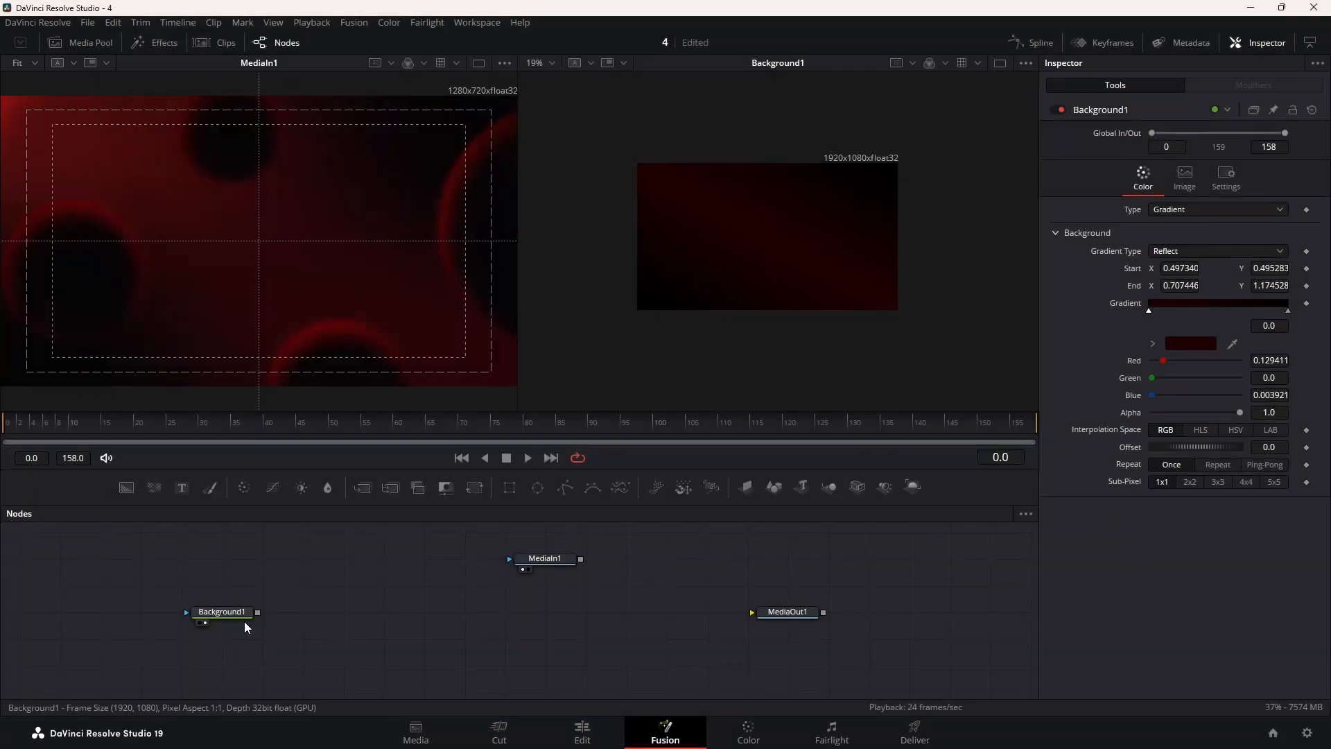
# Add a second Background node in solid red (Red 1.0) and mask it with an Ellipse node
pyautogui.moveTo(126, 487); pyautogui.dragTo(197, 641)
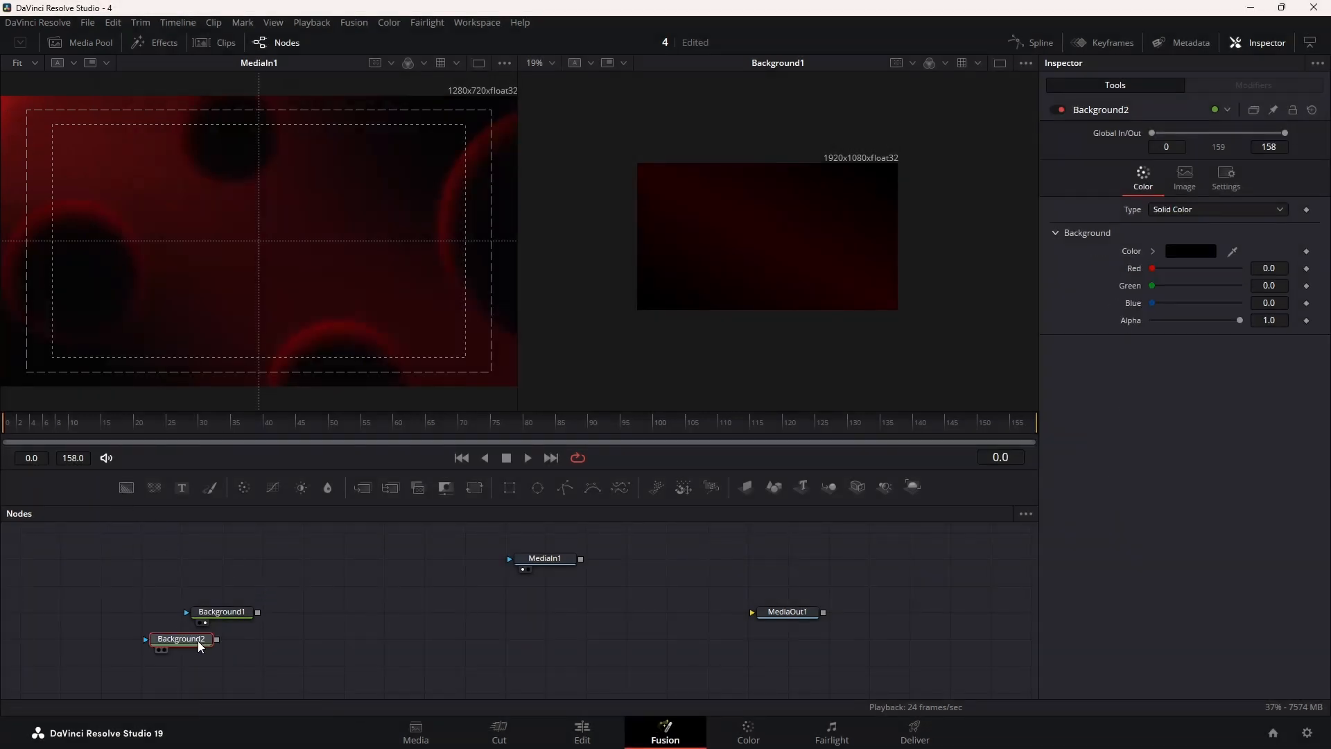
pyautogui.moveTo(1153, 269); pyautogui.dragTo(1240, 268)
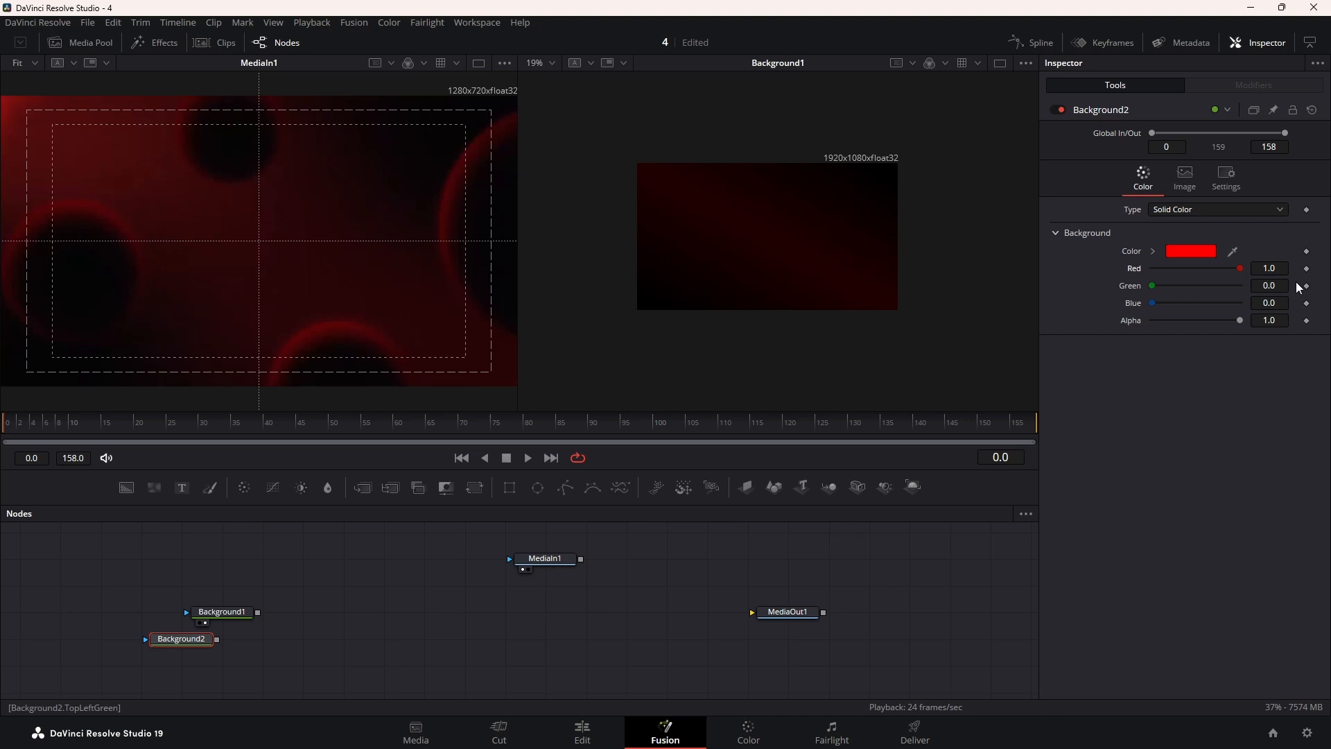
pyautogui.moveTo(538, 488); pyautogui.dragTo(110, 638)
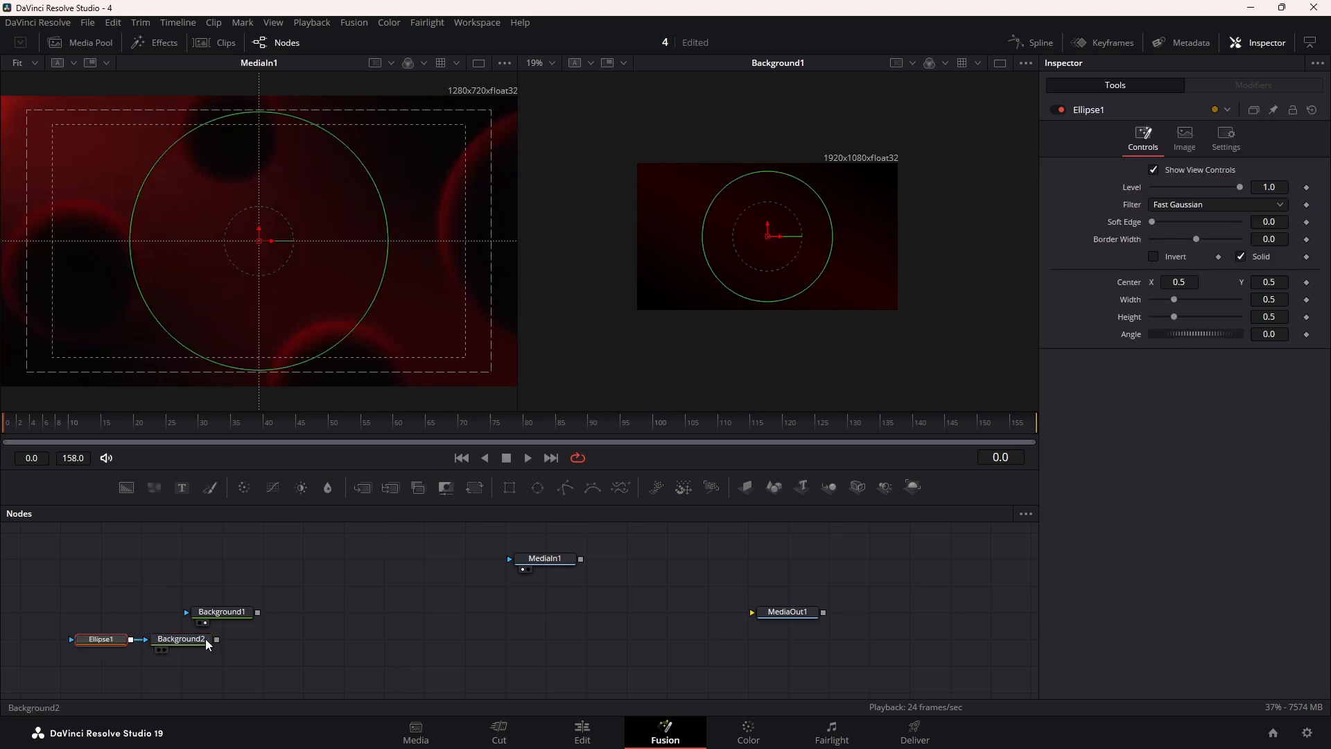
# Merge the masked red background over the gradient background and show the merge in the second viewer
pyautogui.moveTo(215, 638); pyautogui.dragTo(260, 614)
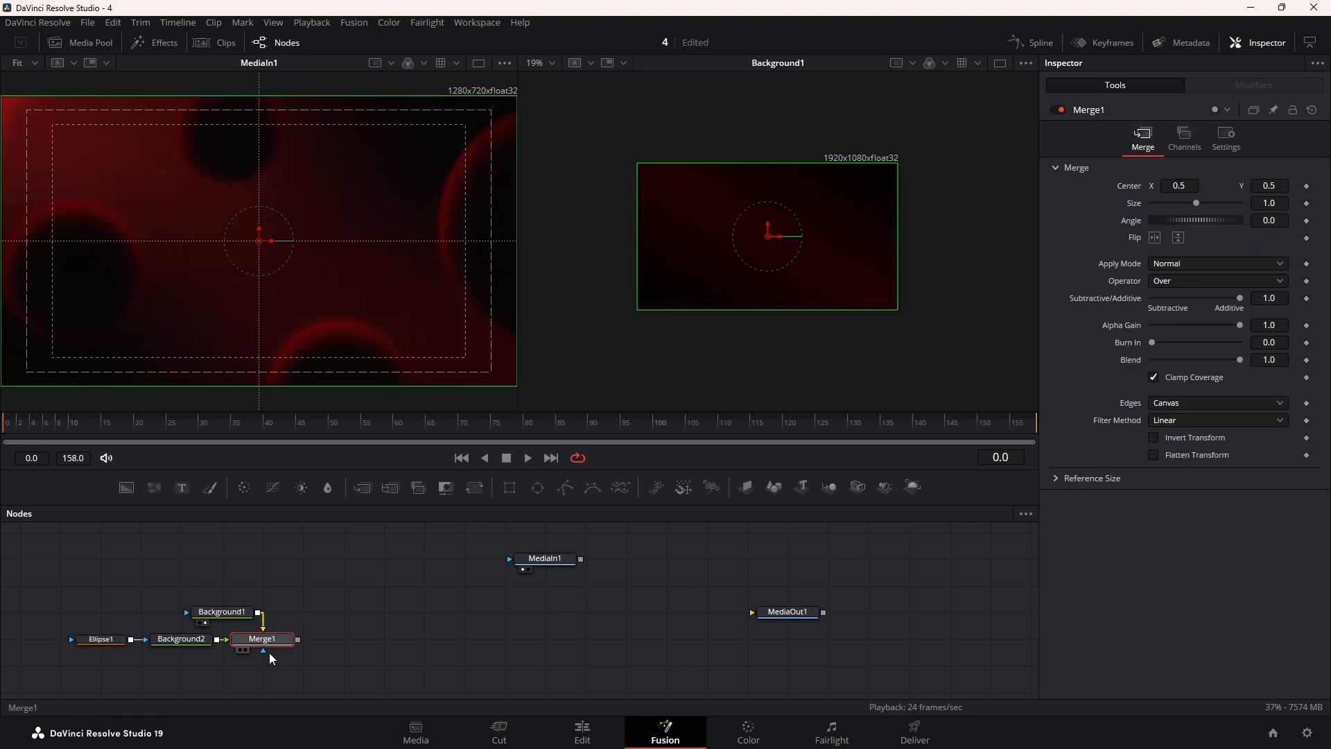
pyautogui.moveTo(271, 641); pyautogui.dragTo(775, 262)
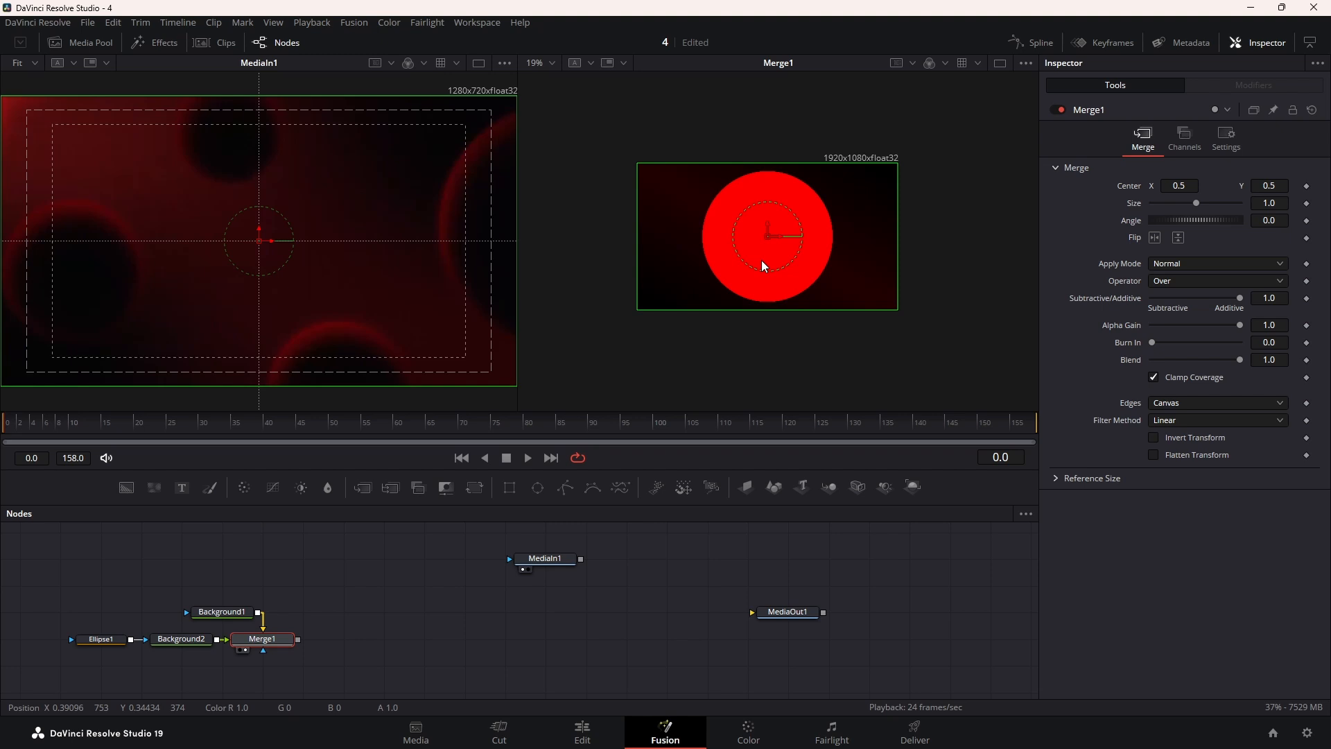
# Turn the ellipse into a soft upper-left corner glow with Soft Edge 0.2, Border Width -0.05 and centre about X -0.11, Y 1.28
pyautogui.click(102, 638)
pyautogui.moveTo(1158, 222); pyautogui.dragTo(1215, 222)
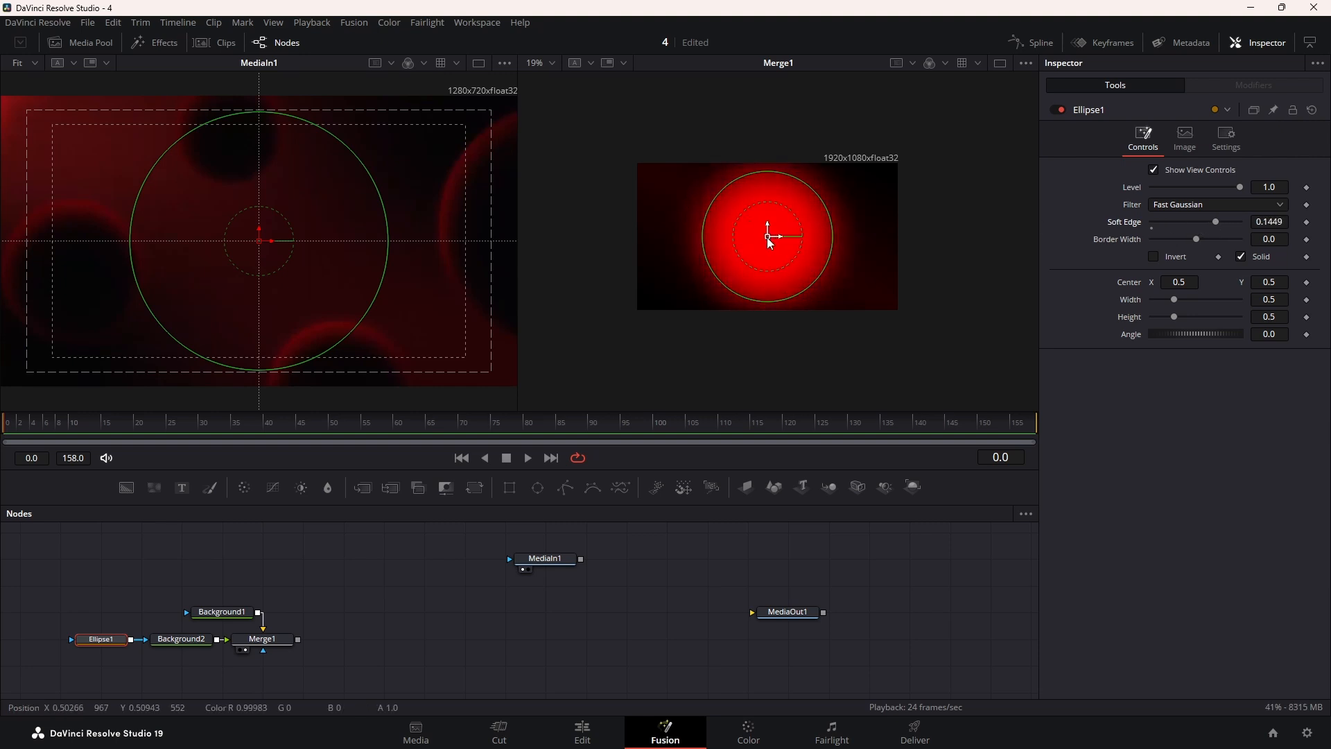
pyautogui.moveTo(769, 233); pyautogui.dragTo(608, 122)
pyautogui.moveTo(1216, 223); pyautogui.dragTo(1241, 223)
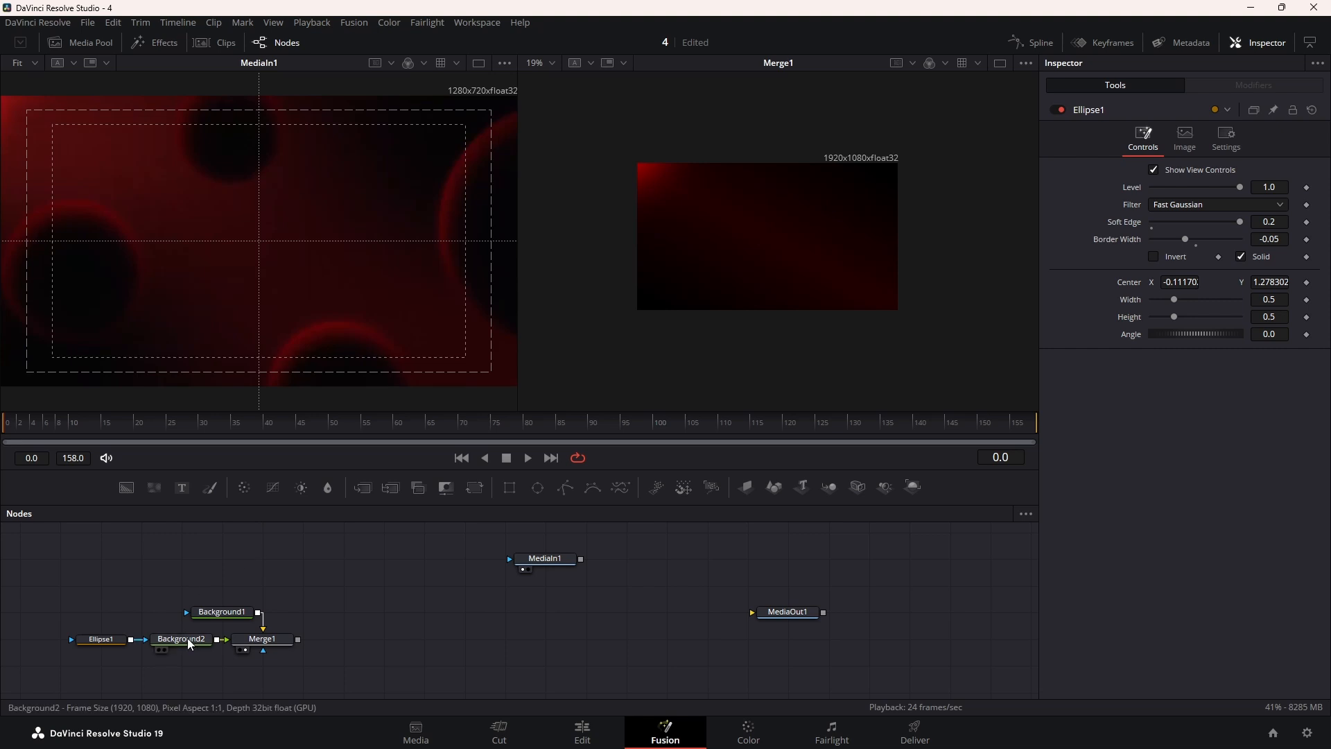
# Brighten the gradient background's start colour to #2f0002
pyautogui.click(220, 615)
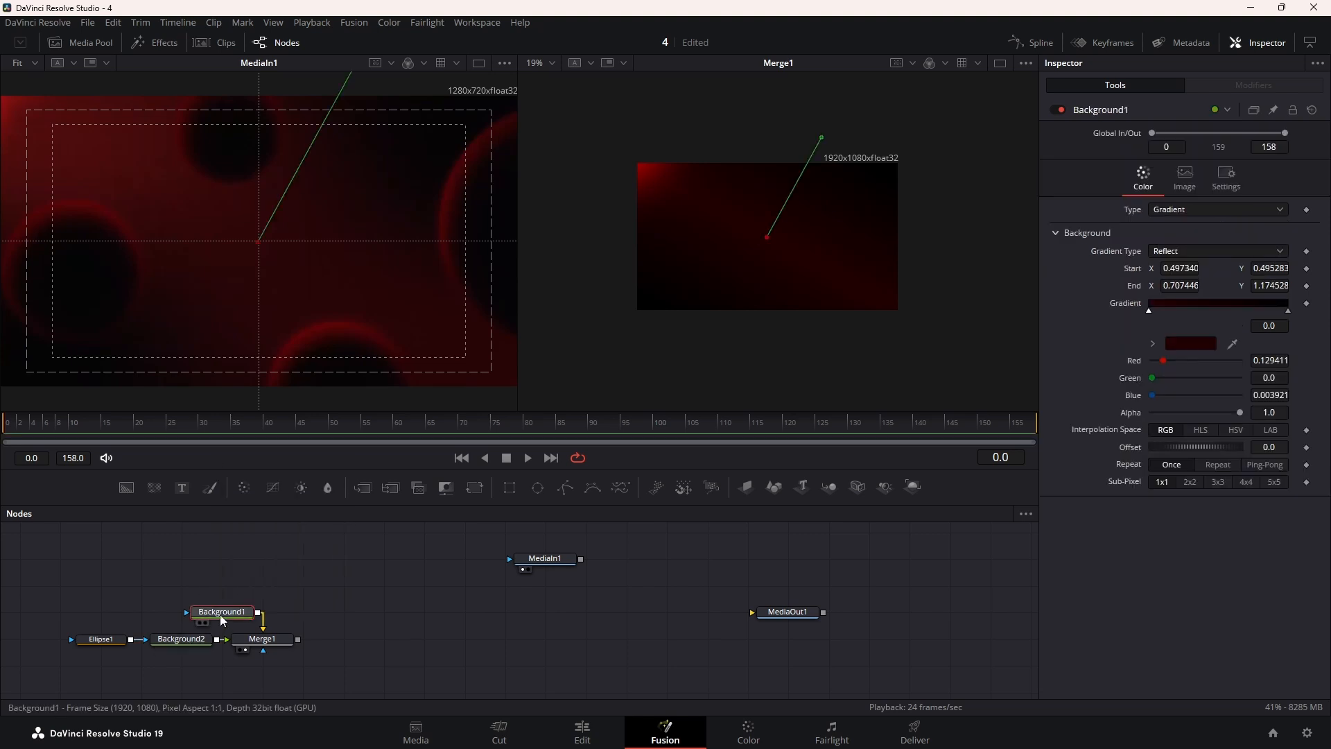
pyautogui.click(1171, 344)
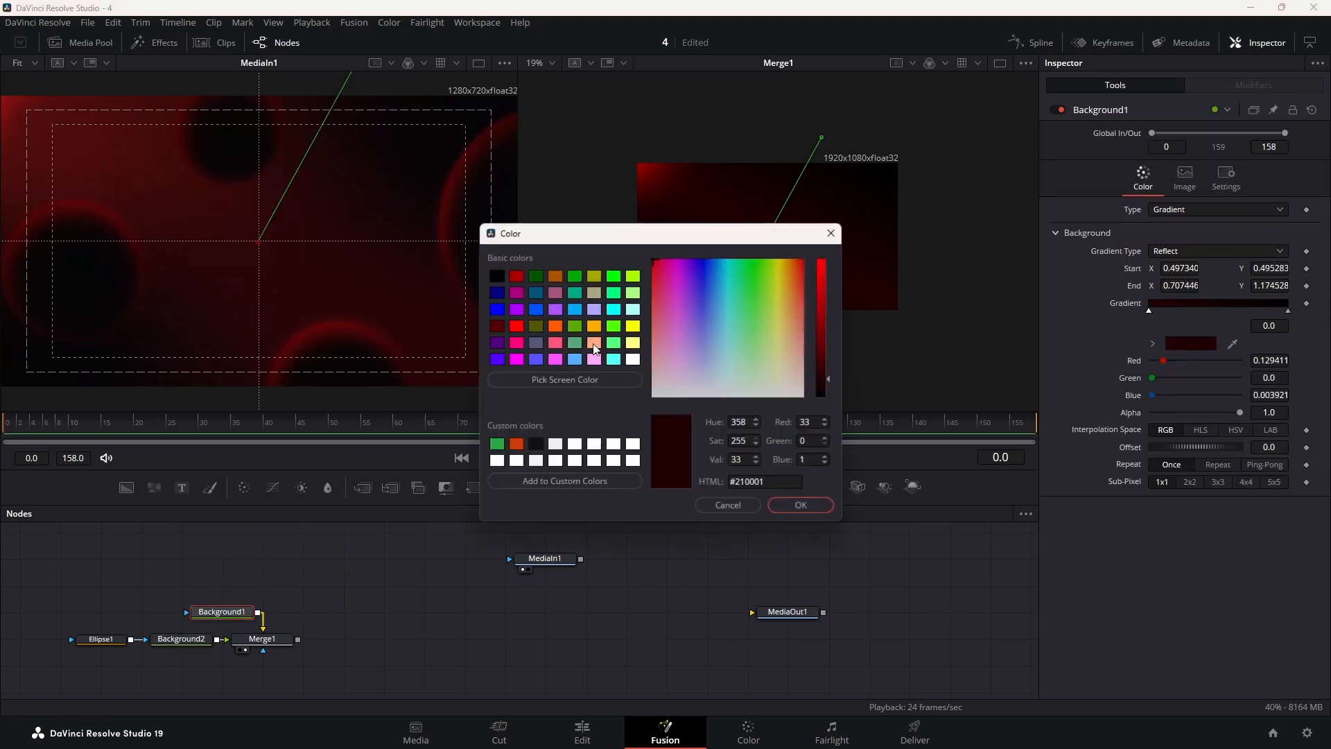
pyautogui.click(825, 371)
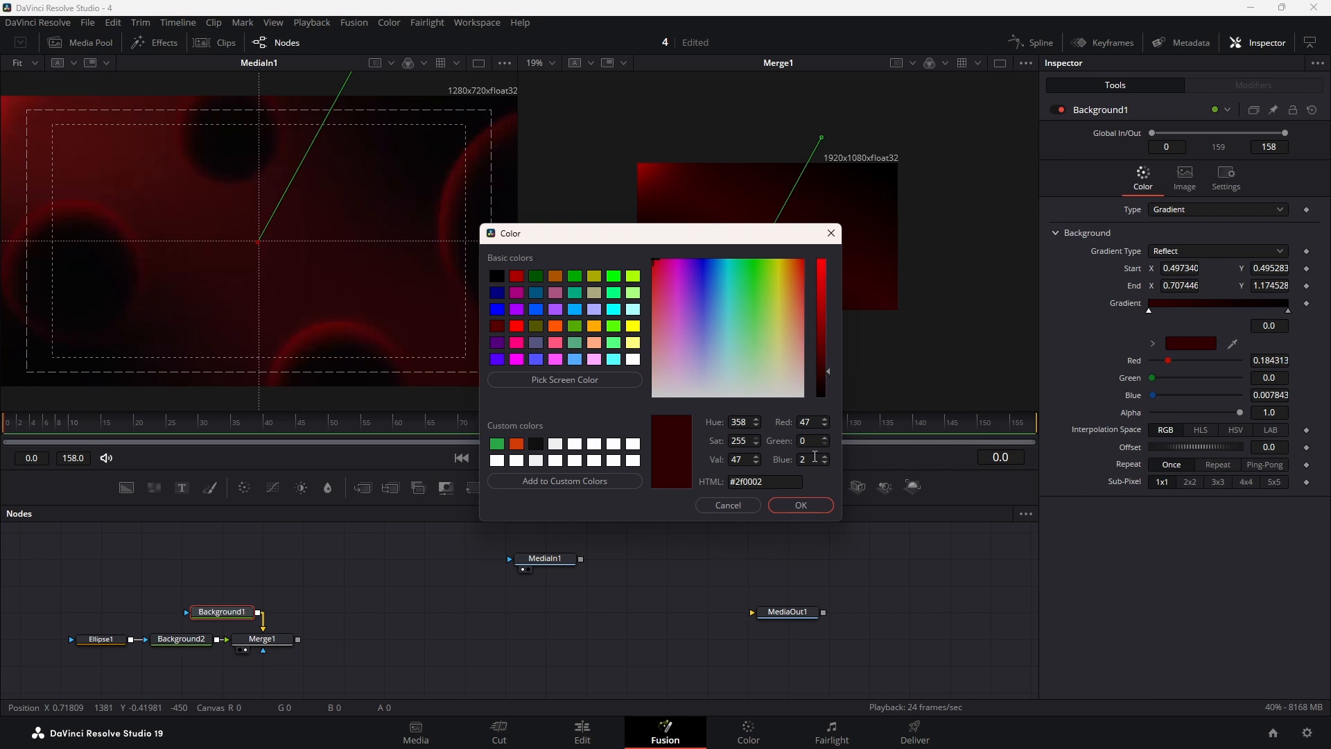
pyautogui.click(806, 509)
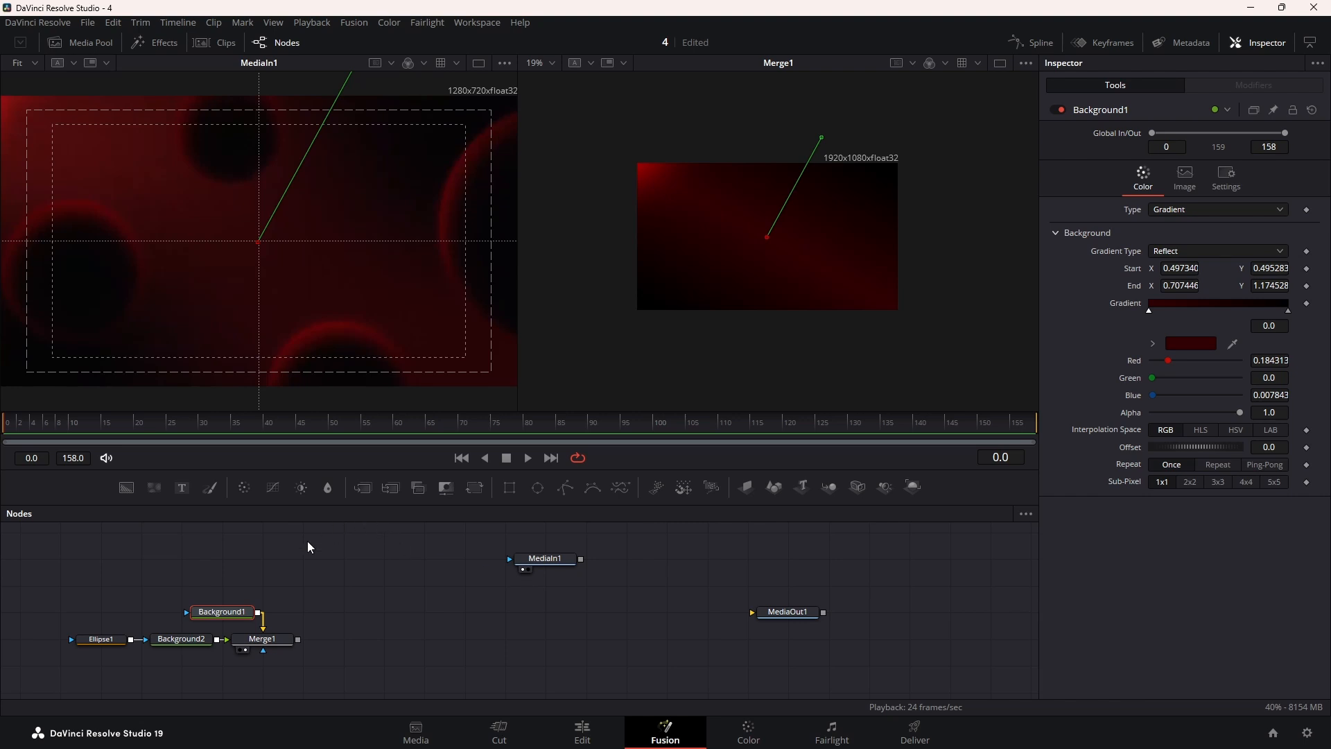
# Feed Merge1 into an ImagePlane3D, combine it with a Camera3D through a Merge3D, and append a Renderer3D
pyautogui.click(262, 638)
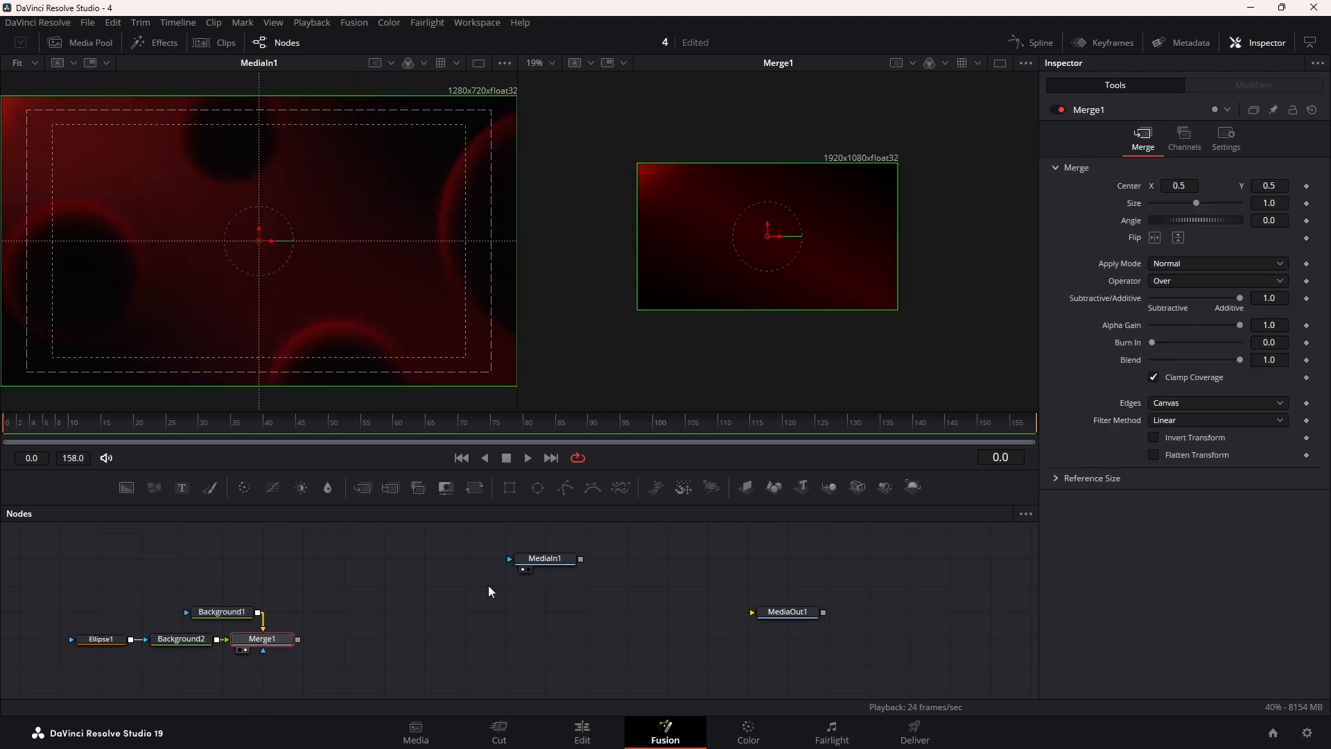
pyautogui.click(755, 492)
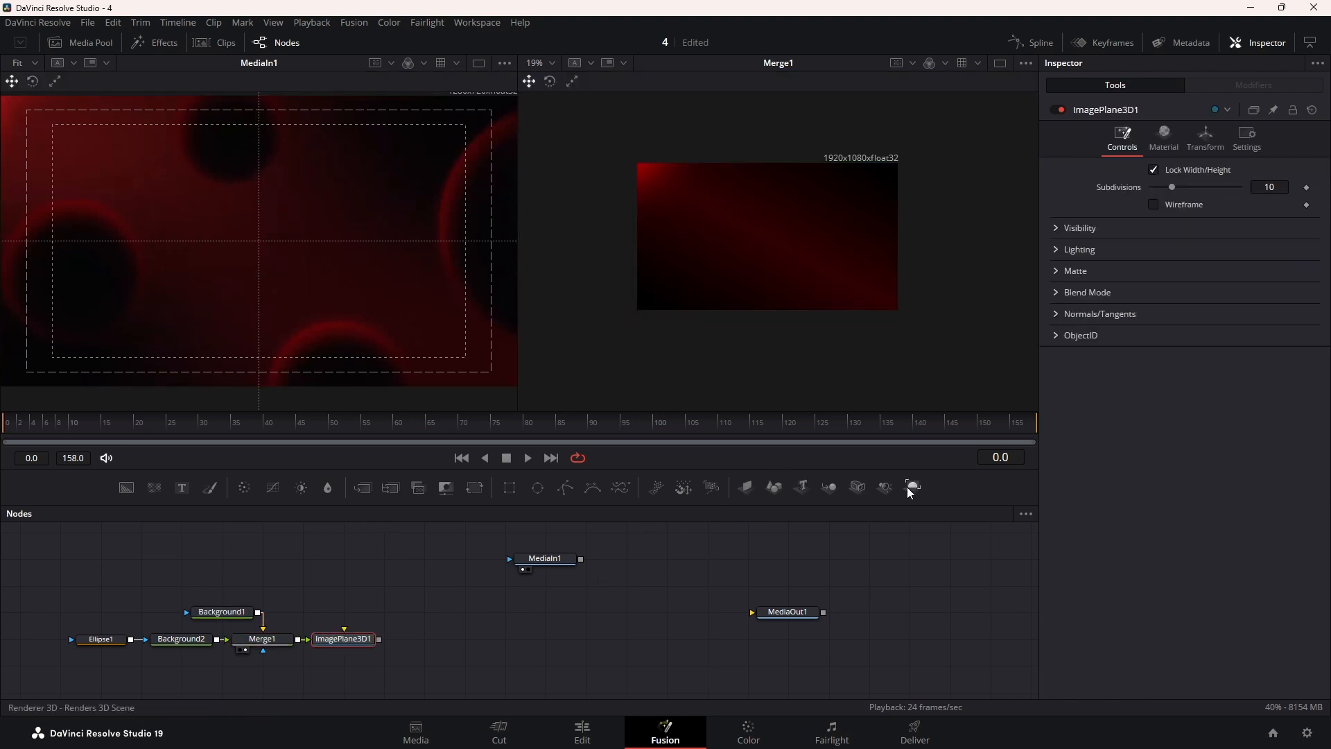
pyautogui.click(863, 490)
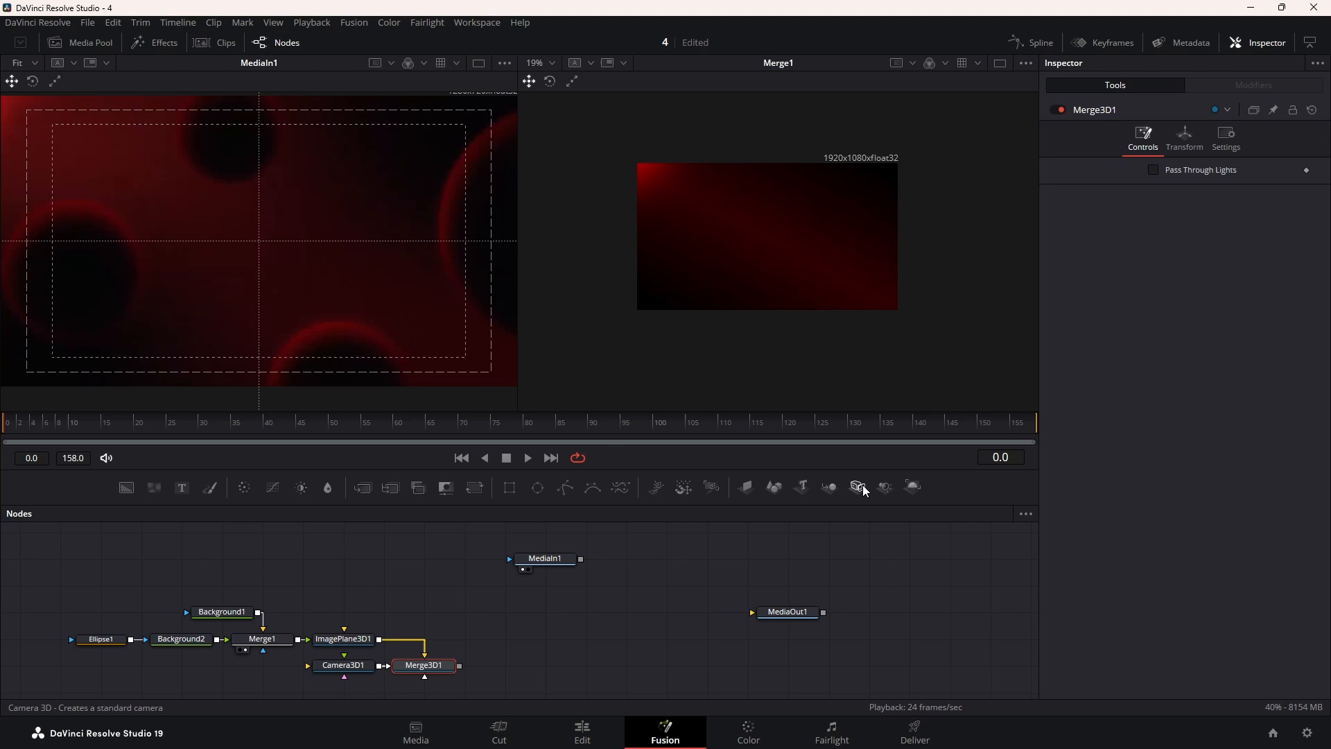
pyautogui.click(914, 489)
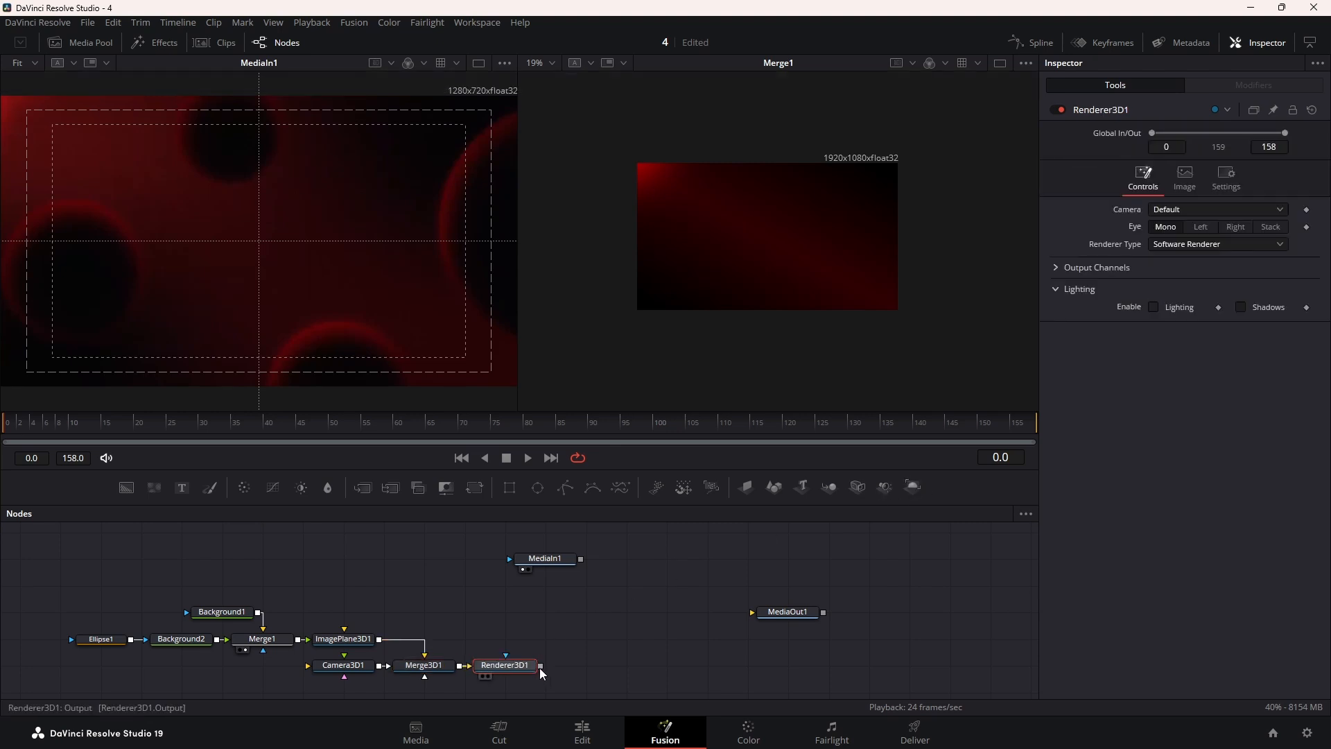
# Connect the Renderer3D output to MediaOut1 and show MediaOut1 in the second viewer
pyautogui.moveTo(540, 666); pyautogui.dragTo(577, 658)
pyautogui.moveTo(692, 605); pyautogui.dragTo(797, 332)
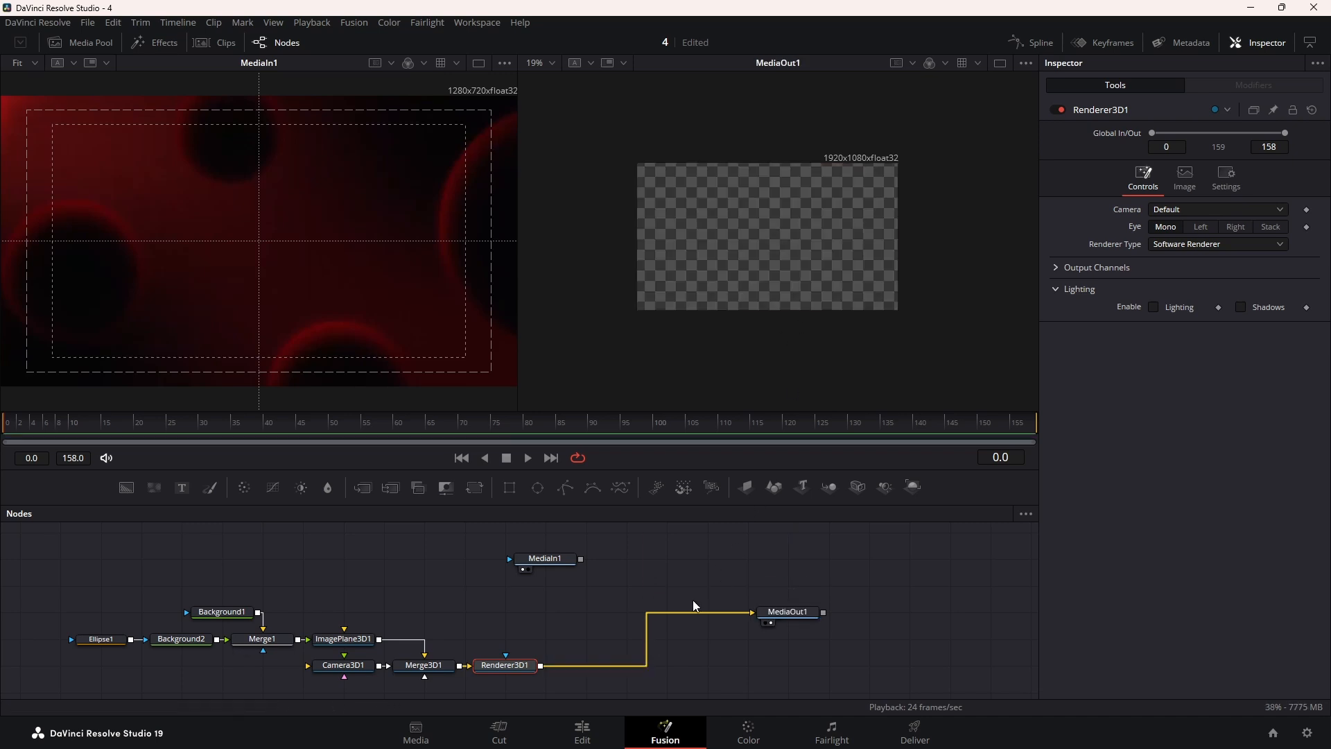
# Set the Camera3D's Z translation to 4.0
pyautogui.click(346, 667)
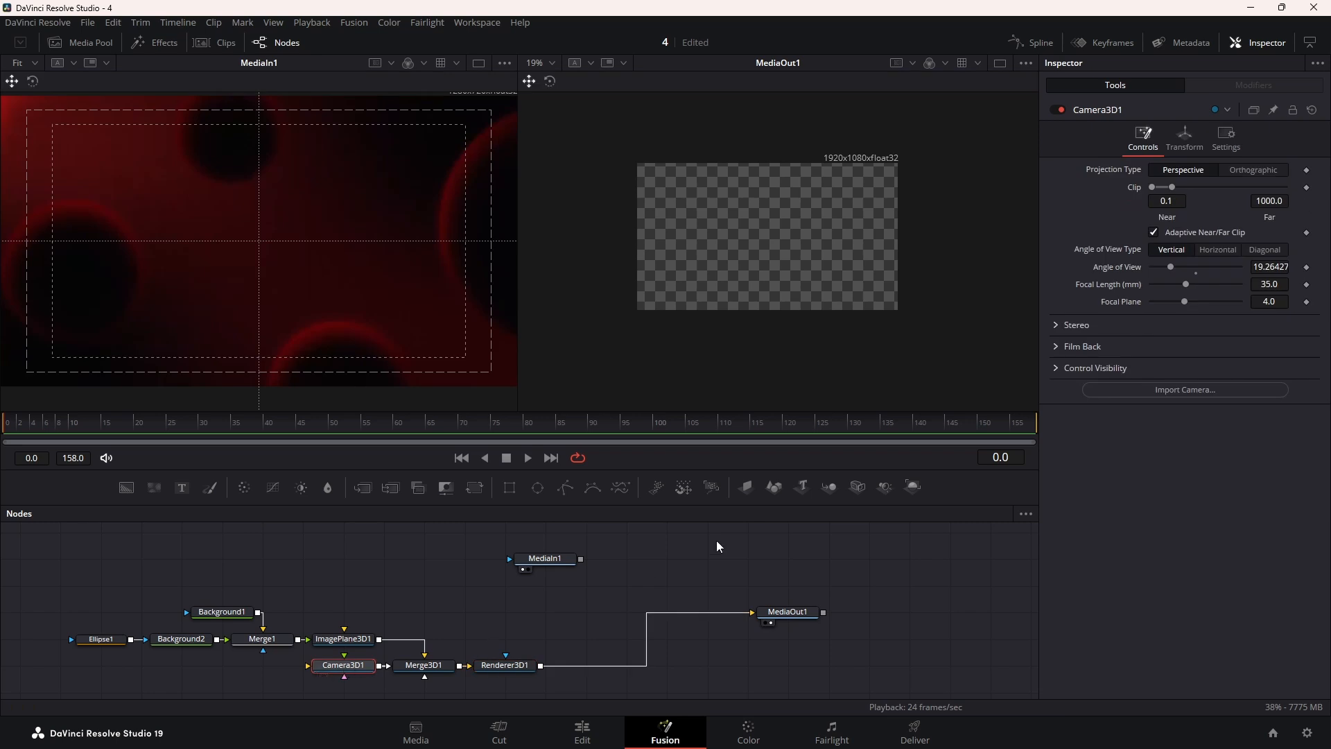
pyautogui.click(1184, 135)
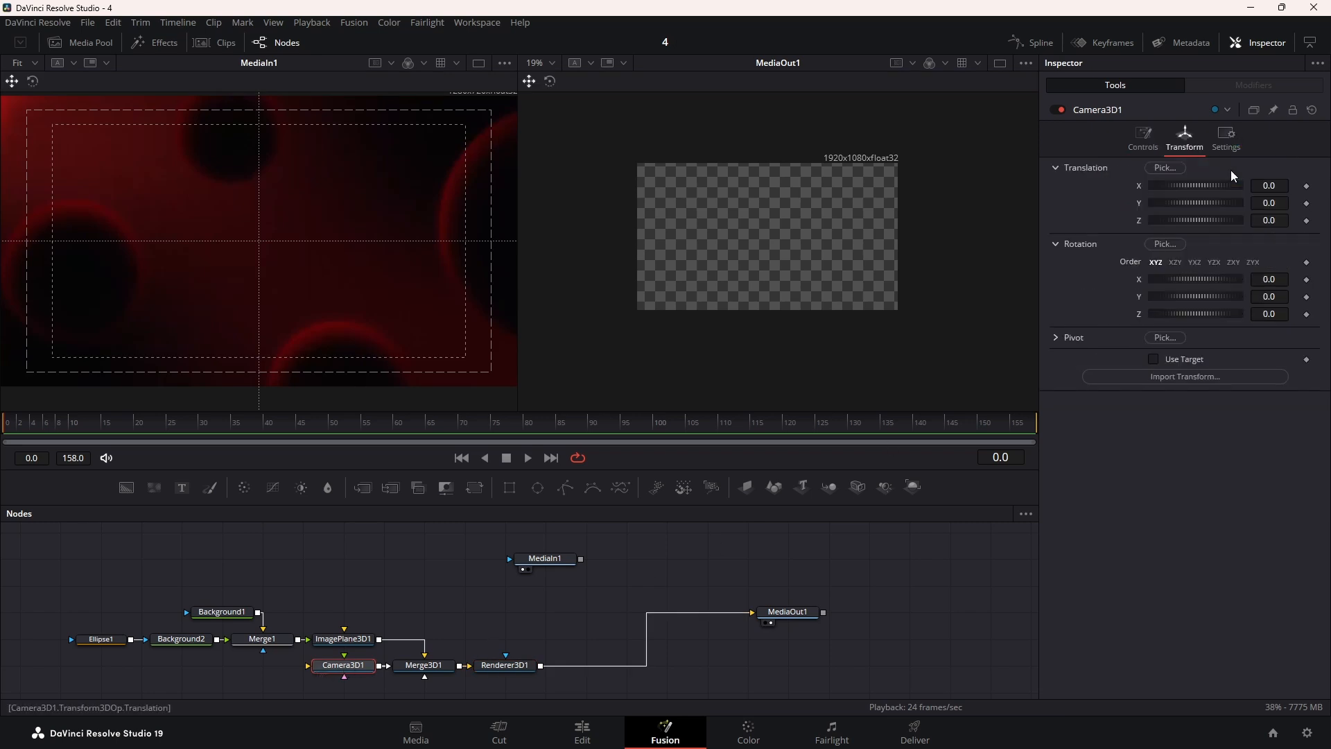
pyautogui.moveTo(1269, 221); pyautogui.dragTo(1309, 220)
pyautogui.doubleClick(1276, 223)
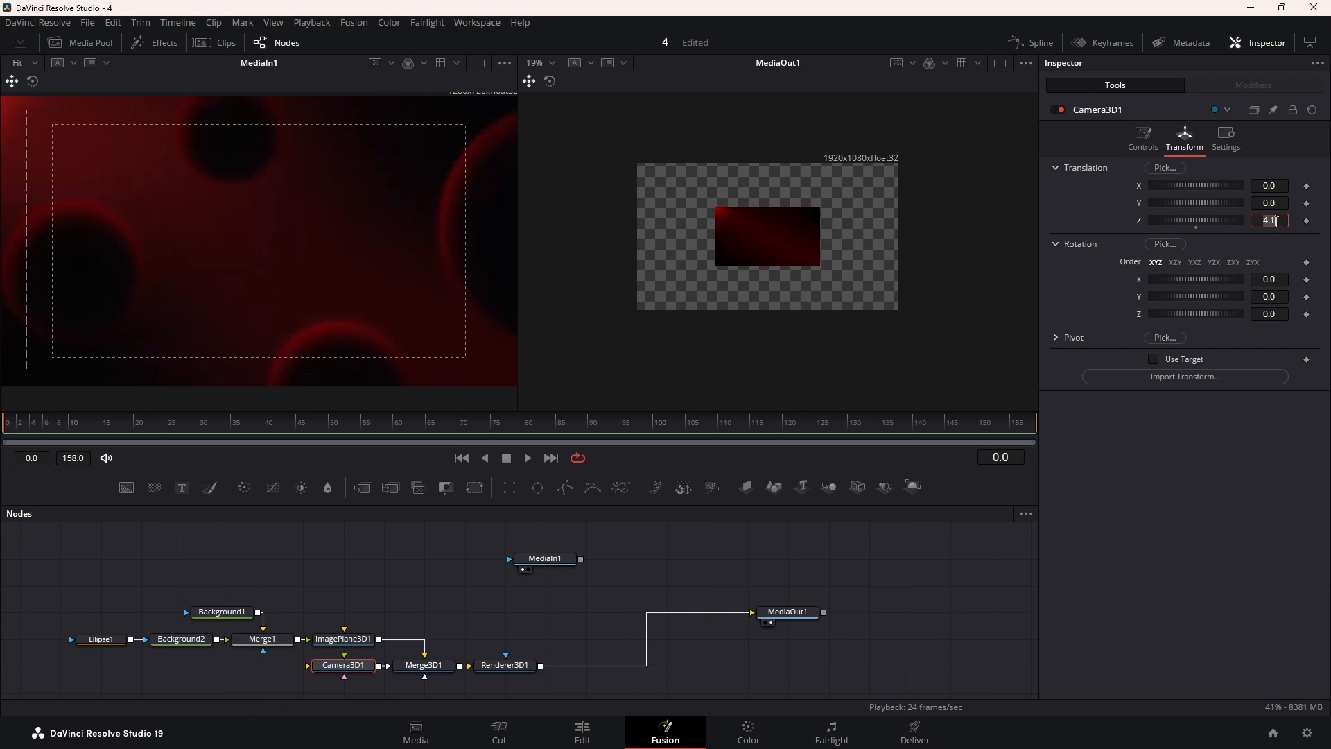
pyautogui.write('4')
pyautogui.press('Tab')
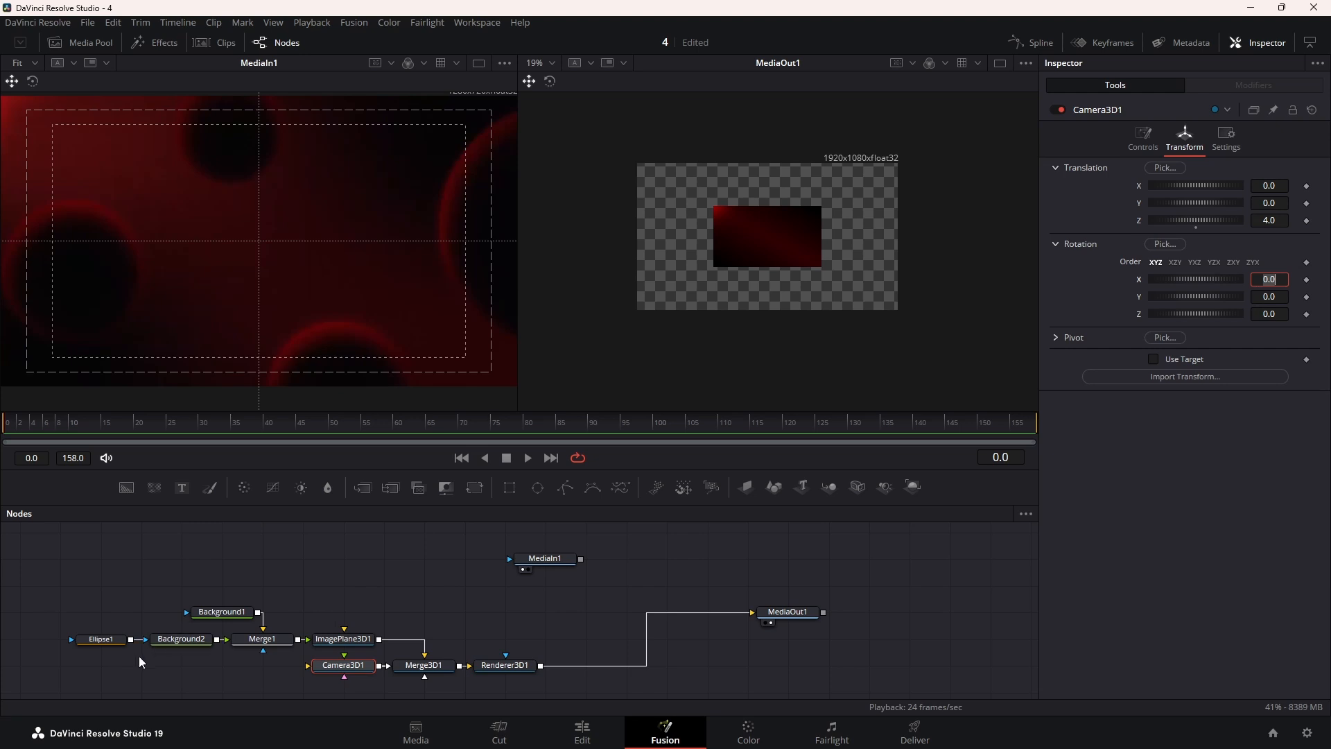
# Push ImagePlane3D1 back to a Z translation of -4.3 and scale it to 5.0
pyautogui.click(344, 639)
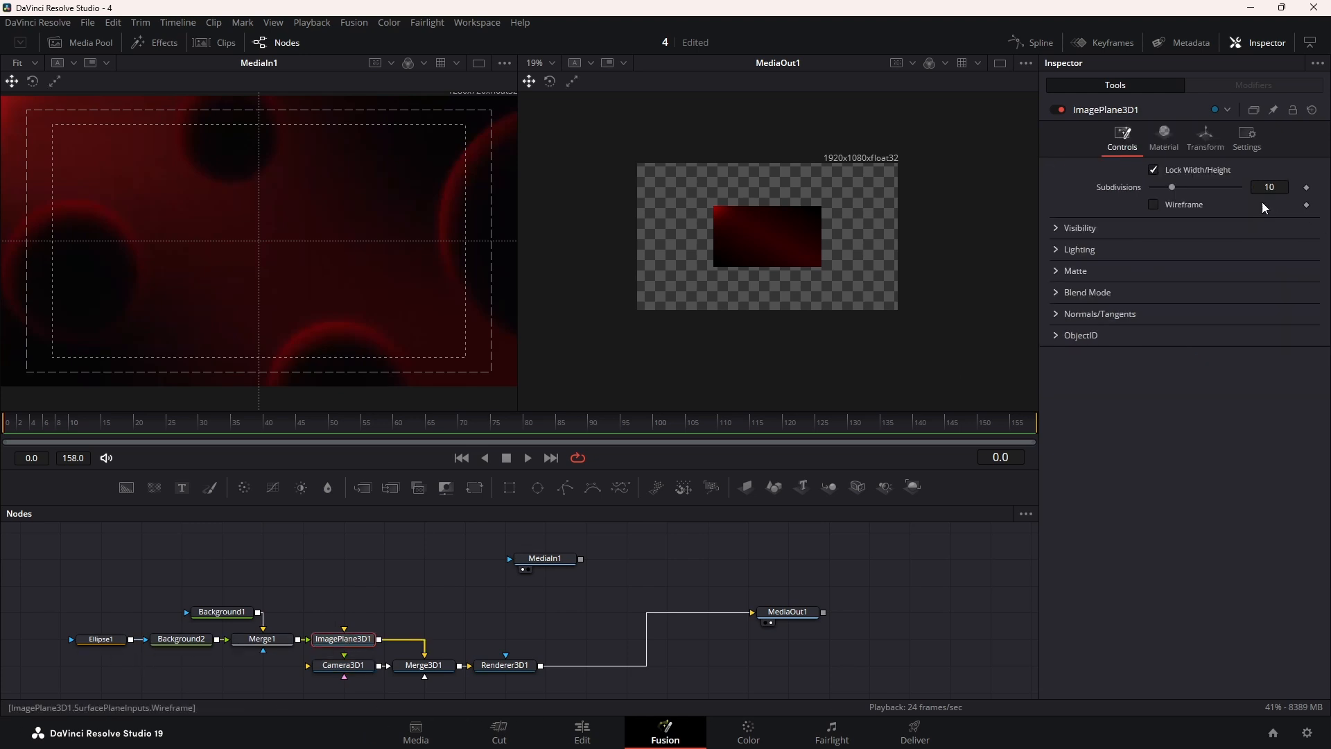
pyautogui.click(1210, 133)
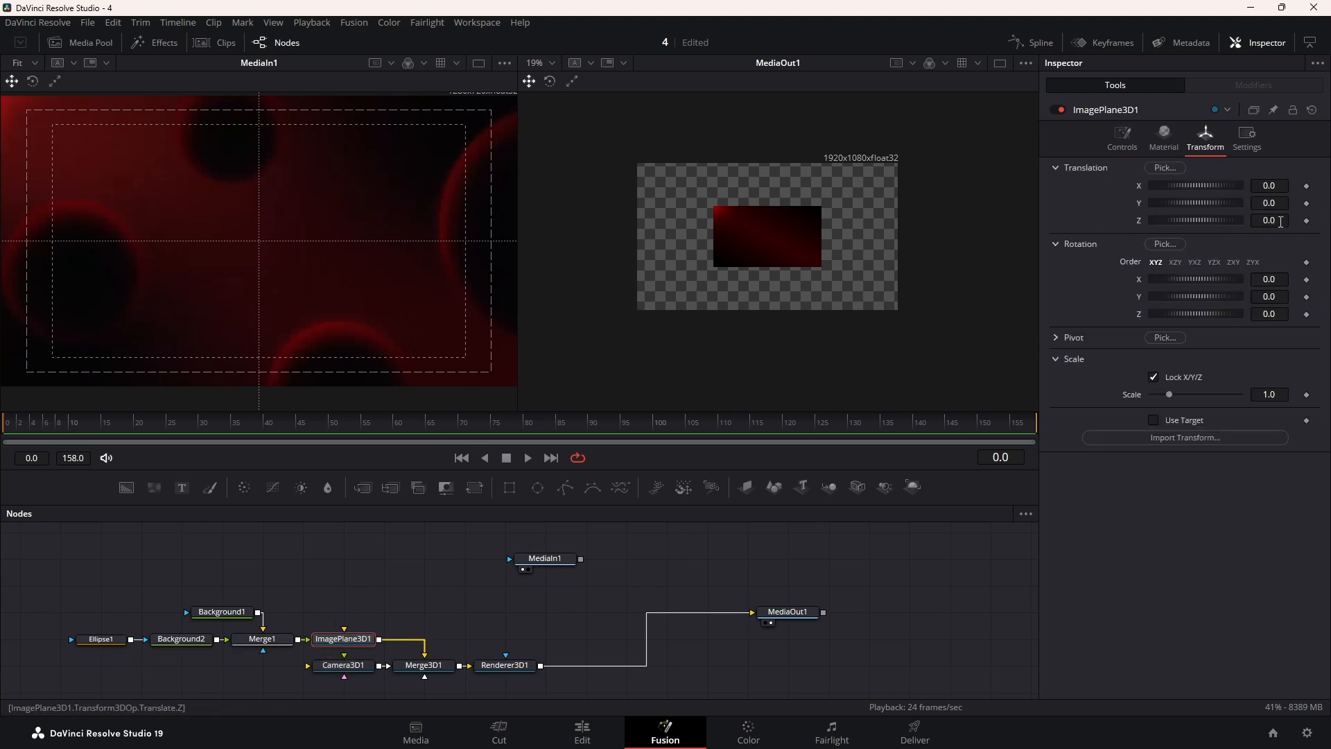
pyautogui.moveTo(1269, 220); pyautogui.dragTo(1192, 220)
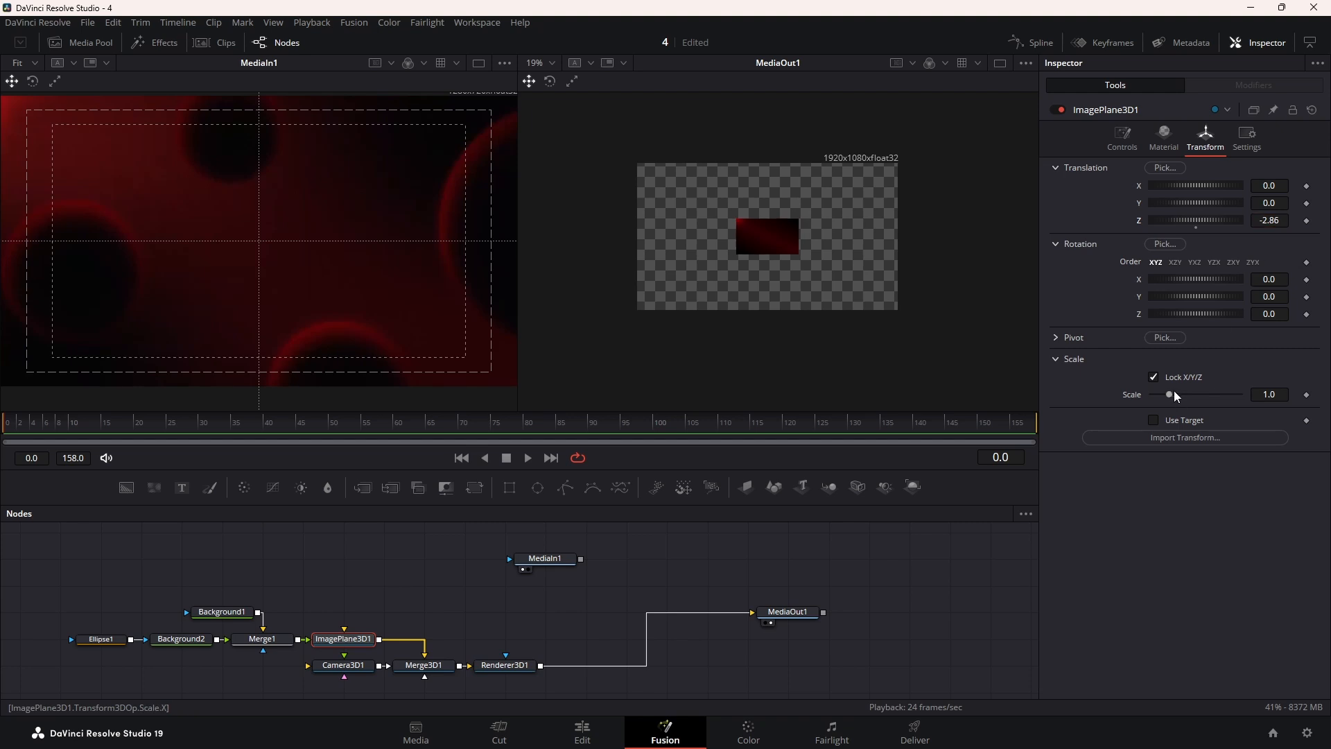
pyautogui.moveTo(1169, 394); pyautogui.dragTo(1231, 394)
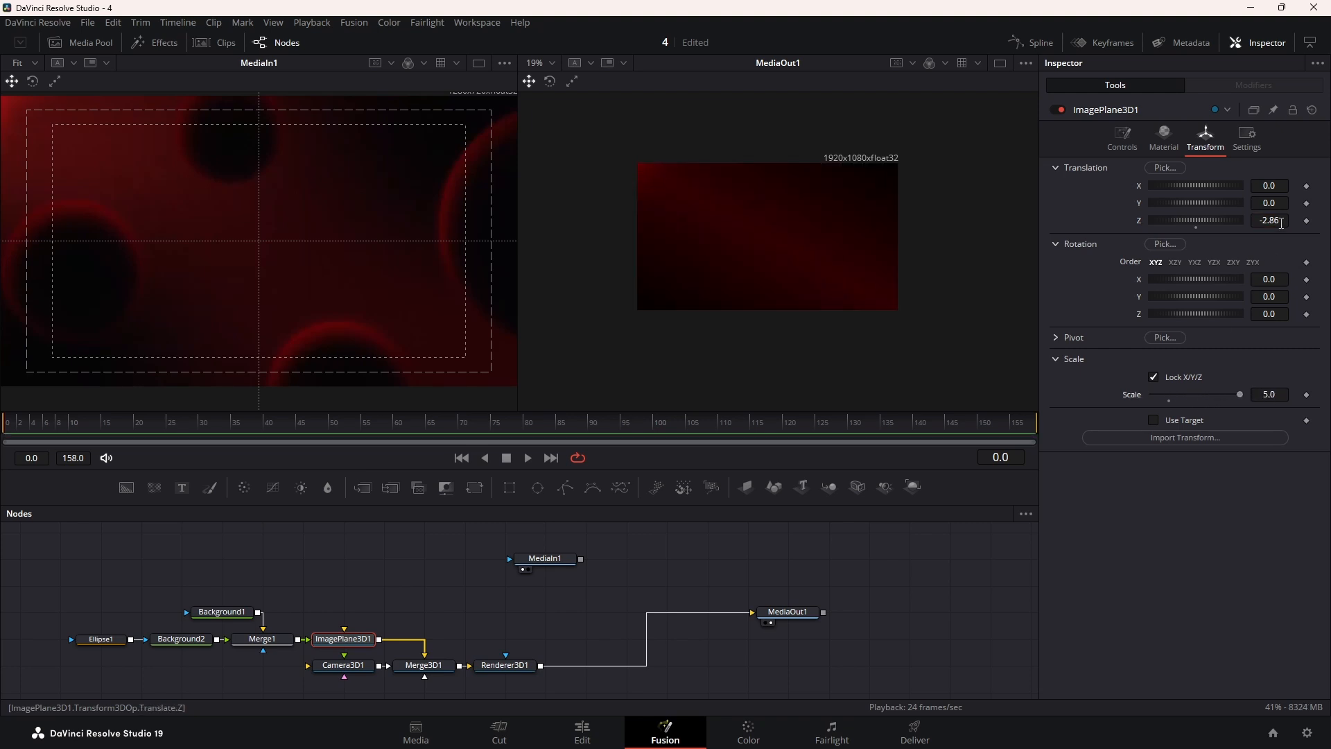
pyautogui.moveTo(1269, 220); pyautogui.dragTo(1227, 220)
# Separate the background nodes from the camera setup, place an Underlay behind them and name it bg
pyautogui.click(373, 600)
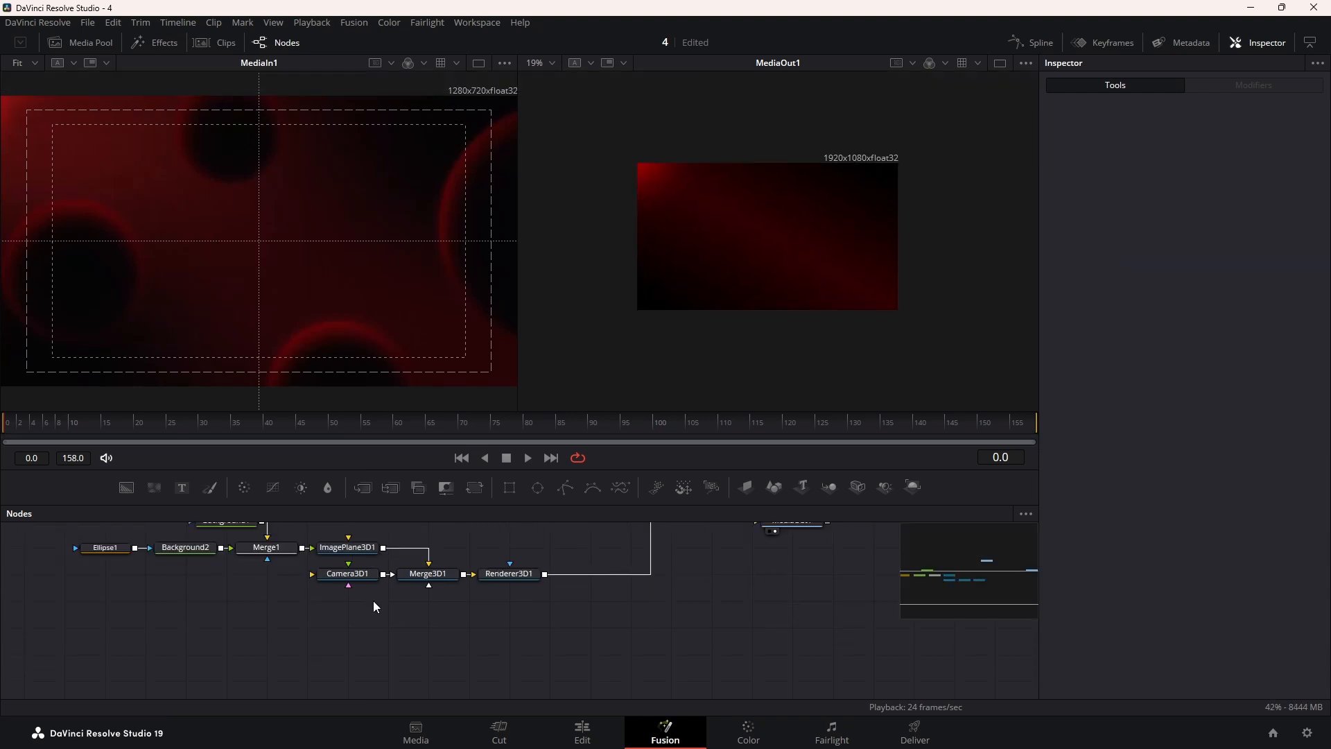
pyautogui.scroll(-2, 416, 592)
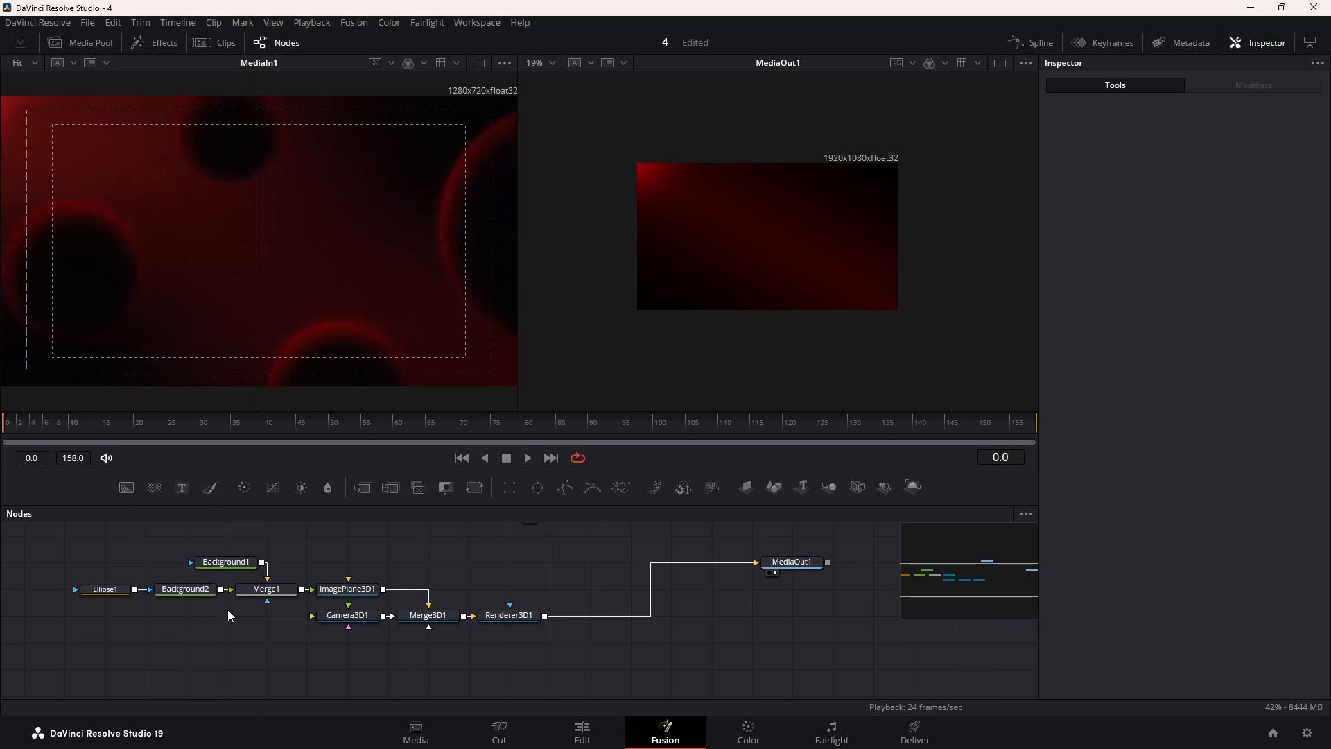
pyautogui.scroll(2, 208, 614)
pyautogui.moveTo(98, 570); pyautogui.dragTo(315, 554)
pyautogui.hotkey('shift', 'space')
pyautogui.write('UNDER')
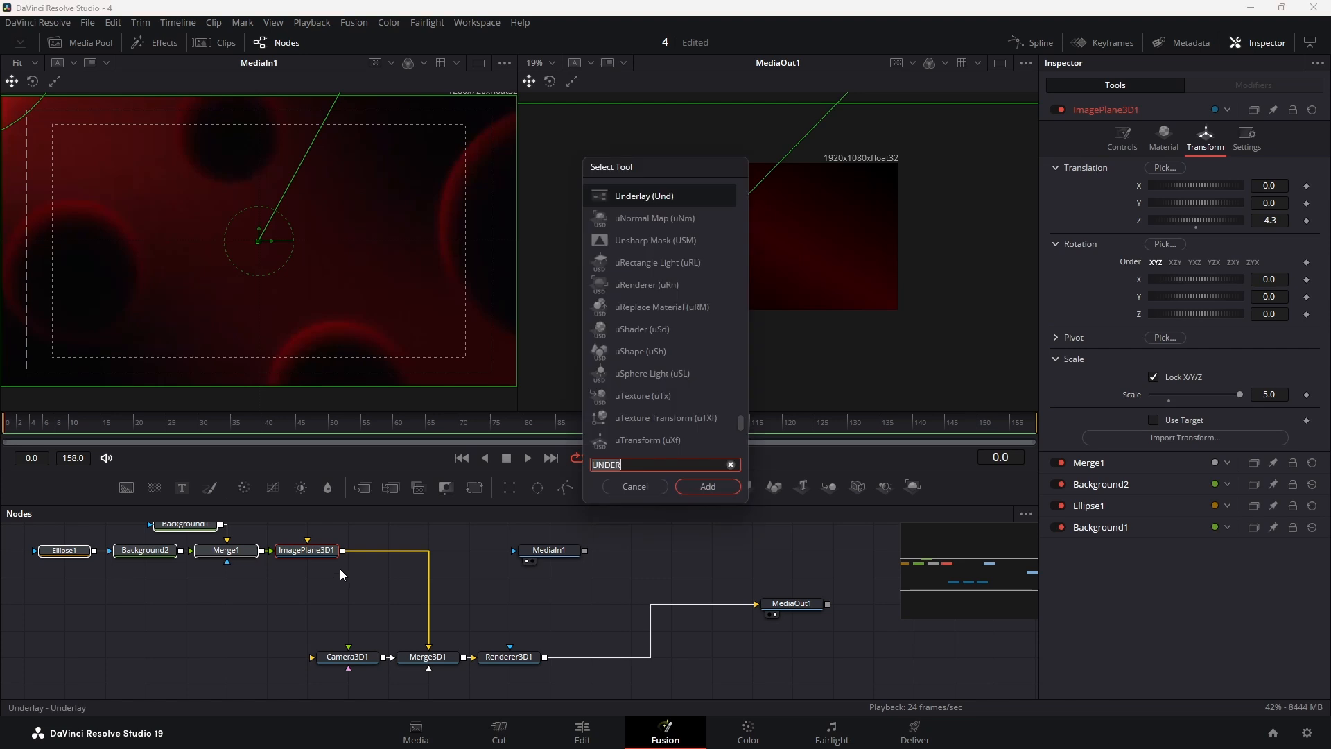
pyautogui.click(697, 488)
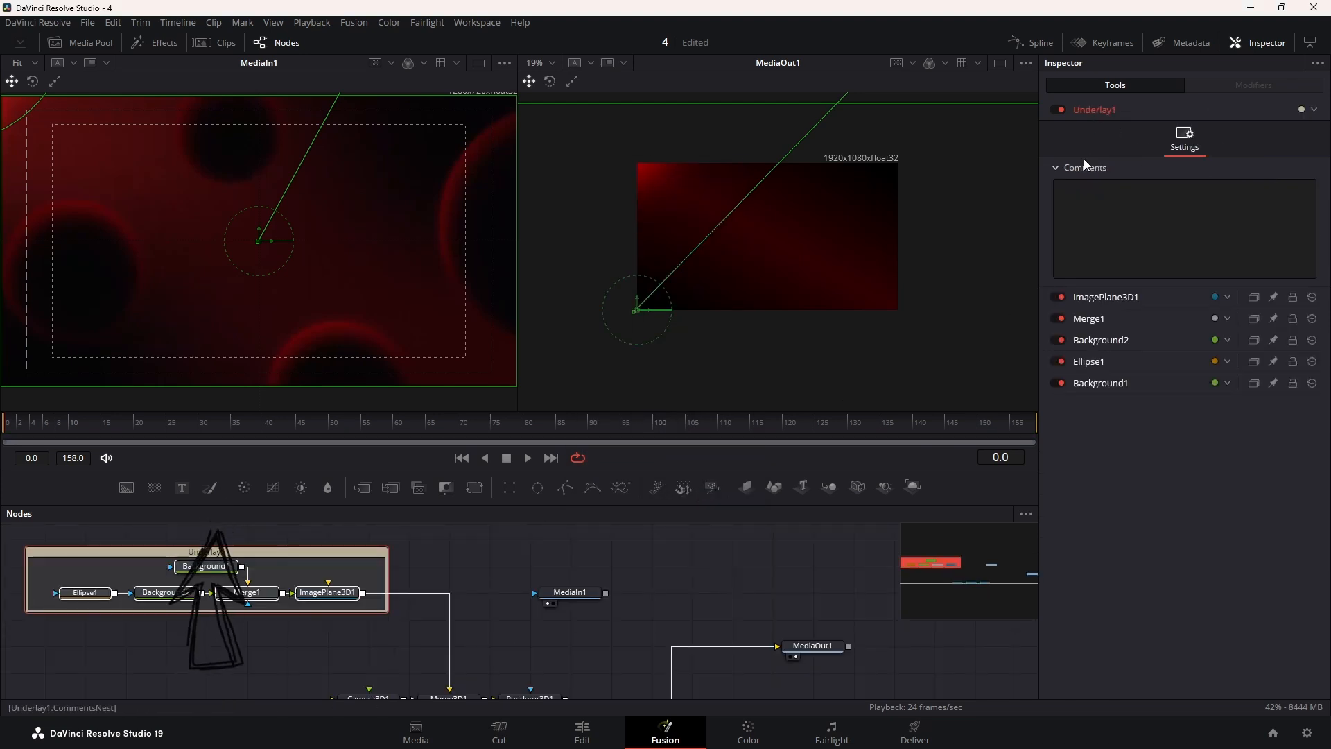
pyautogui.doubleClick(1096, 110)
pyautogui.write('bg')
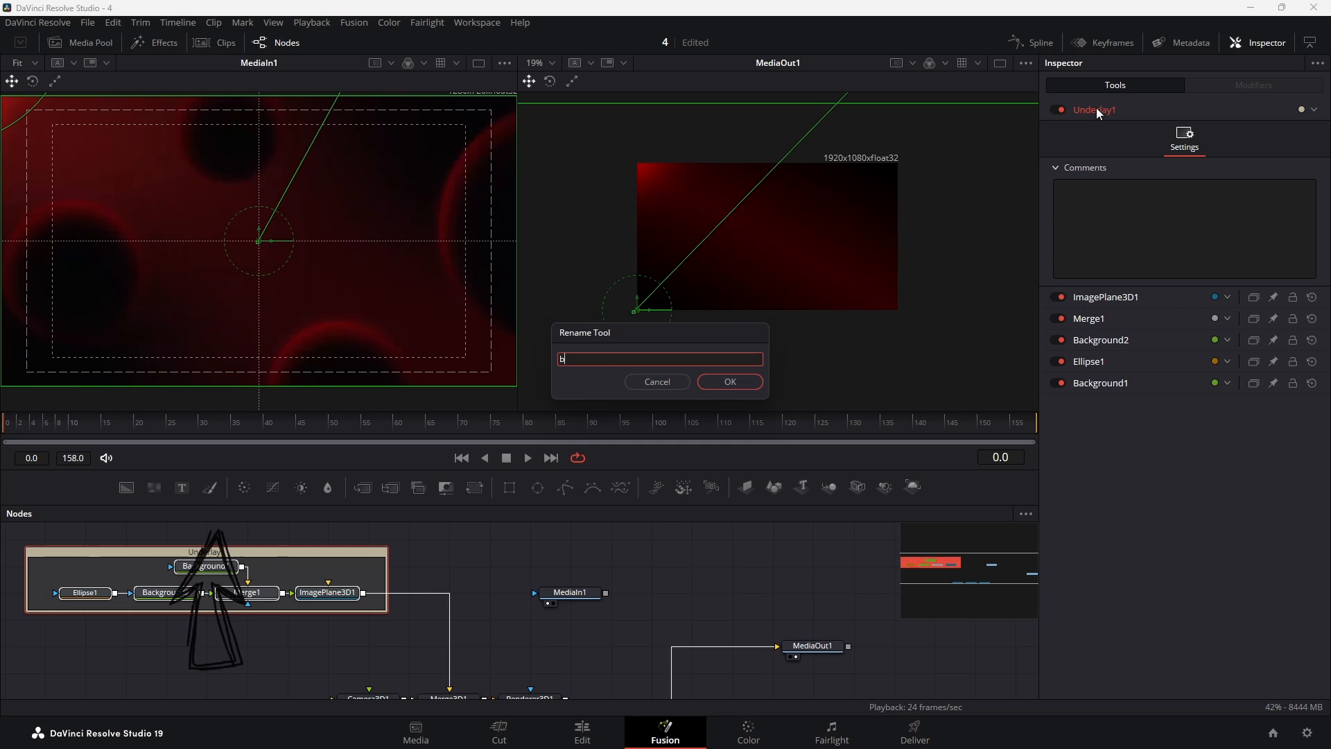
pyautogui.click(721, 382)
# Rearrange the 3D nodes so that Camera3D1 sits directly below Merge3D1, leaving free space beneath the bg group
pyautogui.moveTo(450, 614); pyautogui.dragTo(549, 559)
pyautogui.click(459, 623)
pyautogui.moveTo(468, 653); pyautogui.dragTo(549, 704)
pyautogui.moveTo(408, 610); pyautogui.dragTo(497, 600)
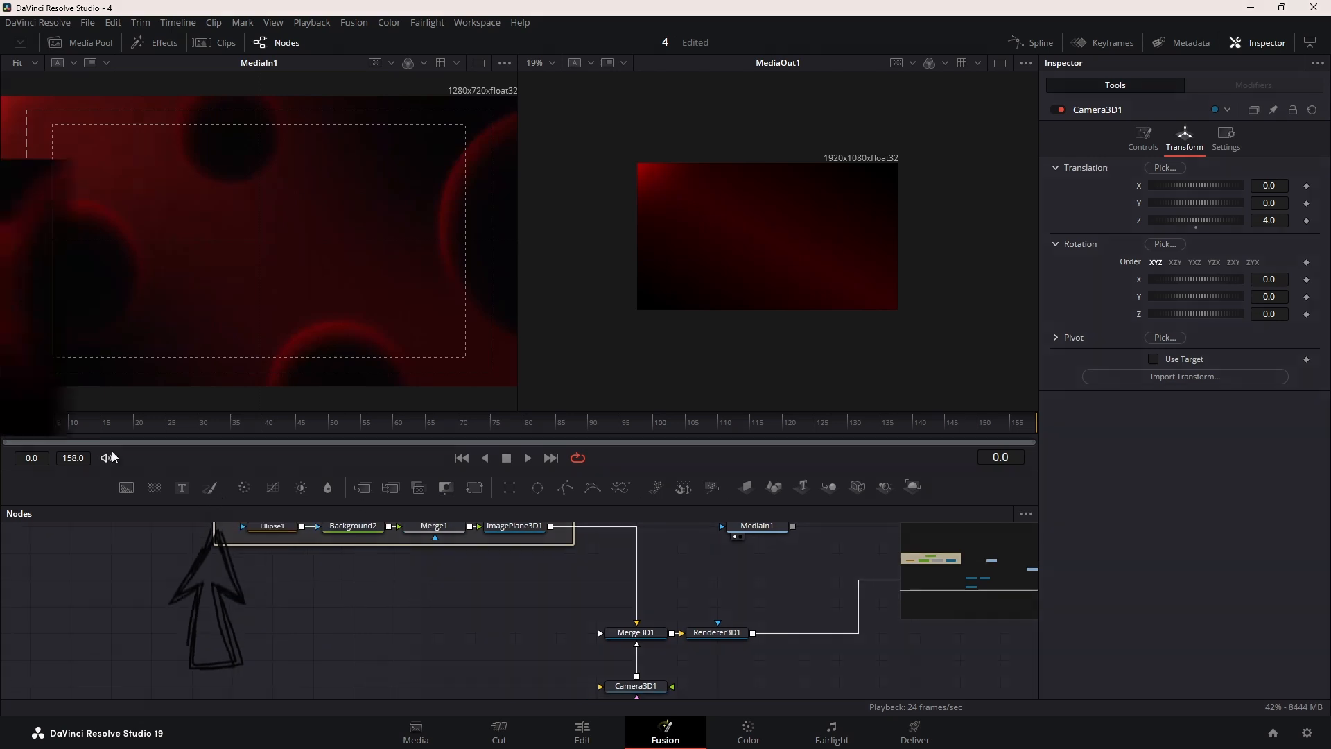
# Add a new Background masked by an Ellipse, feed it into a new ImagePlane3D and connect that to Merge3D1
pyautogui.moveTo(126, 488); pyautogui.dragTo(358, 586)
pyautogui.click(537, 488)
pyautogui.click(353, 579)
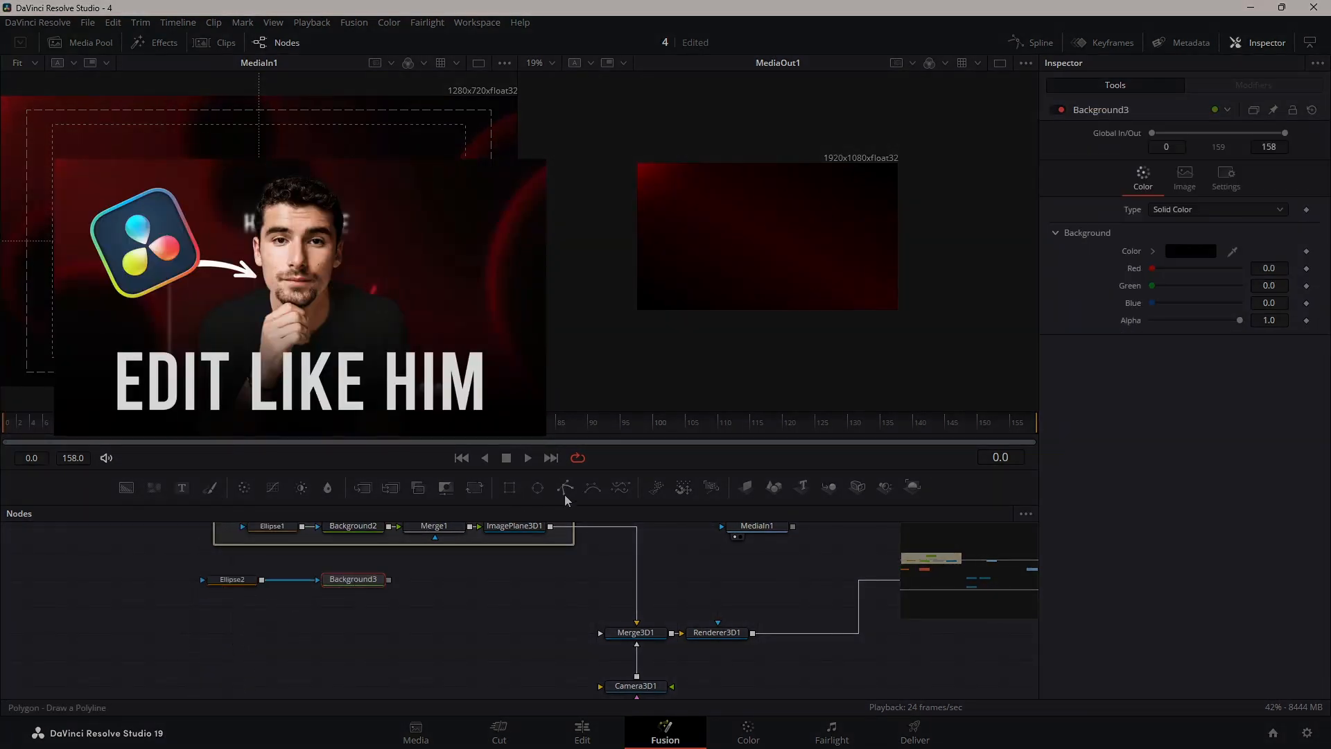
pyautogui.click(746, 487)
pyautogui.moveTo(469, 580); pyautogui.dragTo(627, 633)
# Make Background3 a radial gradient running from black to dark red with a red value of 0.333333
pyautogui.click(353, 580)
pyautogui.click(1185, 210)
pyautogui.click(1170, 289)
pyautogui.click(1168, 253)
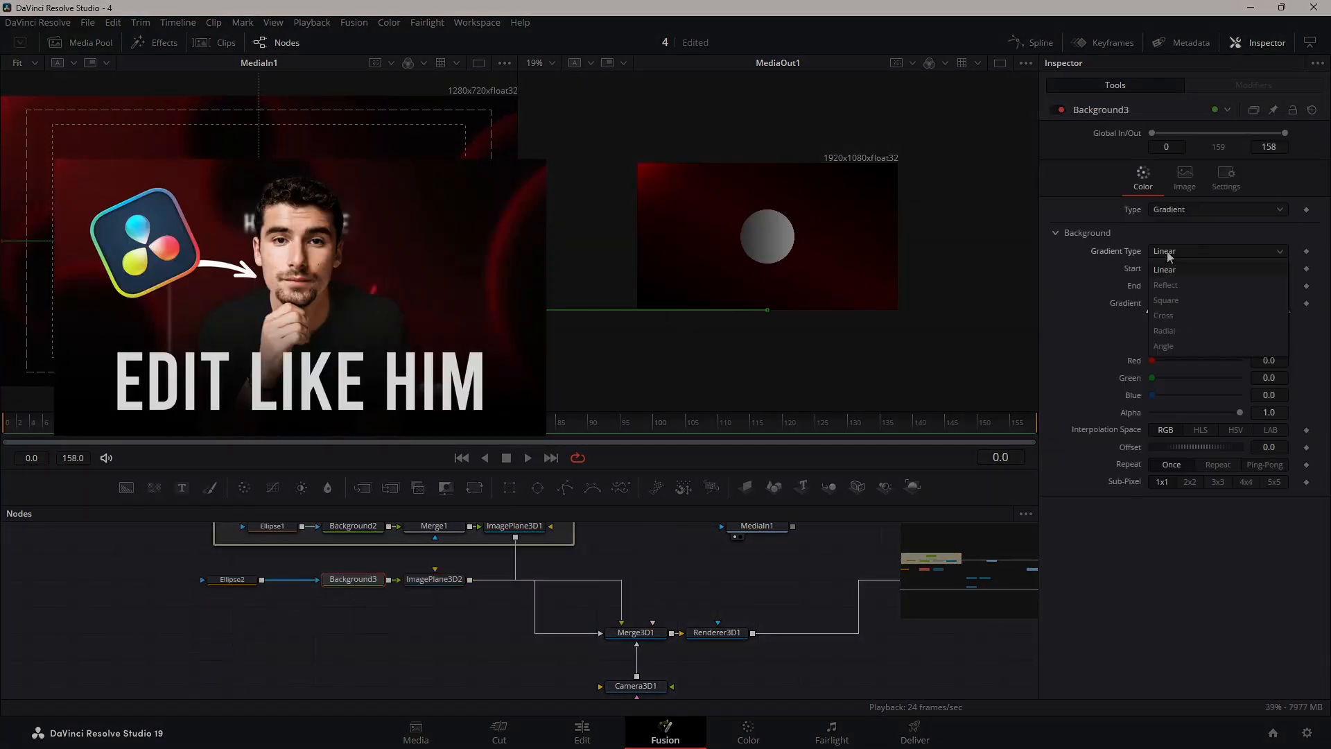
pyautogui.click(1174, 332)
pyautogui.click(1287, 310)
pyautogui.click(1191, 344)
pyautogui.click(494, 332)
pyautogui.click(759, 500)
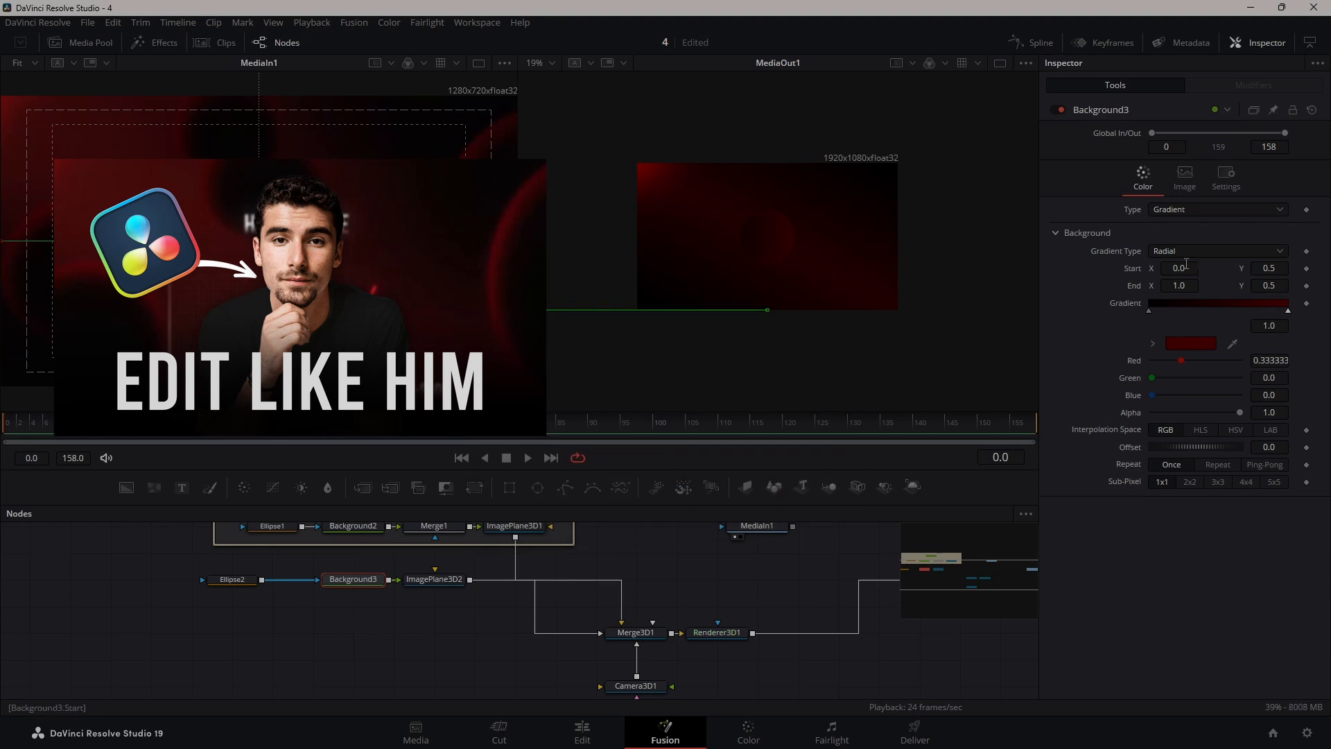
# Set Background3's gradient start to X 0.524, Y 0.459 and move the red and black stops to about 0.66 and 0.33
pyautogui.moveTo(1179, 268); pyautogui.dragTo(1213, 268)
pyautogui.moveTo(636, 310); pyautogui.dragTo(639, 312)
pyautogui.moveTo(1288, 311); pyautogui.dragTo(1240, 310)
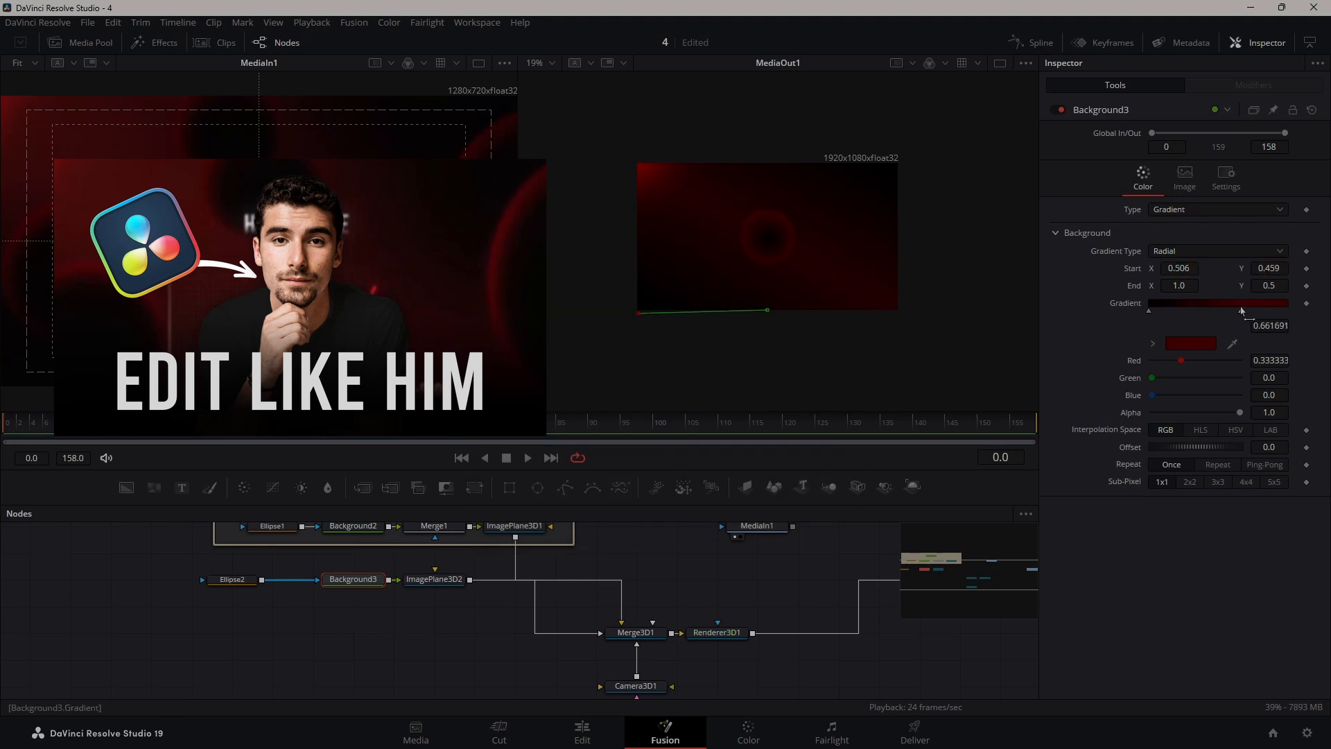
pyautogui.moveTo(1149, 310); pyautogui.dragTo(1195, 312)
pyautogui.moveTo(1180, 269); pyautogui.dragTo(1195, 268)
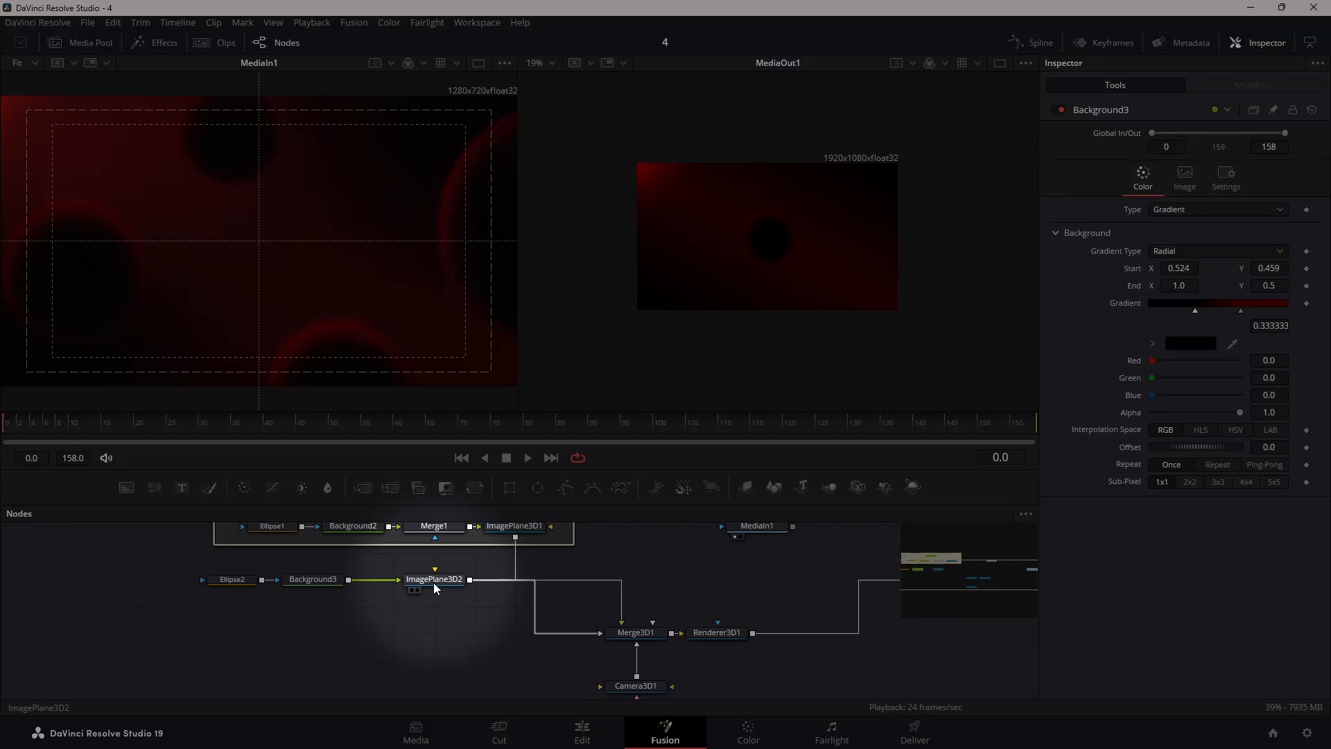
# Move ImagePlane3D2 back to a Z translation of -0.67
pyautogui.click(443, 580)
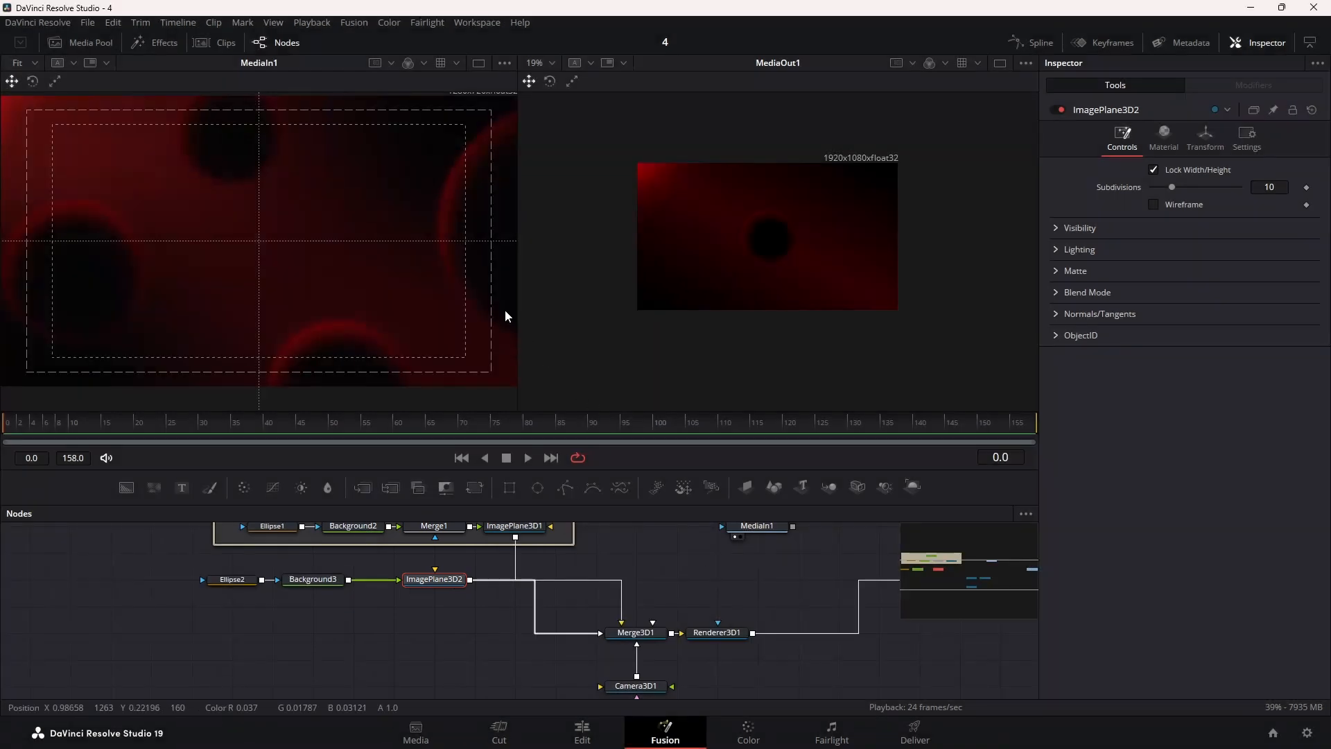
pyautogui.click(1211, 136)
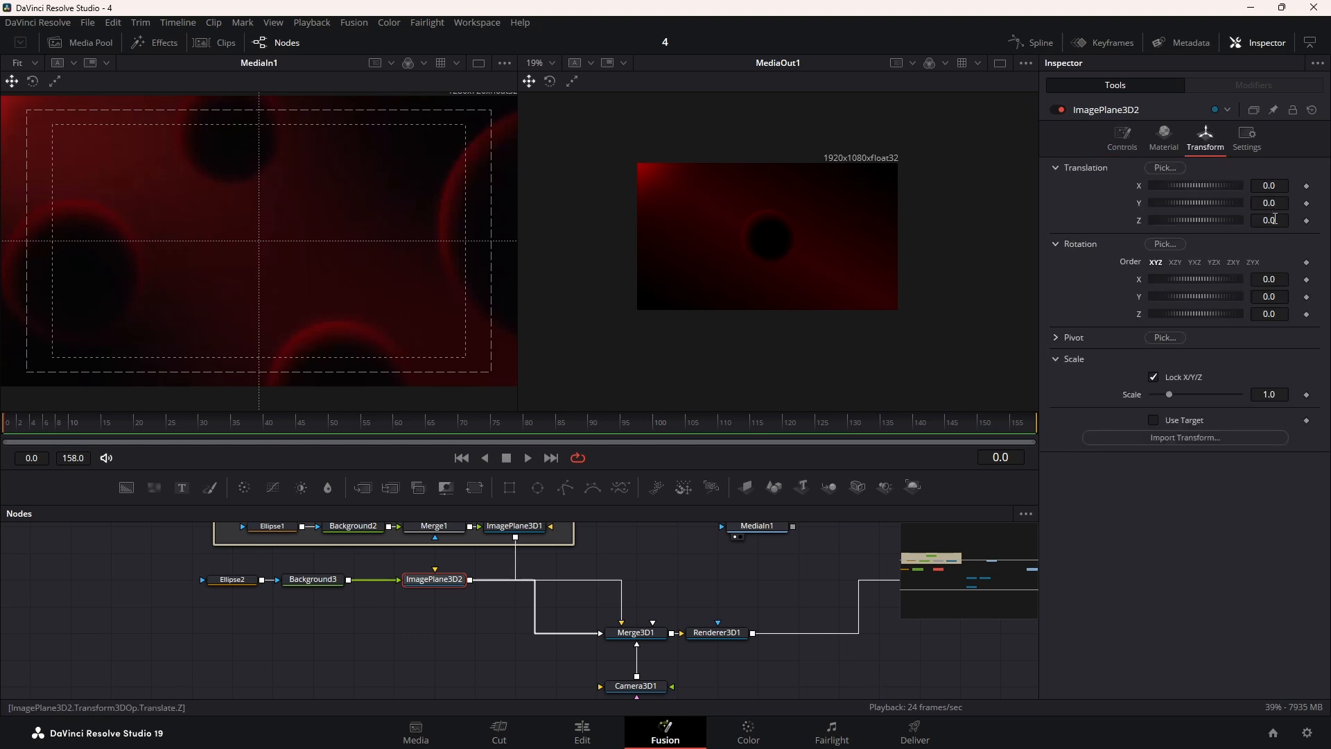
pyautogui.click(1275, 219)
pyautogui.write('-0.11')
pyautogui.moveTo(1274, 219); pyautogui.dragTo(1266, 219)
# Show the guides on MediaOut1 and enlarge its image to match the reference viewer
pyautogui.rightClick(854, 201)
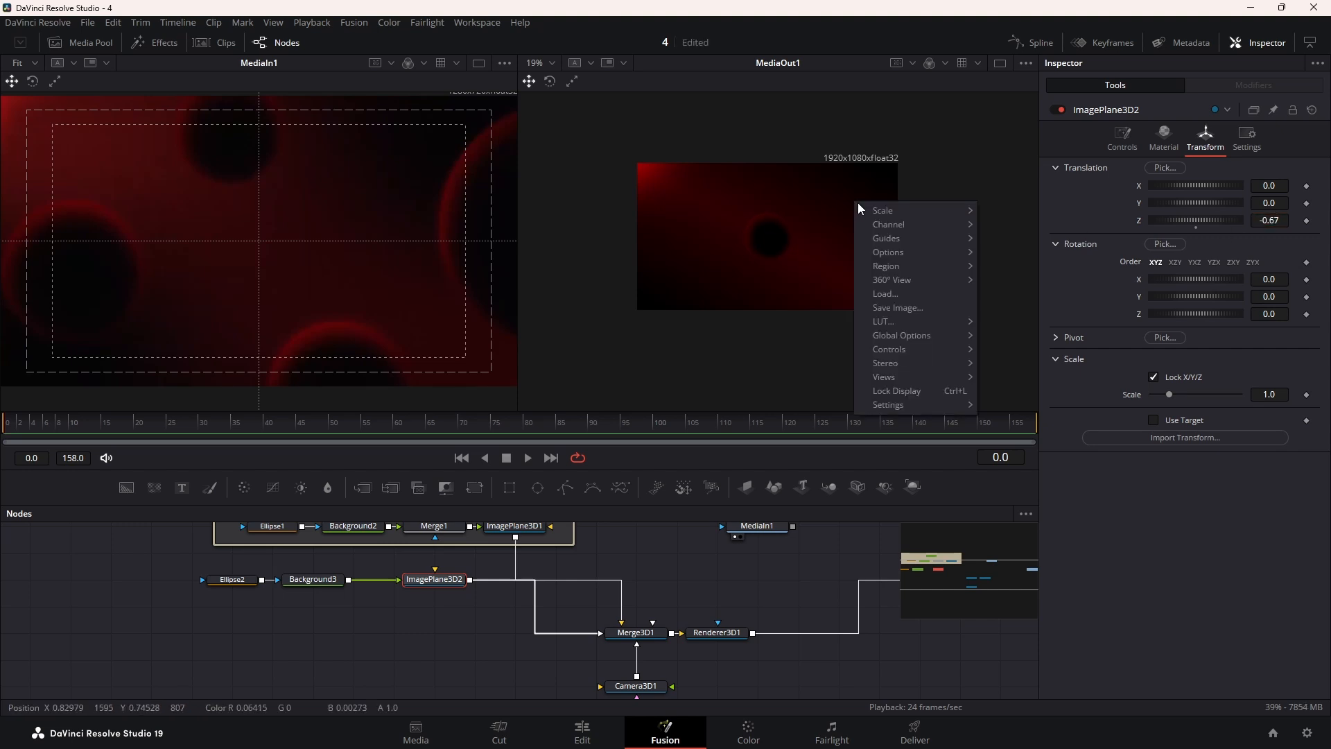
pyautogui.moveTo(897, 238)
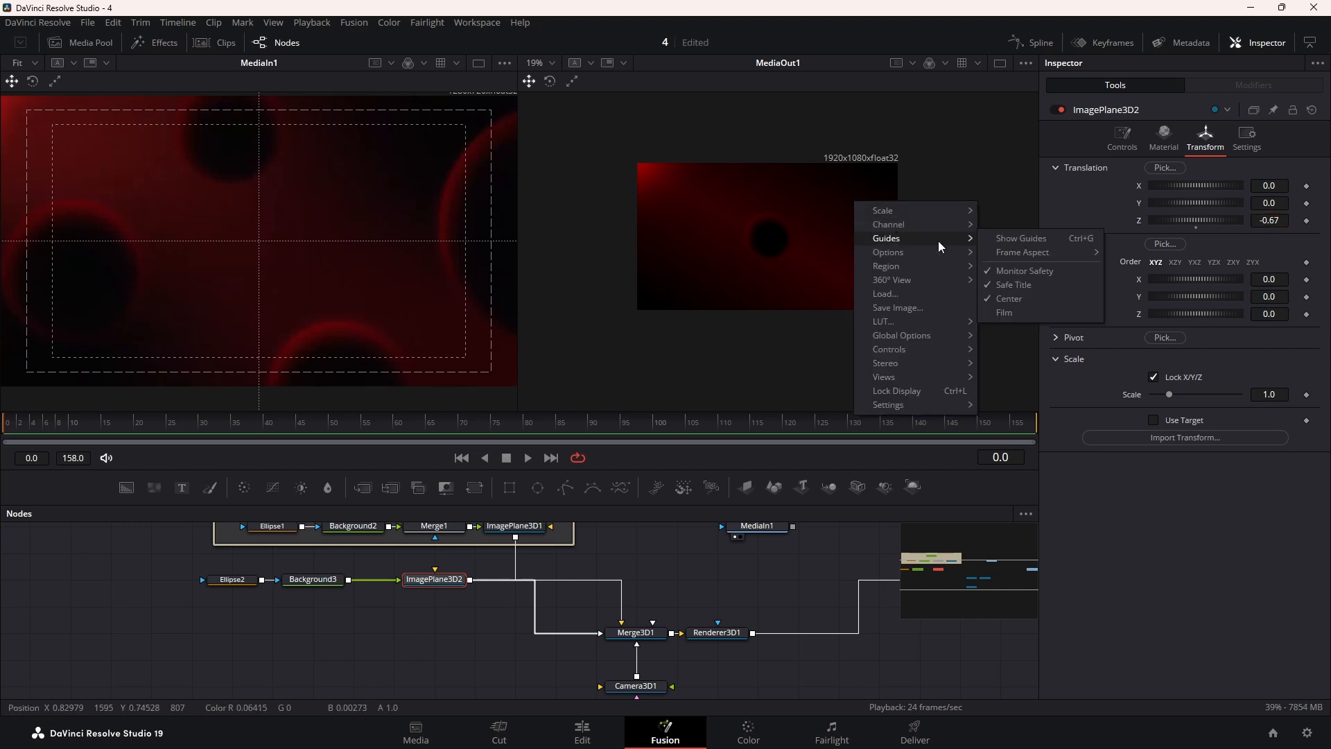
pyautogui.click(1014, 238)
pyautogui.scroll(2, 753, 237)
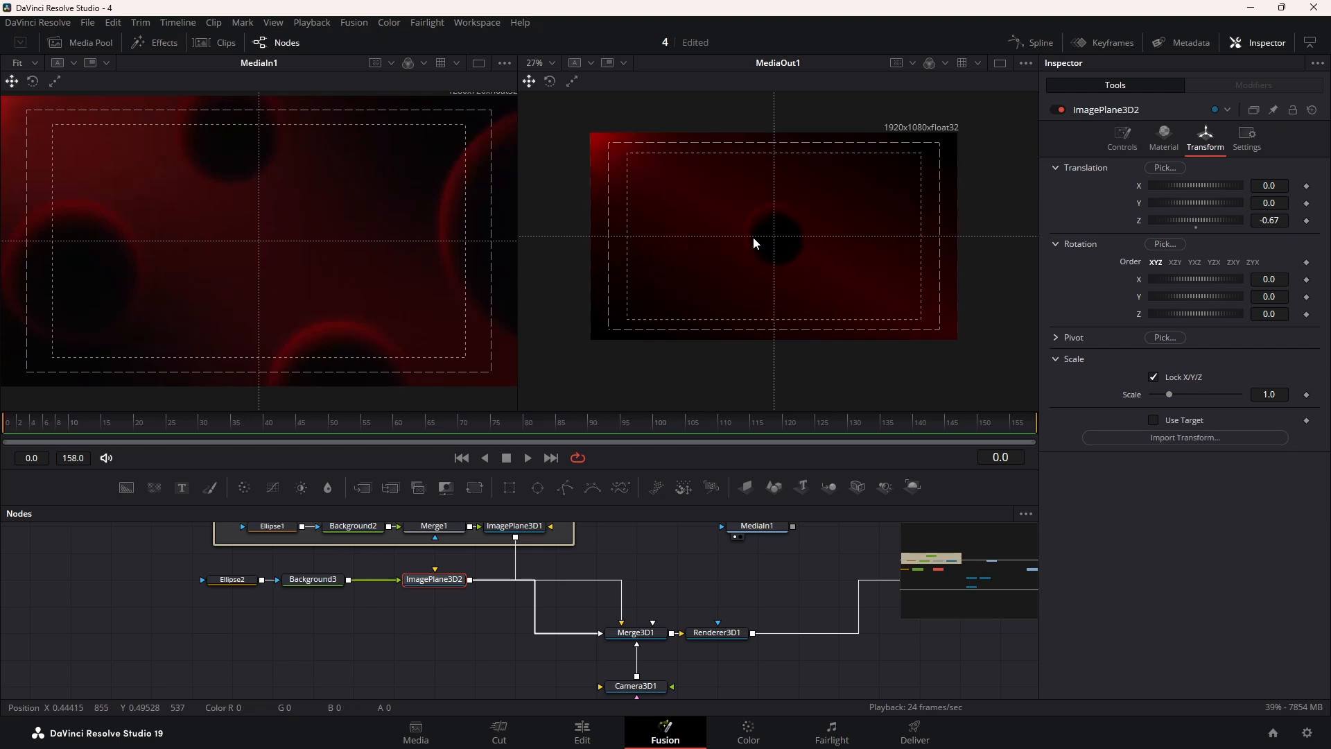
pyautogui.scroll(2, 754, 242)
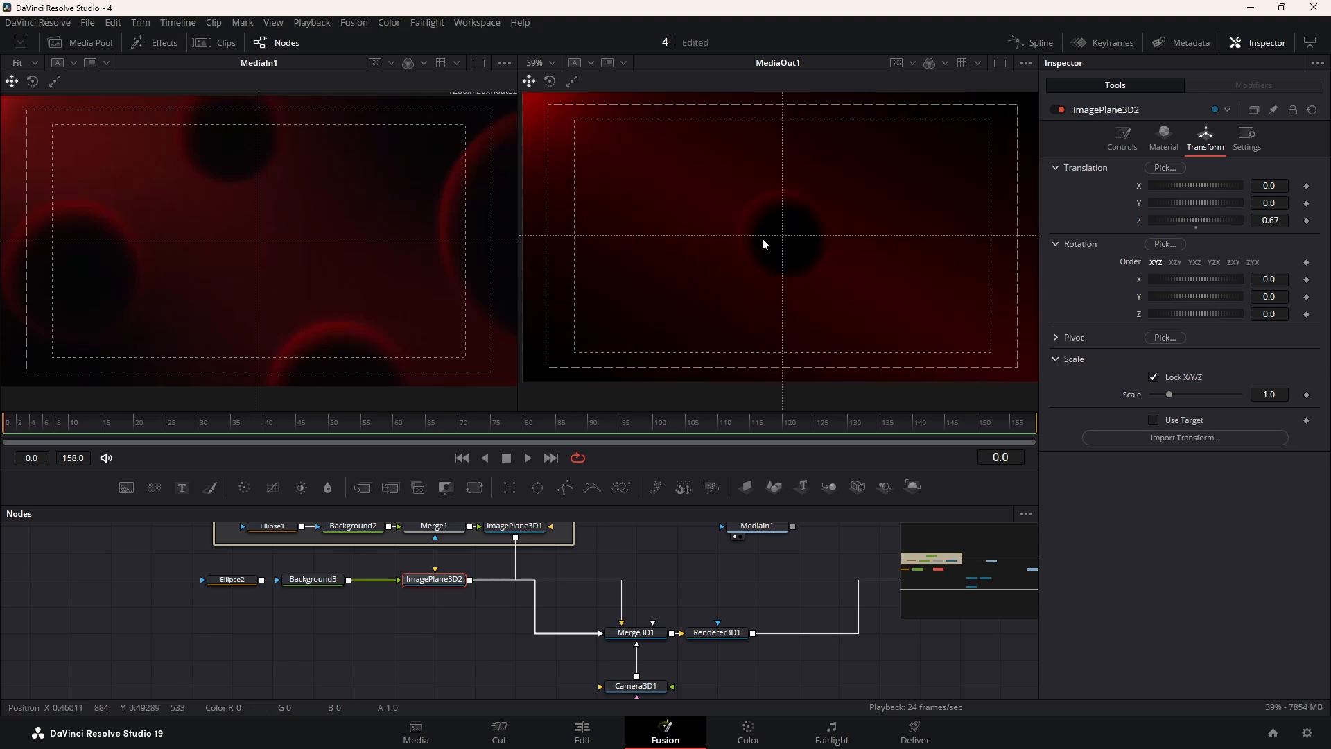
pyautogui.moveTo(762, 238); pyautogui.dragTo(764, 243)
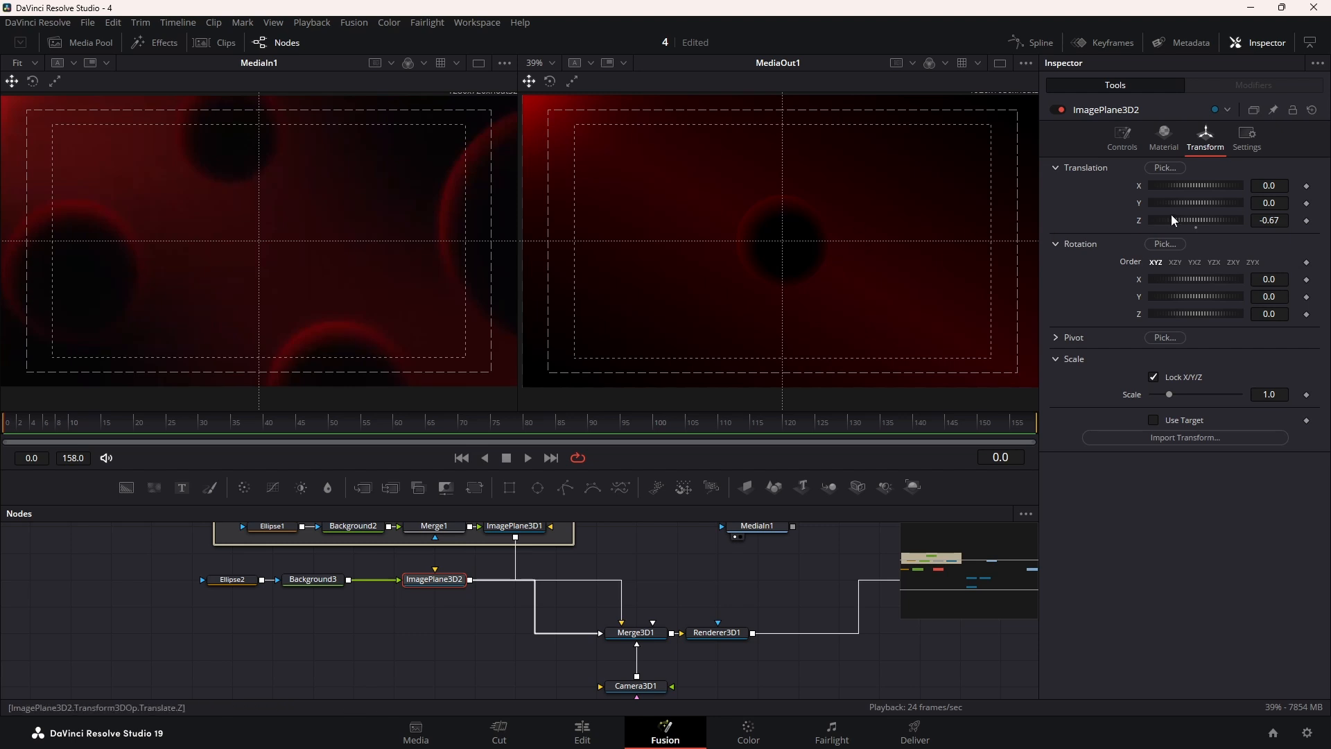
# Position ImagePlane3D2 at X -0.138, Y 0.737, Z -1.36 to match the reference's upper circle
pyautogui.click(1271, 219)
pyautogui.moveTo(1269, 220); pyautogui.dragTo(1329, 220)
pyautogui.moveTo(1269, 185); pyautogui.dragTo(1267, 185)
pyautogui.moveTo(1269, 202); pyautogui.dragTo(1259, 203)
pyautogui.moveTo(1269, 186); pyautogui.dragTo(1270, 185)
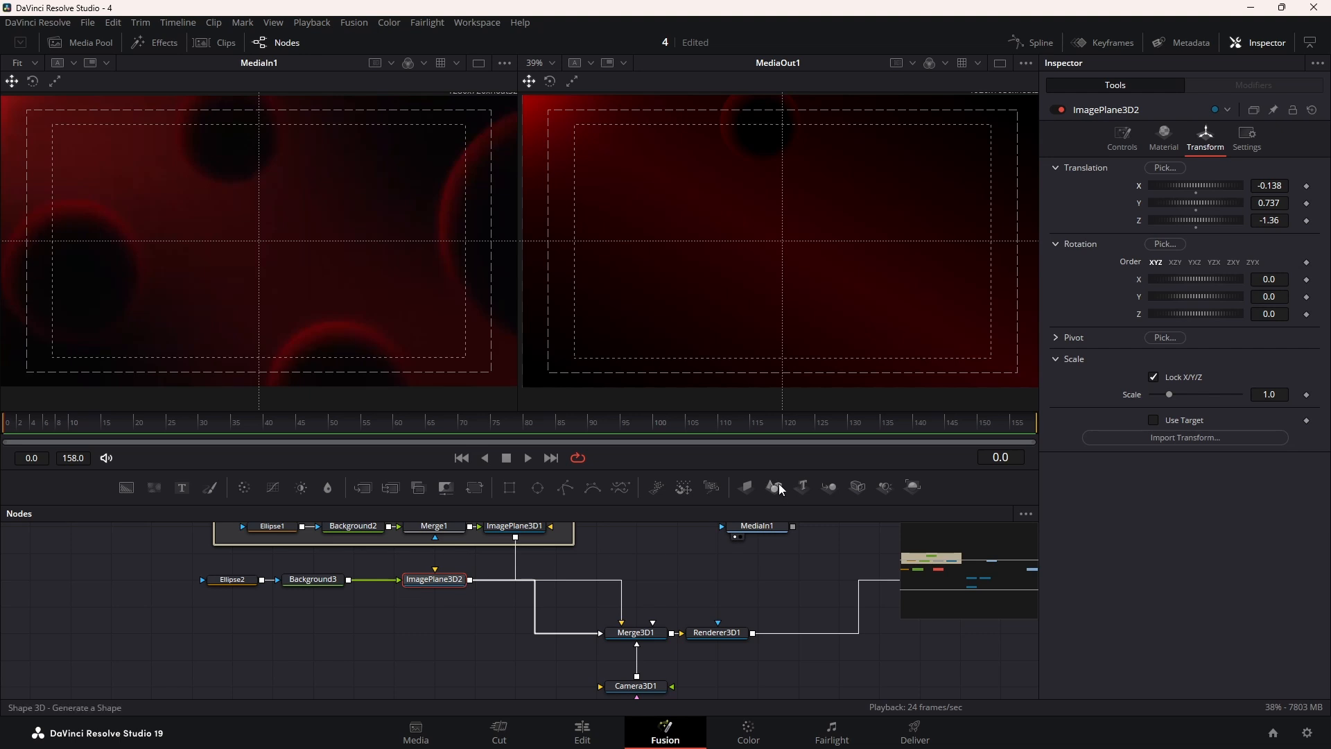
# Add three more ImagePlane3D nodes and link ImagePlane3D3 between Background3 and Merge3D1
pyautogui.click(746, 487)
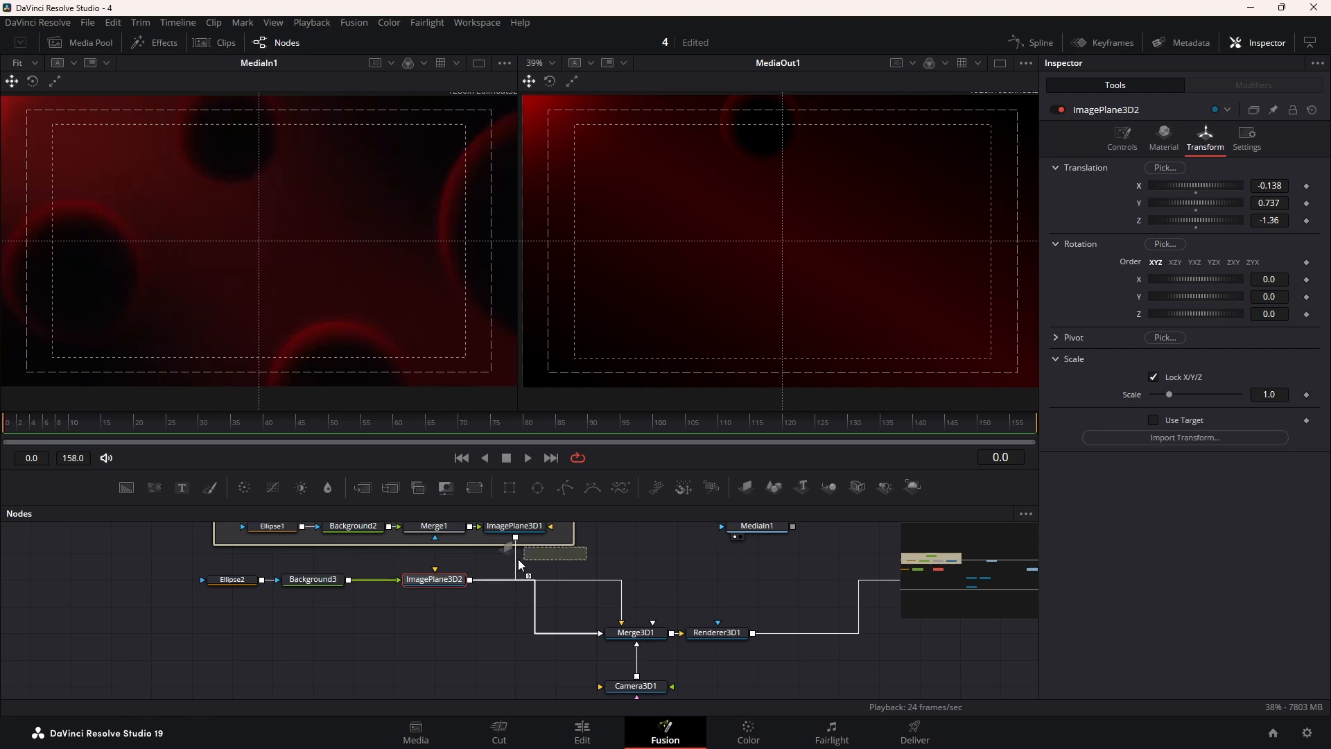
pyautogui.click(747, 494)
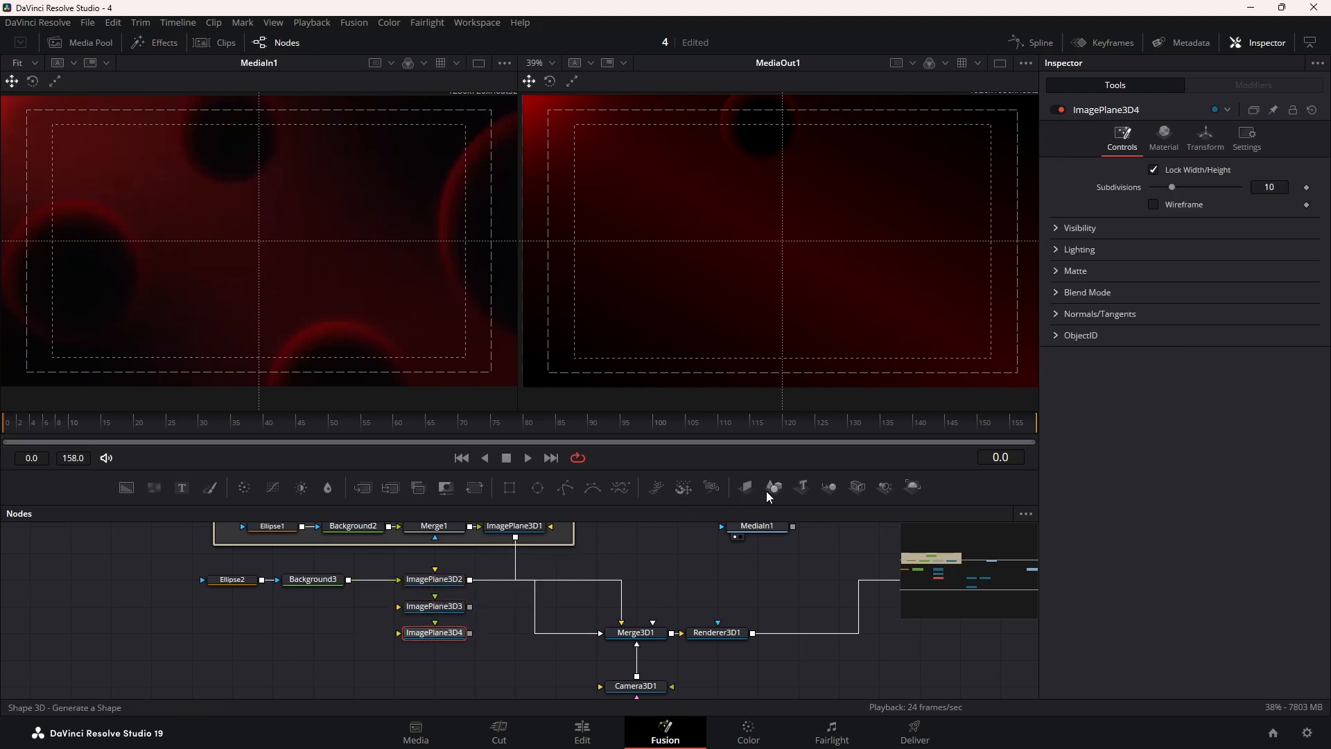
pyautogui.click(746, 487)
pyautogui.moveTo(348, 579); pyautogui.dragTo(652, 638)
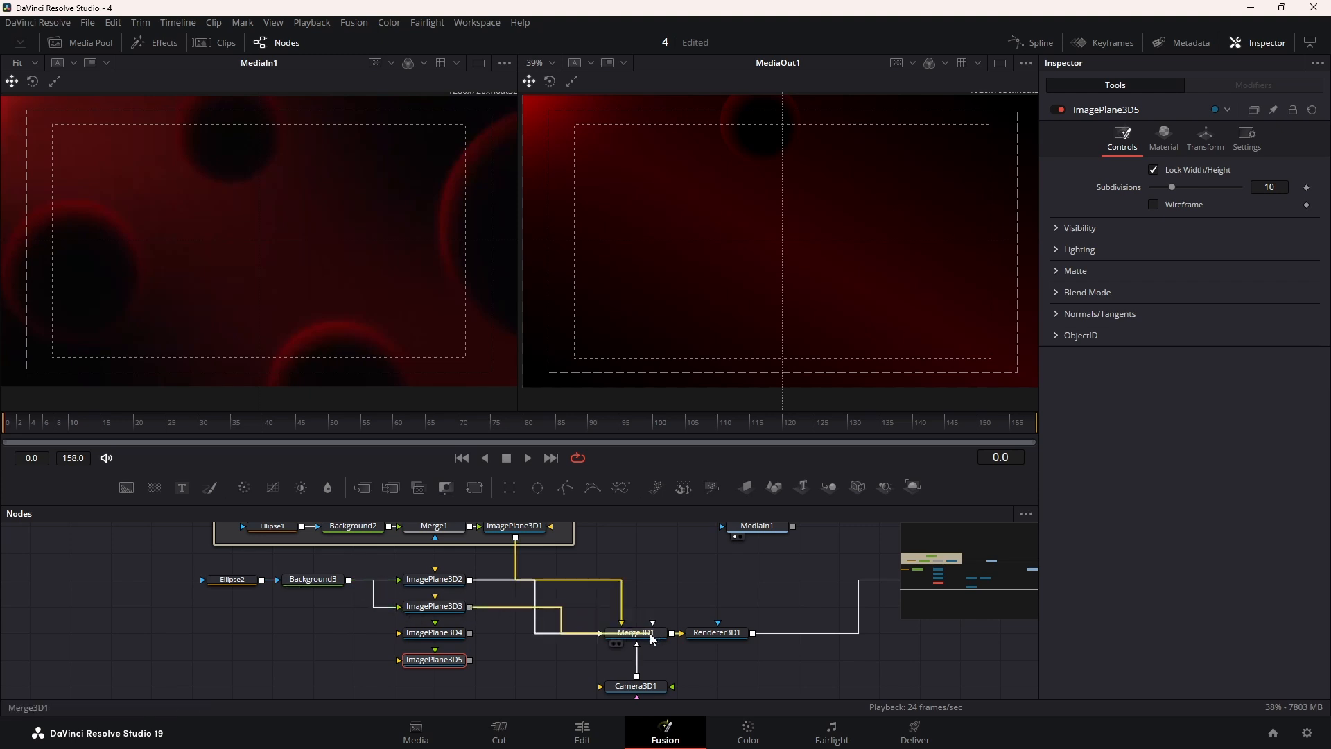
# Position ImagePlane3D3 at X -0.813, Y -0.1, Z 0.37 to match the reference's left circle
pyautogui.click(450, 610)
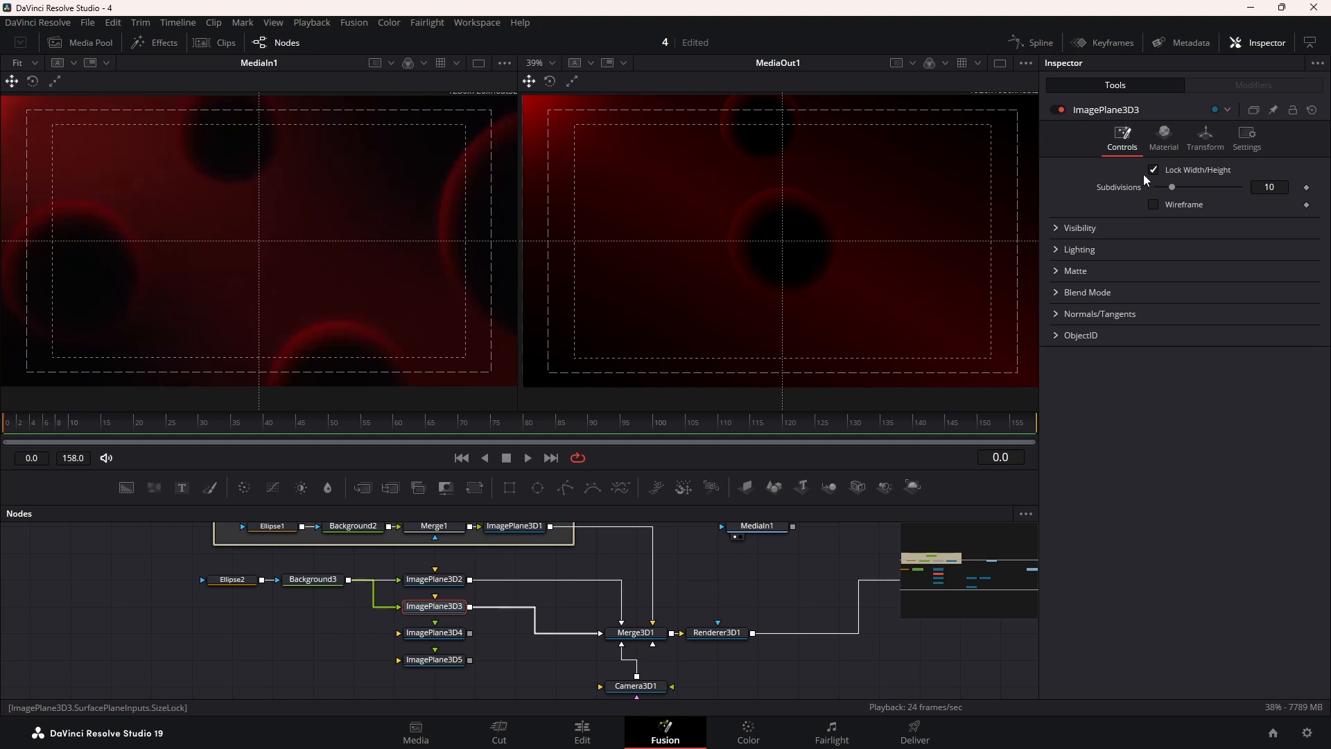
pyautogui.click(1205, 137)
pyautogui.moveTo(1274, 203); pyautogui.dragTo(709, 191)
pyautogui.moveTo(1273, 203); pyautogui.dragTo(1330, 221)
# Link ImagePlane3D4 between Background3 and Merge3D1, and bring its circle closer, at the frame's right edge as in the reference
pyautogui.moveTo(348, 580); pyautogui.dragTo(432, 633)
pyautogui.moveTo(470, 633); pyautogui.dragTo(634, 633)
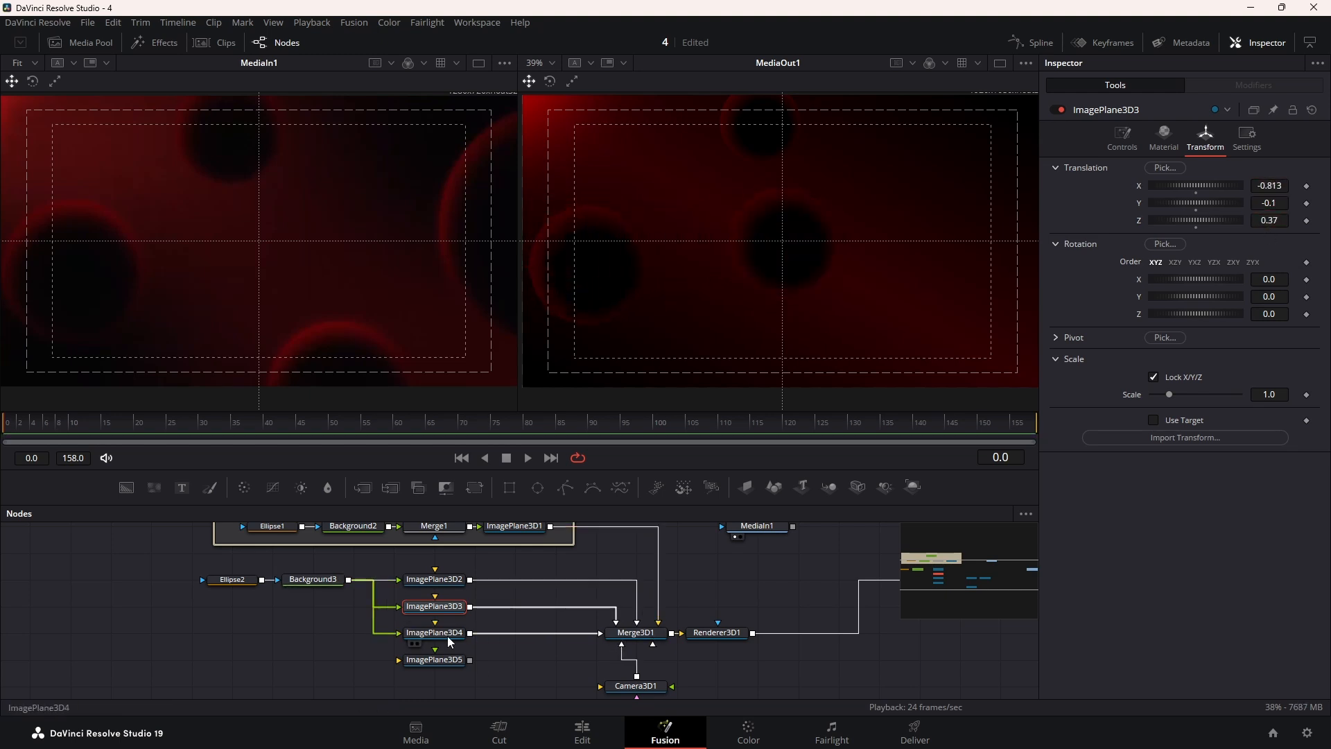
pyautogui.click(434, 633)
pyautogui.moveTo(1271, 220); pyautogui.dragTo(1330, 221)
pyautogui.moveTo(1272, 203)
pyautogui.mouseDown()
pyautogui.moveTo(1317, 204)
pyautogui.moveTo(1278, 203)
pyautogui.mouseUp()
pyautogui.moveTo(1271, 185); pyautogui.dragTo(1329, 186)
pyautogui.moveTo(1272, 203)
pyautogui.mouseDown()
pyautogui.moveTo(1311, 221)
pyautogui.moveTo(1258, 186)
pyautogui.mouseUp()
pyautogui.moveTo(1272, 203); pyautogui.dragTo(1275, 203)
# Link ImagePlane3D5 between Background3 and Merge3D1, and place its circle at the frame's bottom edge as in the reference
pyautogui.moveTo(348, 579); pyautogui.dragTo(433, 660)
pyautogui.click(434, 660)
pyautogui.moveTo(470, 660); pyautogui.dragTo(634, 633)
pyautogui.click(1205, 142)
pyautogui.moveTo(1271, 203); pyautogui.dragTo(1232, 203)
pyautogui.moveTo(1272, 221); pyautogui.dragTo(1298, 186)
pyautogui.moveTo(1271, 204)
pyautogui.mouseDown()
pyautogui.moveTo(1279, 220)
pyautogui.moveTo(1266, 186)
pyautogui.moveTo(1308, 220)
pyautogui.moveTo(1265, 186)
pyautogui.mouseUp()
pyautogui.moveTo(1272, 203); pyautogui.dragTo(1279, 204)
pyautogui.moveTo(1271, 186); pyautogui.dragTo(1274, 185)
# Make room after Background3 and insert a Lens Blur before the image planes with a Blur Size of 4.57
pyautogui.moveTo(378, 553); pyautogui.dragTo(225, 596)
pyautogui.moveTo(332, 581); pyautogui.dragTo(250, 581)
pyautogui.click(249, 583)
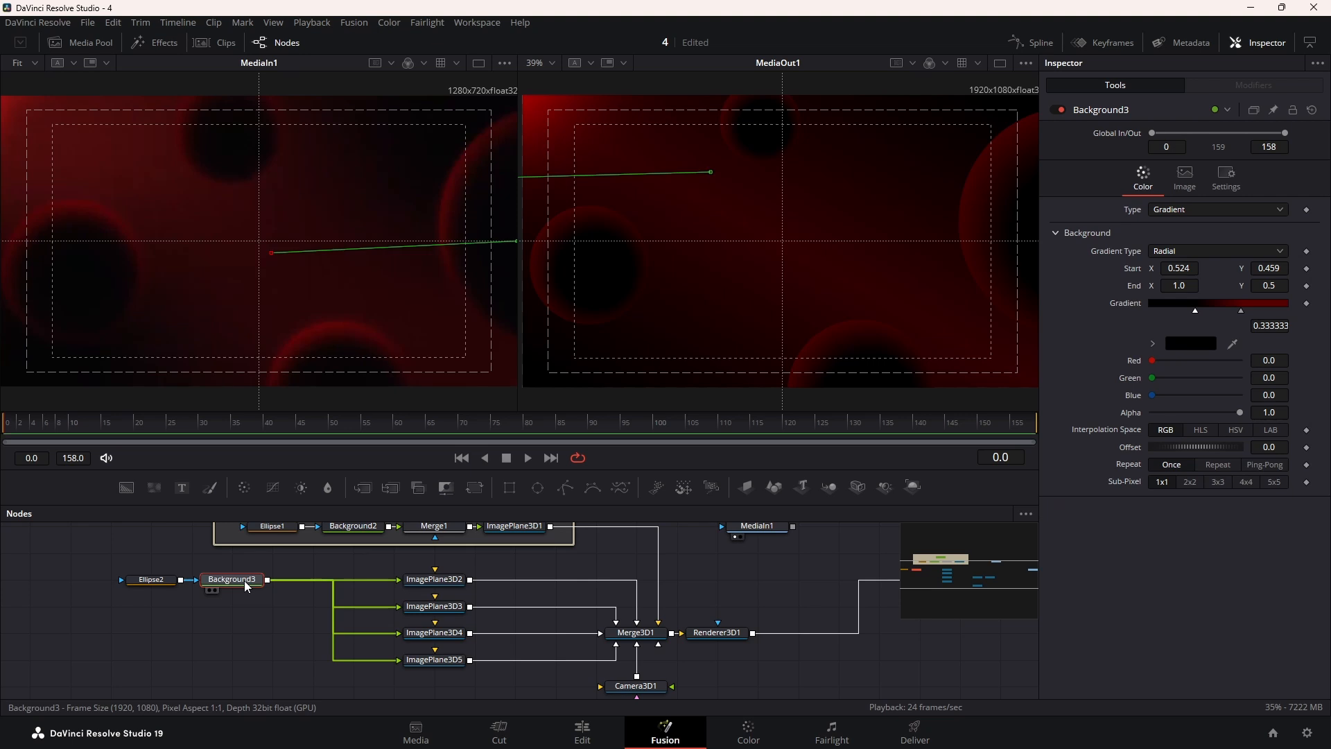
pyautogui.hotkey('shift', 'space')
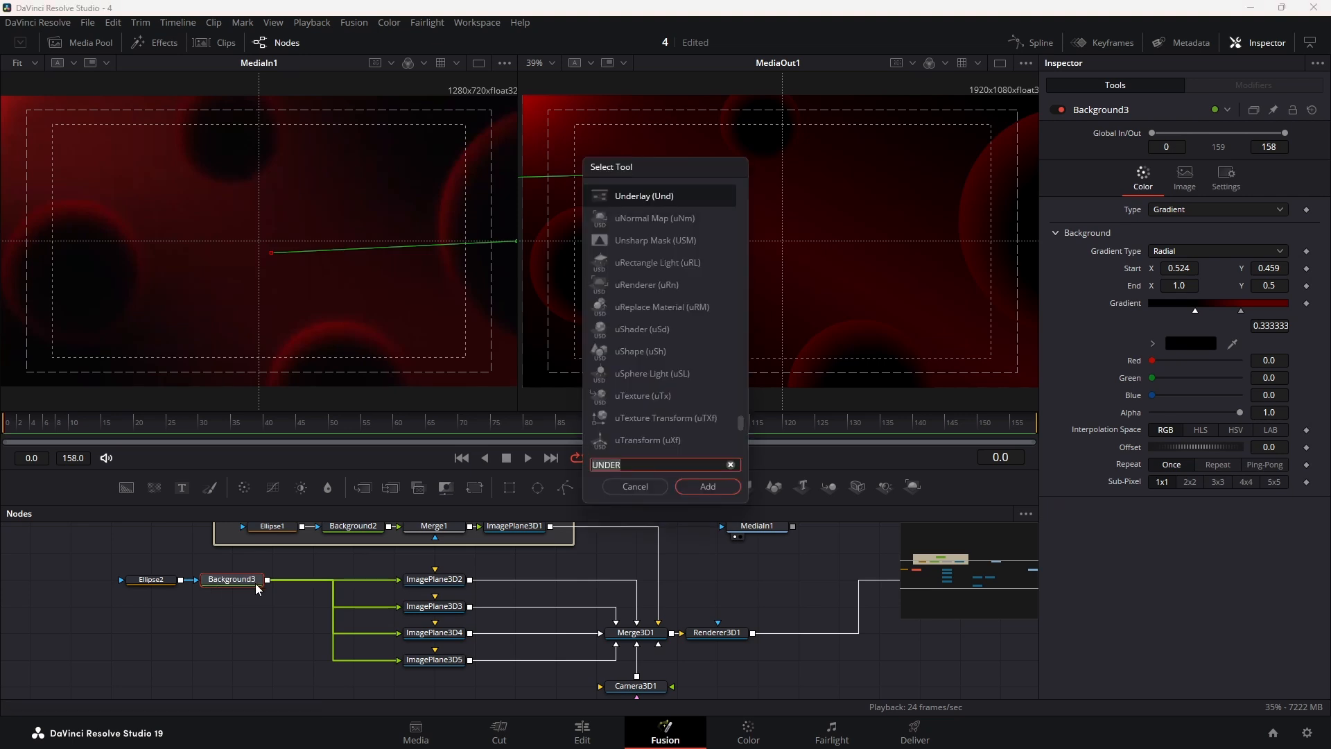
pyautogui.write('lr')
pyautogui.press('BackSpace')
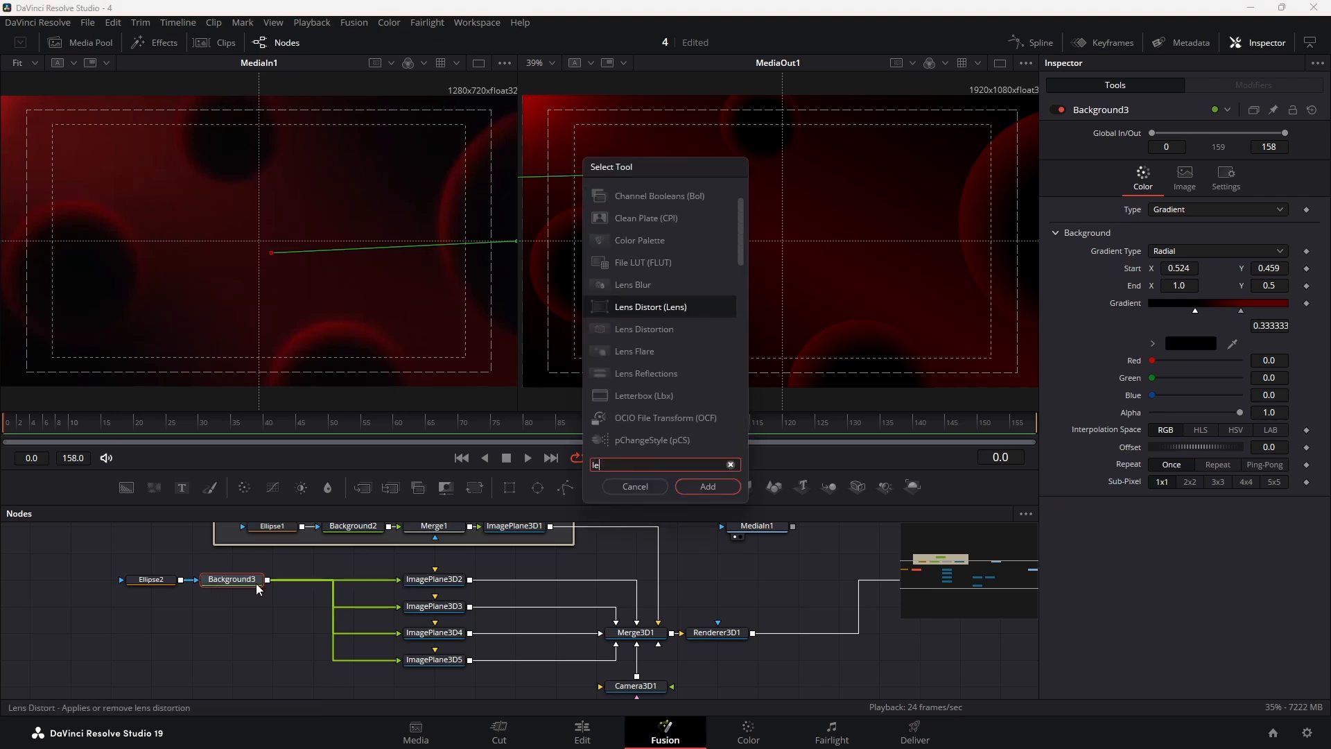
pyautogui.write('en')
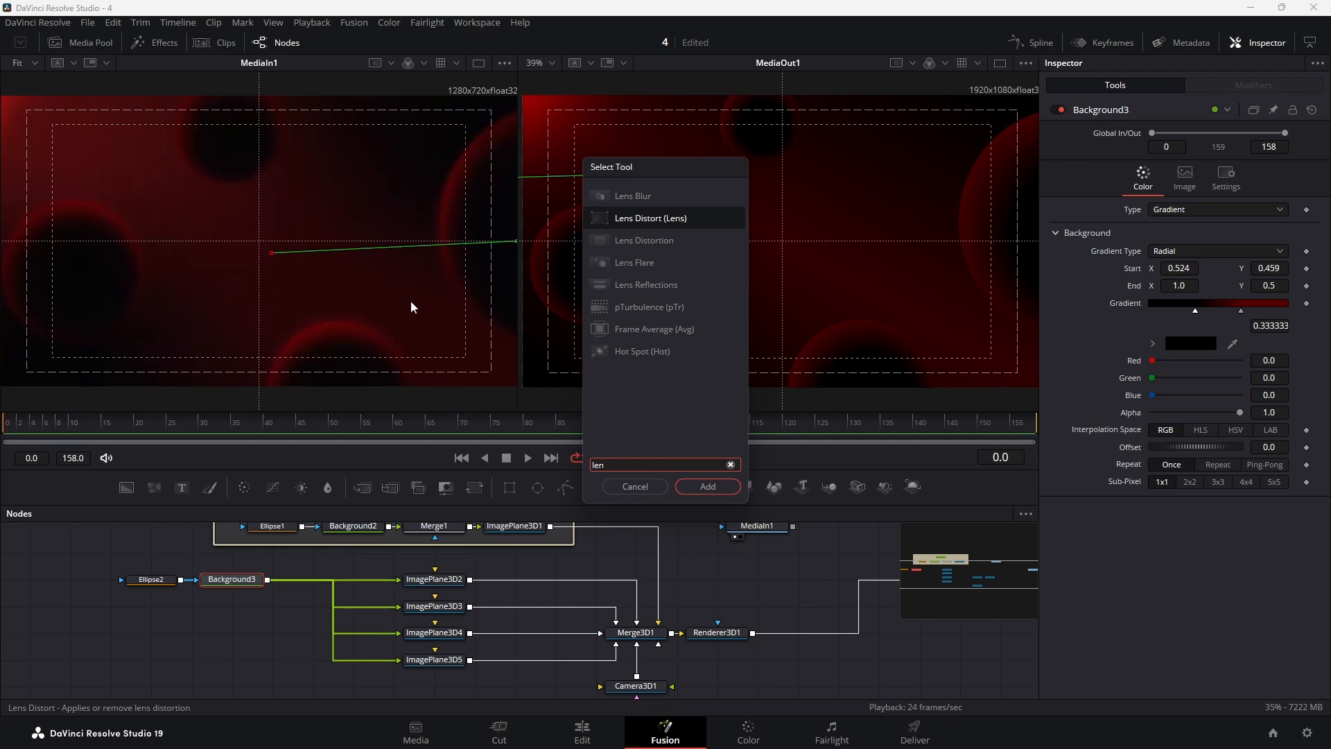
pyautogui.click(628, 198)
pyautogui.click(695, 492)
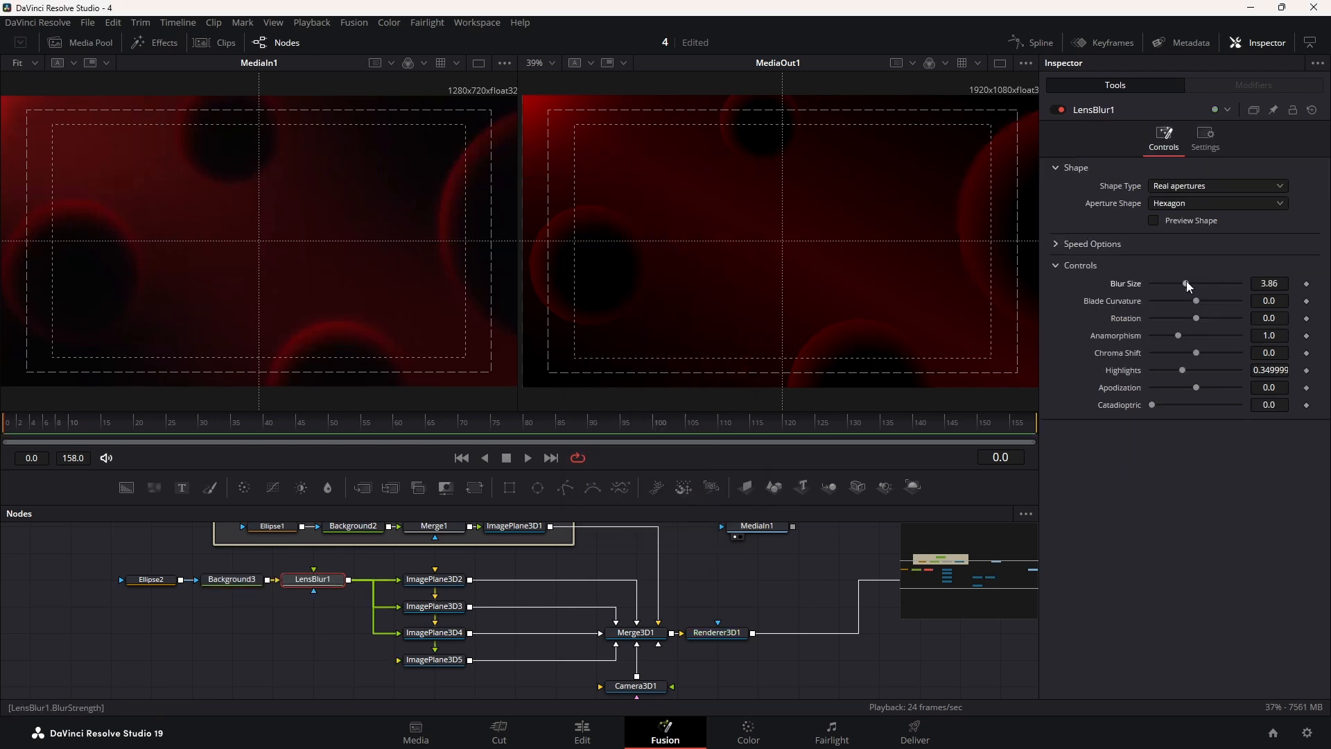
pyautogui.moveTo(1186, 283); pyautogui.dragTo(1193, 283)
# Enclose Ellipse2, Background3, LensBlur1 and ImagePlane3D2 to ImagePlane3D5 in an Underlay
pyautogui.moveTo(762, 602); pyautogui.dragTo(846, 607)
pyautogui.moveTo(215, 572); pyautogui.dragTo(523, 684)
pyautogui.hotkey('shift', 'space')
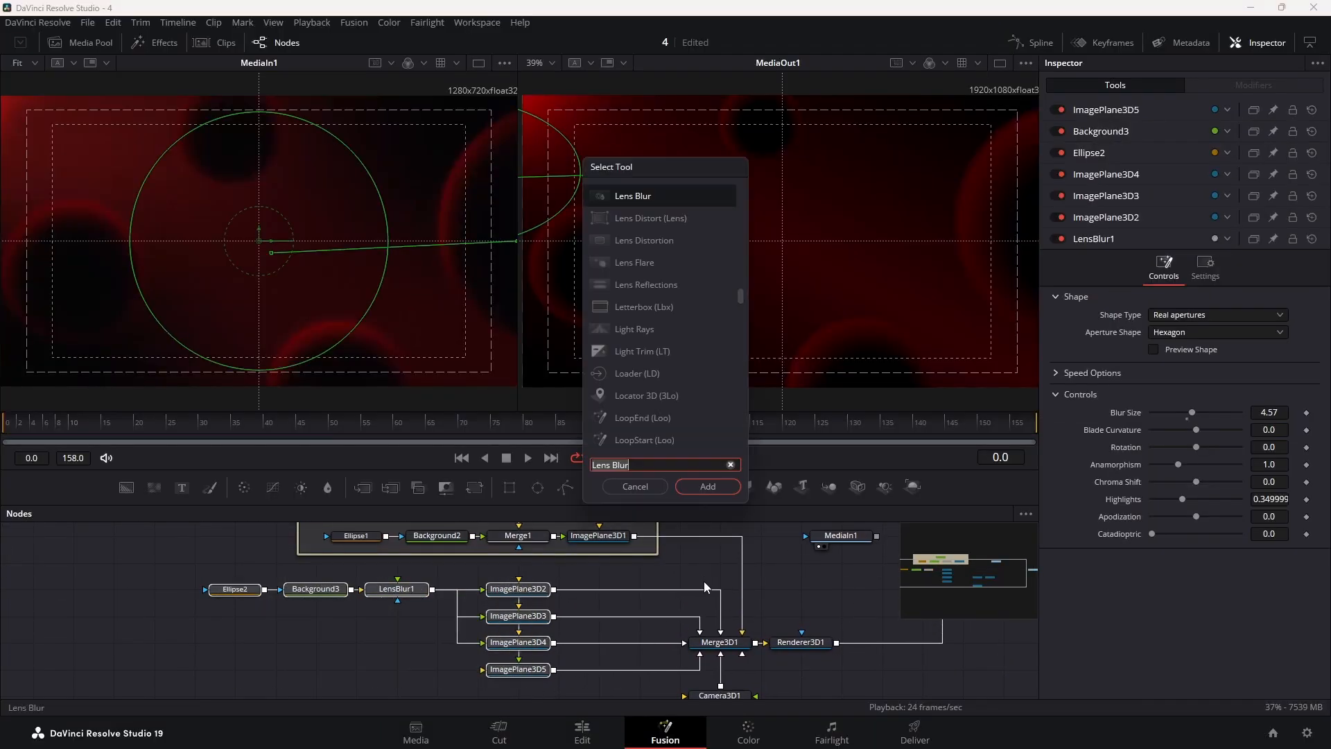
pyautogui.write('under')
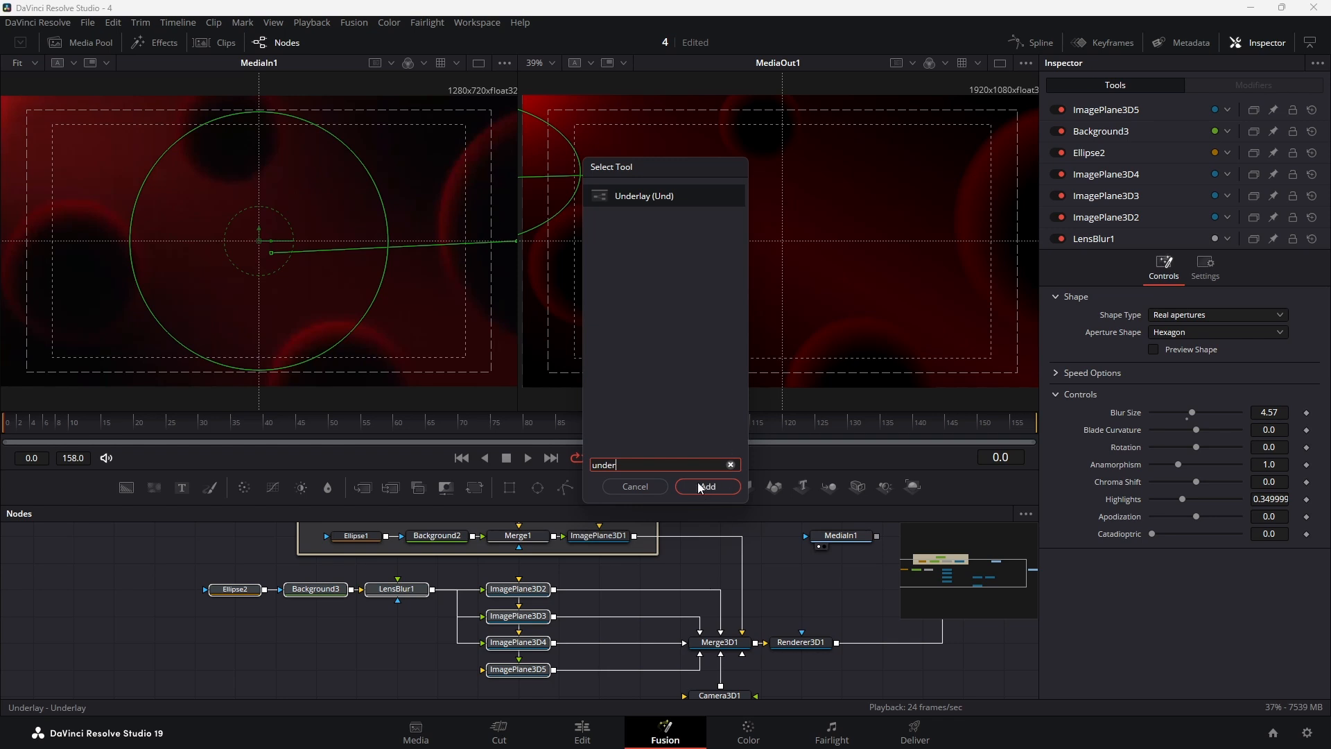
pyautogui.click(698, 483)
# Rename the circle nodes' underlay "ball" and give it the Yellow colour
pyautogui.doubleClick(1104, 109)
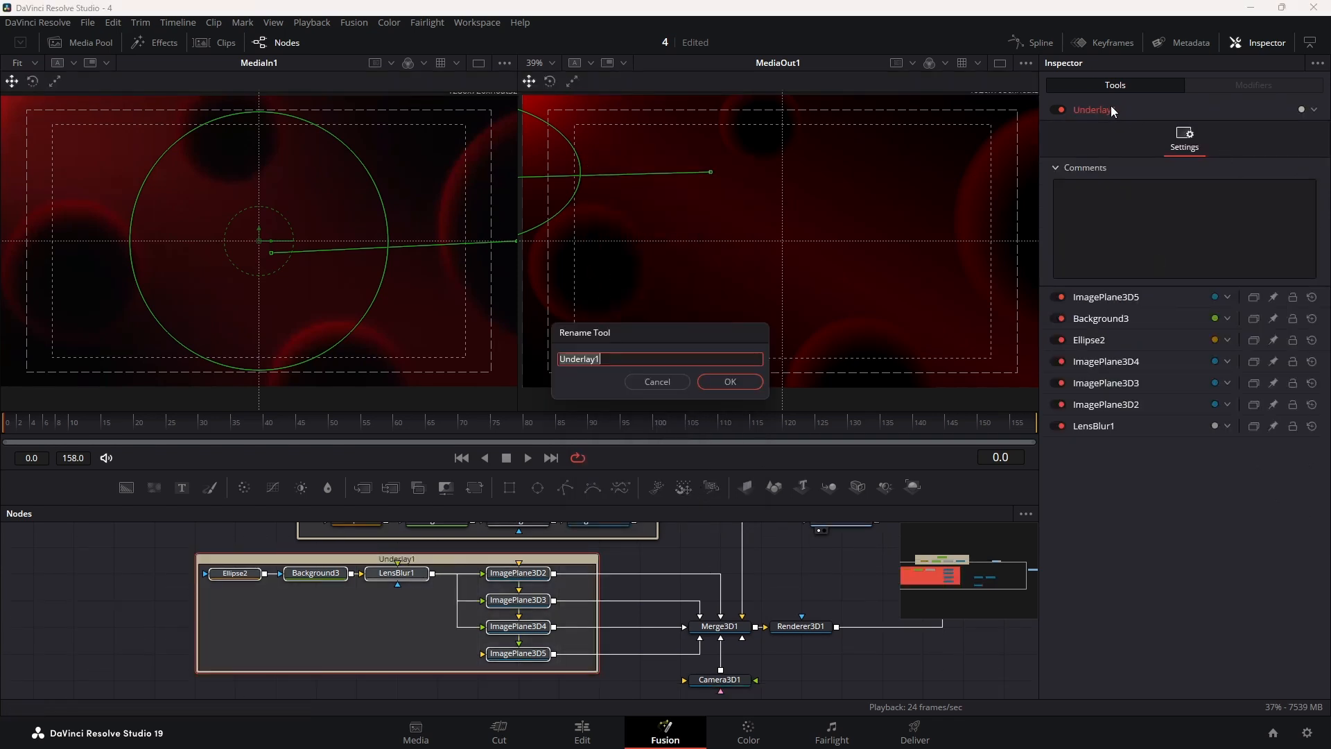
pyautogui.write('ball')
pyautogui.click(730, 381)
pyautogui.click(1301, 110)
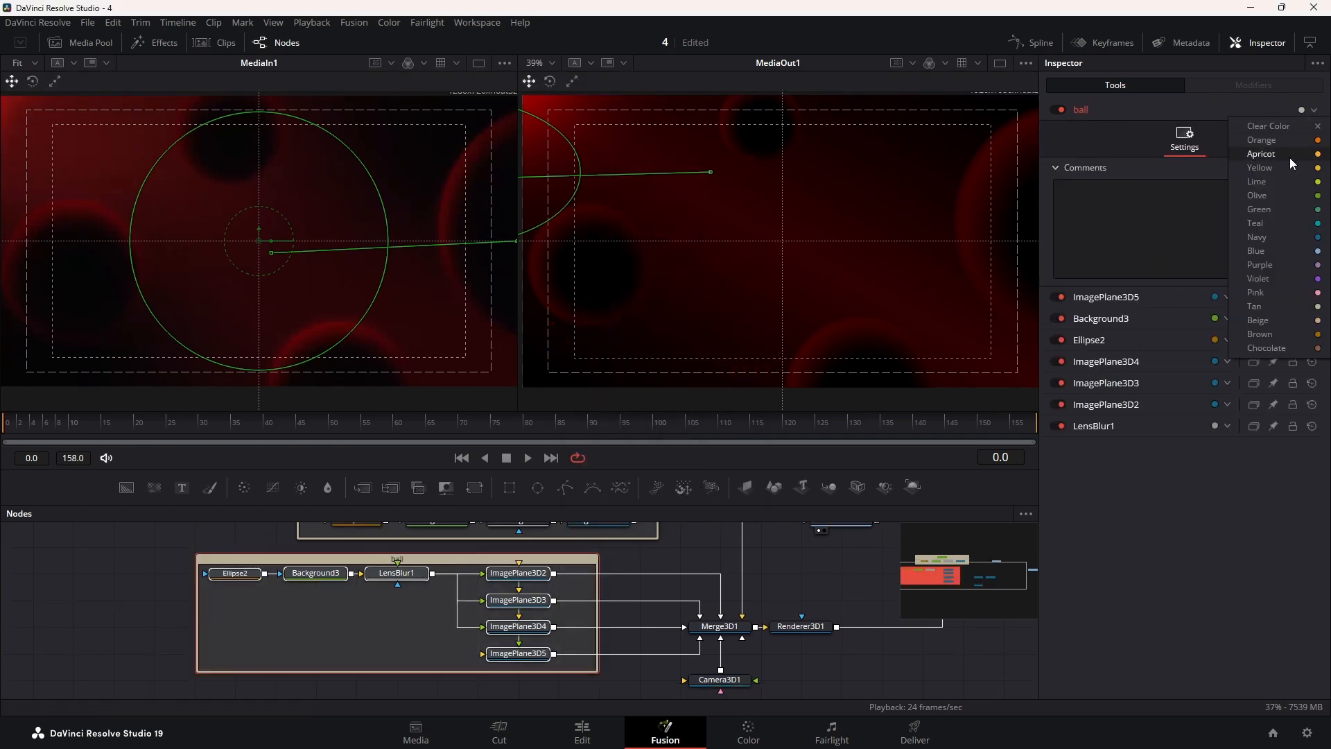
pyautogui.click(1269, 175)
# Move the whole ball group further away from Merge3D1 to free up space in the node graph
pyautogui.moveTo(675, 553); pyautogui.dragTo(784, 589)
pyautogui.moveTo(520, 590); pyautogui.dragTo(237, 590)
pyautogui.moveTo(656, 640); pyautogui.dragTo(631, 529)
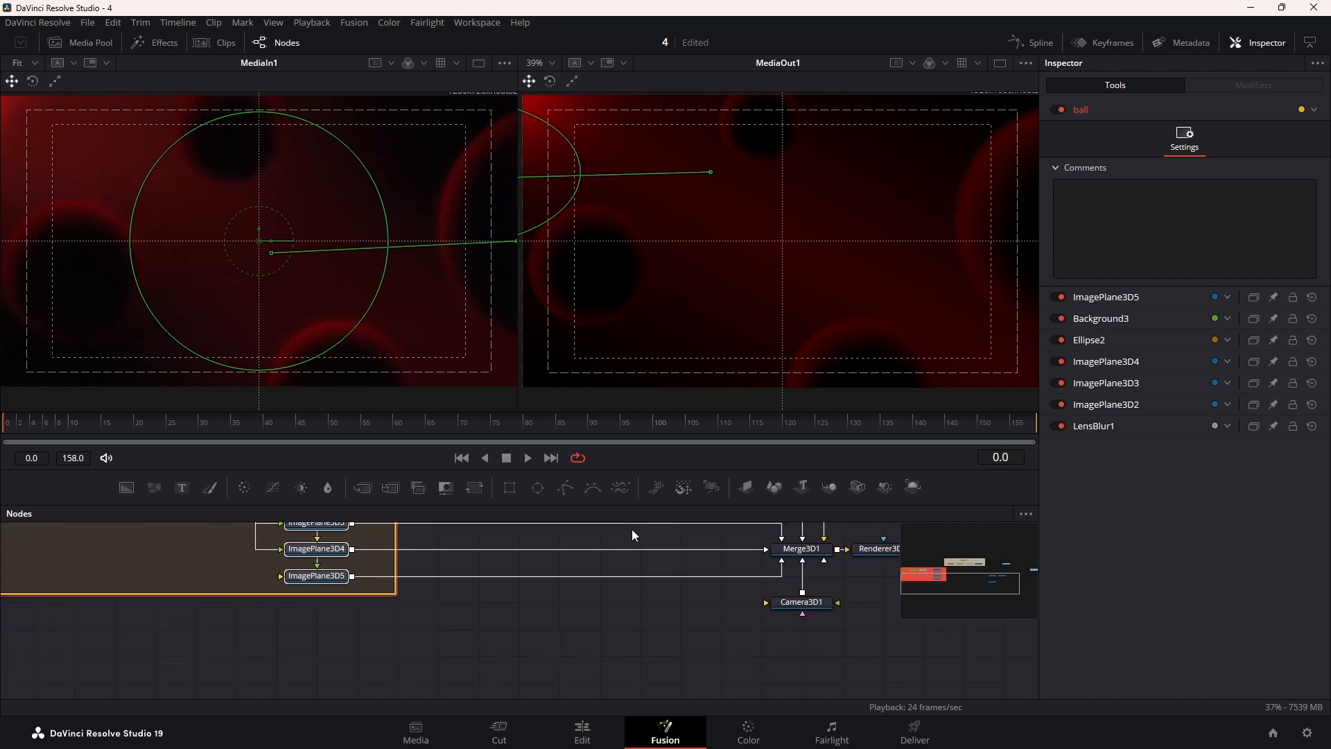
pyautogui.click(631, 530)
# Add a text node reading "8" below the ball group and connect it through a new image plane to Merge3D1
pyautogui.moveTo(27, 432); pyautogui.dragTo(176, 441)
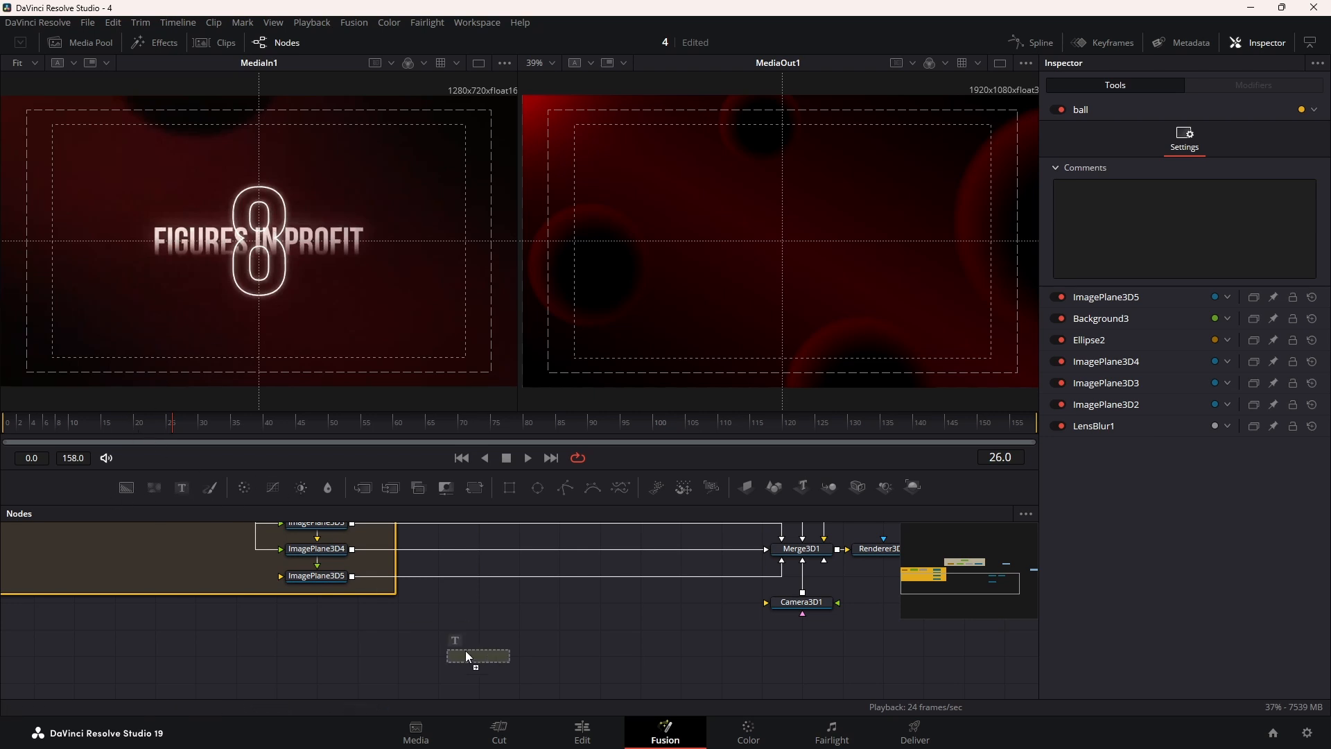
pyautogui.moveTo(431, 643); pyautogui.dragTo(434, 642)
pyautogui.click(1139, 258)
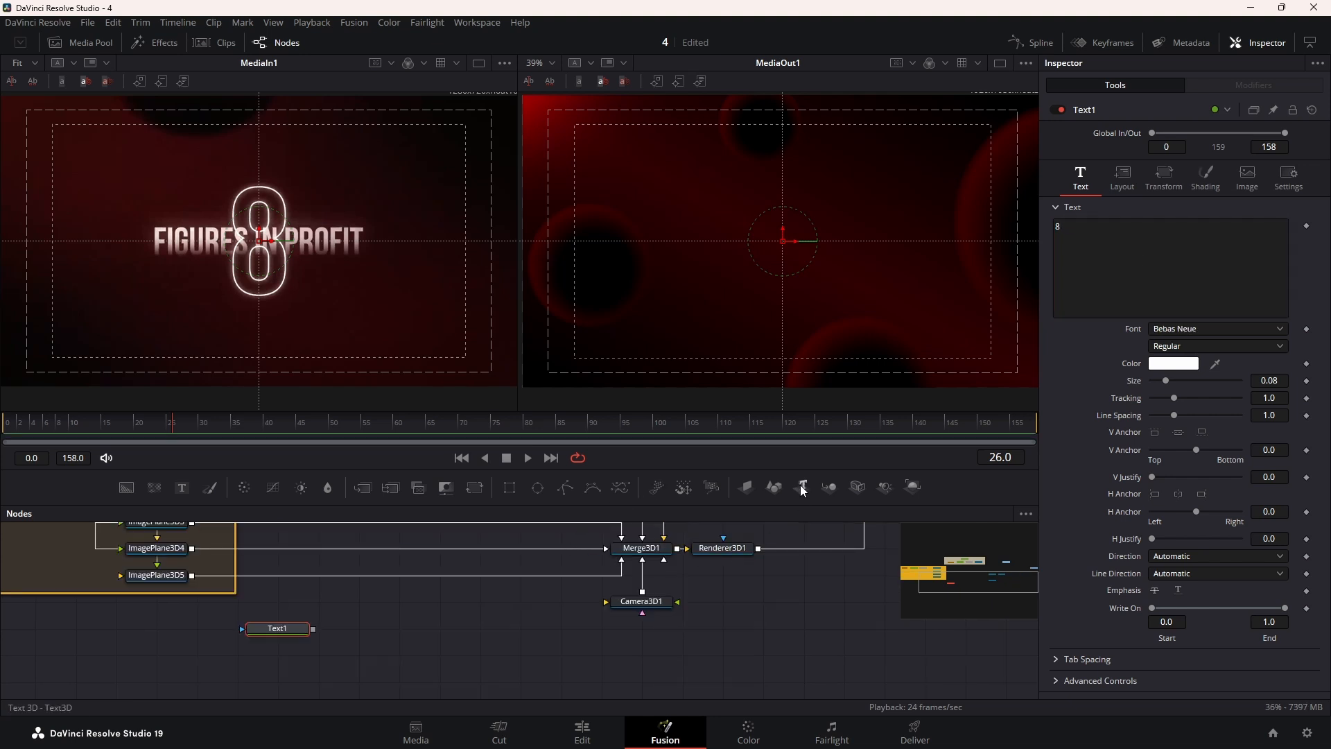
pyautogui.click(749, 489)
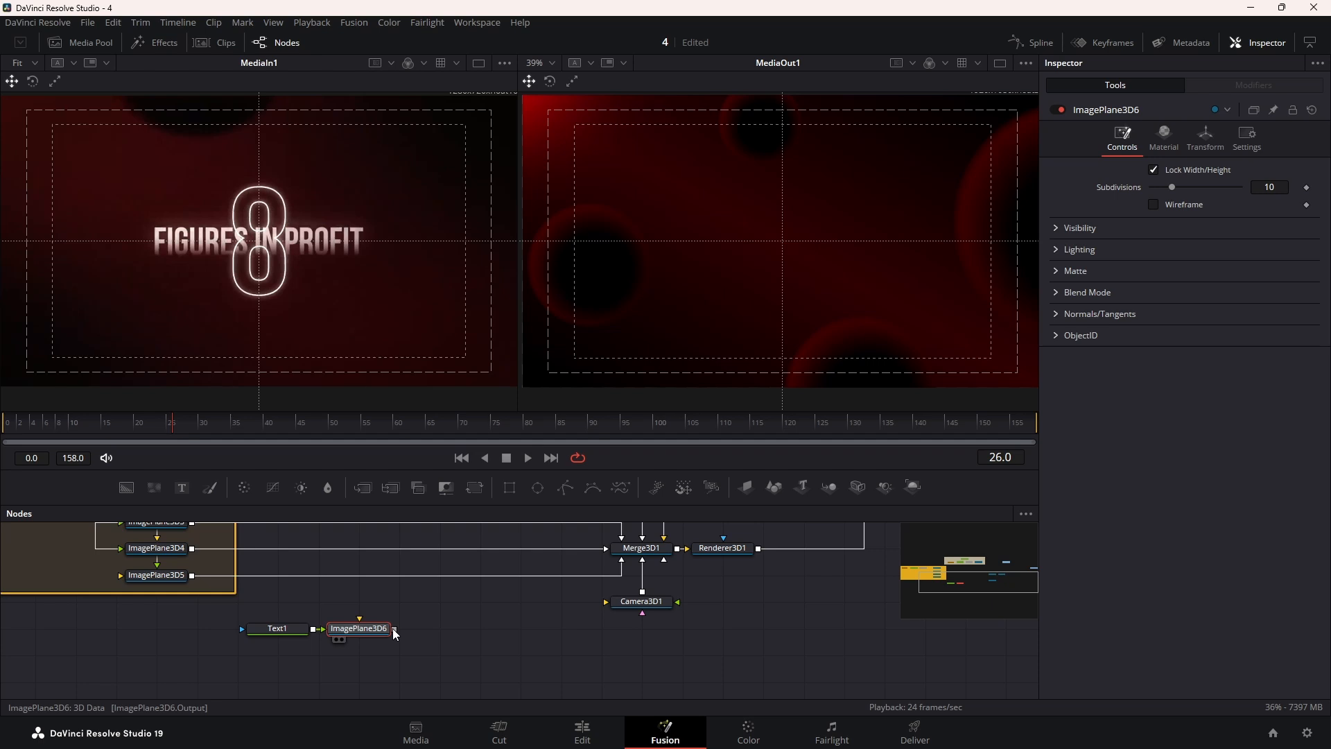
pyautogui.moveTo(394, 629); pyautogui.dragTo(625, 550)
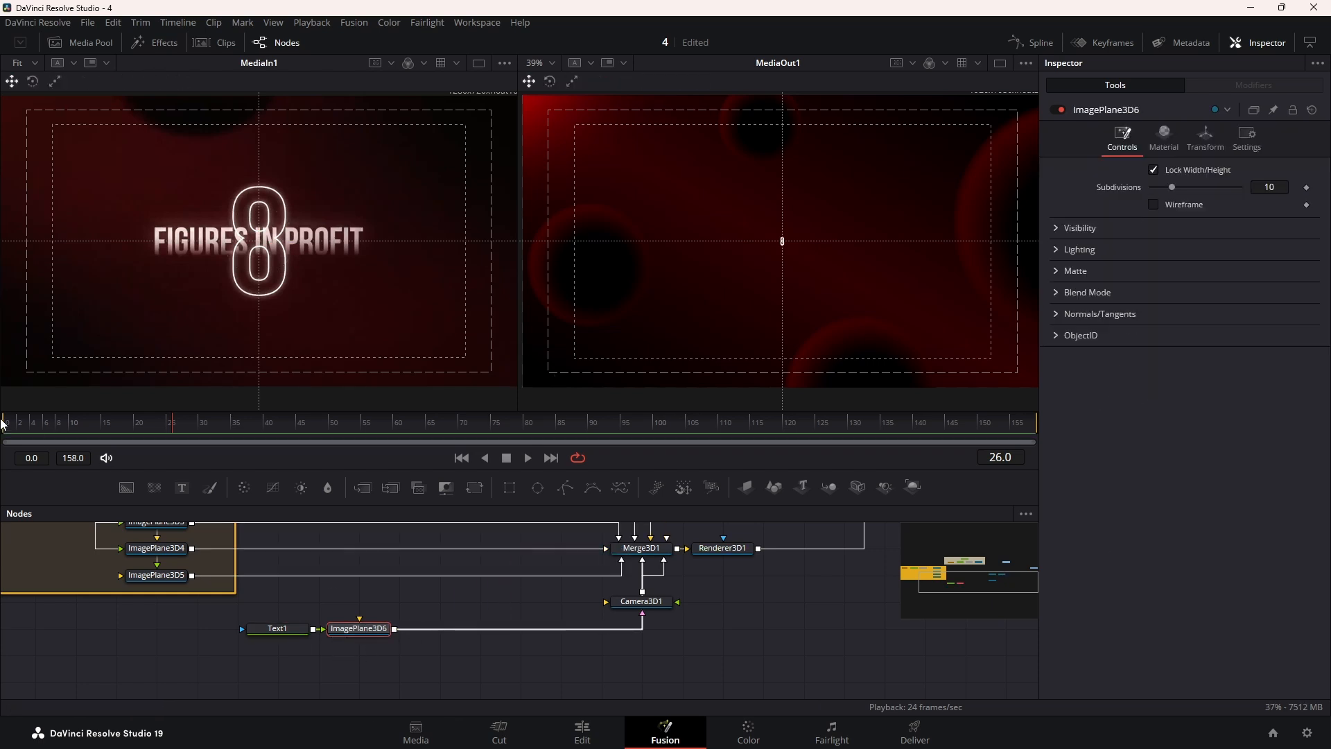
# Shift Camera3D1 away from Merge3D1 and insert a Transform 3D node between the two
pyautogui.moveTo(5, 423)
pyautogui.mouseDown()
pyautogui.moveTo(154, 422)
pyautogui.moveTo(3, 424)
pyautogui.mouseUp()
pyautogui.moveTo(641, 603); pyautogui.dragTo(875, 610)
pyautogui.hotkey('shift', 'space')
pyautogui.write('under')
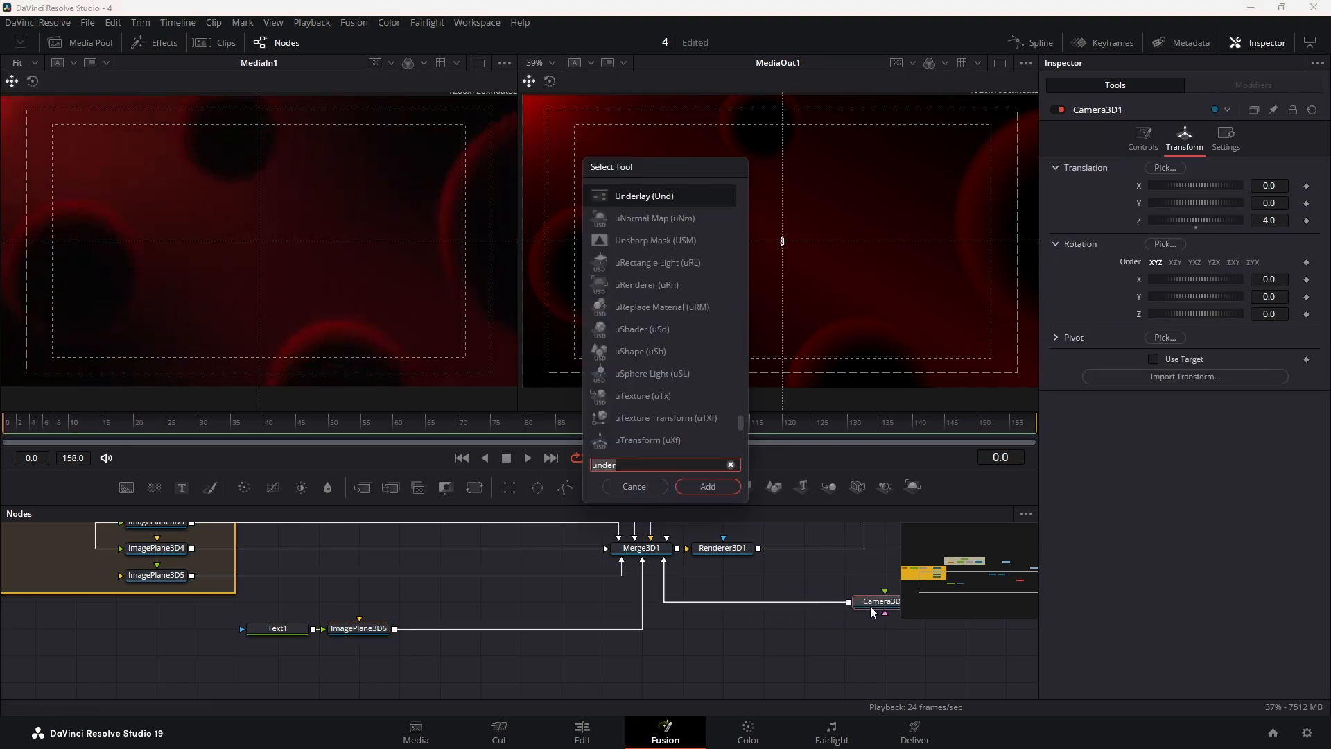
pyautogui.press('BackSpace')
pyautogui.press('BackSpace')
pyautogui.press('BackSpace')
pyautogui.press('BackSpace')
pyautogui.press('BackSpace')
pyautogui.write('tra')
pyautogui.click(708, 488)
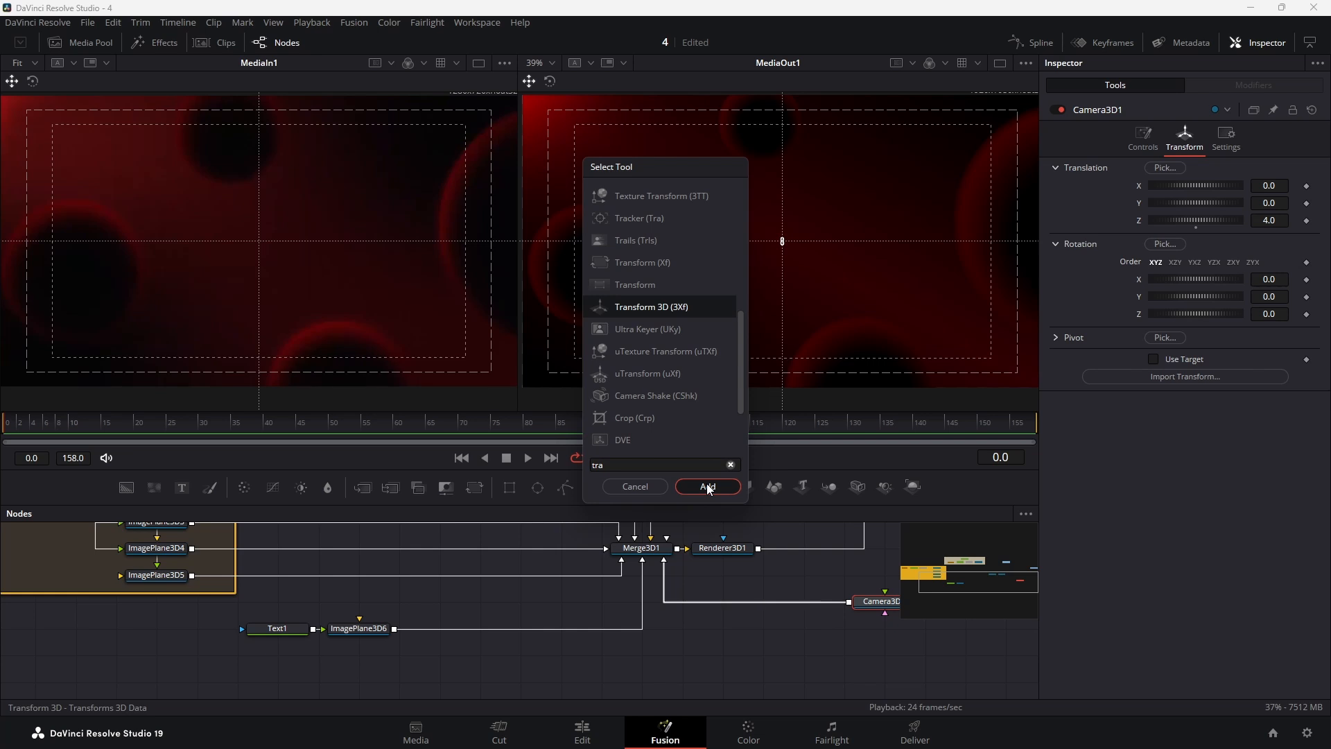
pyautogui.click(705, 485)
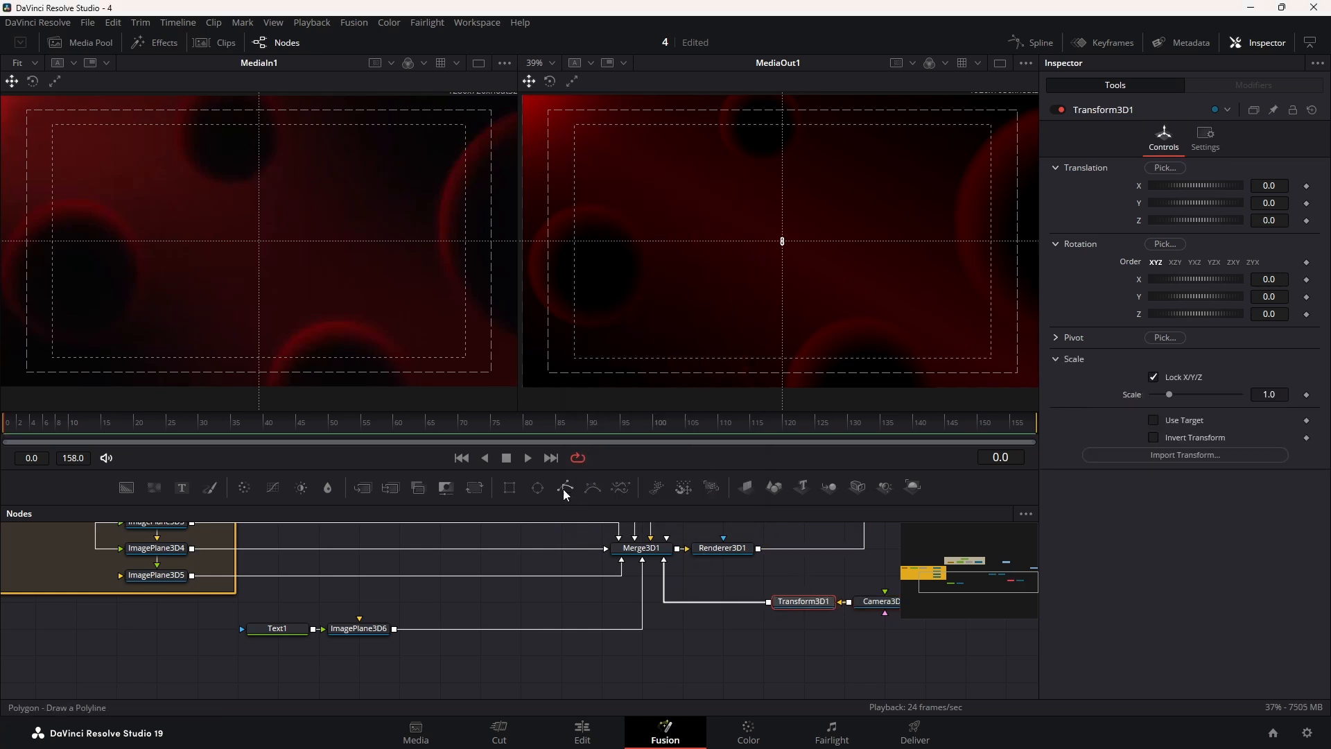
# Keyframe Transform3D1's Z translation from 0.0 at frame 0 to -1.56 at frame 30
pyautogui.click(1306, 221)
pyautogui.moveTo(6, 431); pyautogui.dragTo(198, 431)
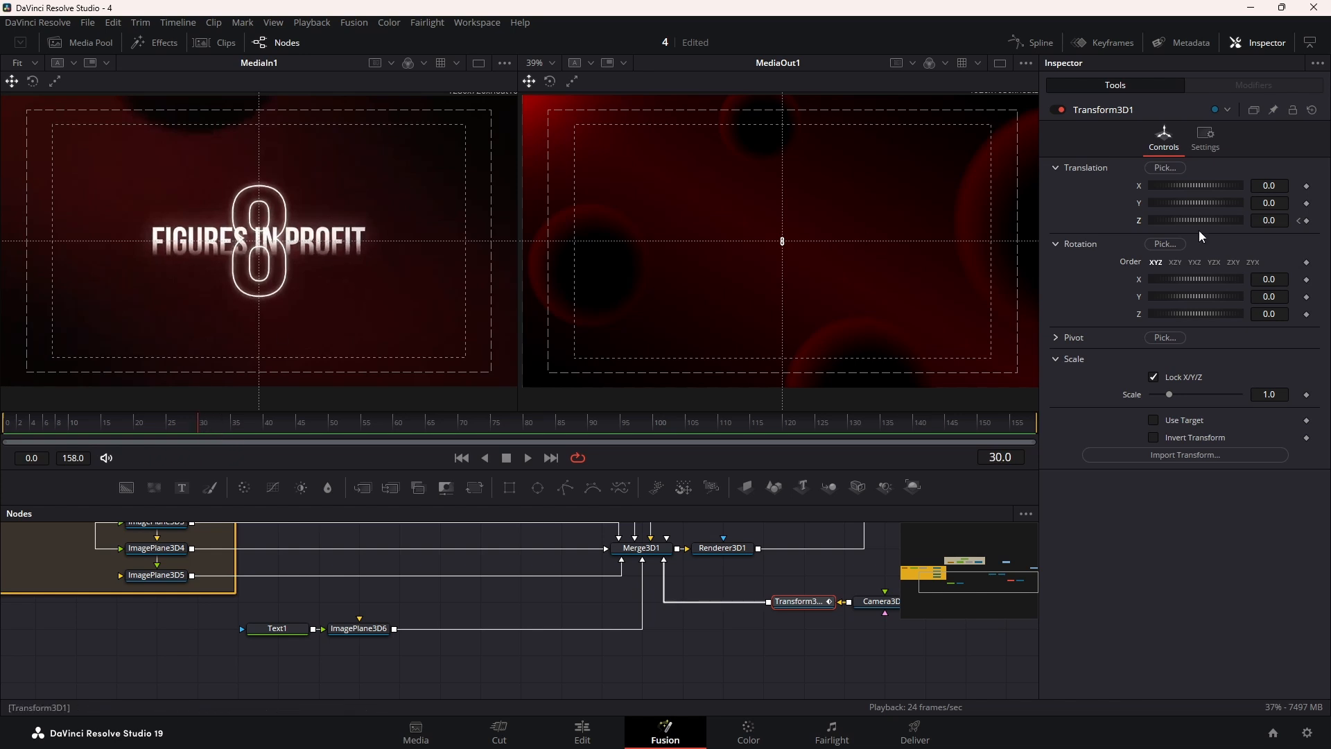
pyautogui.moveTo(1281, 220); pyautogui.dragTo(1253, 220)
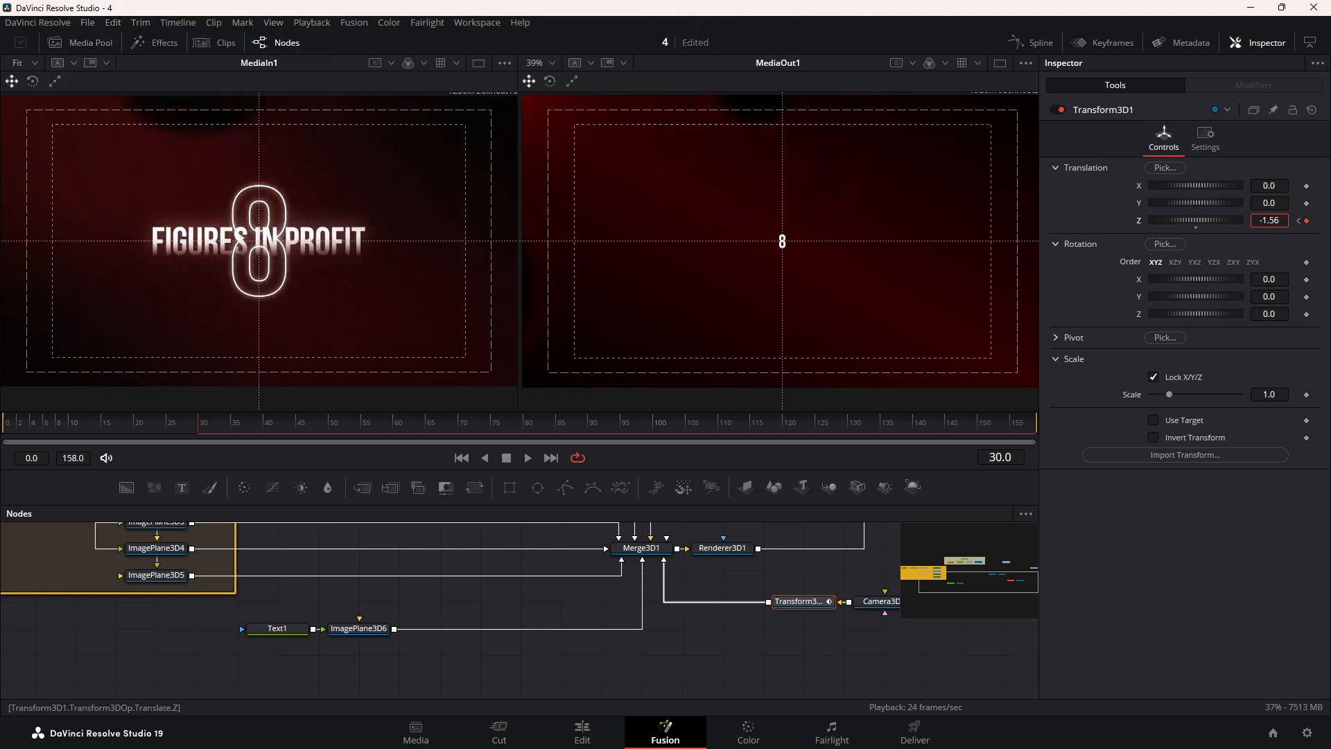
# Enlarge the "8" to size 0.5 and turn its fill into an outline with a thickness of 0.0039
pyautogui.click(276, 628)
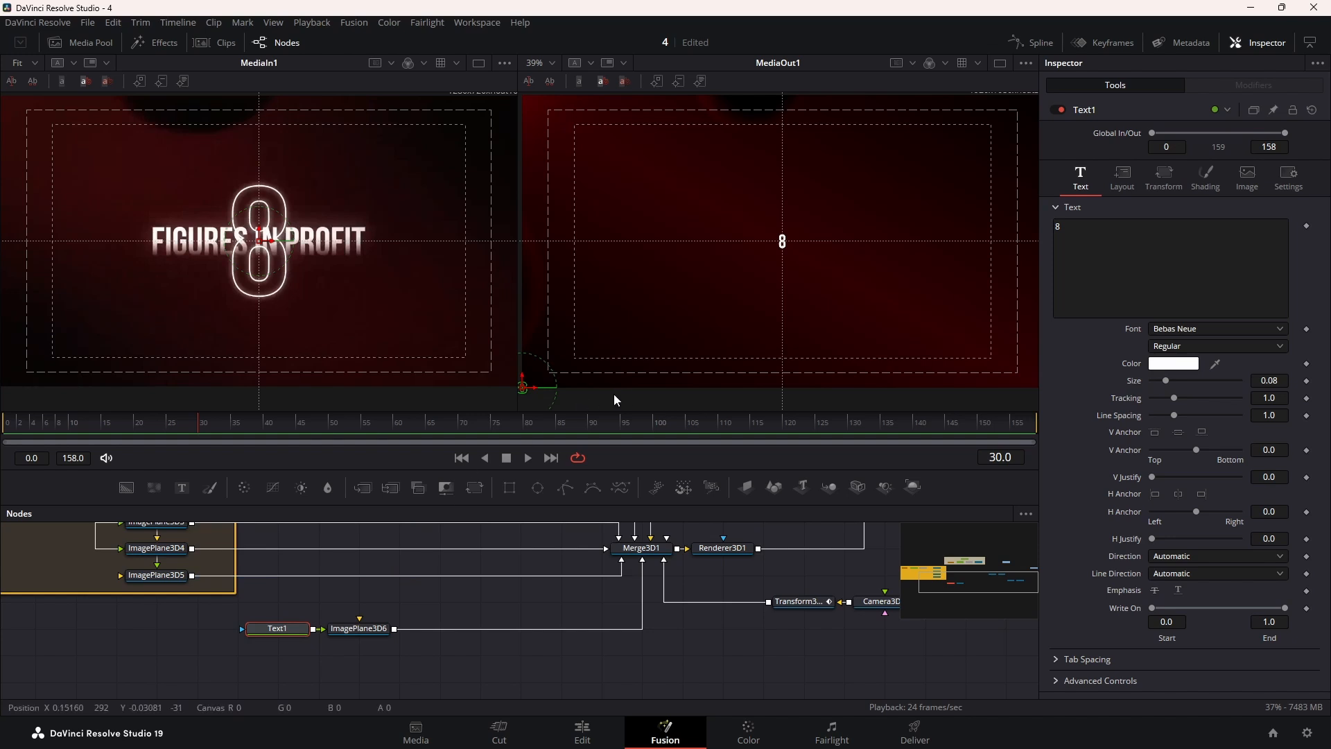
pyautogui.moveTo(1165, 380); pyautogui.dragTo(1317, 400)
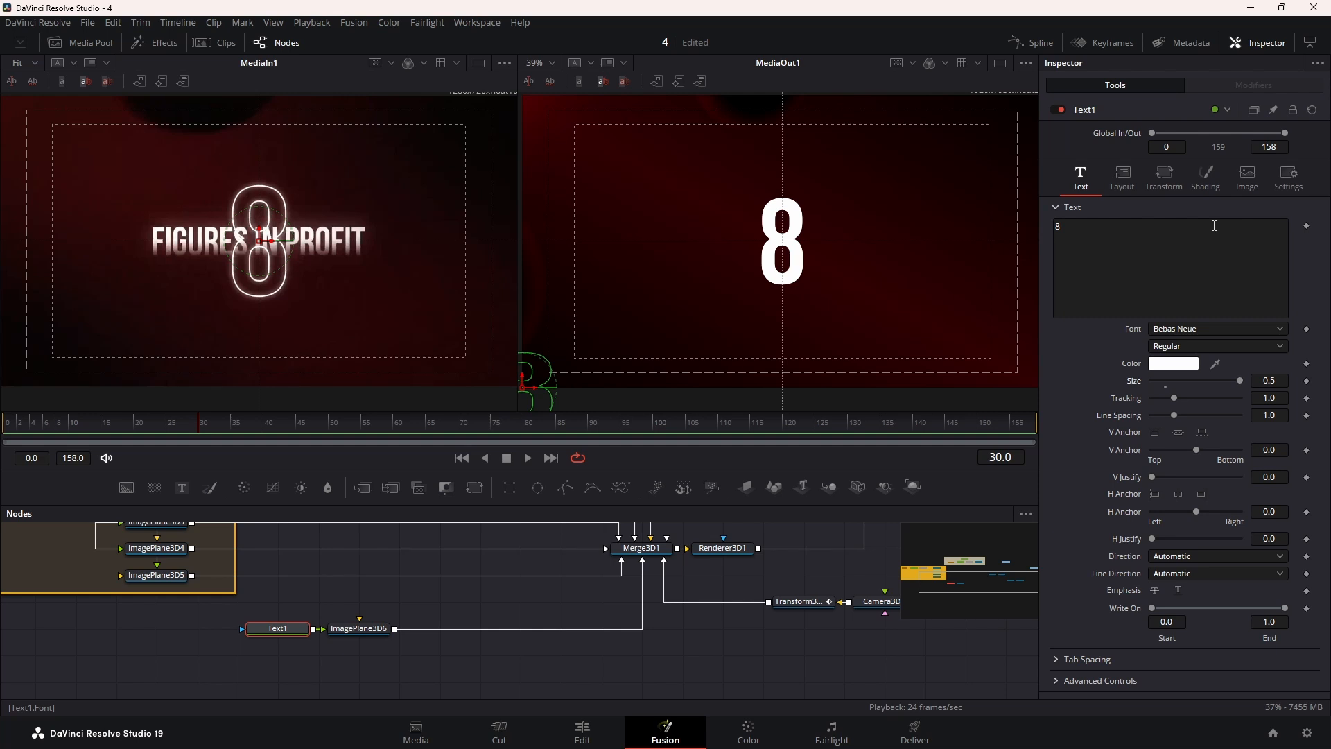
pyautogui.click(1205, 179)
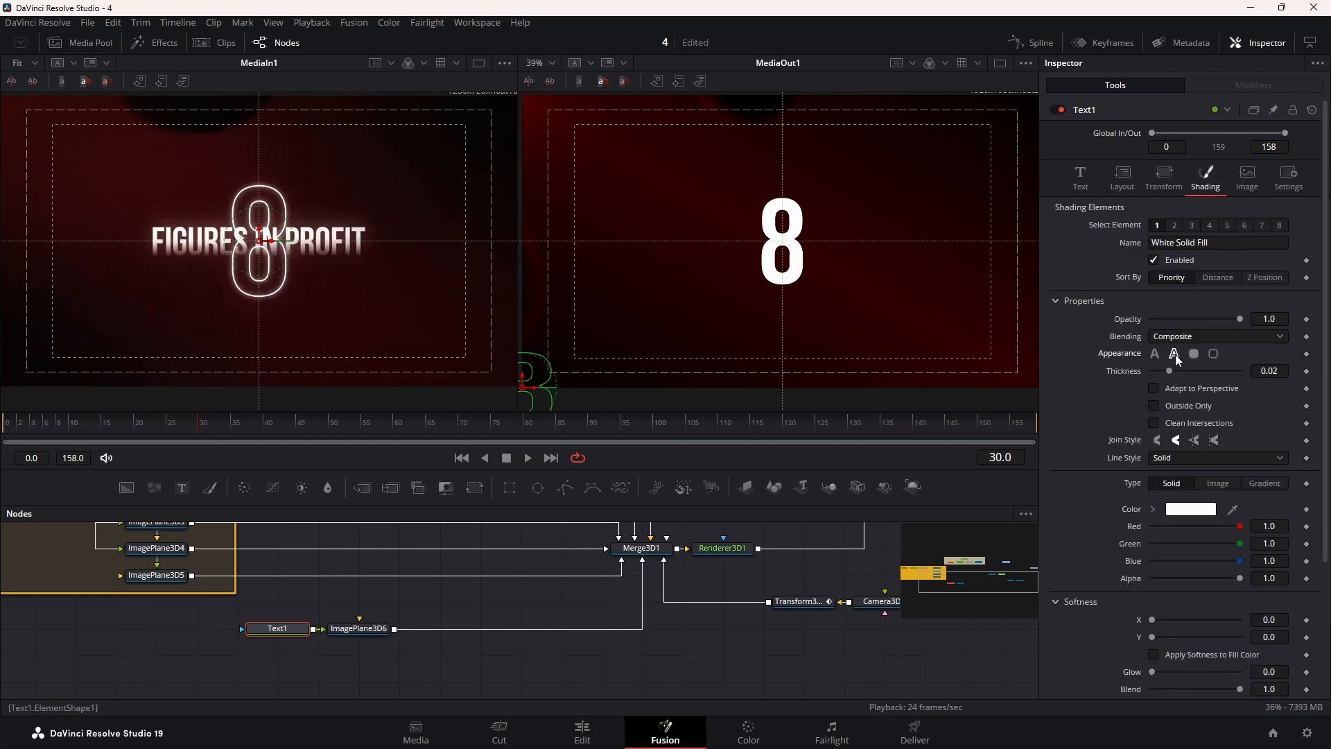
pyautogui.click(1175, 355)
pyautogui.moveTo(1172, 374); pyautogui.dragTo(1158, 373)
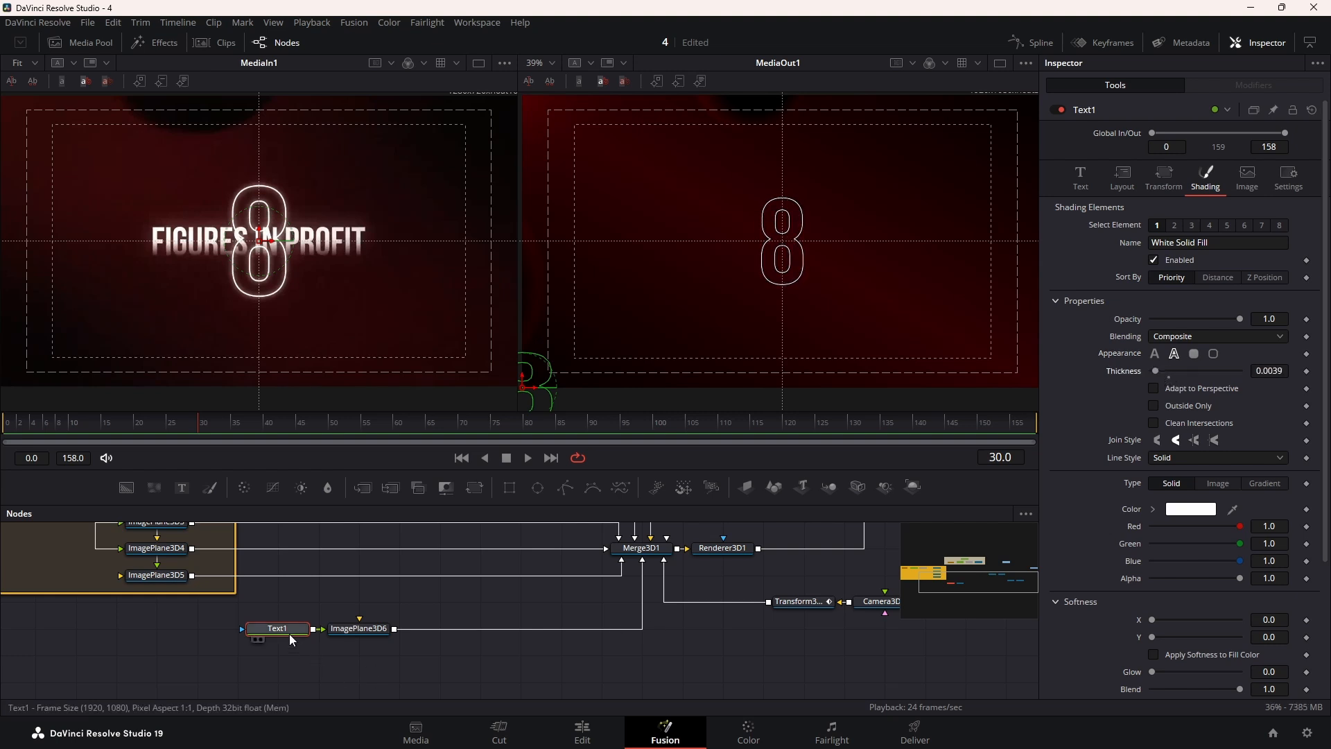
# Make room after Text1 and insert a Soft Glow between it and ImagePlane3D6
pyautogui.moveTo(291, 639); pyautogui.dragTo(199, 644)
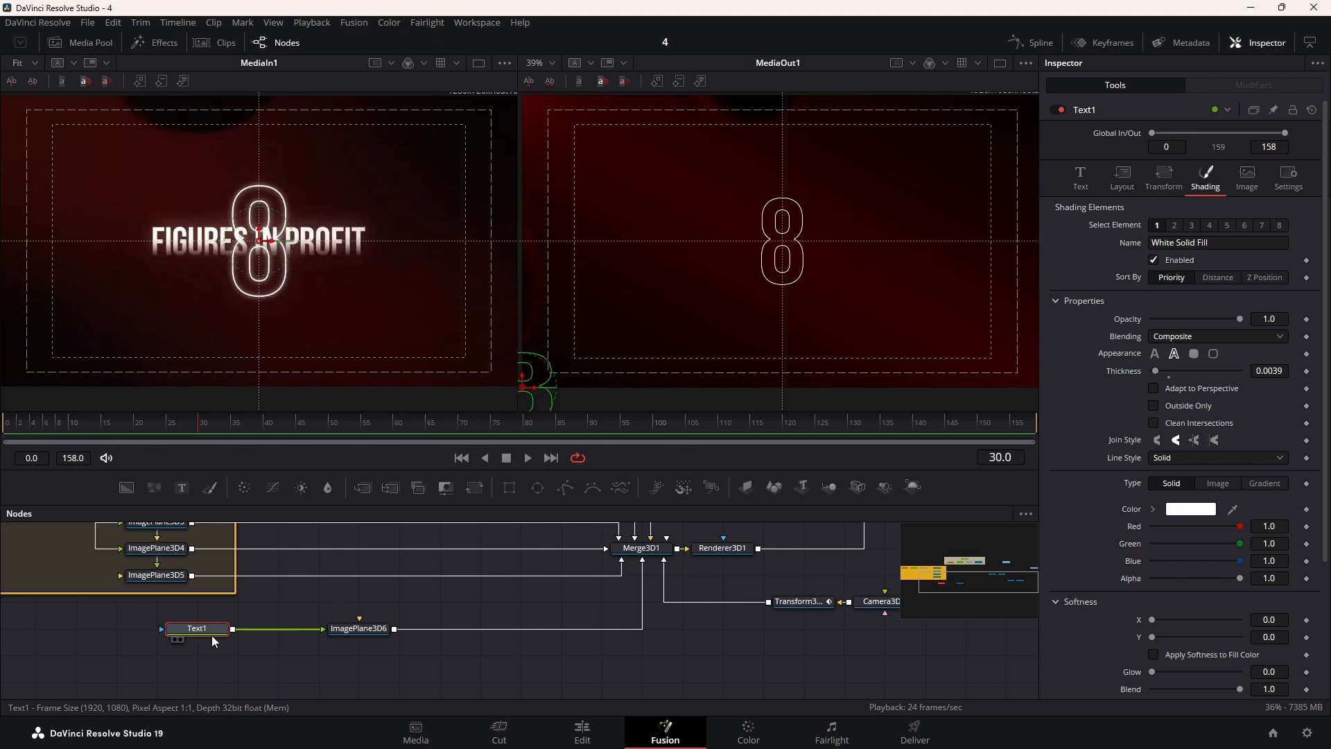
pyautogui.hotkey('shift', 'space')
pyautogui.write('tra')
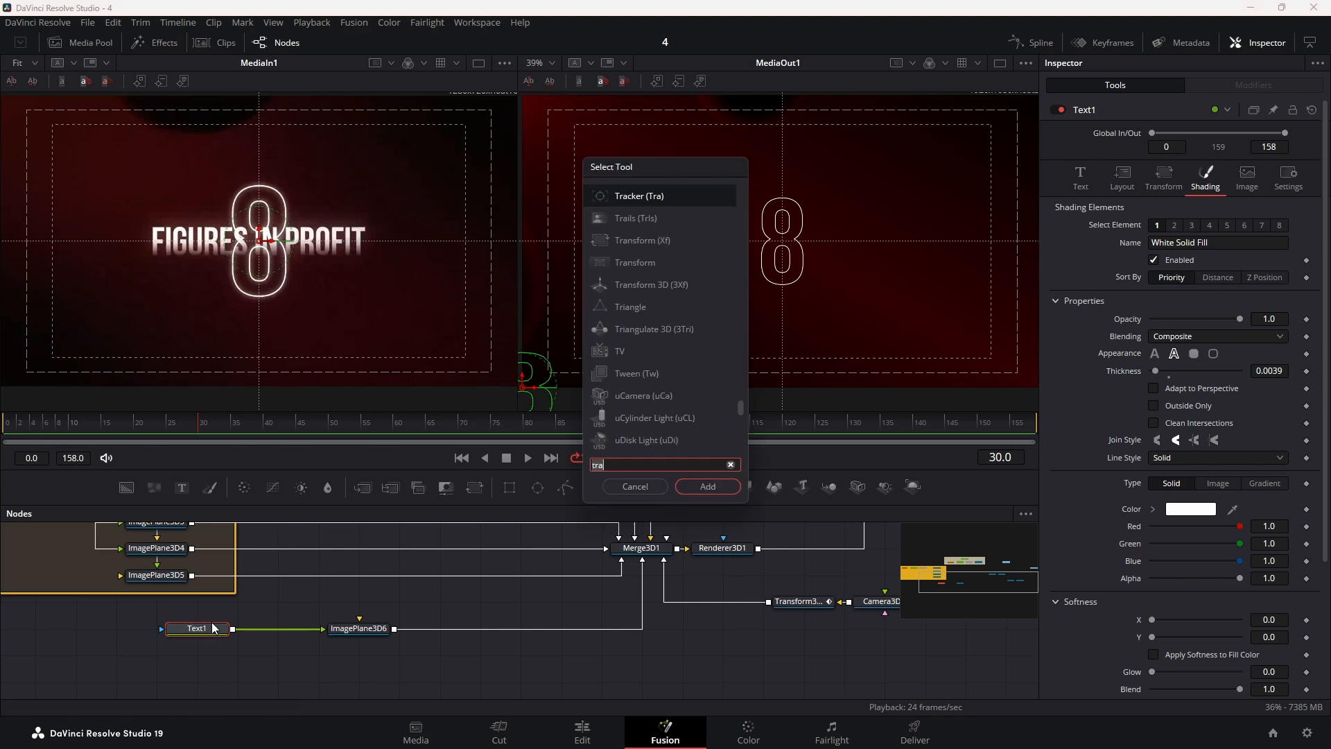
pyautogui.write('glow')
pyautogui.click(663, 263)
pyautogui.press('Return')
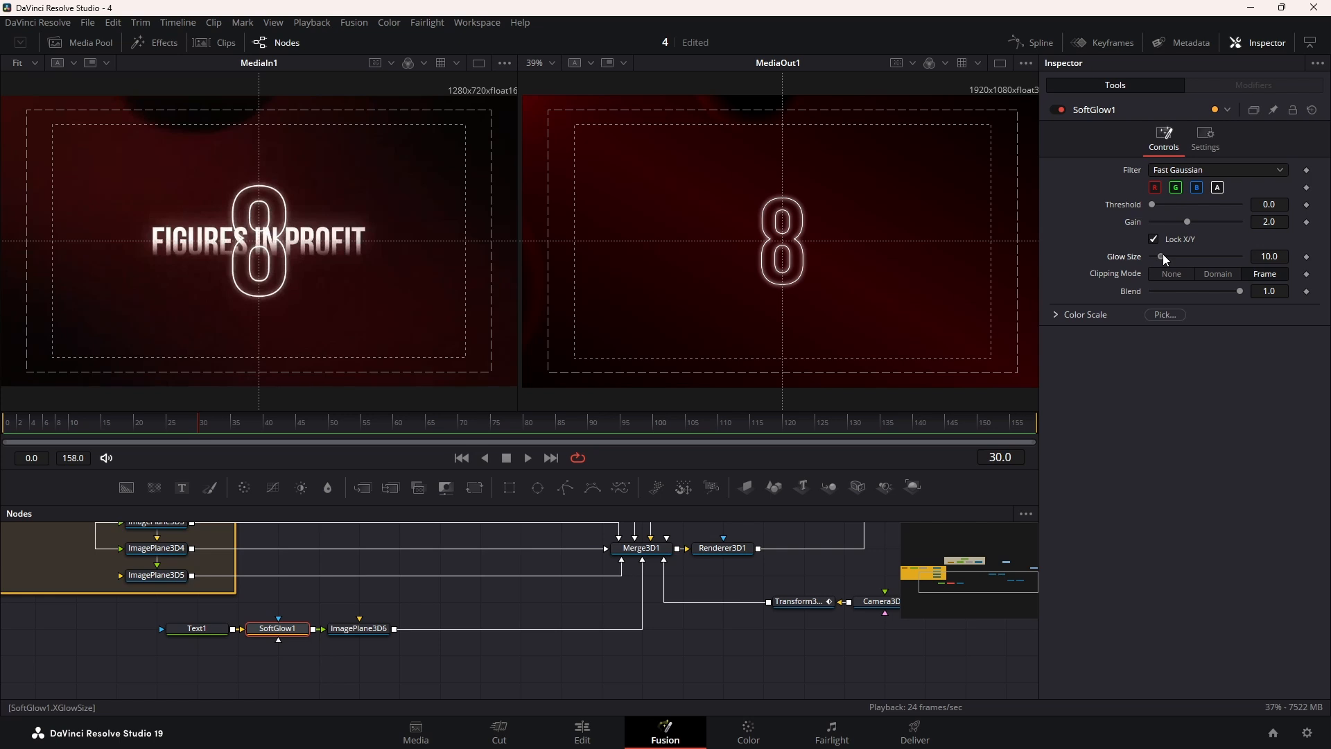
# Set the Soft Glow's gain to 1.496 and glow size to 17.3, and compare the "8" with and without it
pyautogui.moveTo(1162, 254); pyautogui.dragTo(1164, 255)
pyautogui.scroll(3, 798, 208)
pyautogui.moveTo(1155, 203); pyautogui.dragTo(1180, 220)
pyautogui.moveTo(1163, 255); pyautogui.dragTo(1169, 256)
pyautogui.scroll(-3, 1025, 309)
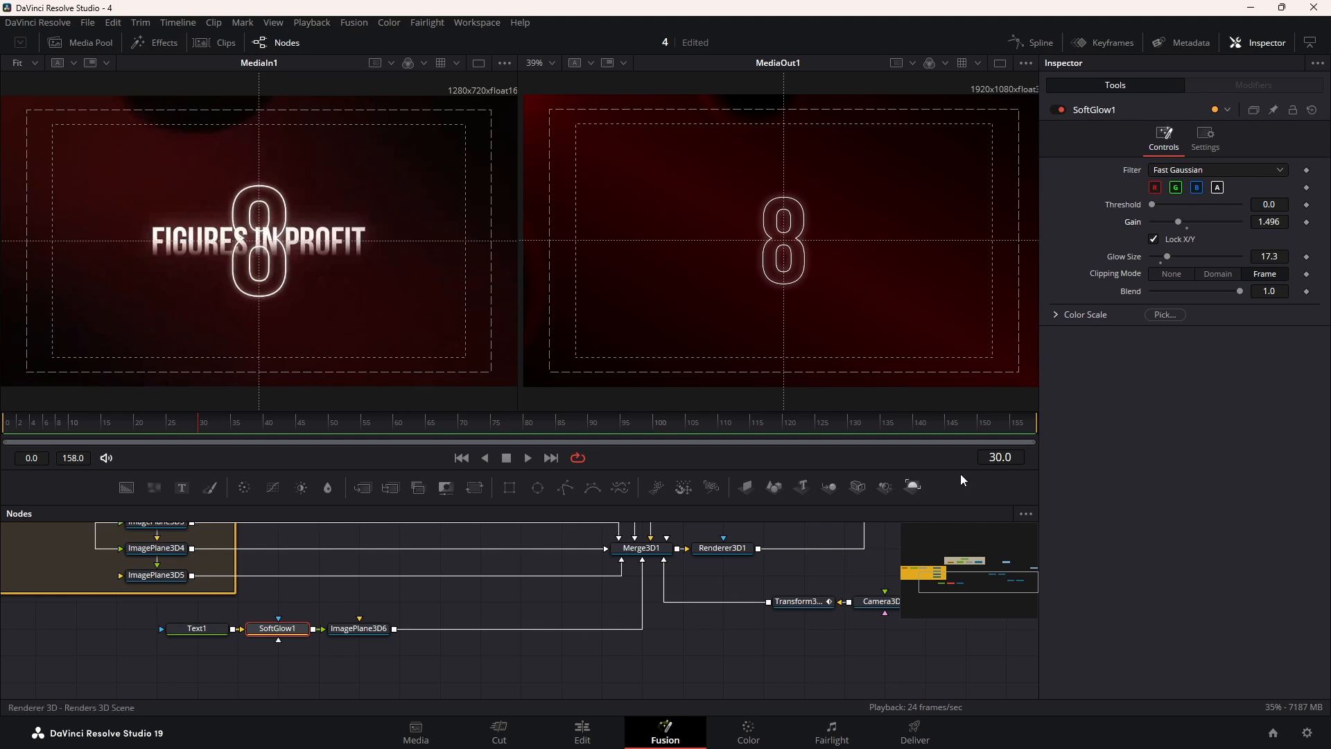
pyautogui.click(1059, 109)
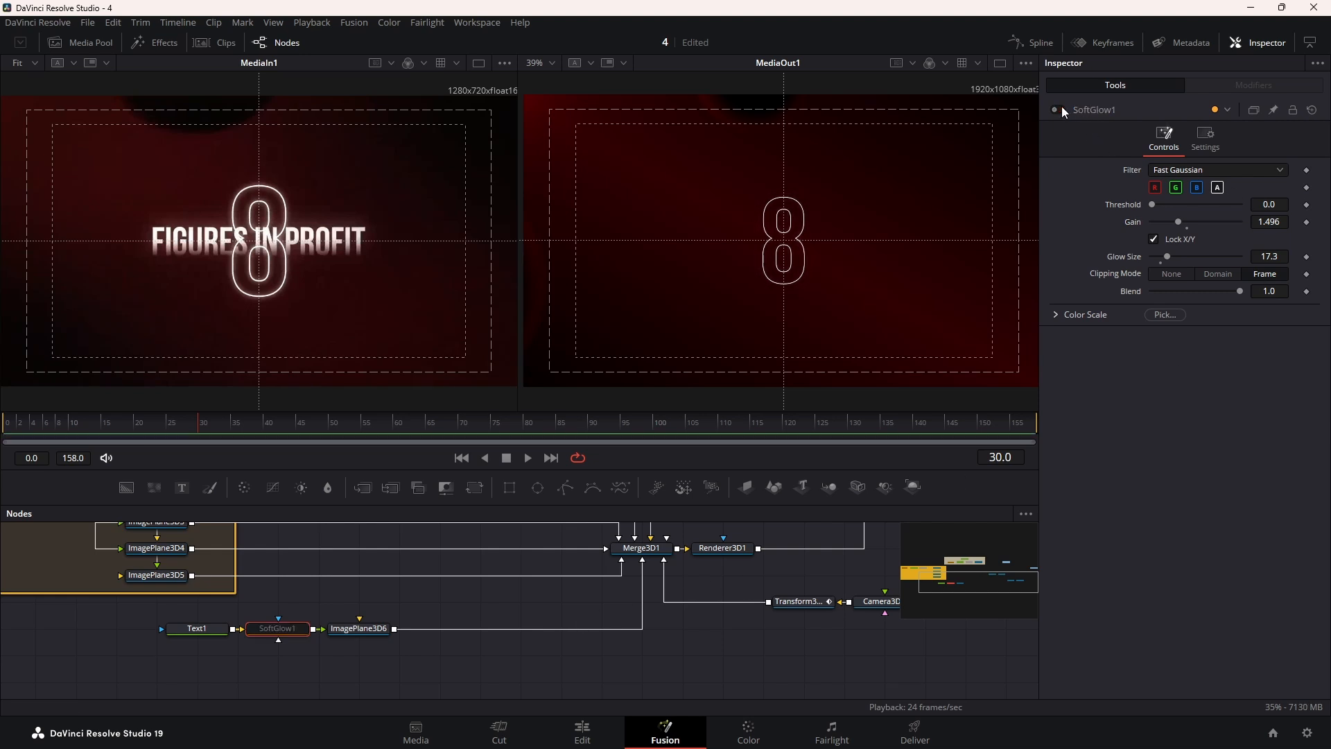
pyautogui.click(1059, 109)
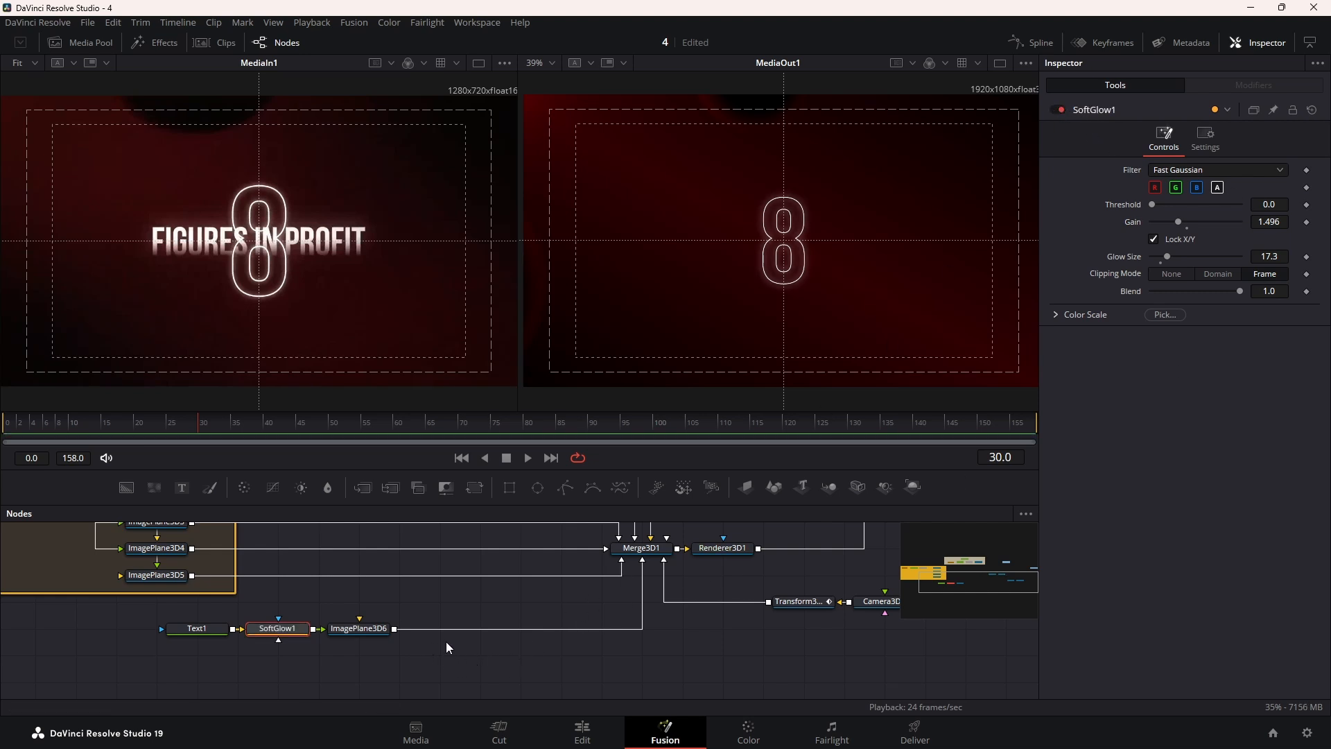
# Keyframe the opacity of Text1's shading element from 0.0 at frame 0 to 1.0 at frame 10
pyautogui.moveTo(434, 609); pyautogui.dragTo(578, 629)
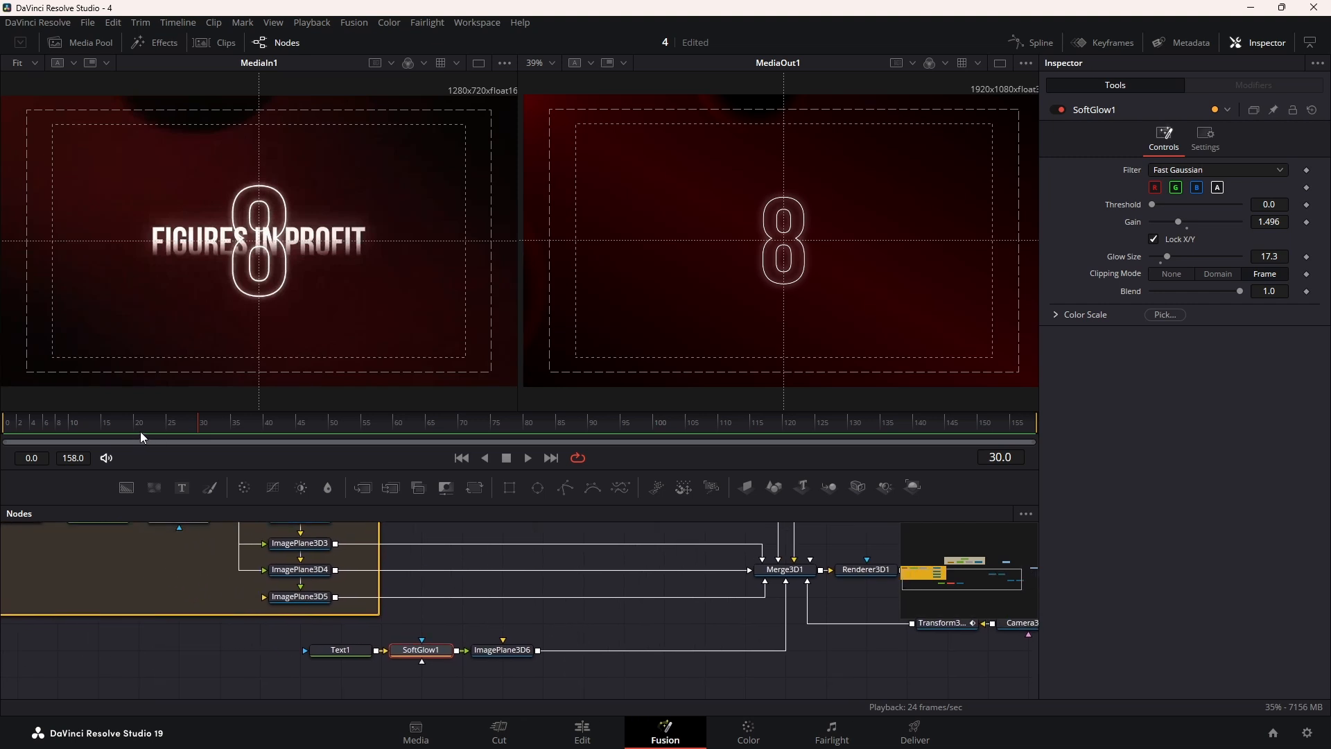
pyautogui.moveTo(140, 435); pyautogui.dragTo(2, 433)
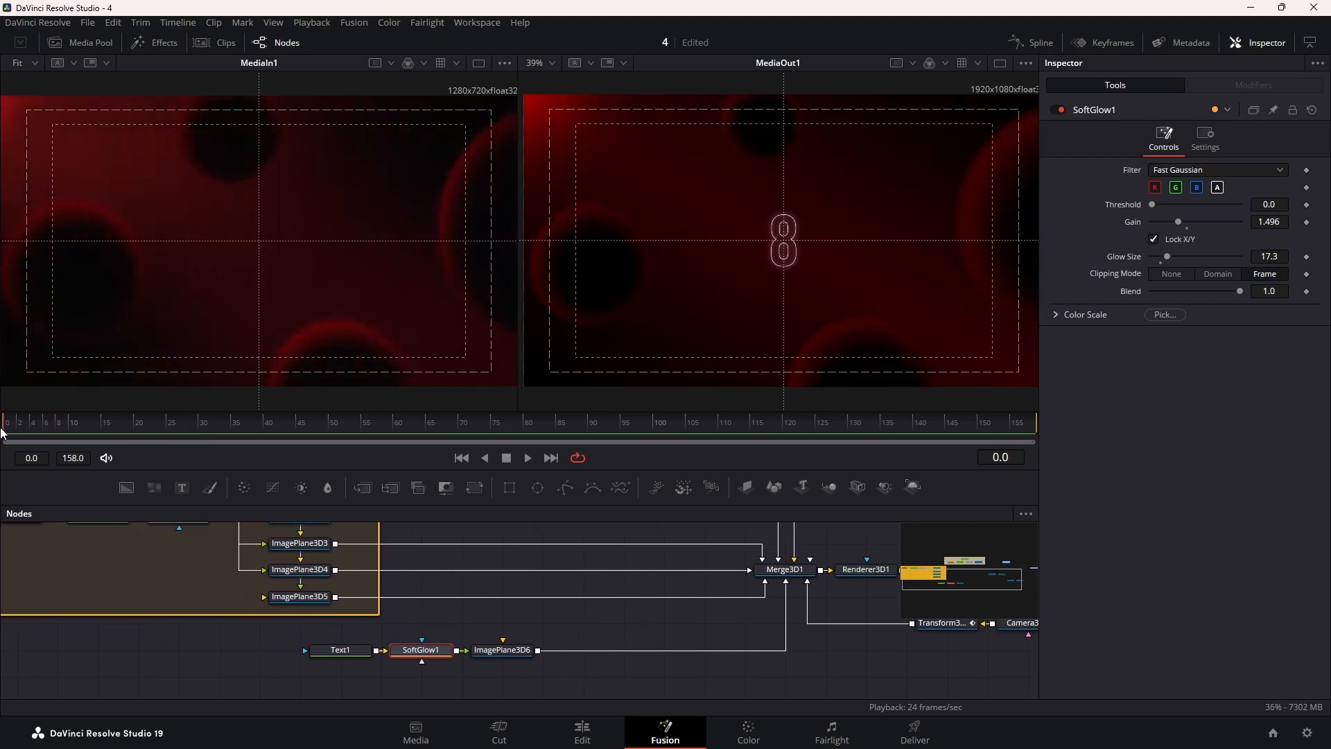
pyautogui.click(340, 650)
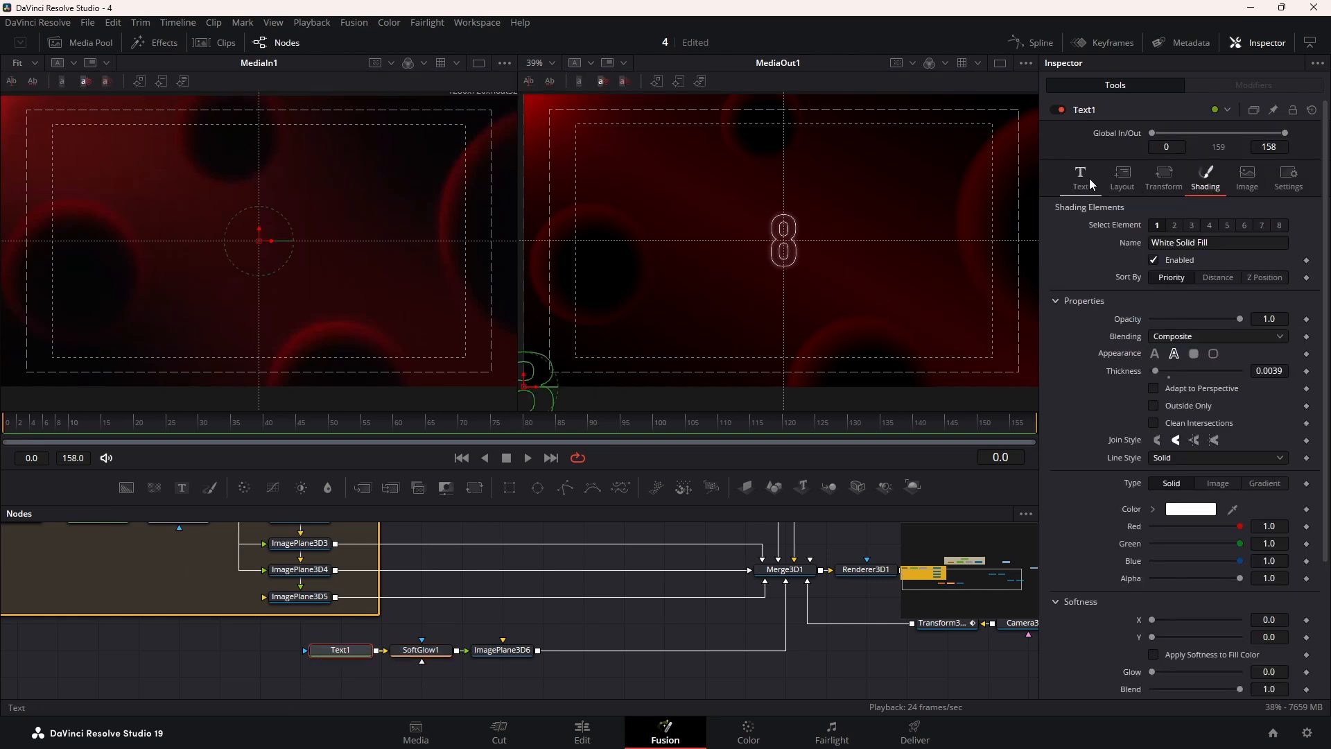
pyautogui.moveTo(1239, 318); pyautogui.dragTo(1101, 323)
pyautogui.click(1306, 319)
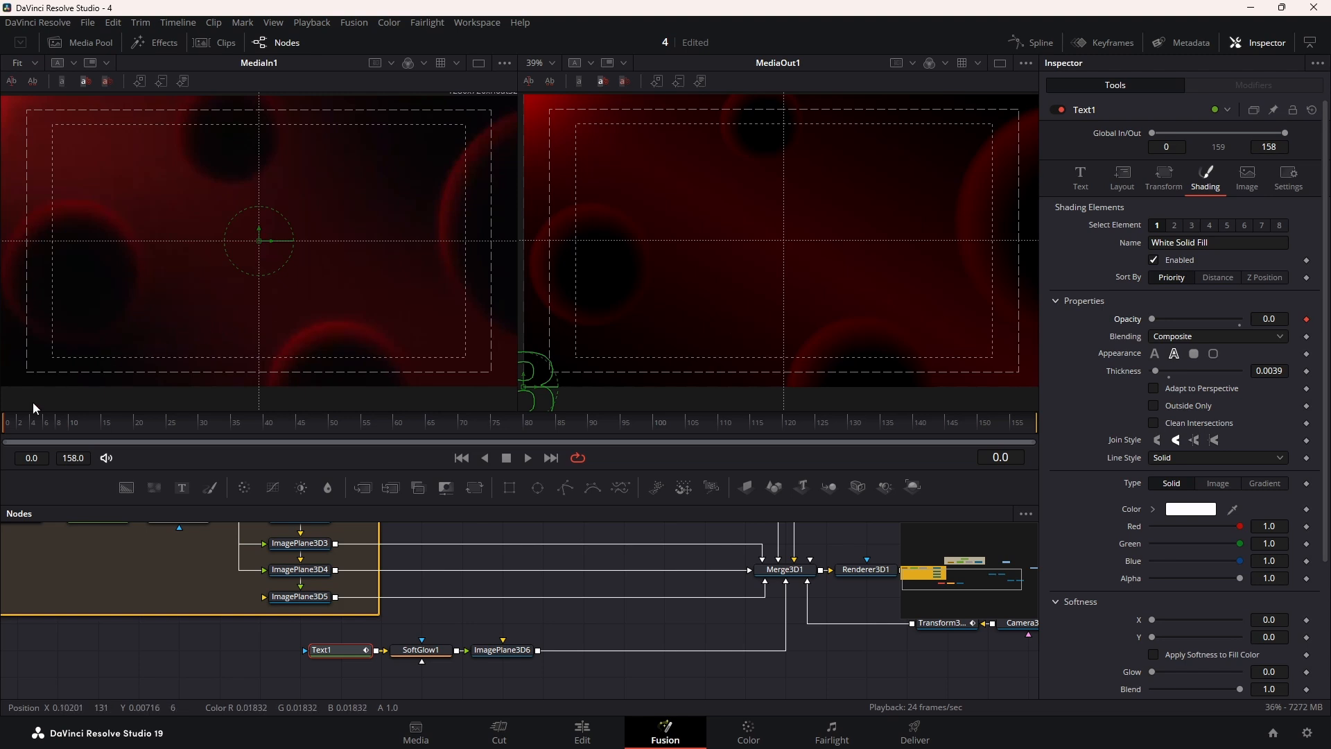
pyautogui.moveTo(49, 424); pyautogui.dragTo(72, 431)
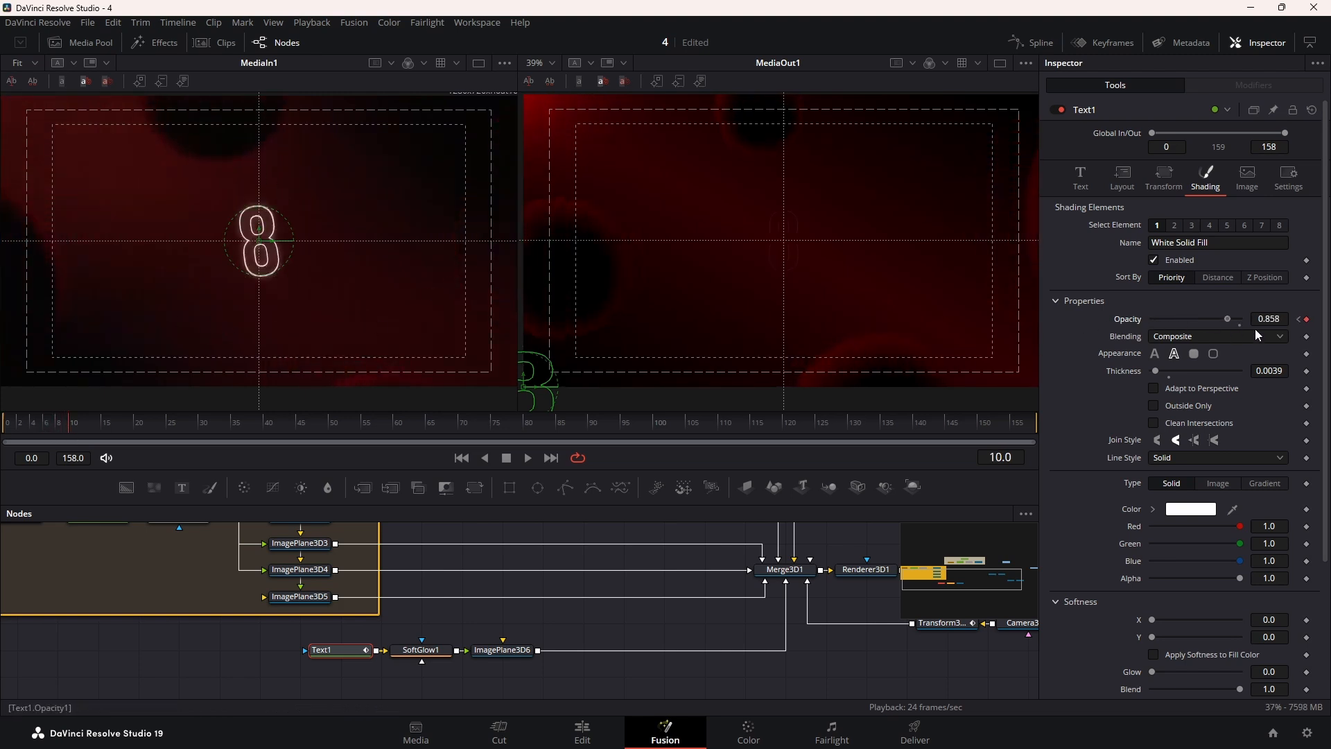
pyautogui.moveTo(1255, 330); pyautogui.dragTo(1303, 332)
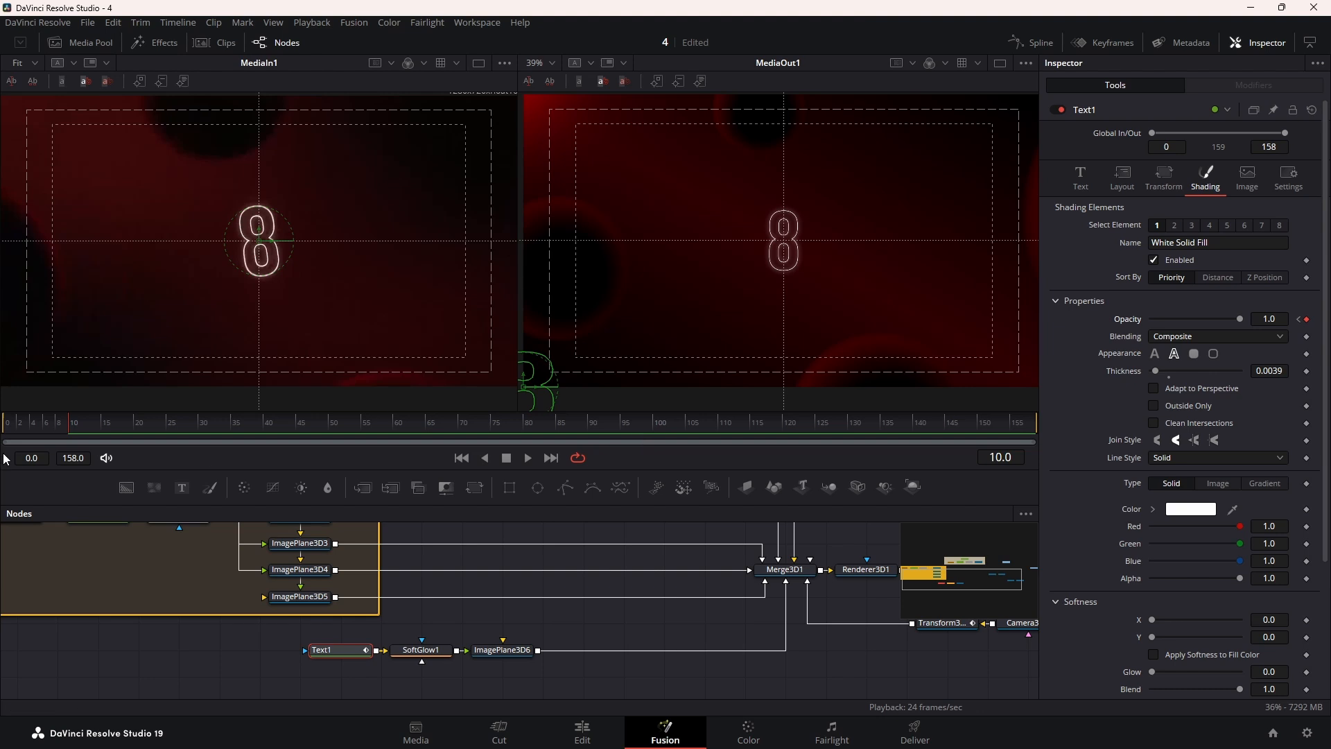
# Keyframe Text1's layout Z rotation from -54.8 at frame 0 to 0.0 at frame 20
pyautogui.moveTo(22, 431); pyautogui.dragTo(5, 431)
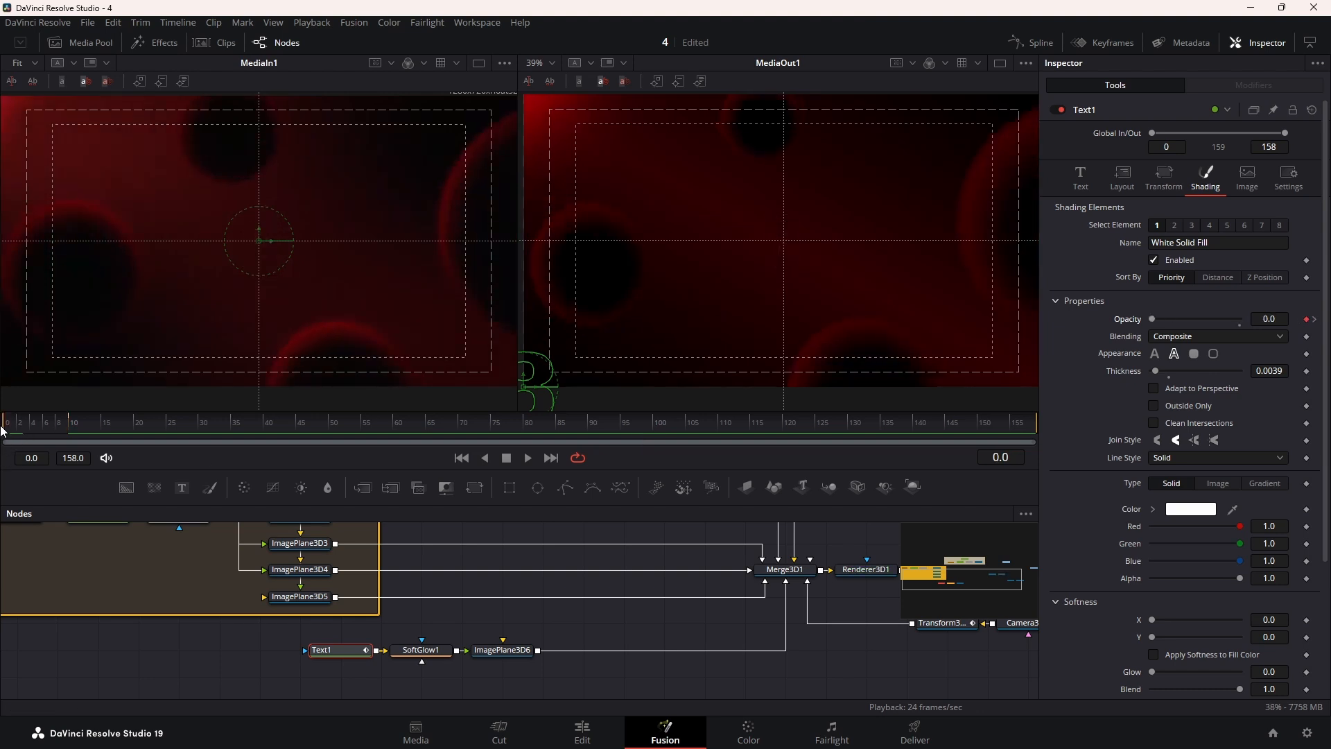
pyautogui.click(1122, 177)
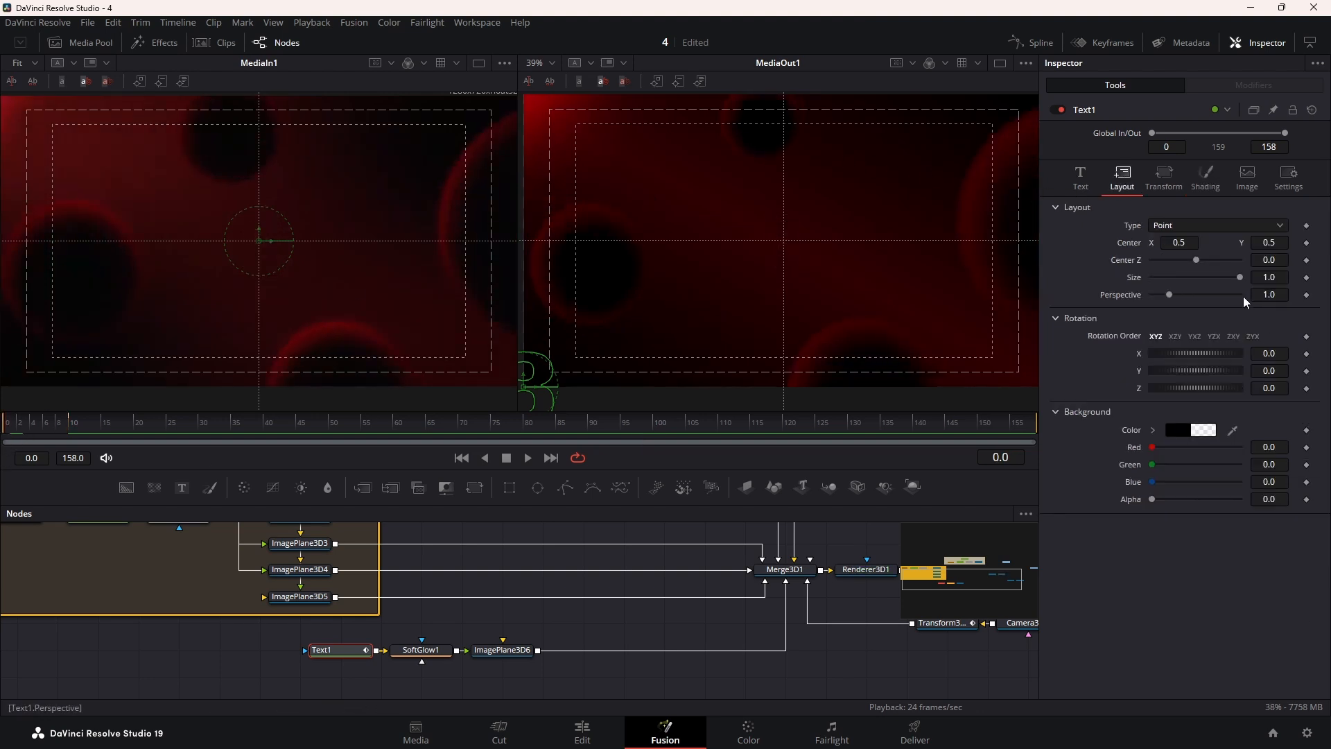
pyautogui.click(1306, 389)
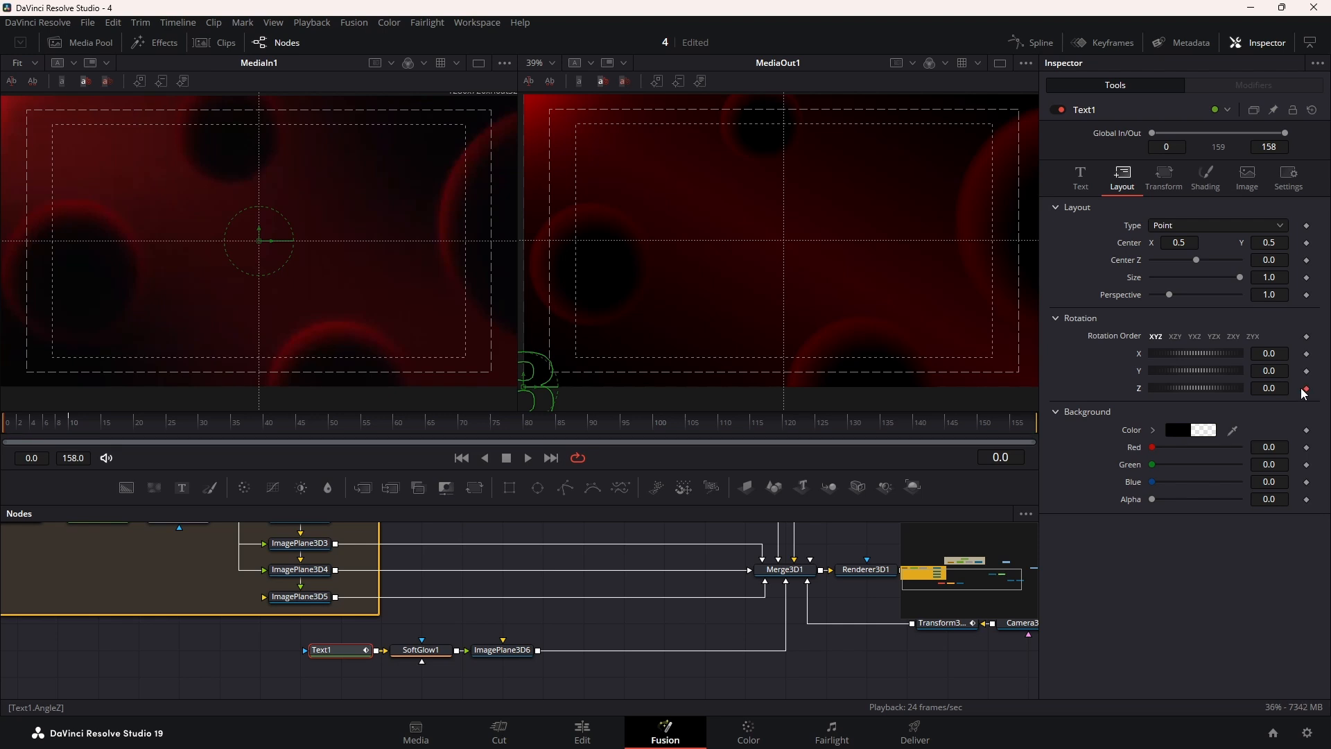
pyautogui.moveTo(1214, 393); pyautogui.dragTo(1200, 393)
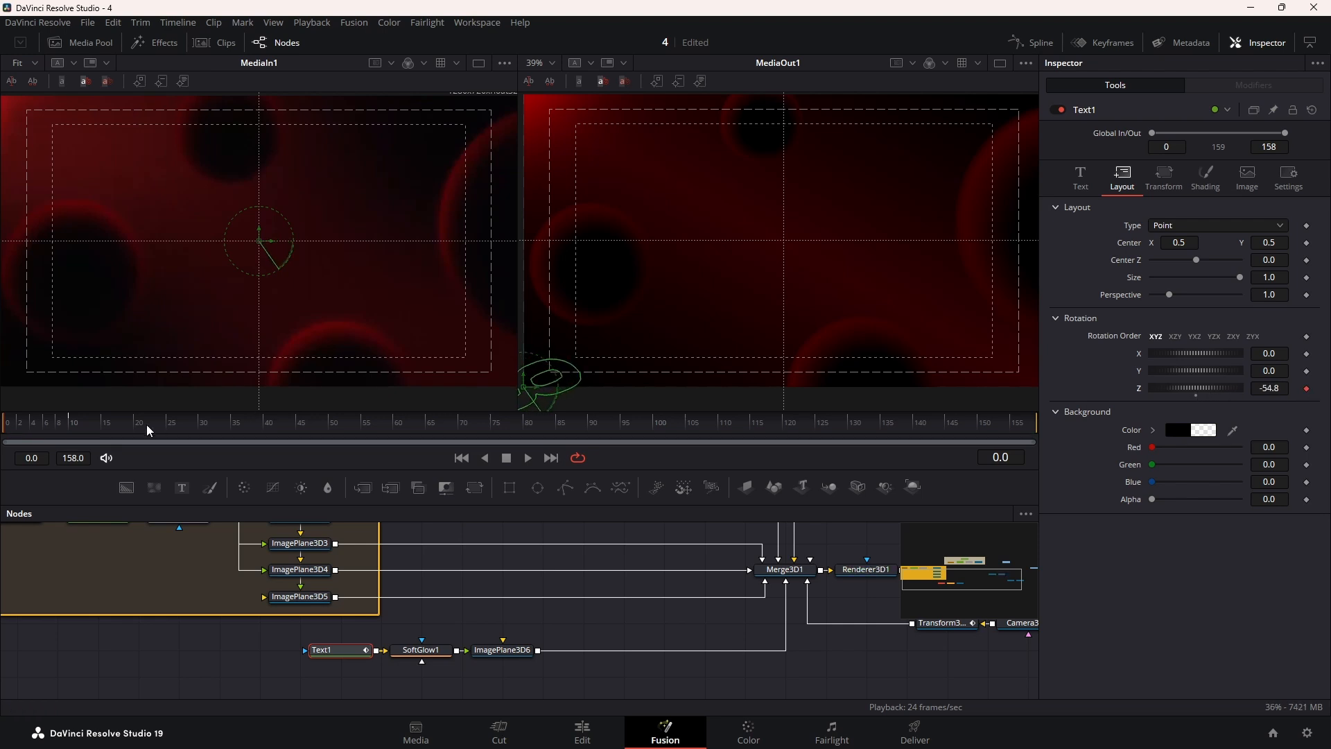
pyautogui.moveTo(98, 437); pyautogui.dragTo(134, 435)
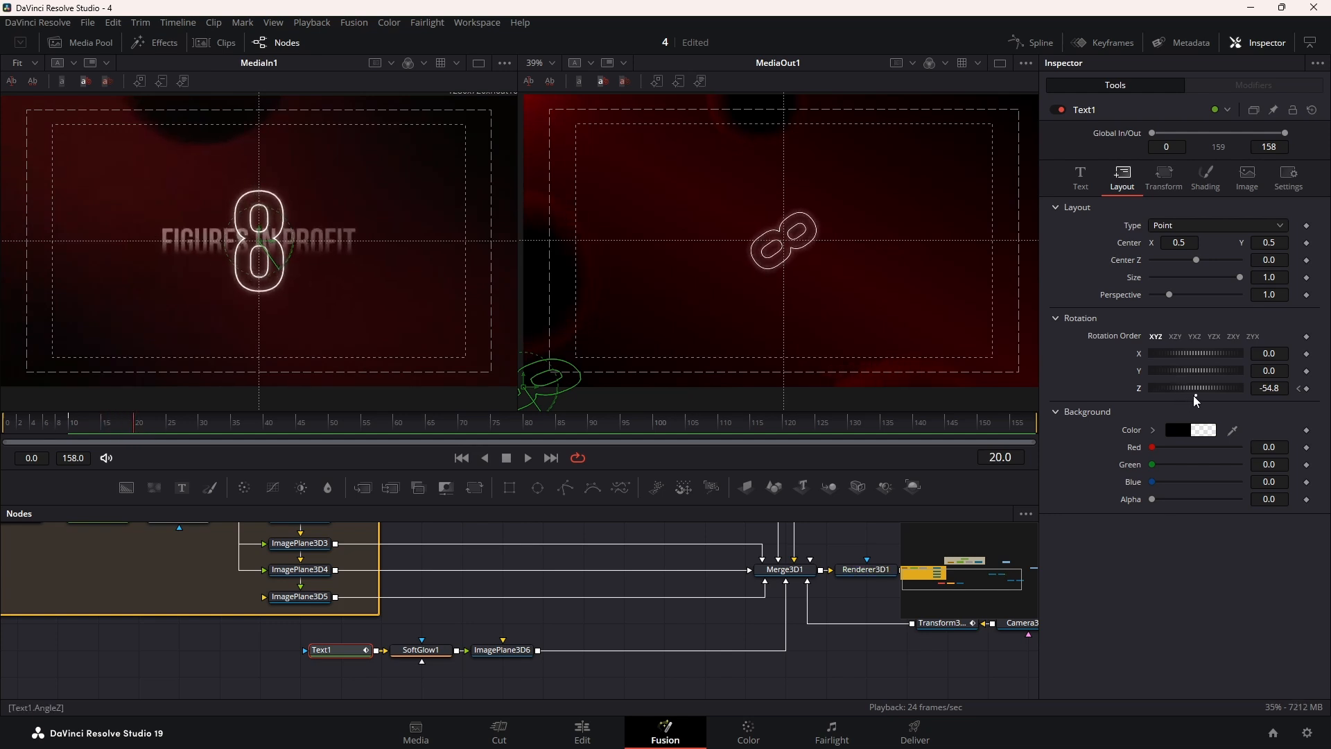
pyautogui.click(1195, 396)
# Set the Z rotation keyframe of Text1 at frame 0 to 83.5 and scrub through the rotation
pyautogui.moveTo(60, 425); pyautogui.dragTo(2, 426)
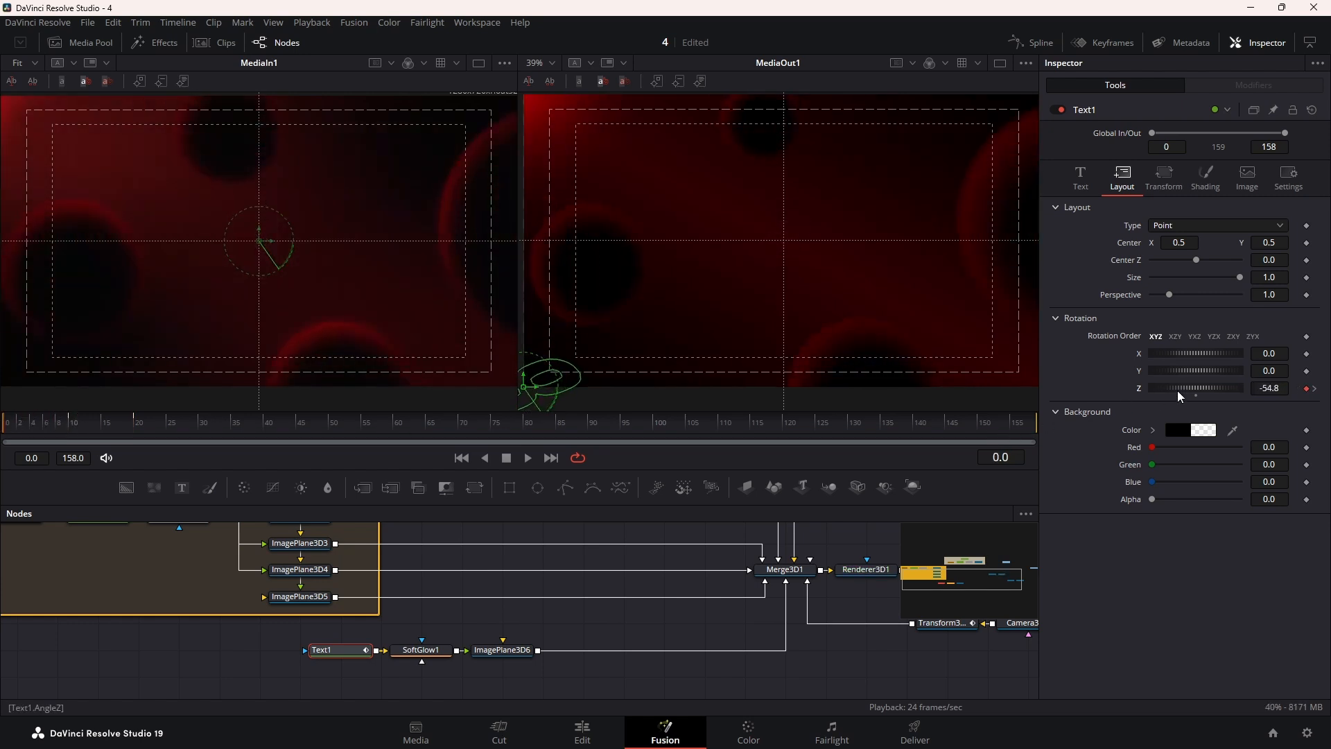
pyautogui.moveTo(1181, 388); pyautogui.dragTo(1218, 394)
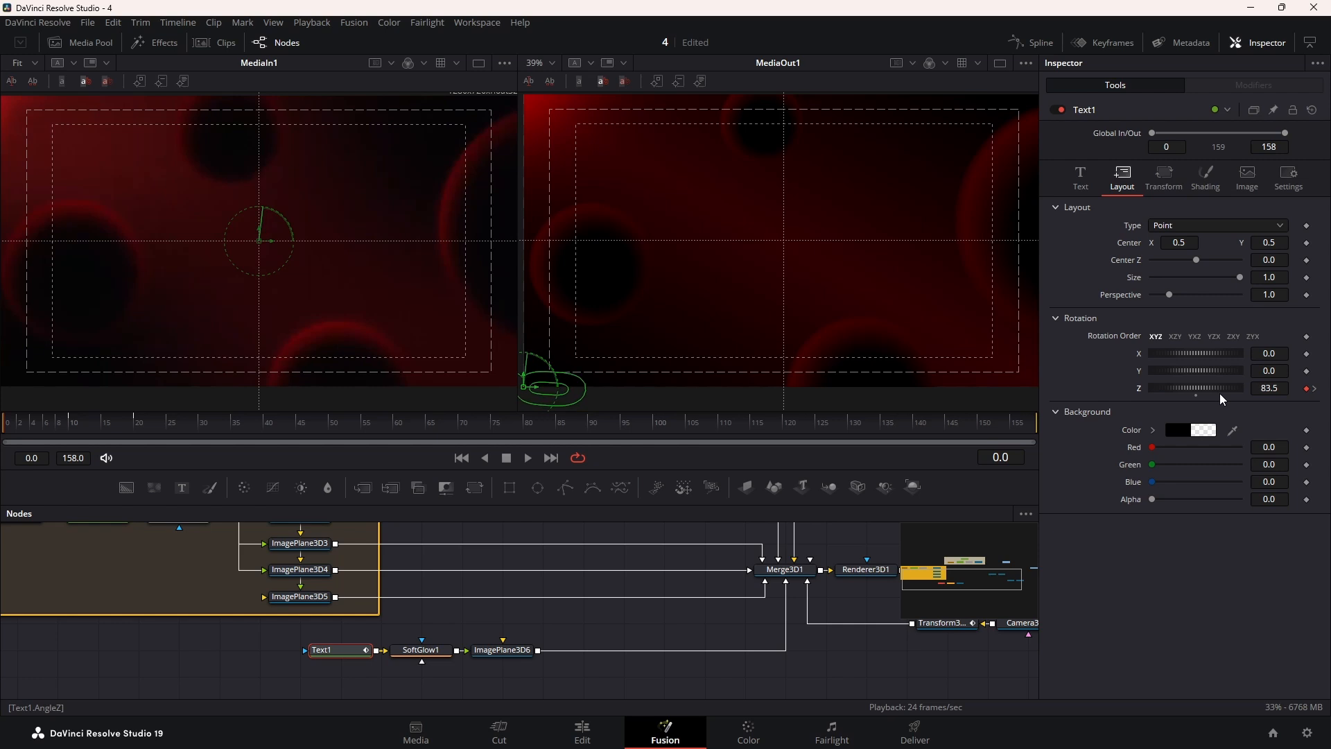
pyautogui.click(35, 428)
pyautogui.moveTo(35, 428); pyautogui.dragTo(157, 437)
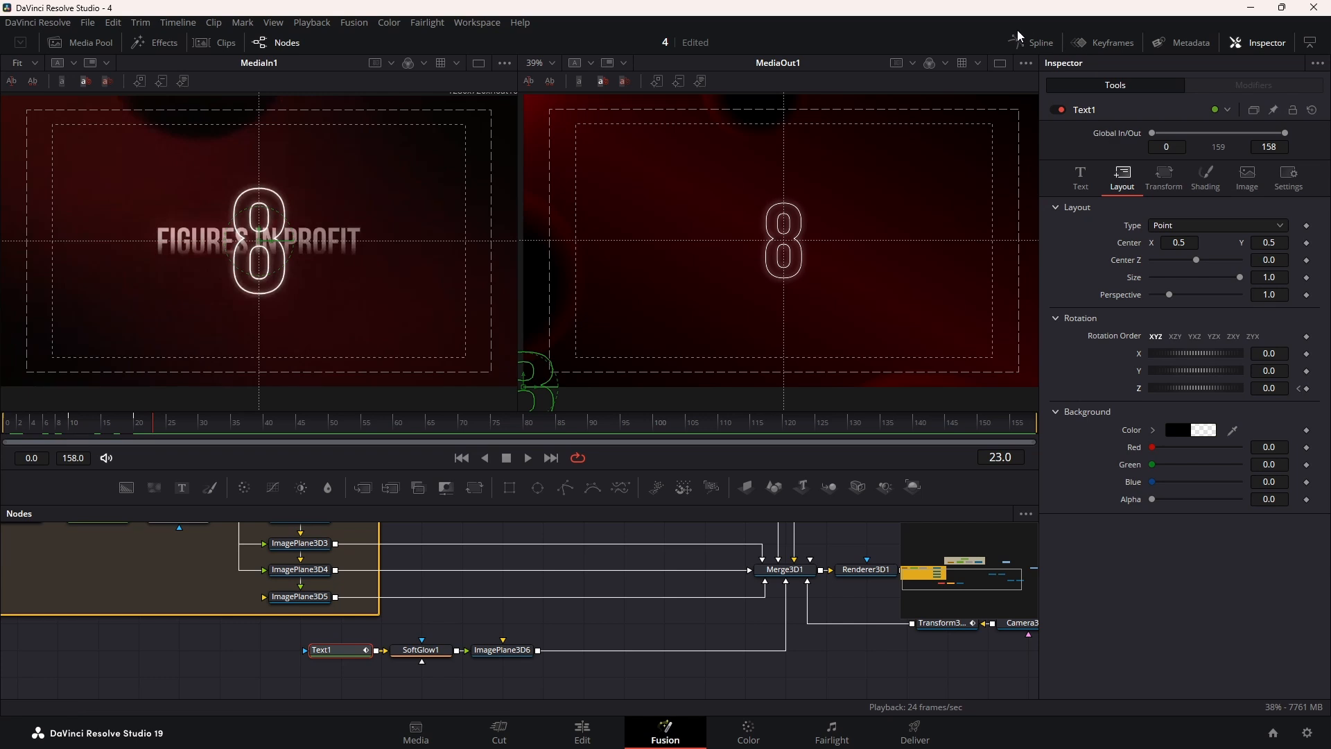
# Apply In-out Cubic easing to Text1's angle Z and opacity curves and check the animation
pyautogui.click(1031, 42)
pyautogui.click(542, 550)
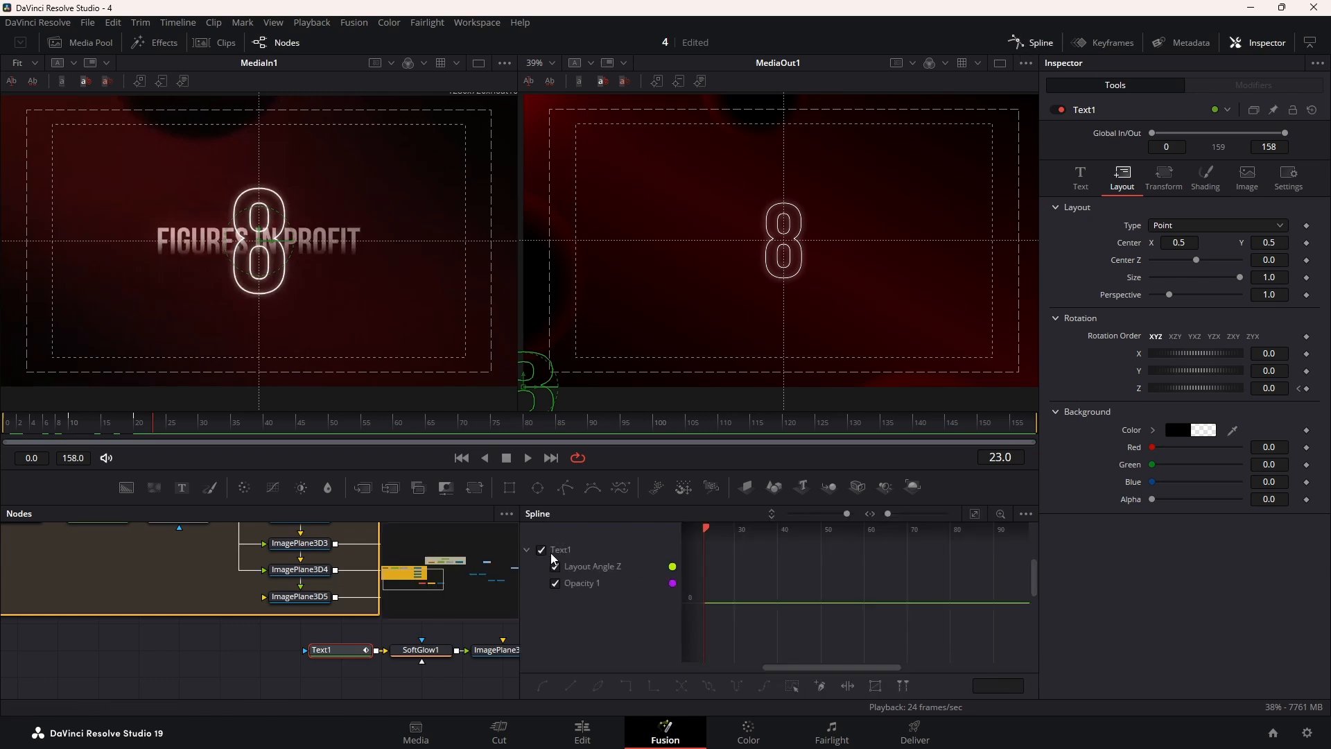
pyautogui.click(974, 514)
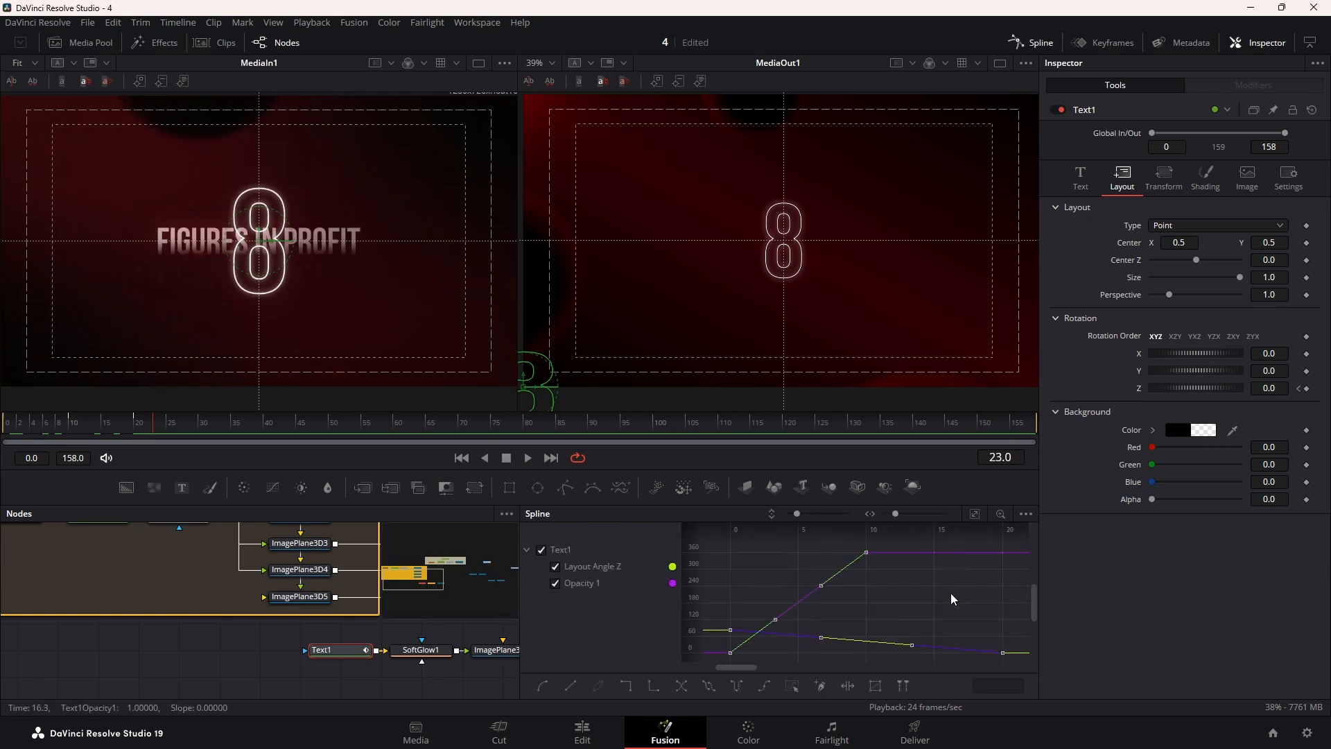
pyautogui.rightClick(926, 607)
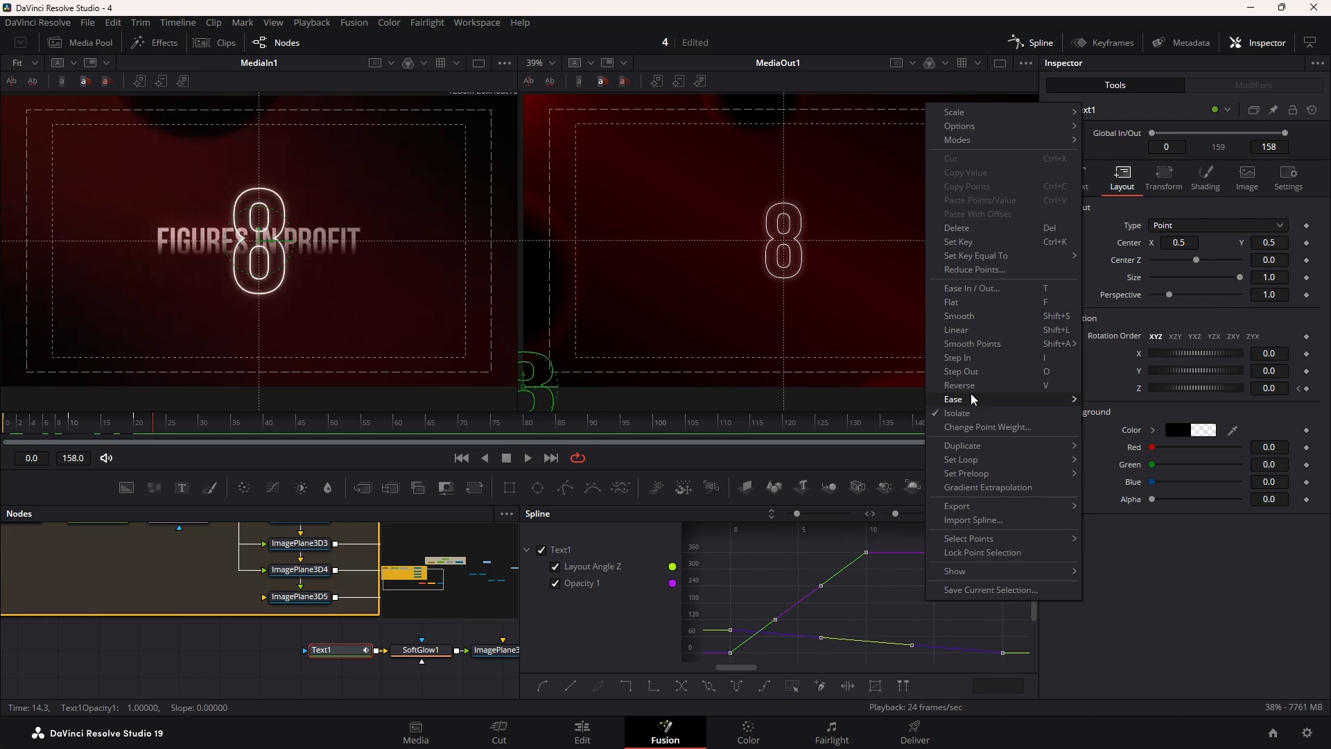
pyautogui.moveTo(1087, 397)
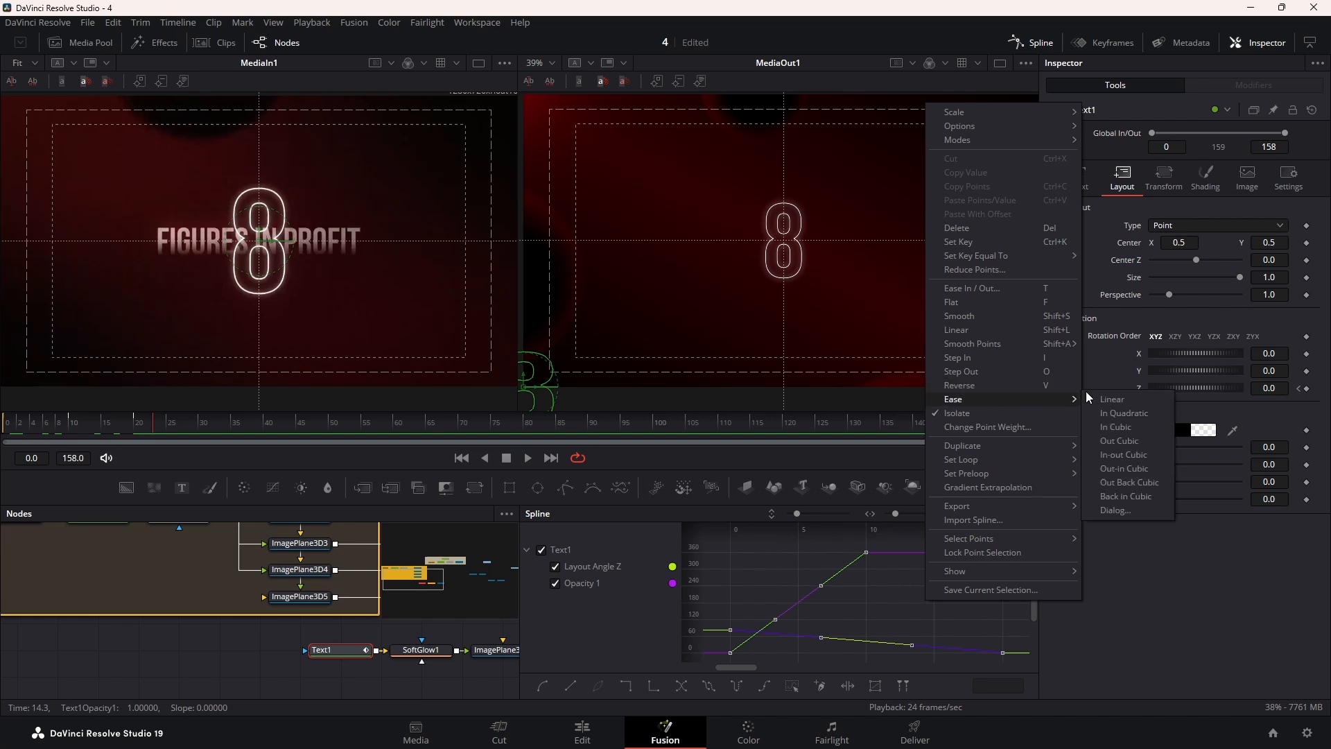
pyautogui.click(1132, 455)
pyautogui.click(1027, 47)
pyautogui.click(50, 431)
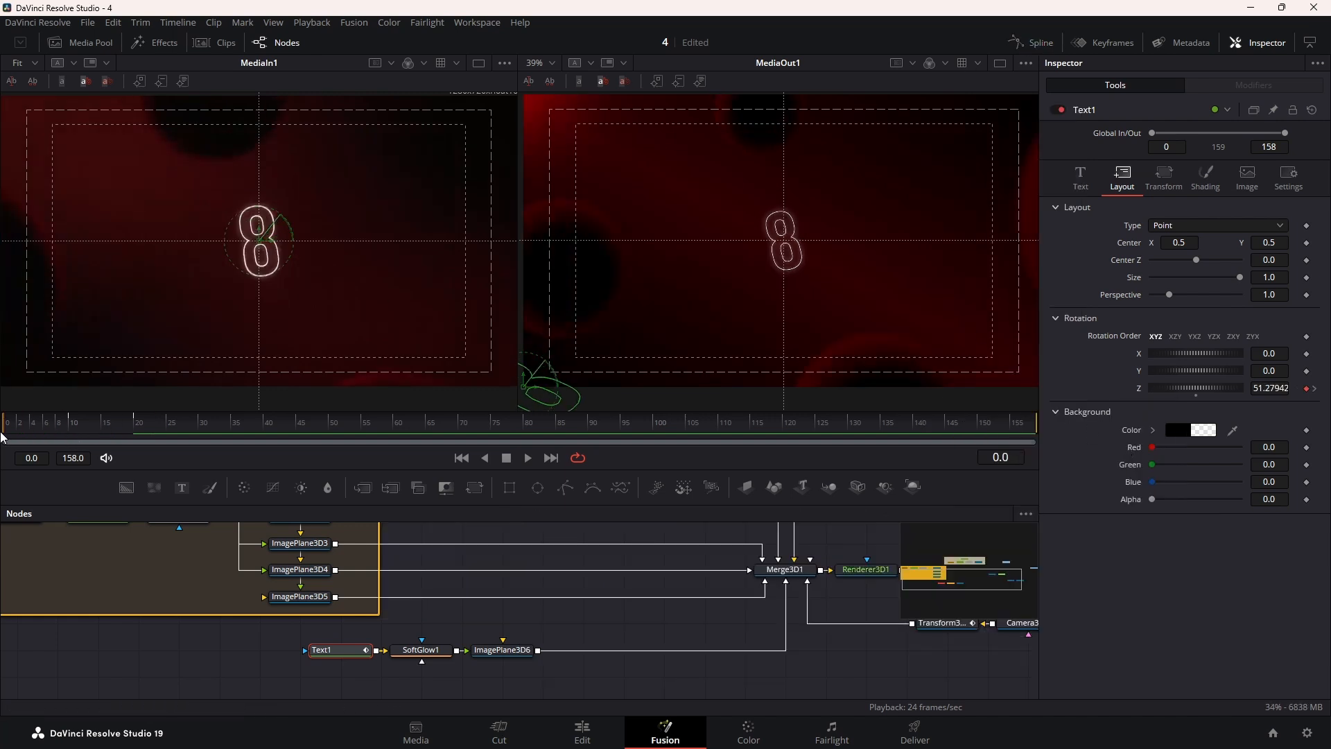
# Apply Out Cubic easing to the Z Offset curve of Transform3D1, the camera push-in
pyautogui.click(944, 626)
pyautogui.click(1012, 48)
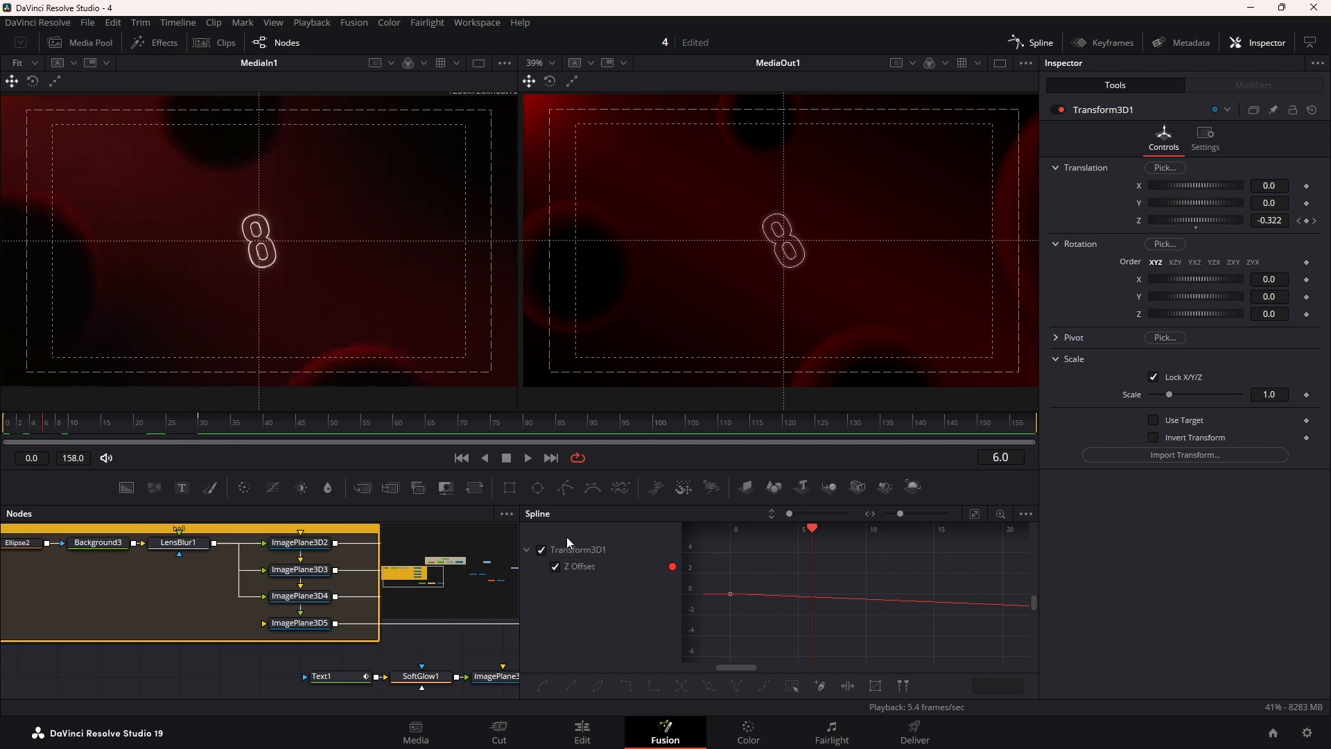
pyautogui.click(974, 514)
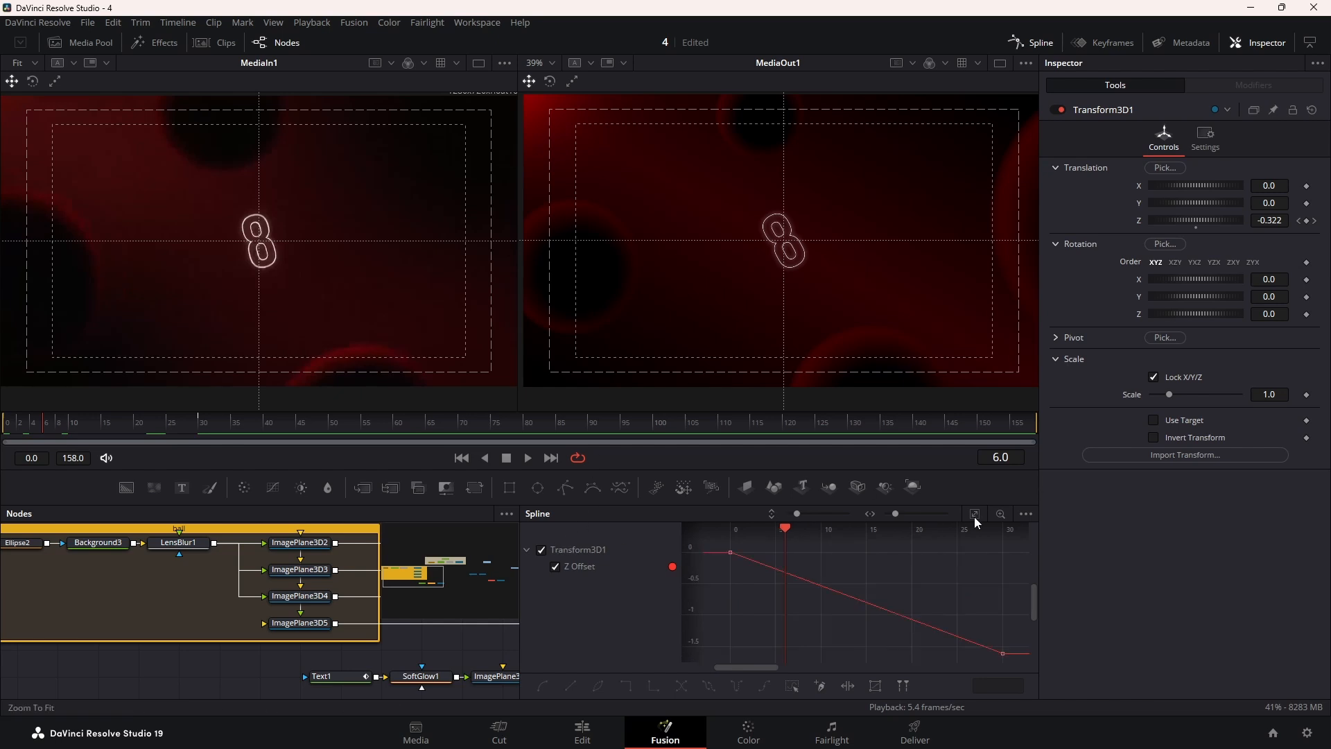
pyautogui.rightClick(932, 580)
pyautogui.moveTo(1074, 337)
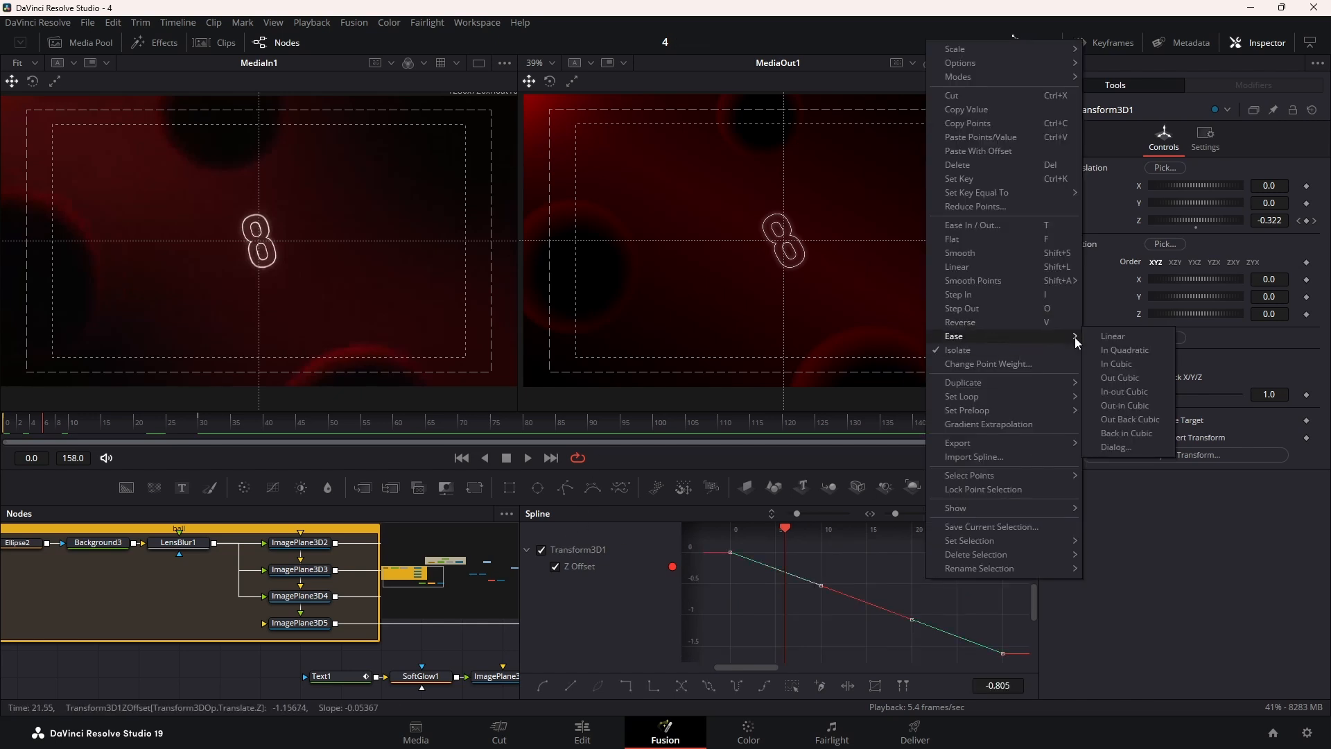
pyautogui.click(1119, 375)
pyautogui.click(1030, 43)
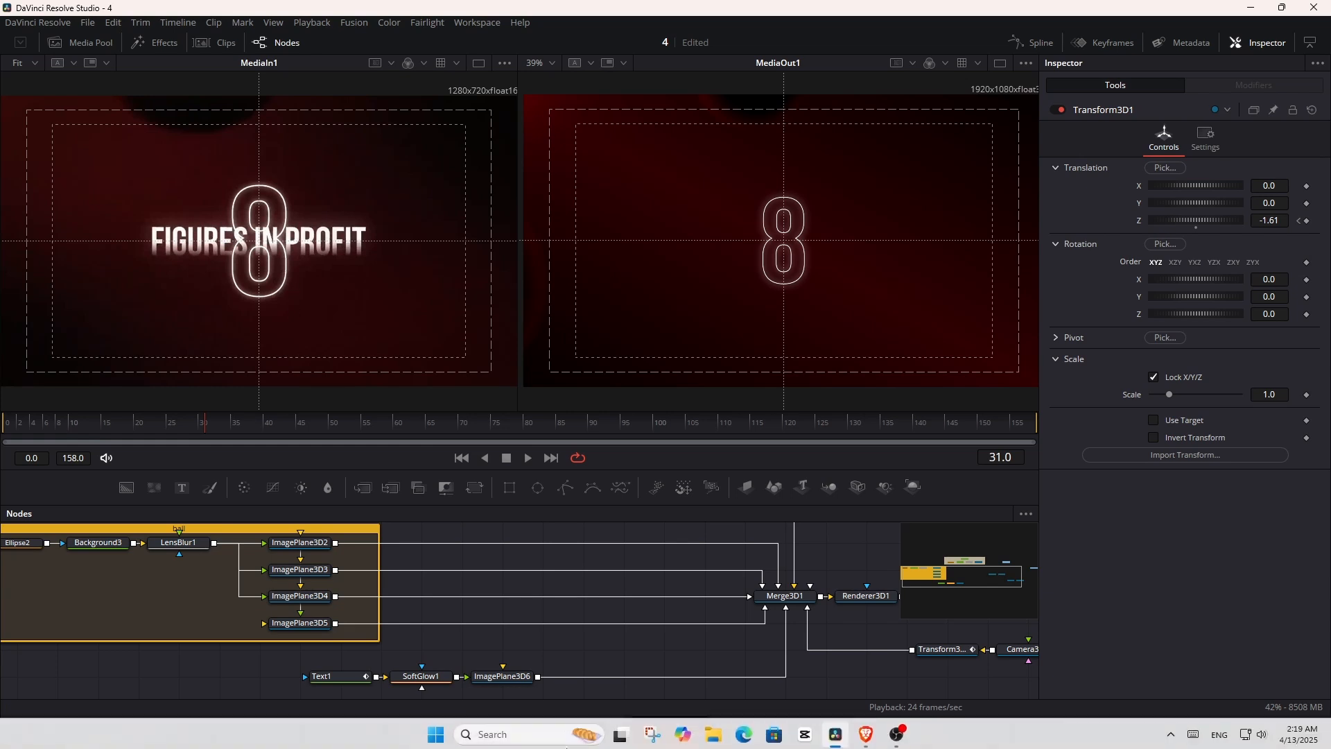
# Add a second Text node and merge it over the "8" between SoftGlow1 and ImagePlane3D6
pyautogui.scroll(-3, 494, 655)
pyautogui.moveTo(183, 488); pyautogui.dragTo(360, 635)
pyautogui.moveTo(339, 585)
pyautogui.mouseDown()
pyautogui.moveTo(441, 606)
pyautogui.moveTo(319, 606)
pyautogui.moveTo(285, 634)
pyautogui.moveTo(351, 598)
pyautogui.mouseUp()
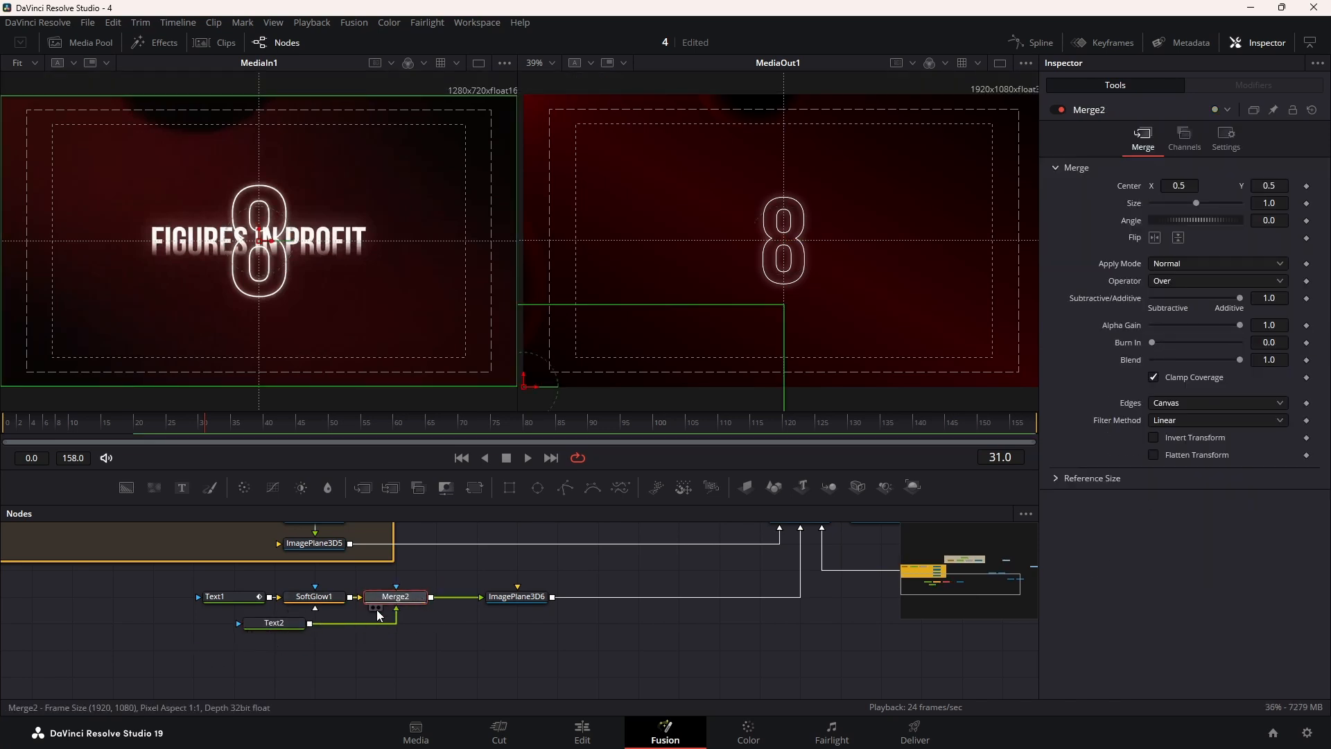
# Enter "FIGURES IN PROFIT" in Text2, using the Bebas Neue font at size 0.1181
pyautogui.click(289, 623)
pyautogui.click(1118, 249)
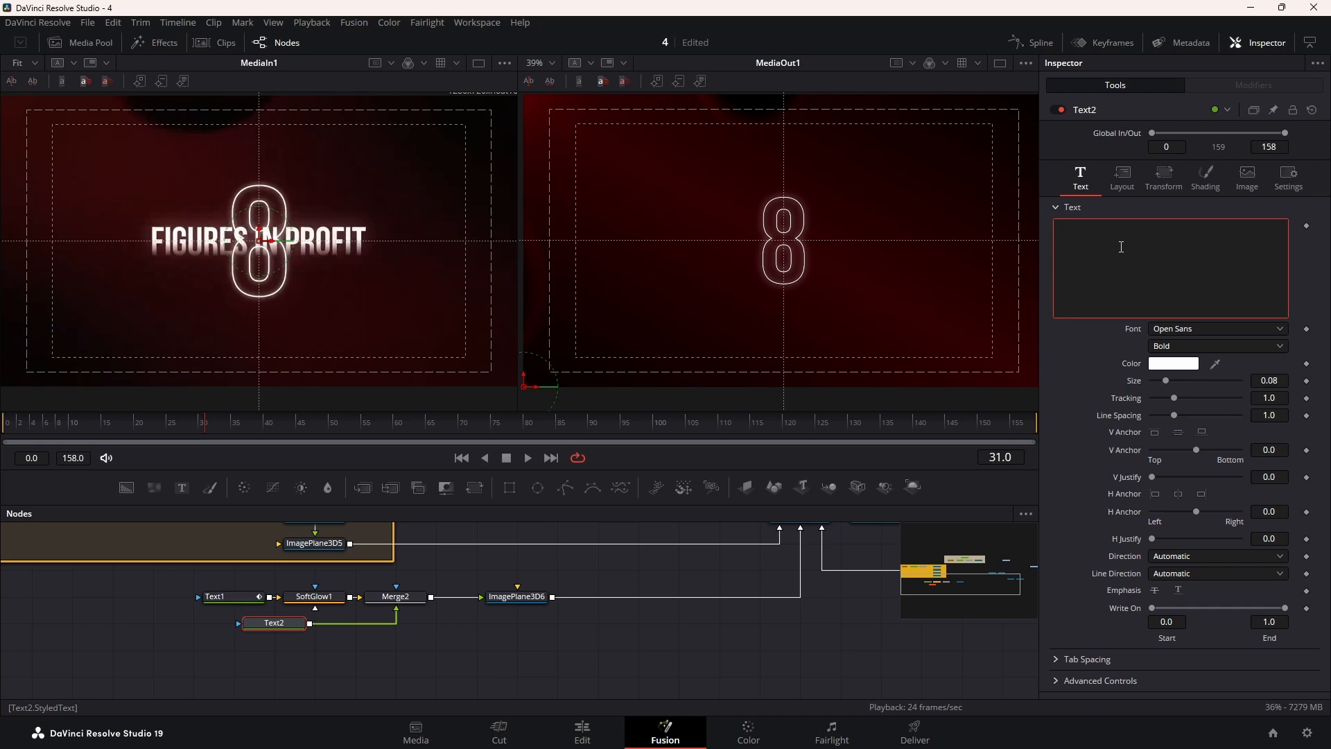
pyautogui.write('FIGU')
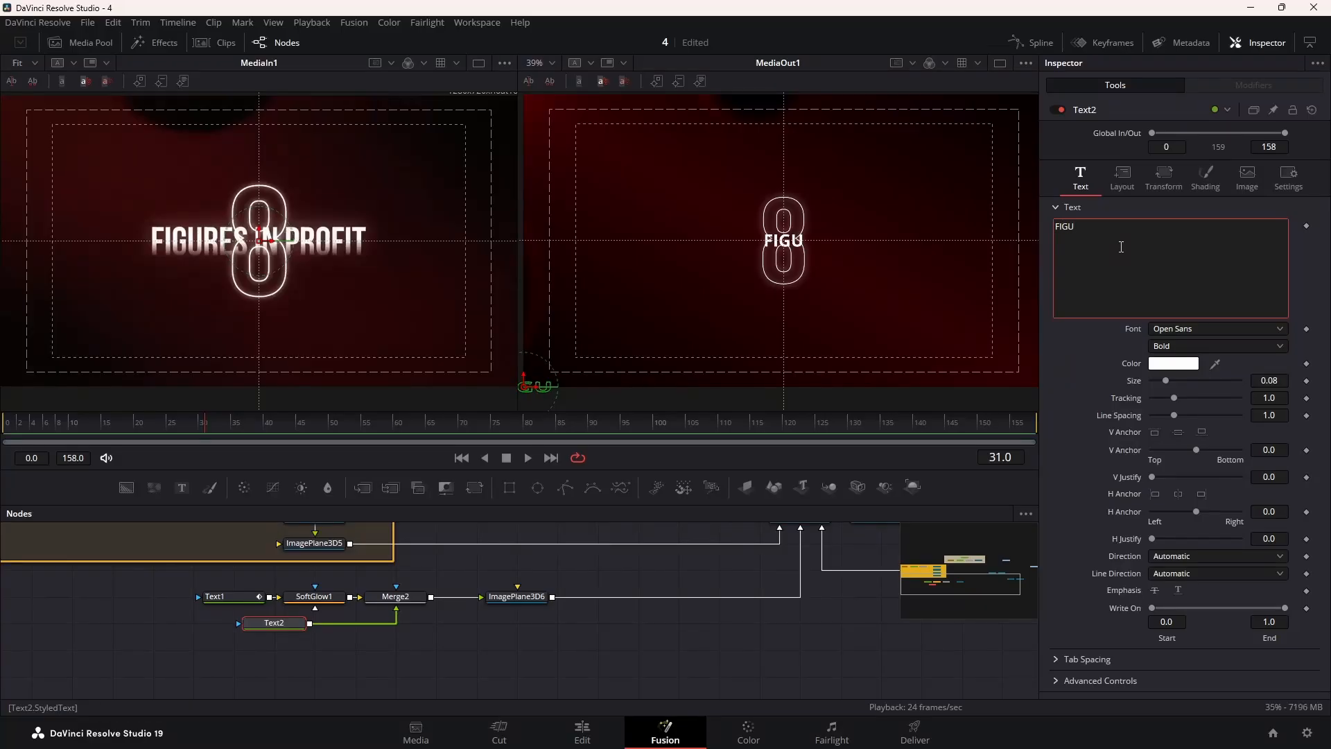
pyautogui.write('RES IN PROFIT')
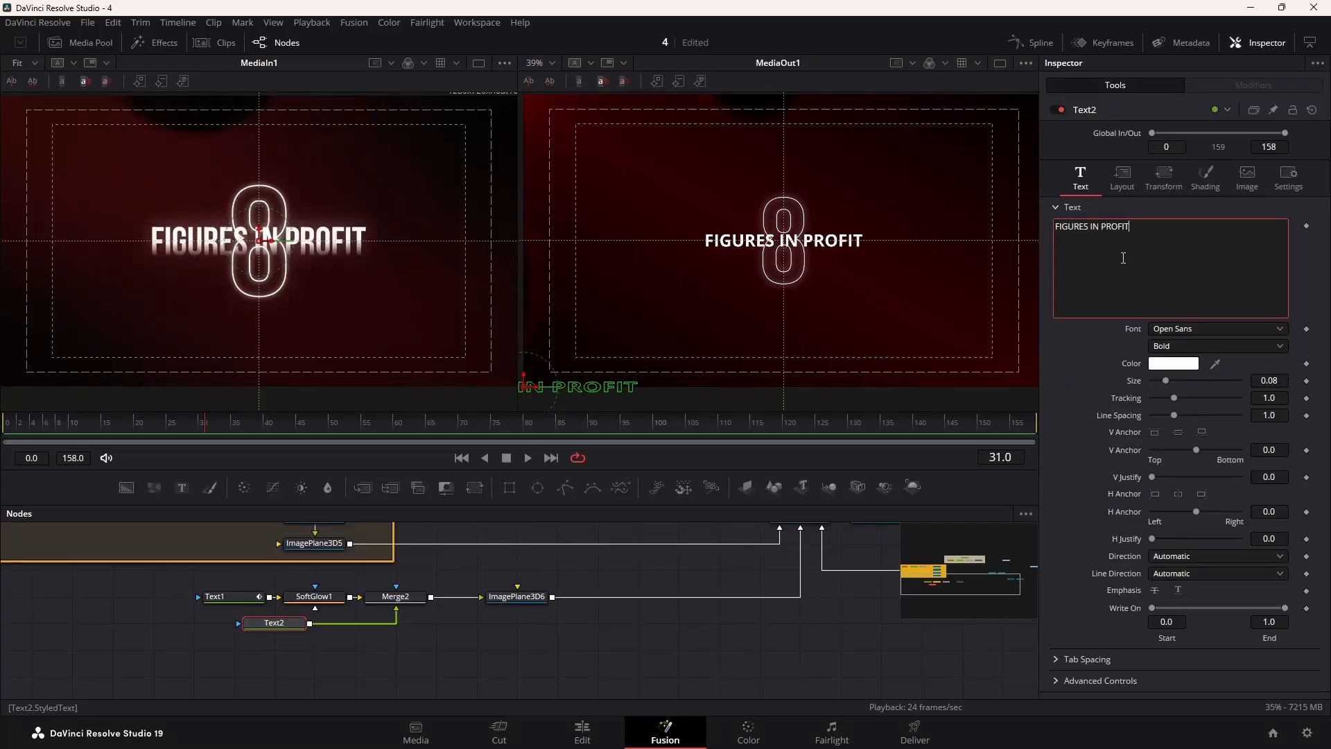
pyautogui.click(1171, 330)
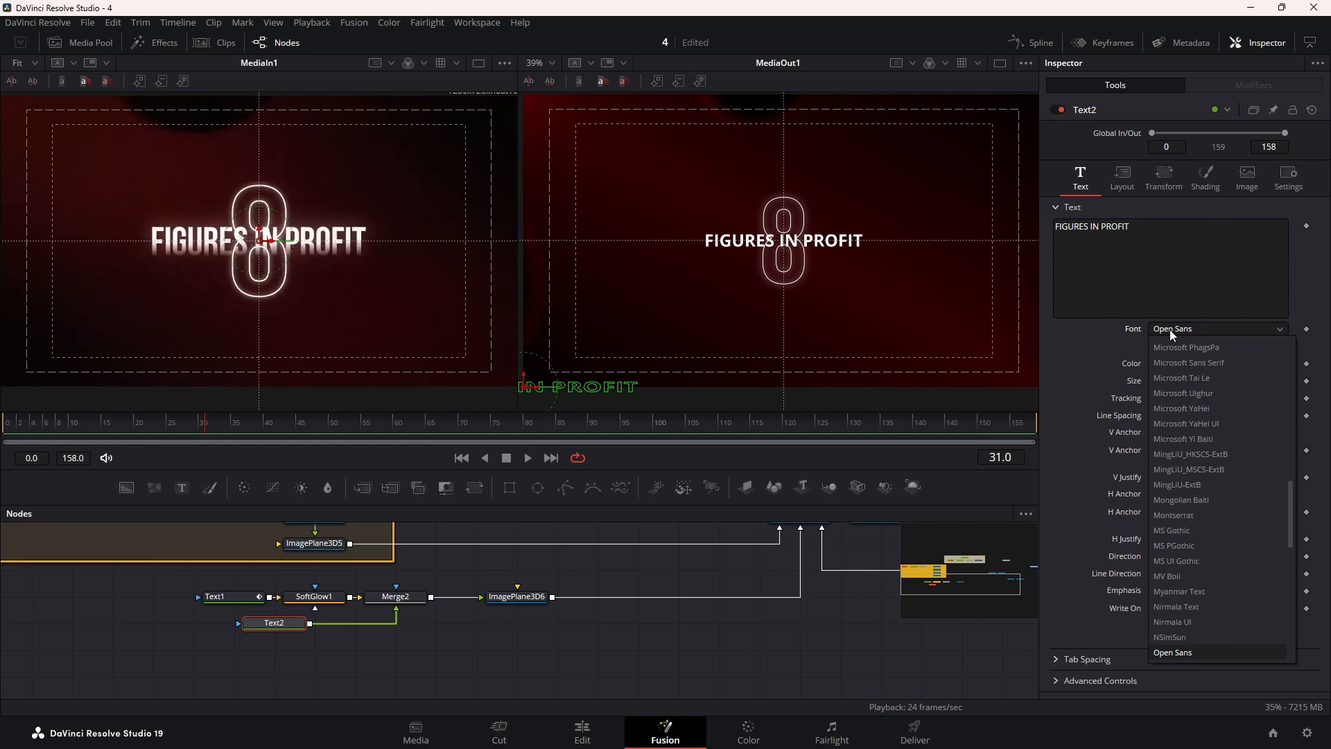
pyautogui.press('b')
pyautogui.click(1163, 361)
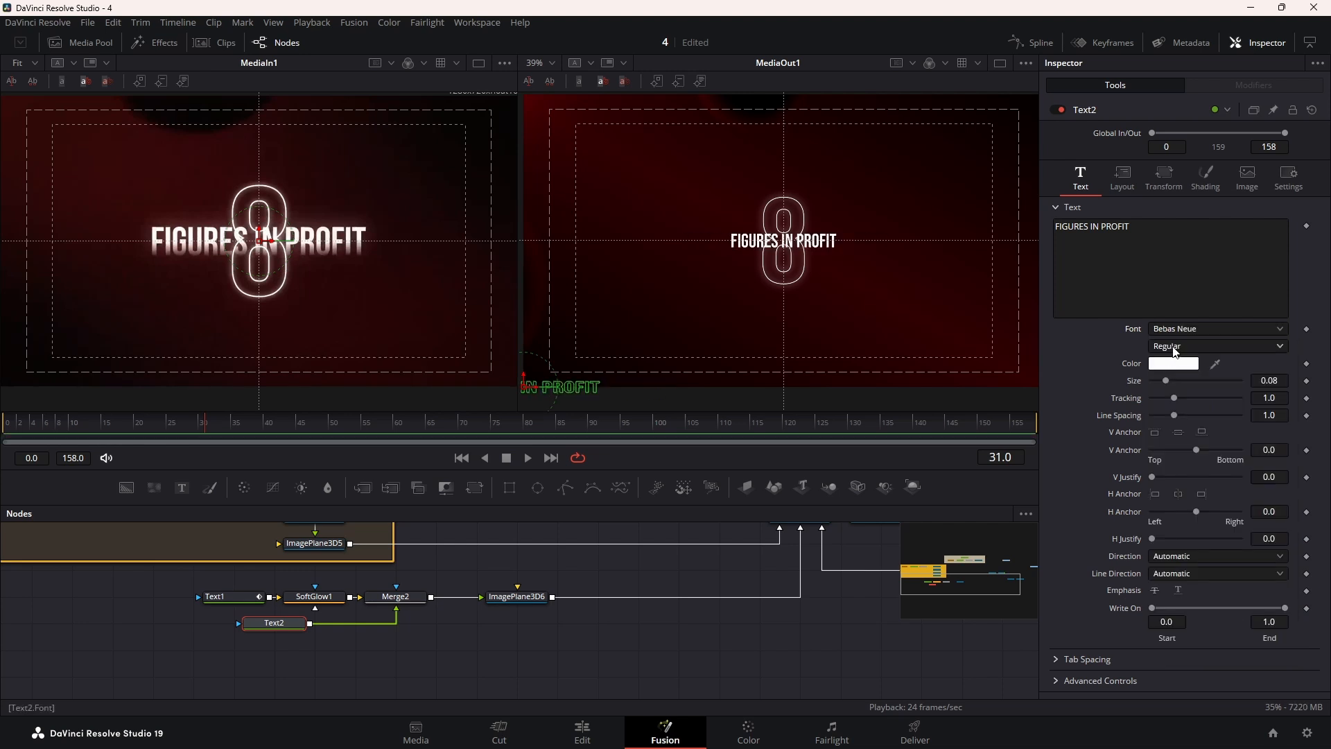
pyautogui.moveTo(1165, 381); pyautogui.dragTo(1175, 380)
# Give Text2 a gradient fill with a fully transparent black stop and the white stop moved to about 0.502
pyautogui.click(1205, 177)
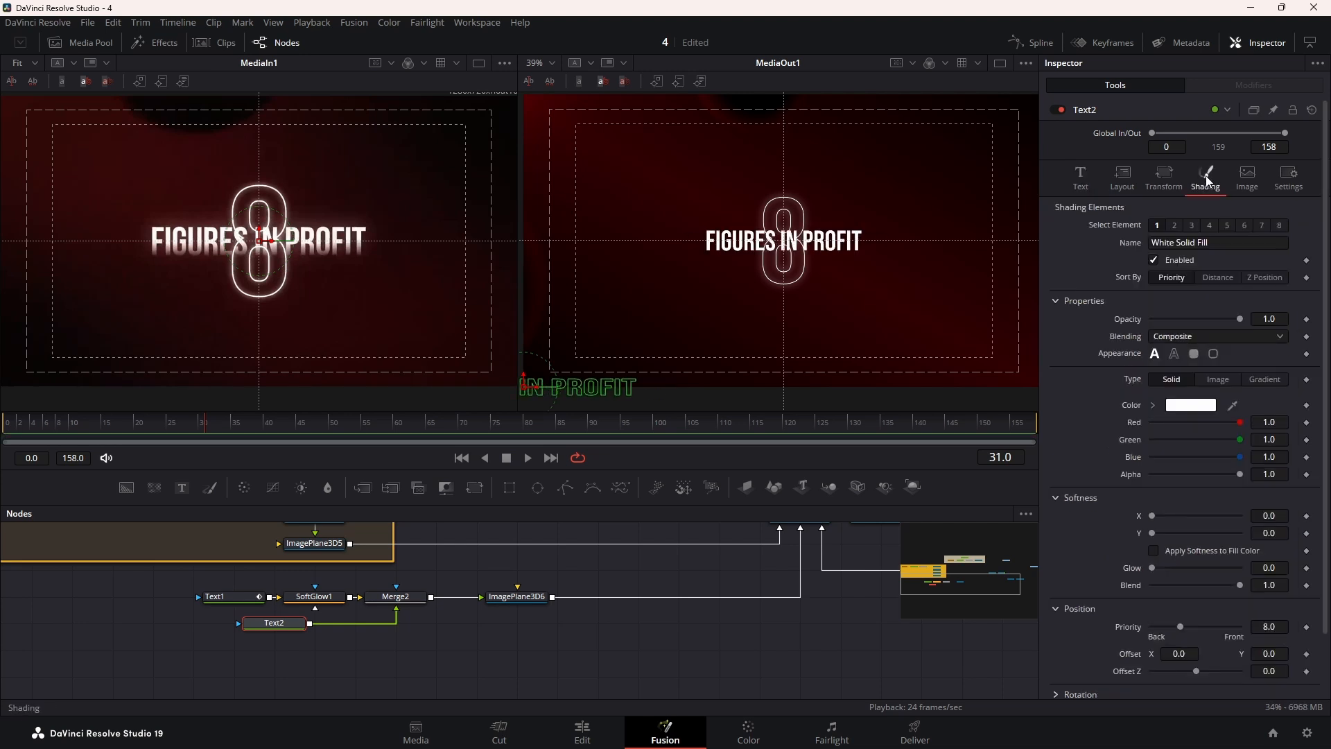
pyautogui.click(1257, 375)
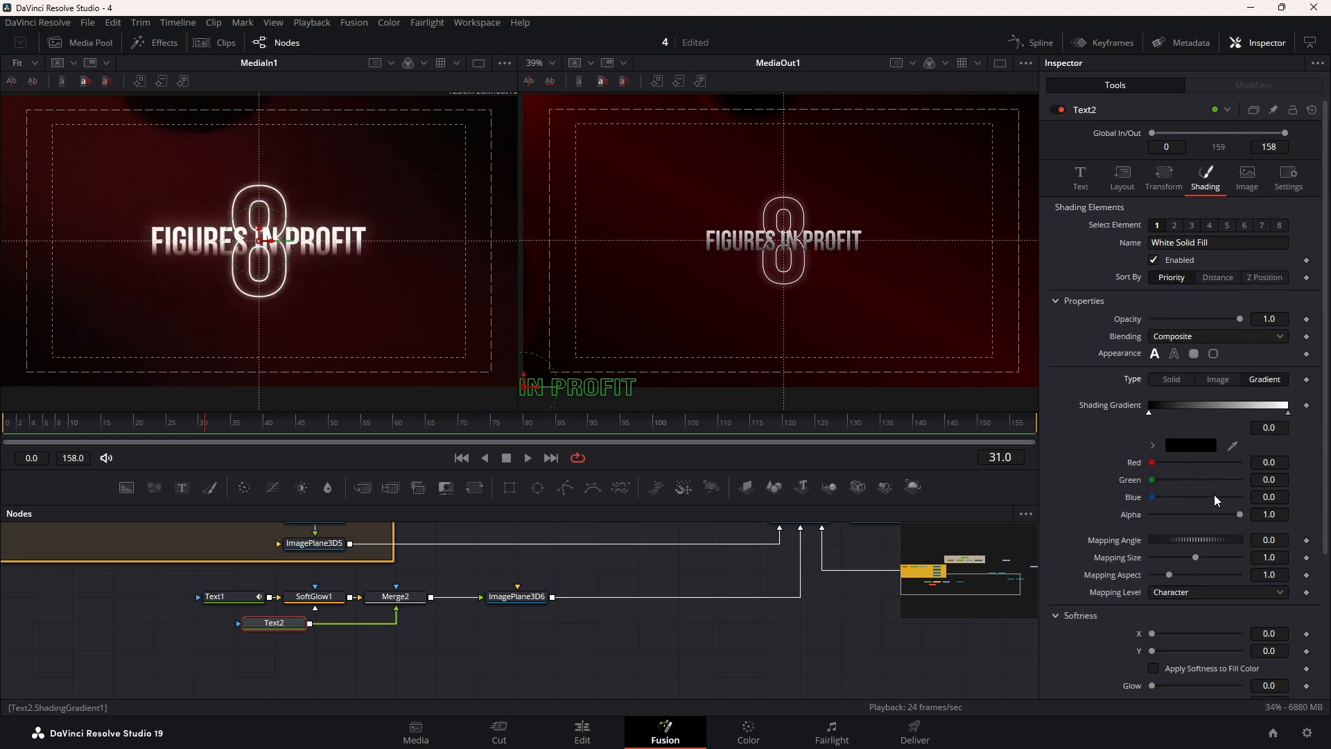
pyautogui.moveTo(1236, 515); pyautogui.dragTo(1123, 523)
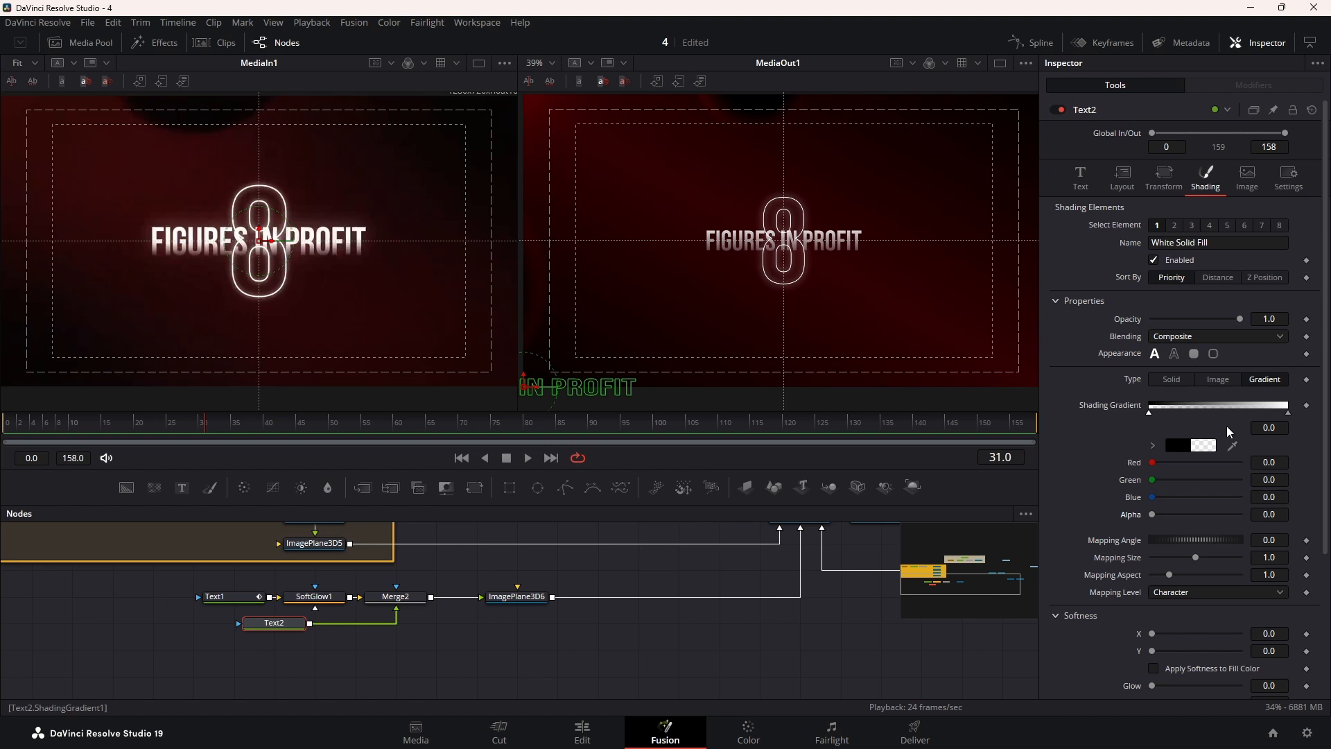
pyautogui.moveTo(1289, 414)
pyautogui.mouseDown()
pyautogui.moveTo(1165, 416)
pyautogui.moveTo(1220, 417)
pyautogui.mouseUp()
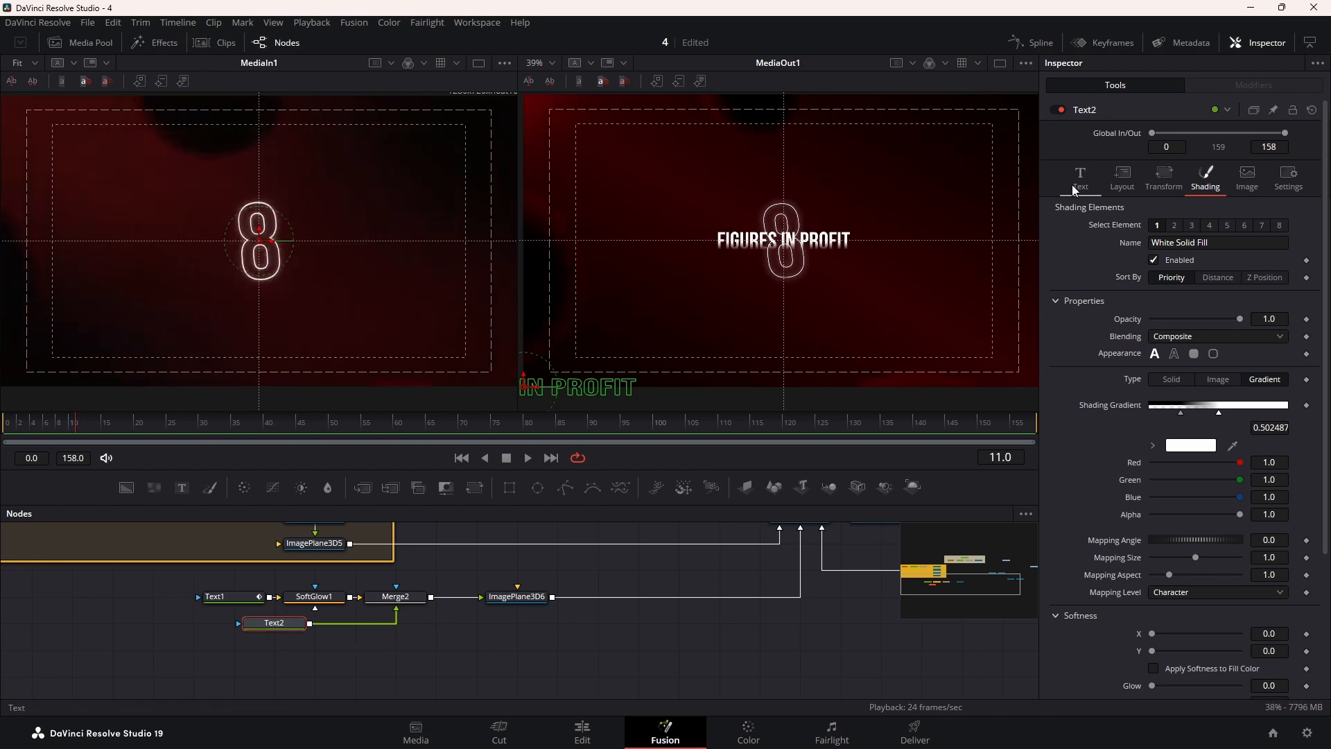
# Add a Follower modifier to Text2's text and set its delay between characters to 0.2
pyautogui.click(1079, 179)
pyautogui.rightClick(1110, 261)
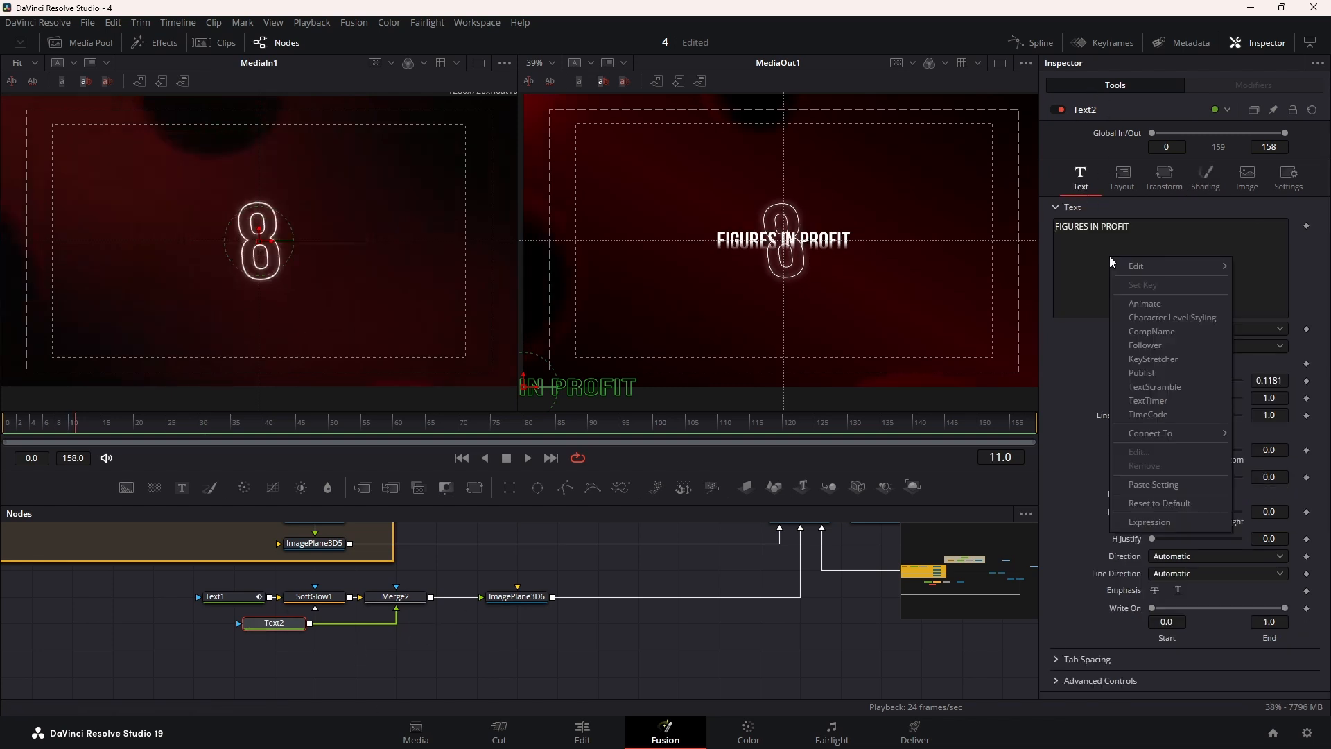
pyautogui.click(1145, 344)
pyautogui.click(1212, 88)
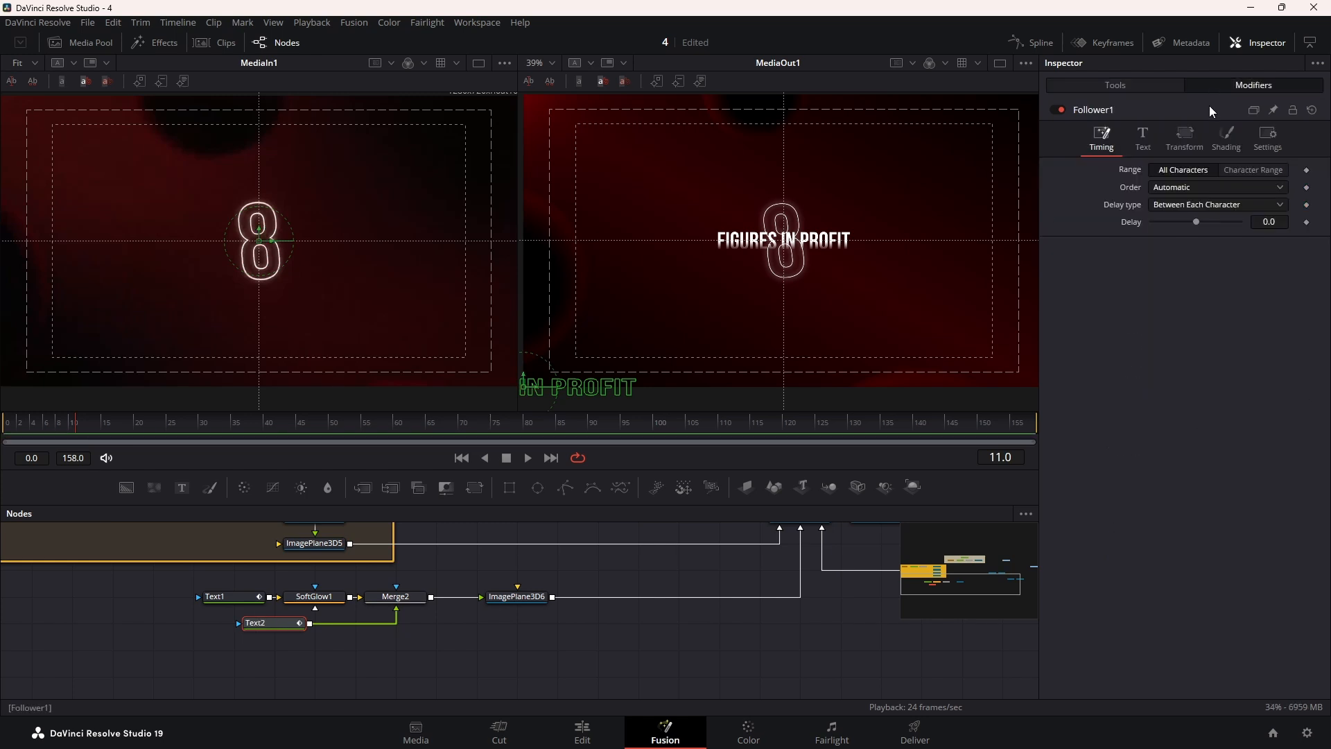
pyautogui.click(1275, 222)
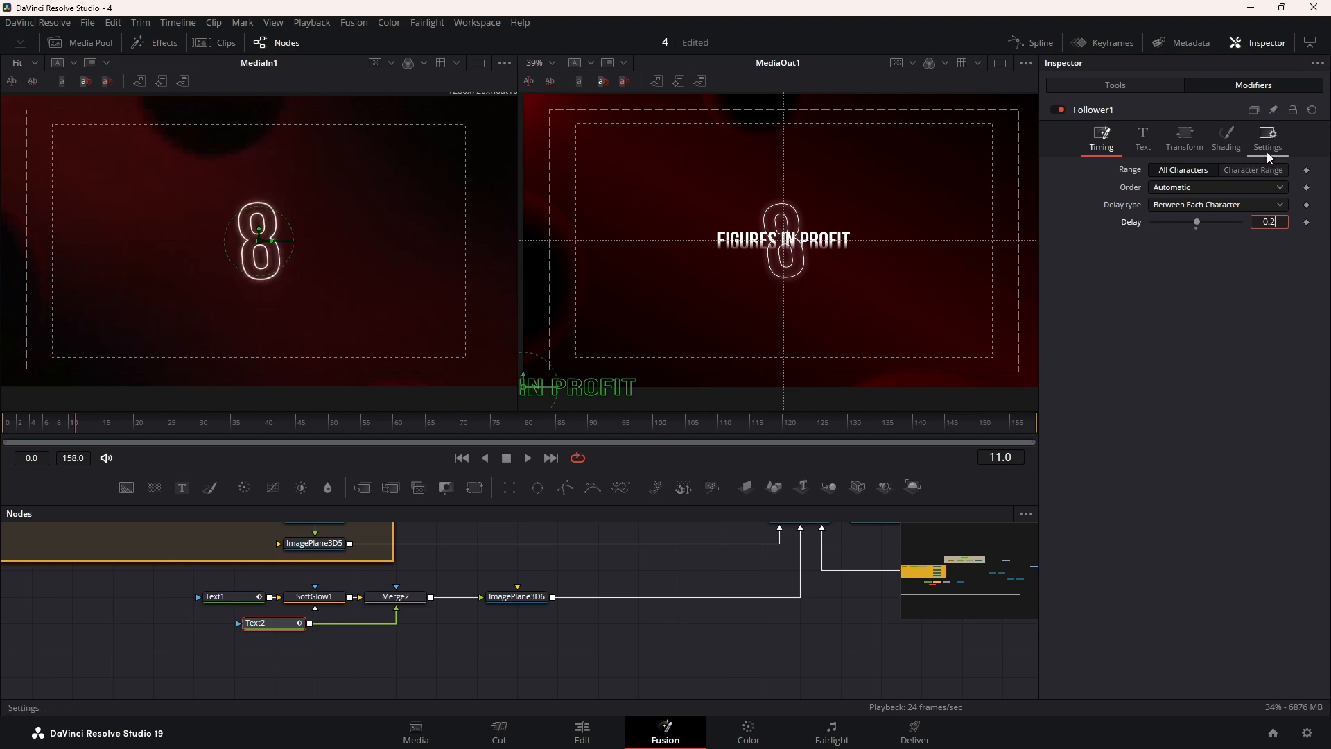
# Keyframe the Follower's shading opacity at 0.0 on frame 11, 0.396 on frame 12 and 0.396 on frame 20
pyautogui.click(1236, 132)
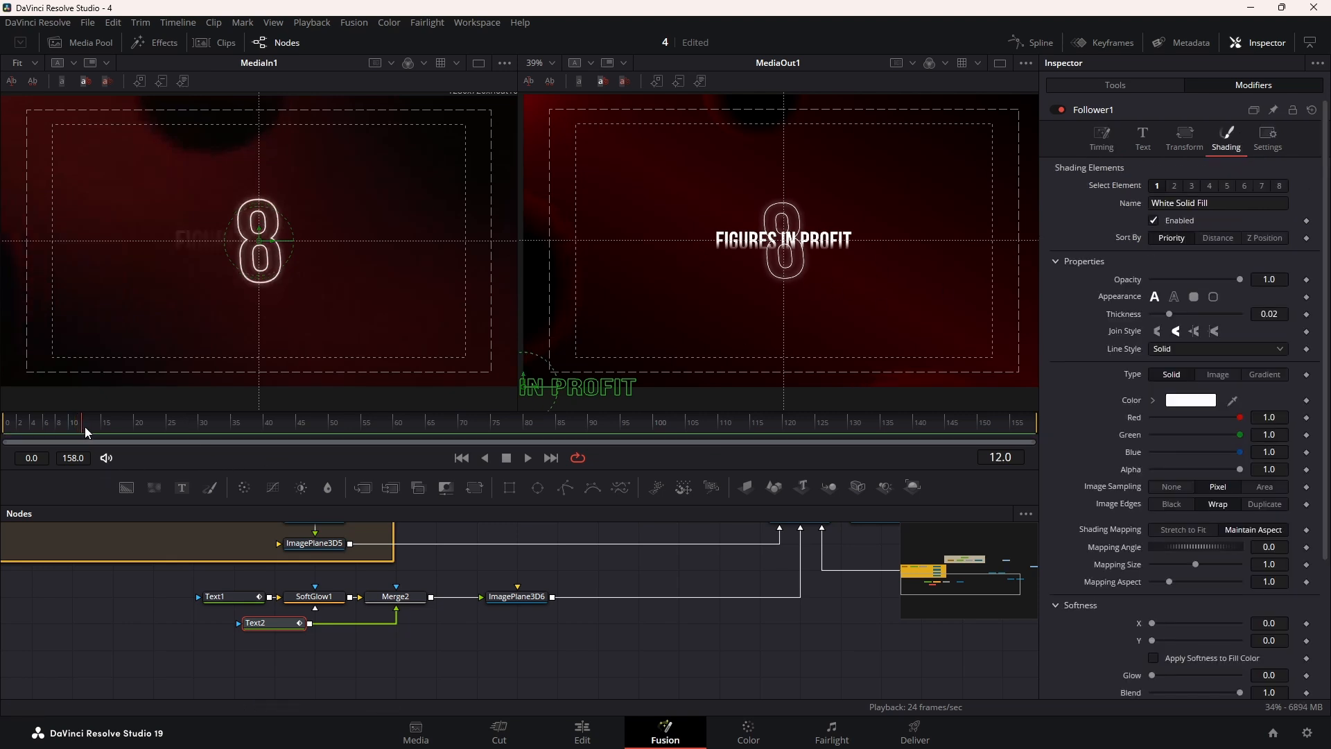
pyautogui.click(1306, 279)
pyautogui.moveTo(1240, 279); pyautogui.dragTo(1149, 280)
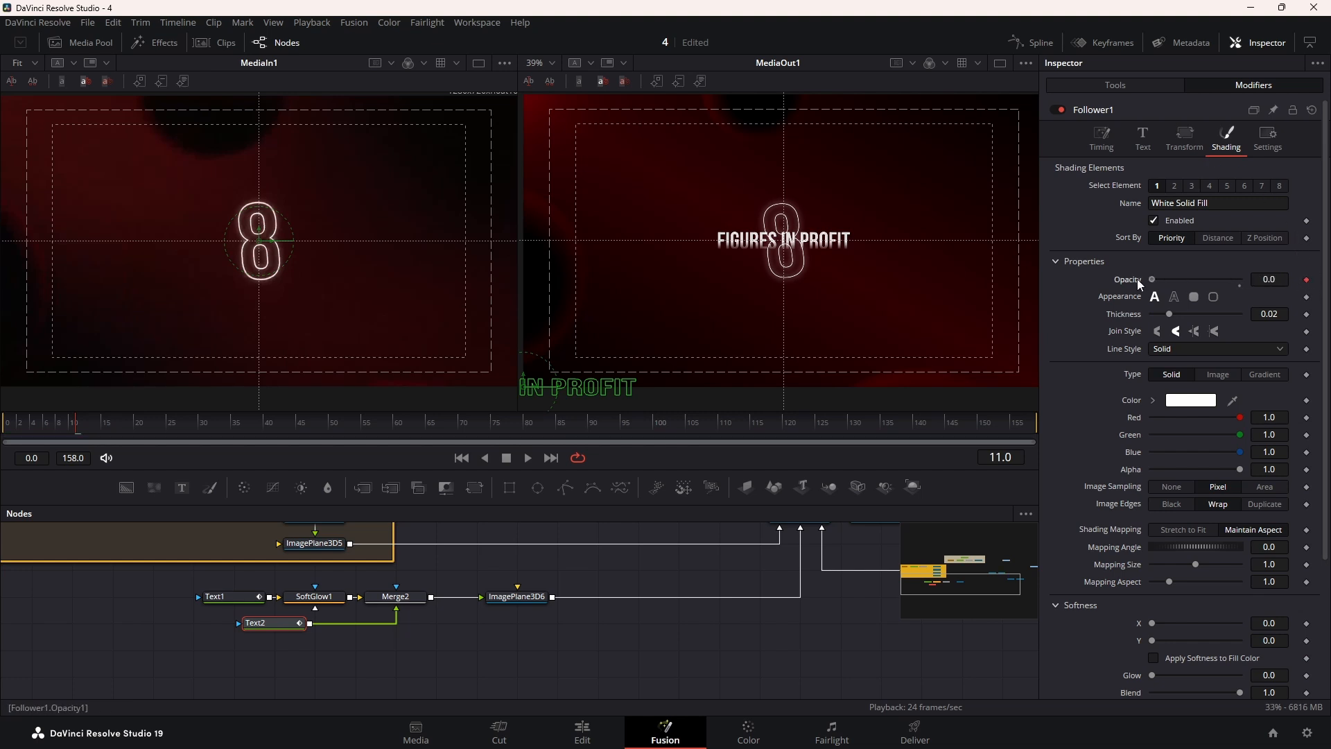
pyautogui.press('Right')
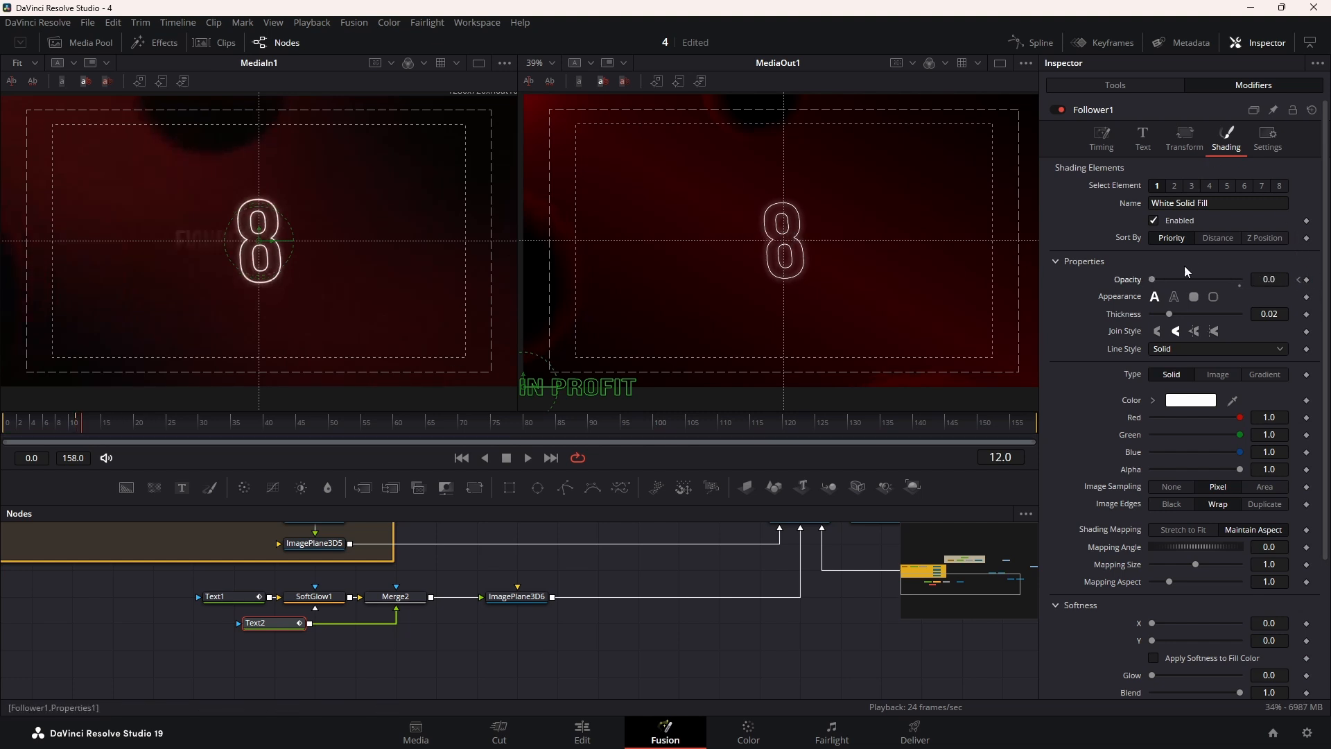
pyautogui.moveTo(1162, 279); pyautogui.dragTo(1187, 278)
pyautogui.moveTo(82, 422); pyautogui.dragTo(137, 435)
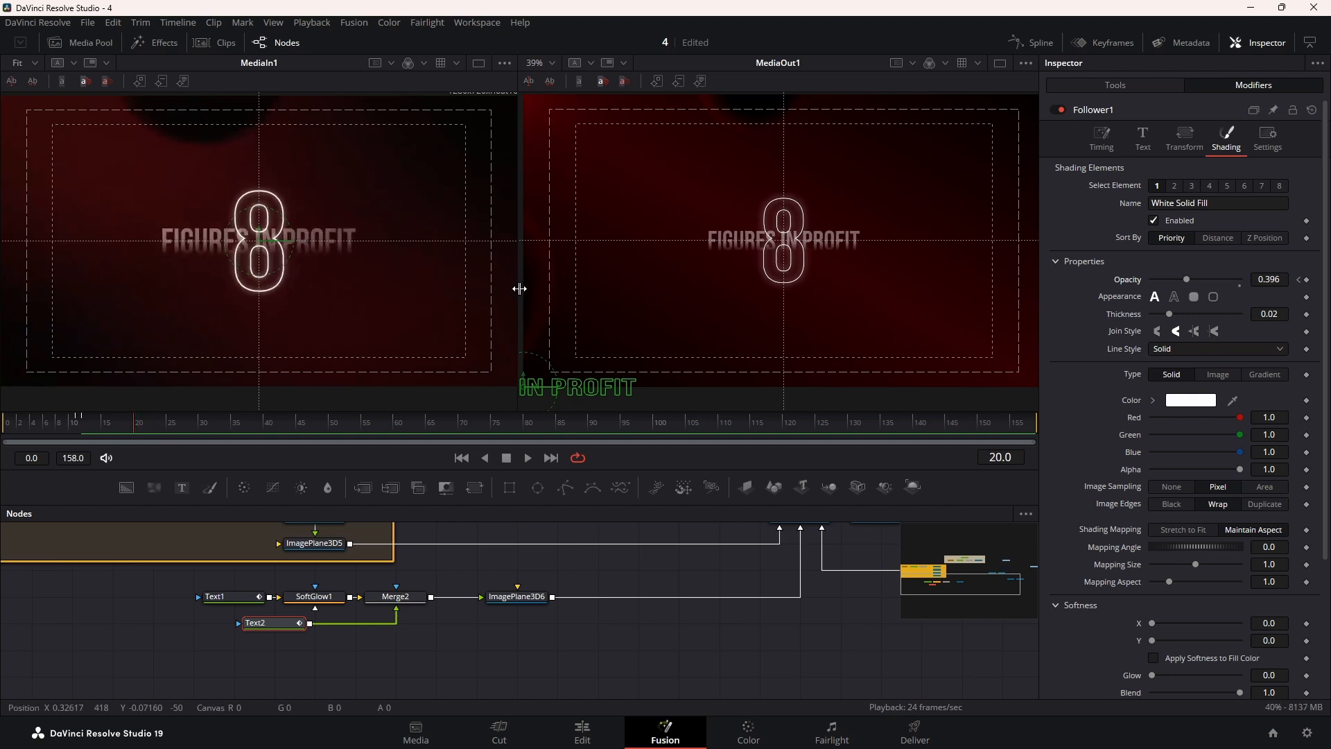
pyautogui.click(1307, 280)
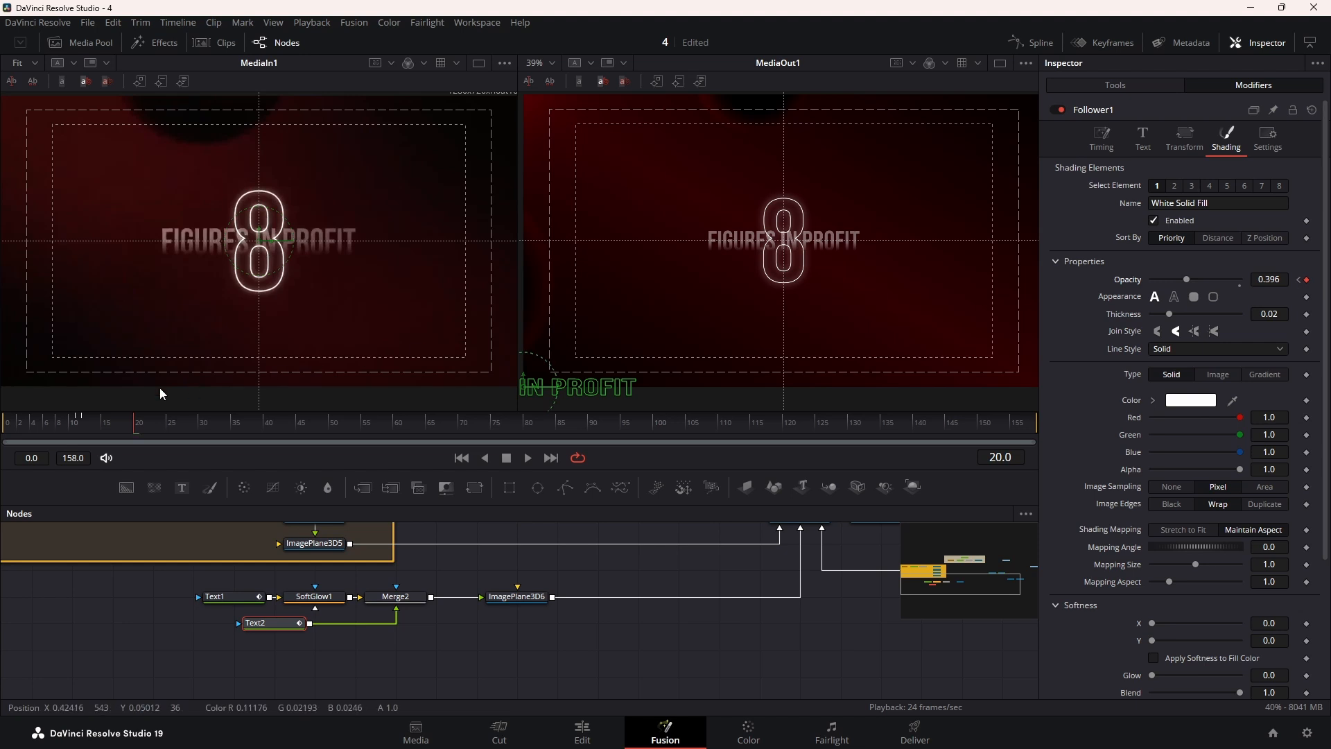
# Keyframe the Follower's shading opacity at 1.0 on frame 21 and play back the title animation
pyautogui.press('Right')
pyautogui.moveTo(1189, 279); pyautogui.dragTo(1247, 283)
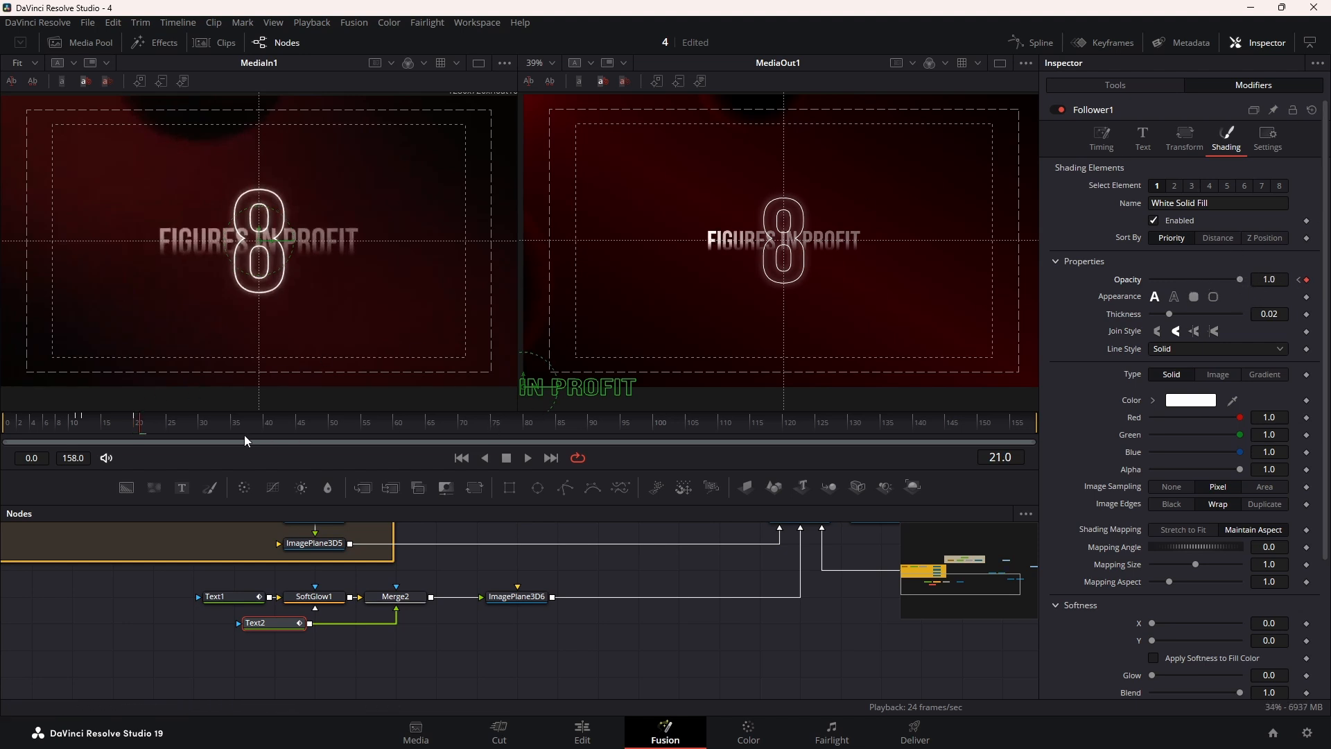
pyautogui.press('space')
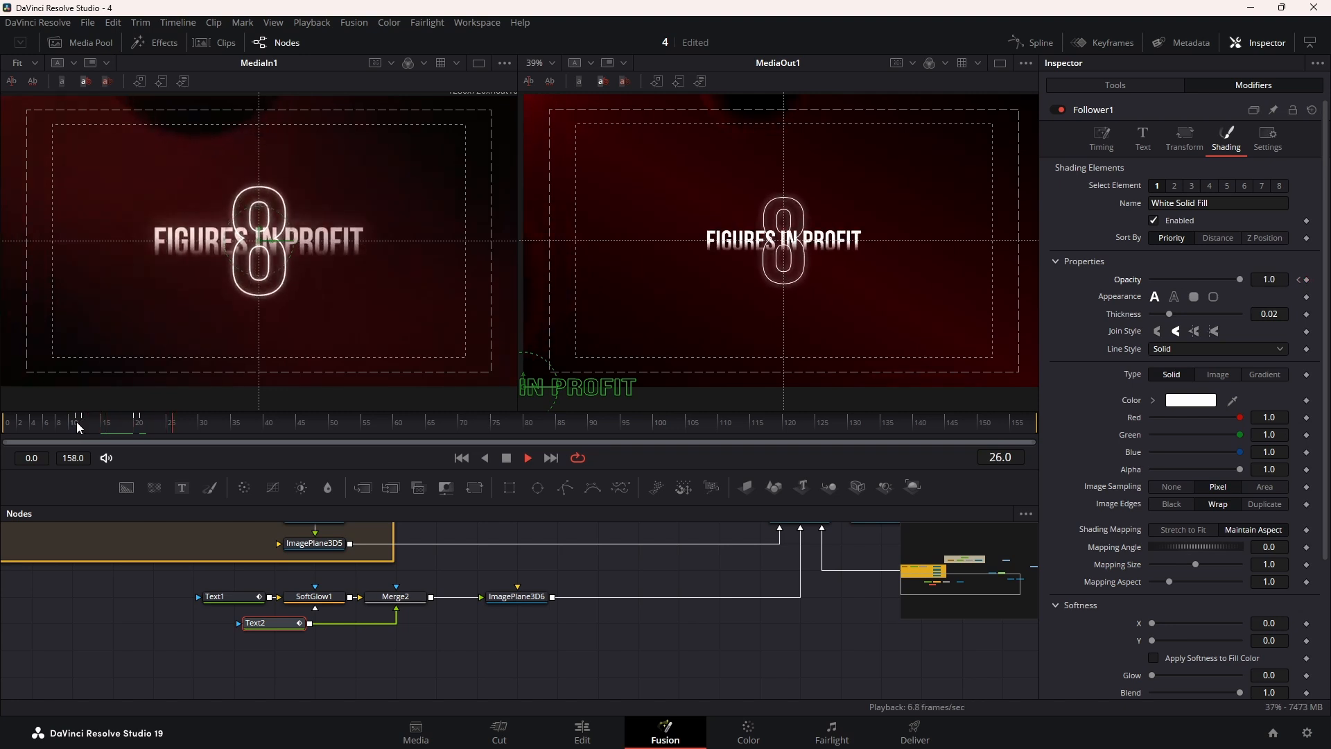
pyautogui.press('space')
# Go to frame 20 and insert a Soft Glow node between Text2 and Merge2
pyautogui.click(136, 422)
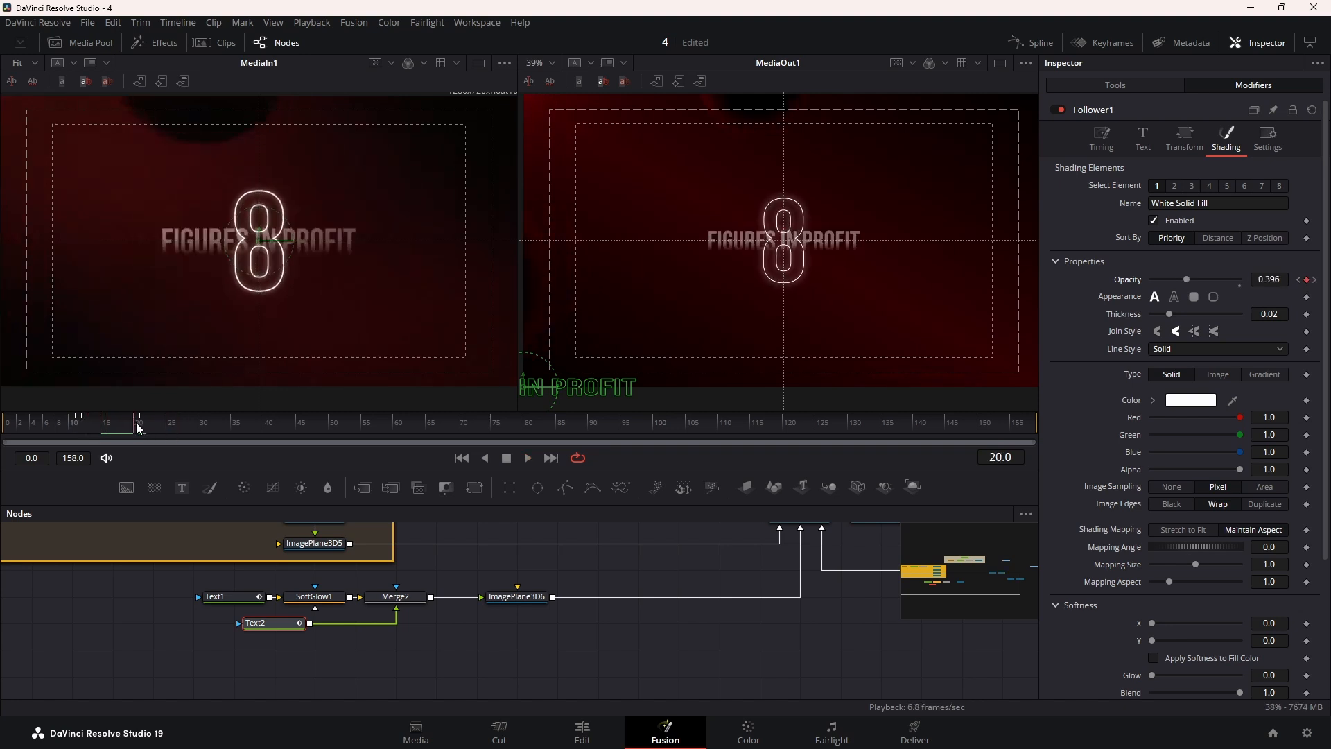
pyautogui.moveTo(305, 622); pyautogui.dragTo(272, 623)
pyautogui.hotkey('shift', 'space')
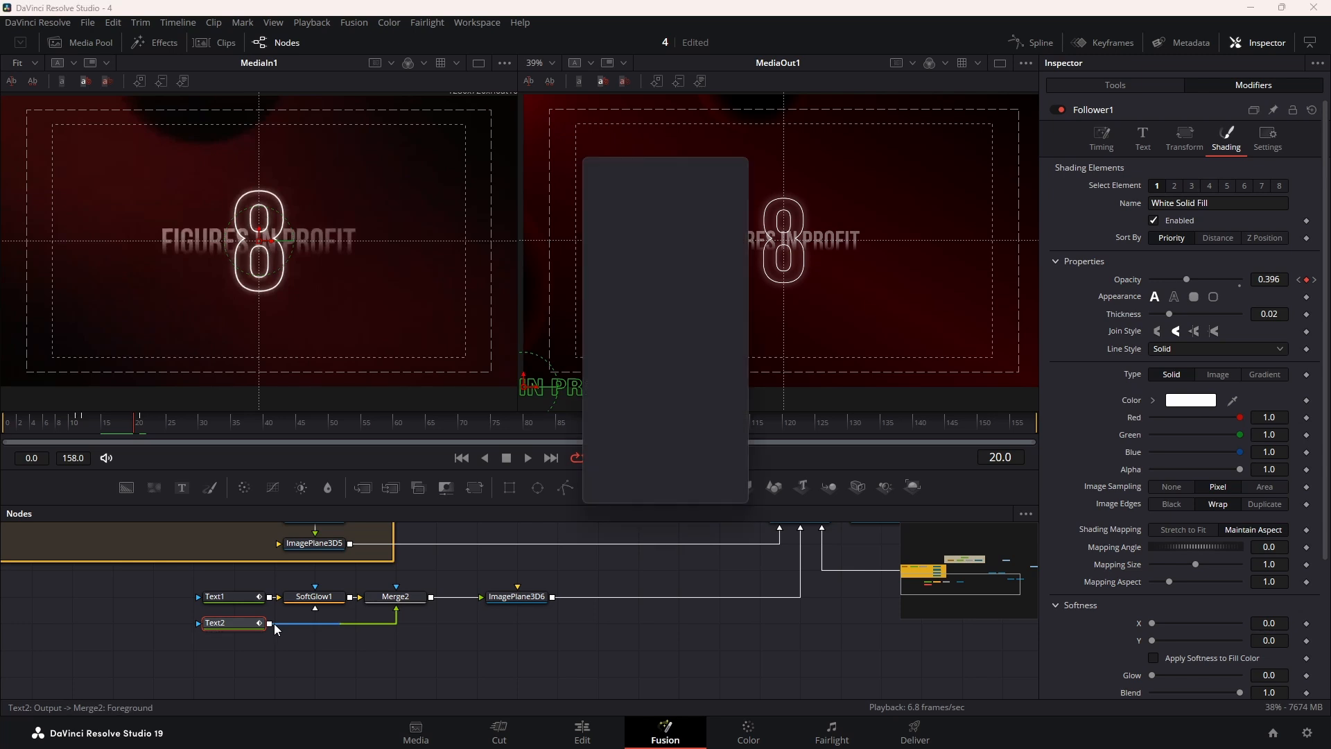
pyautogui.write('Soft Glow')
pyautogui.click(693, 489)
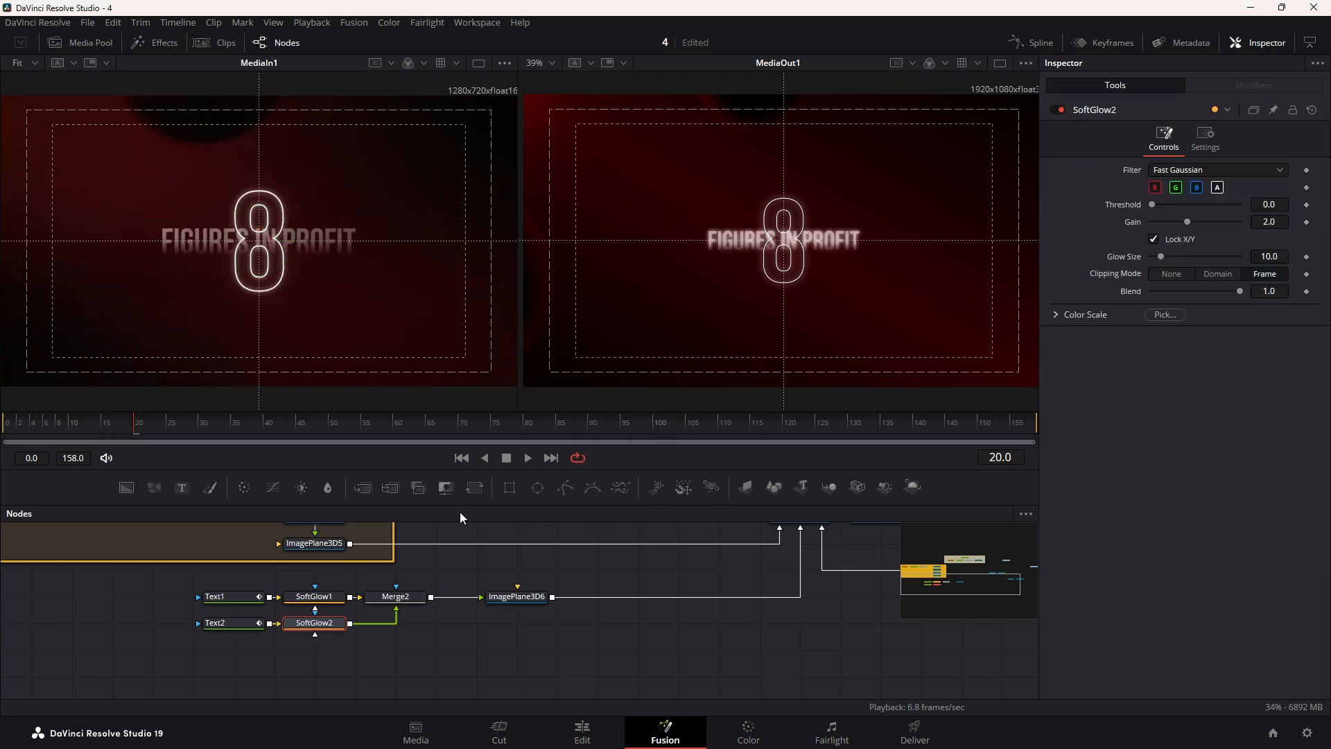
# Keyframe SoftGlow2's gain at 0.0 on frame 20 and 0.866 on frame 29, with glow size 22.8, and play it back
pyautogui.moveTo(1184, 220); pyautogui.dragTo(1109, 226)
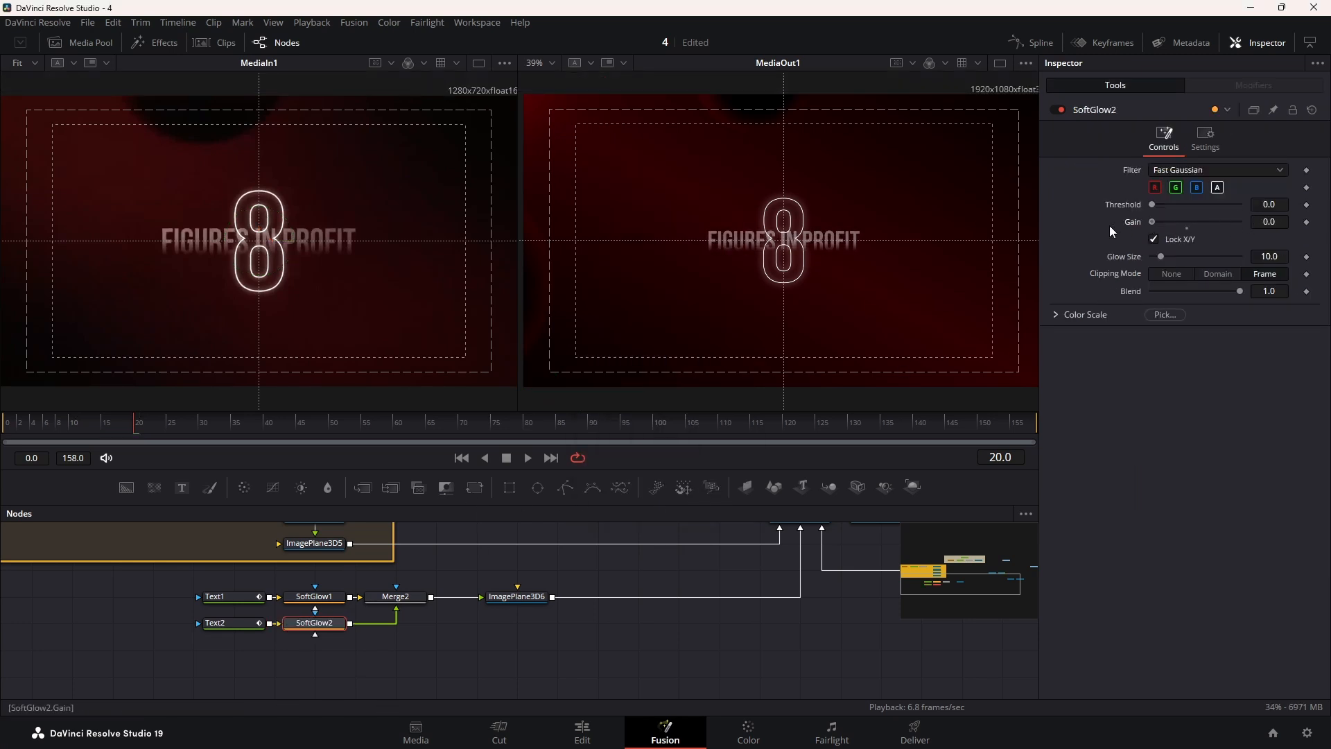
pyautogui.click(1306, 222)
pyautogui.moveTo(139, 428); pyautogui.dragTo(196, 435)
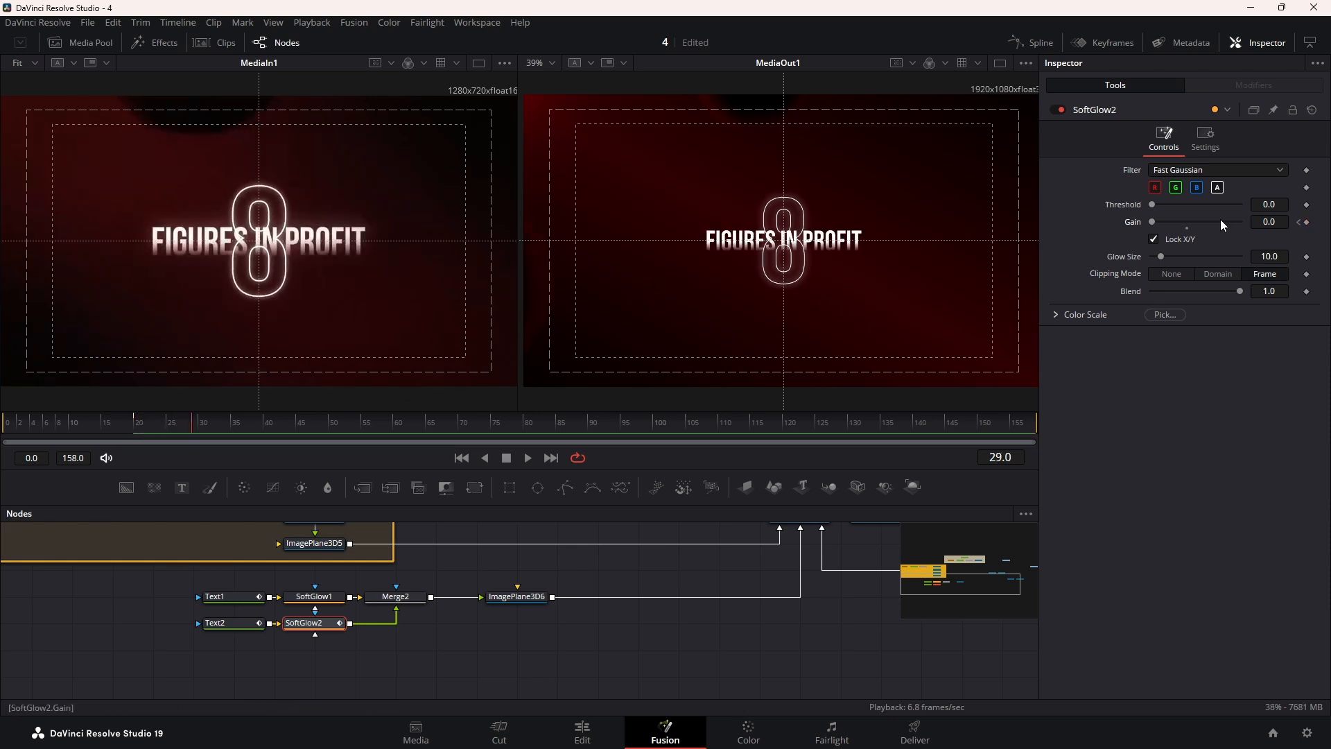
pyautogui.moveTo(1154, 227); pyautogui.dragTo(1174, 254)
pyautogui.click(9, 422)
pyautogui.press('space')
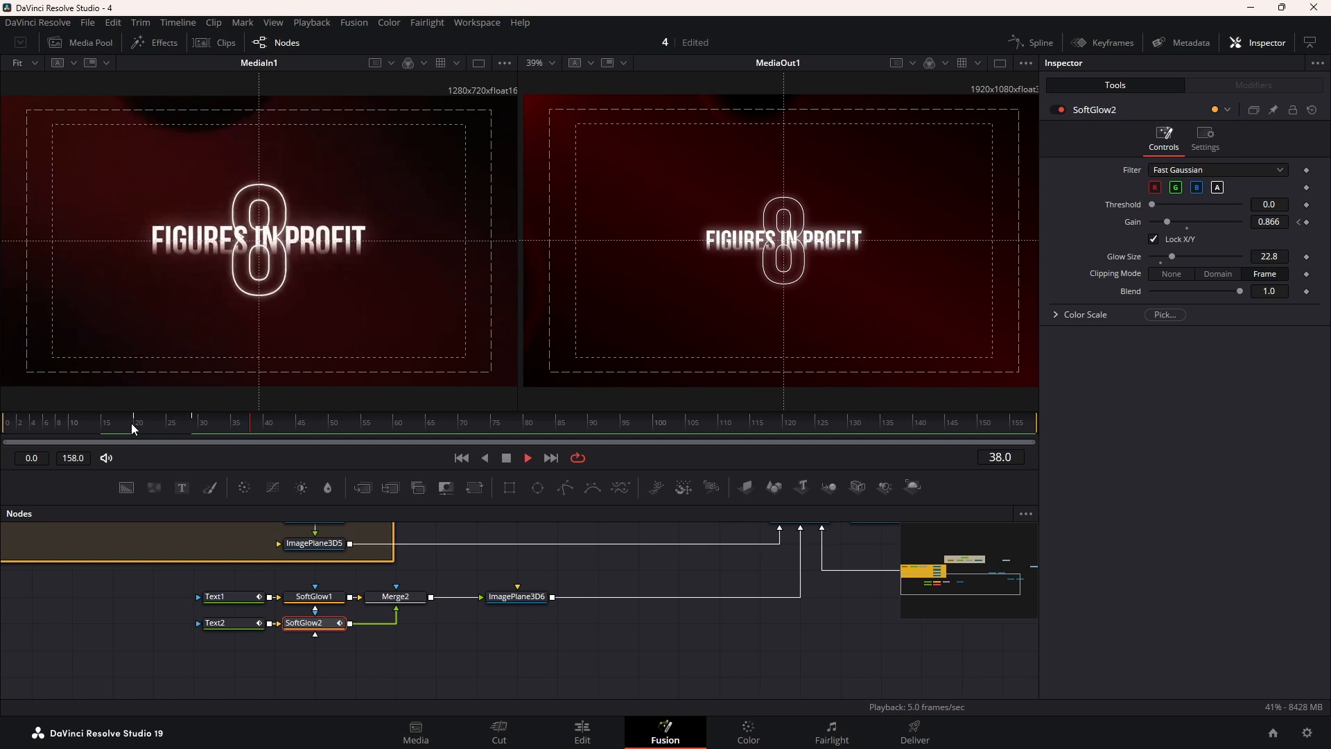
pyautogui.click(237, 423)
# Go to frame 29 and insert a second Transform 3D node between the camera's existing Transform3D1 and Merge3D1
pyautogui.moveTo(860, 617); pyautogui.dragTo(622, 648)
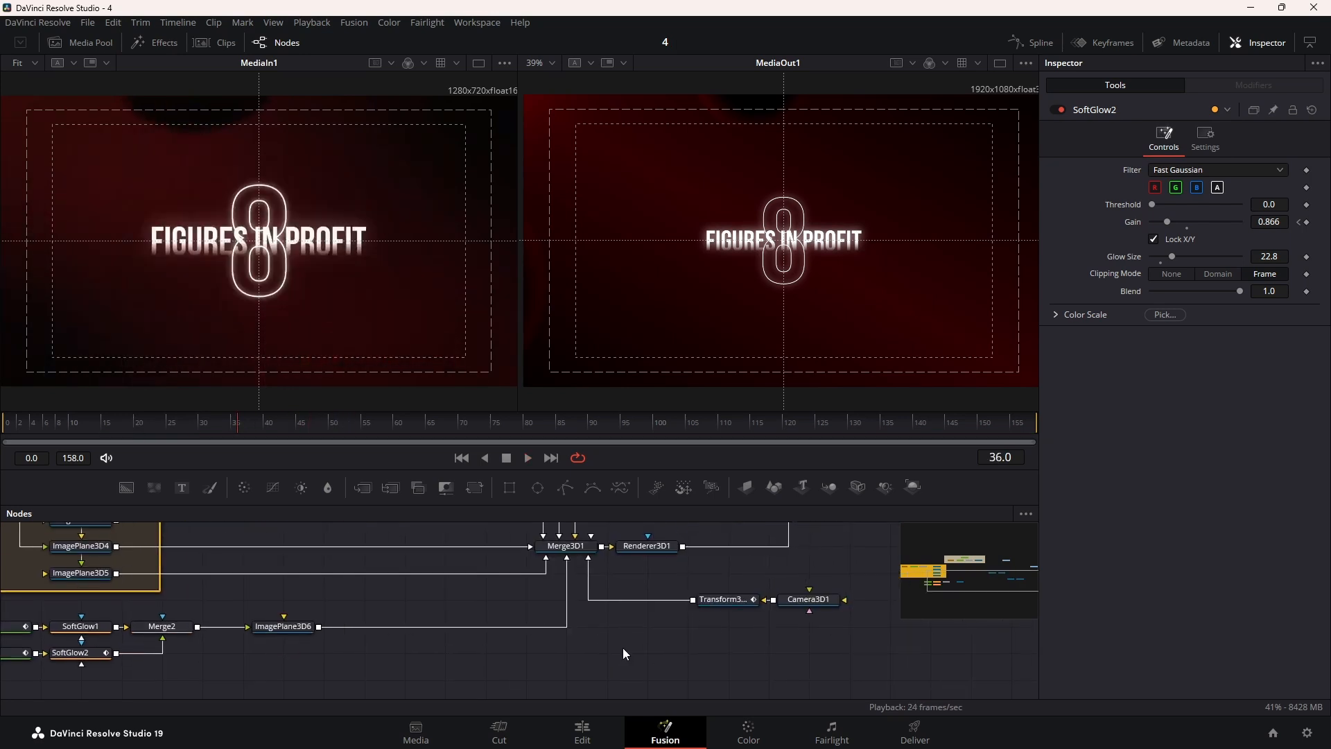
pyautogui.click(724, 599)
pyautogui.moveTo(214, 425); pyautogui.dragTo(197, 428)
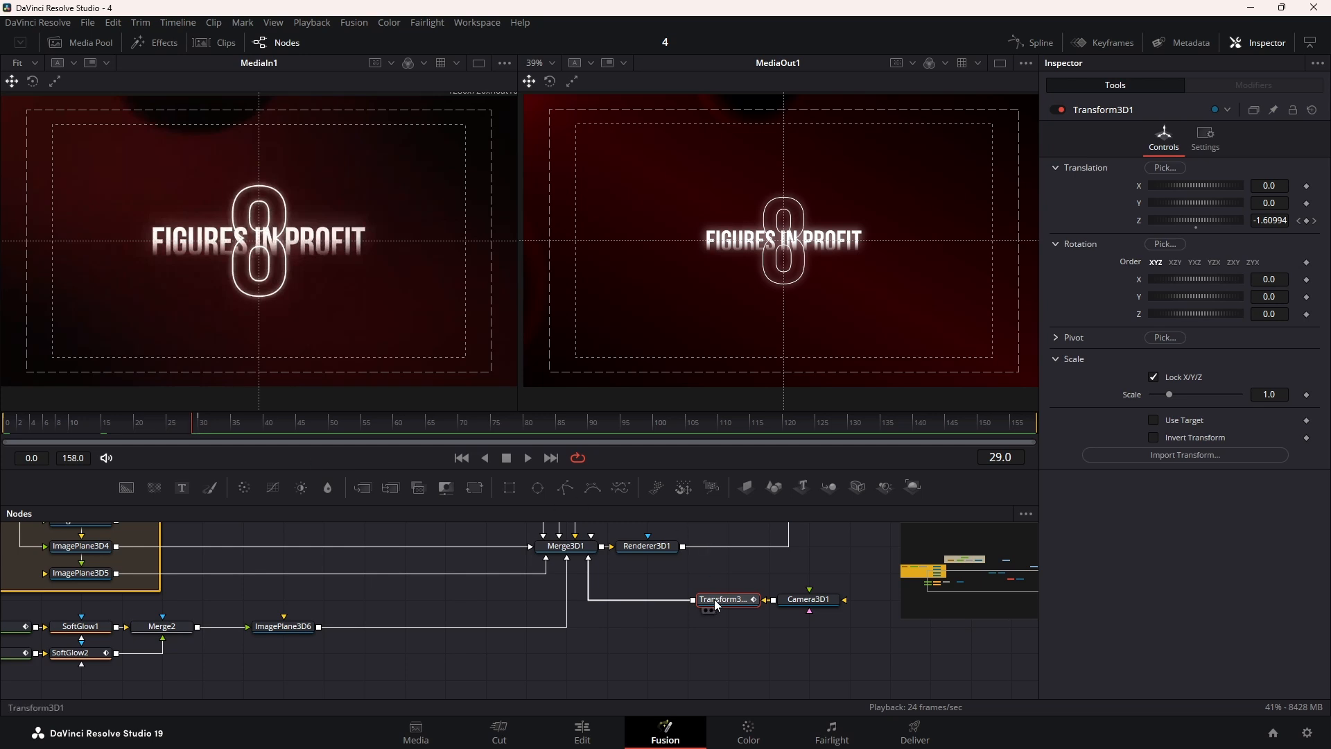
pyautogui.hotkey('shift', 'space')
pyautogui.write('Soft Glowtr')
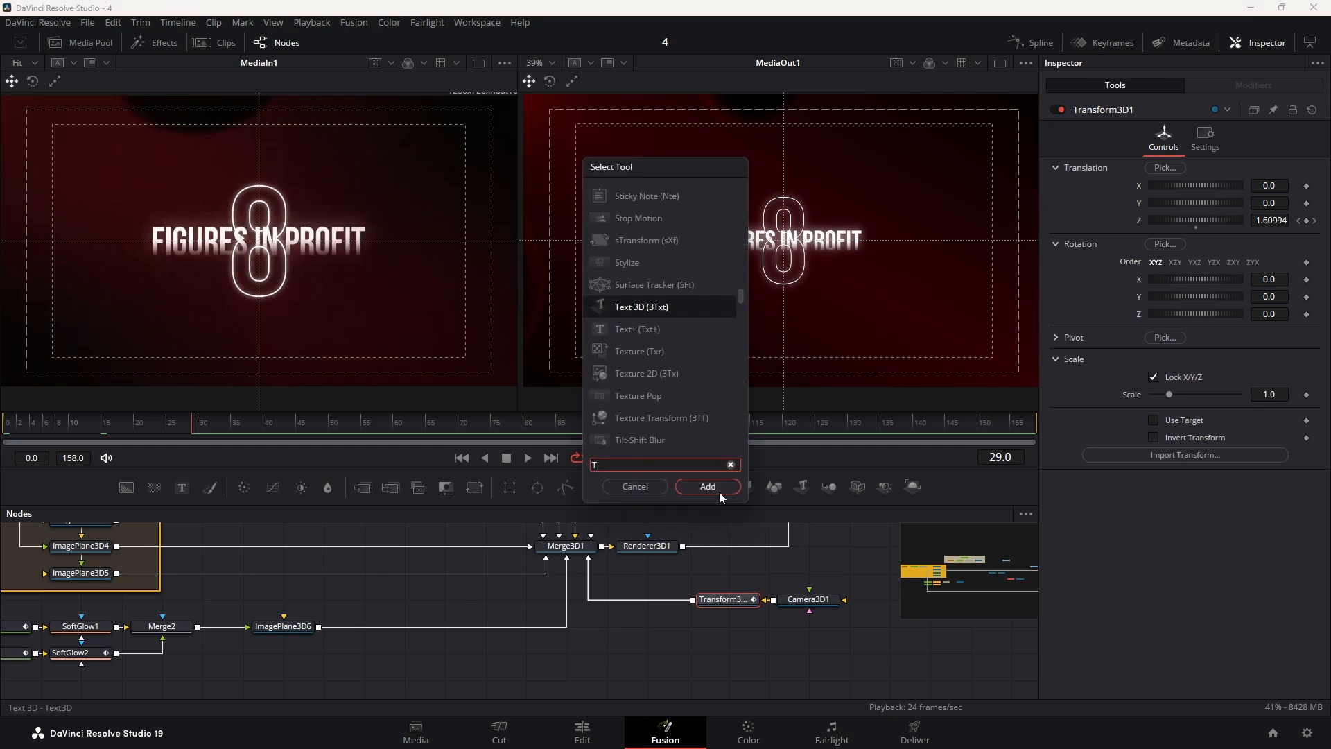
pyautogui.click(717, 488)
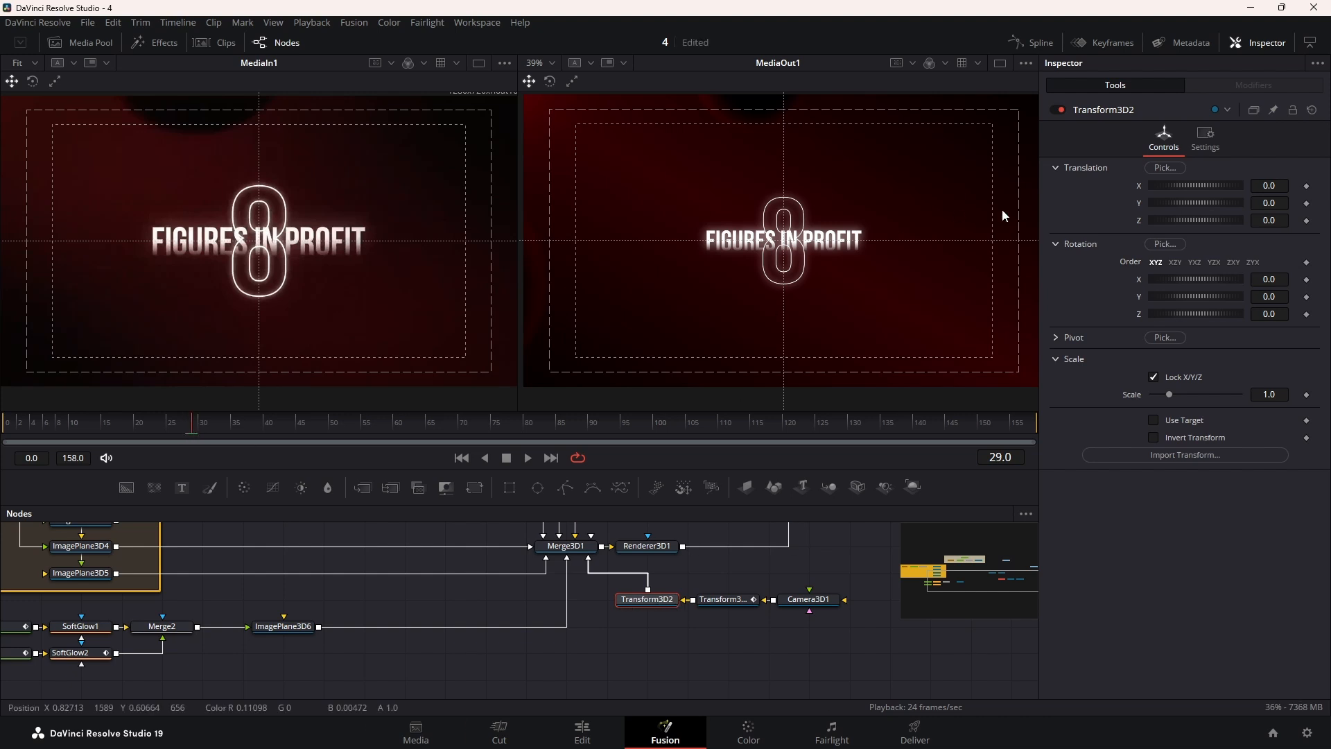
# Keyframe Transform3D2's Z translation at 0.0 on frame 29 and 0.77 on frame 65
pyautogui.click(1306, 220)
pyautogui.moveTo(231, 432); pyautogui.dragTo(426, 430)
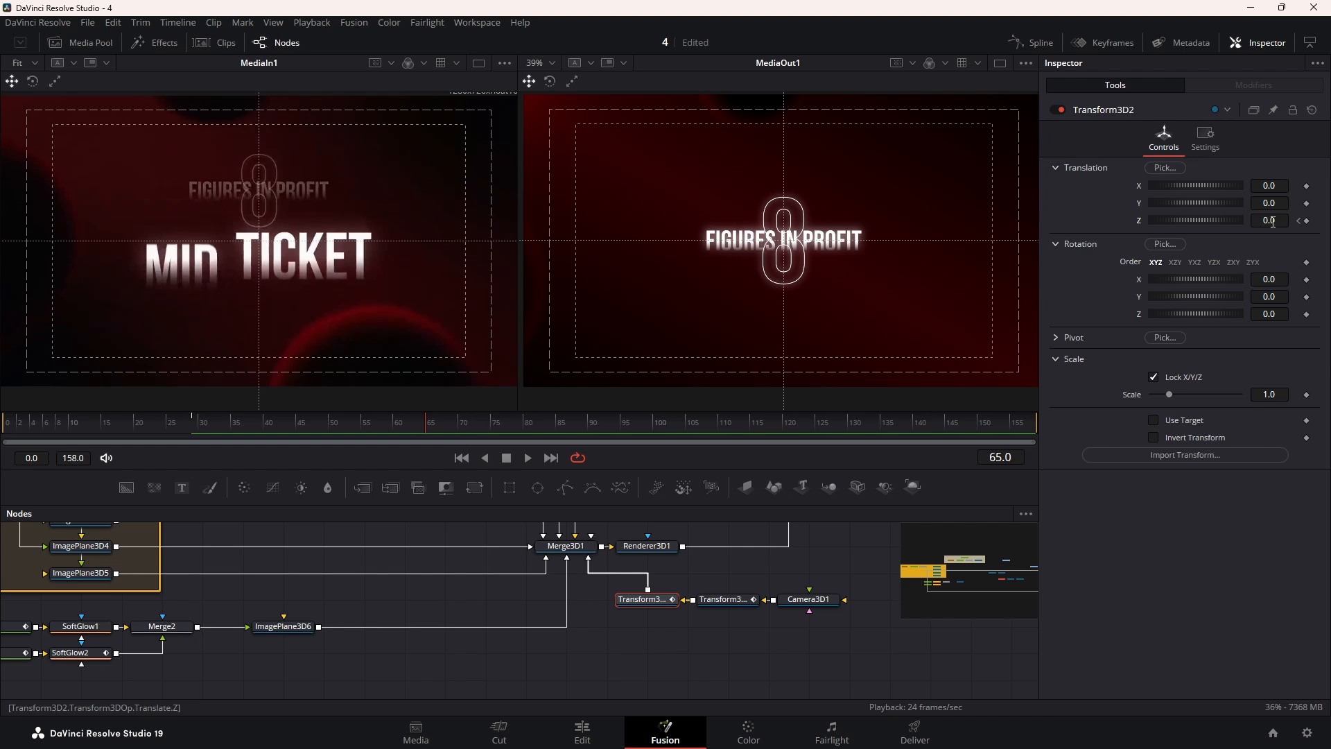
pyautogui.moveTo(1273, 222); pyautogui.dragTo(1304, 222)
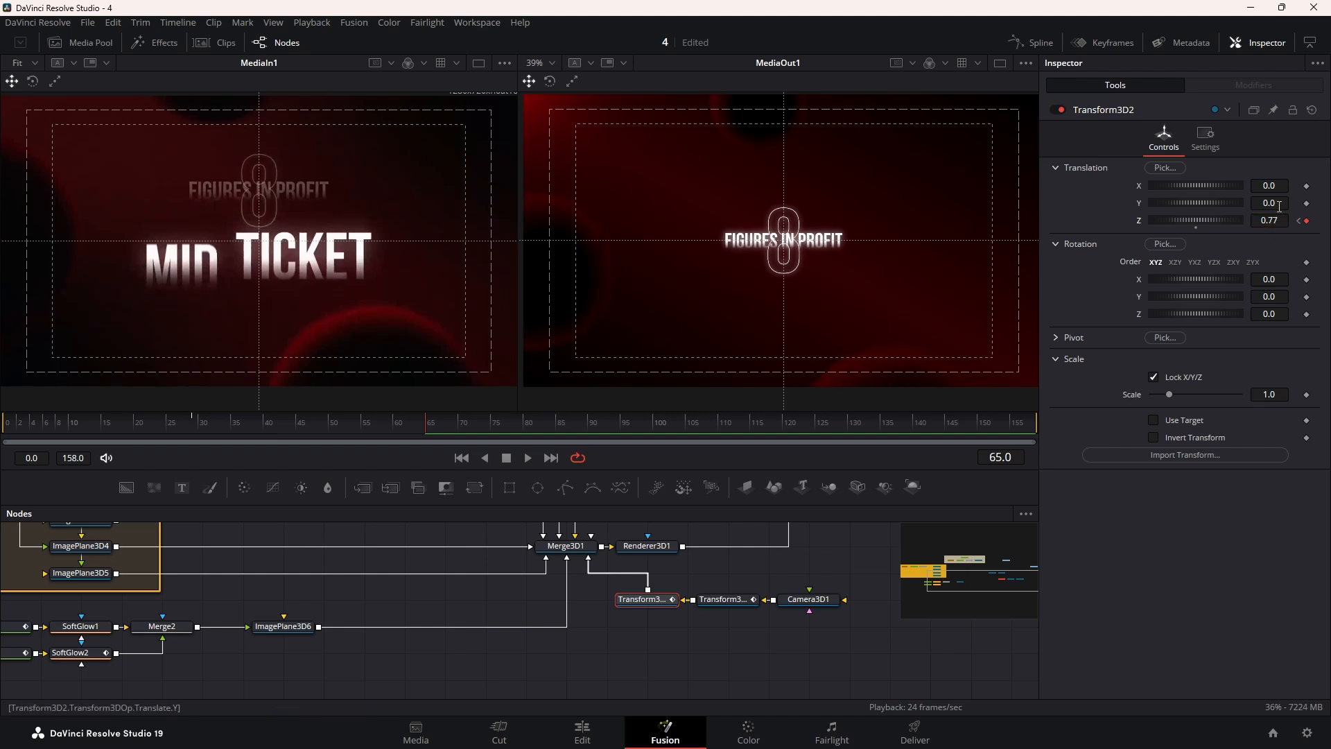
# Keyframe Transform3D2's Y translation at -0.158 on frame 65
pyautogui.click(1307, 203)
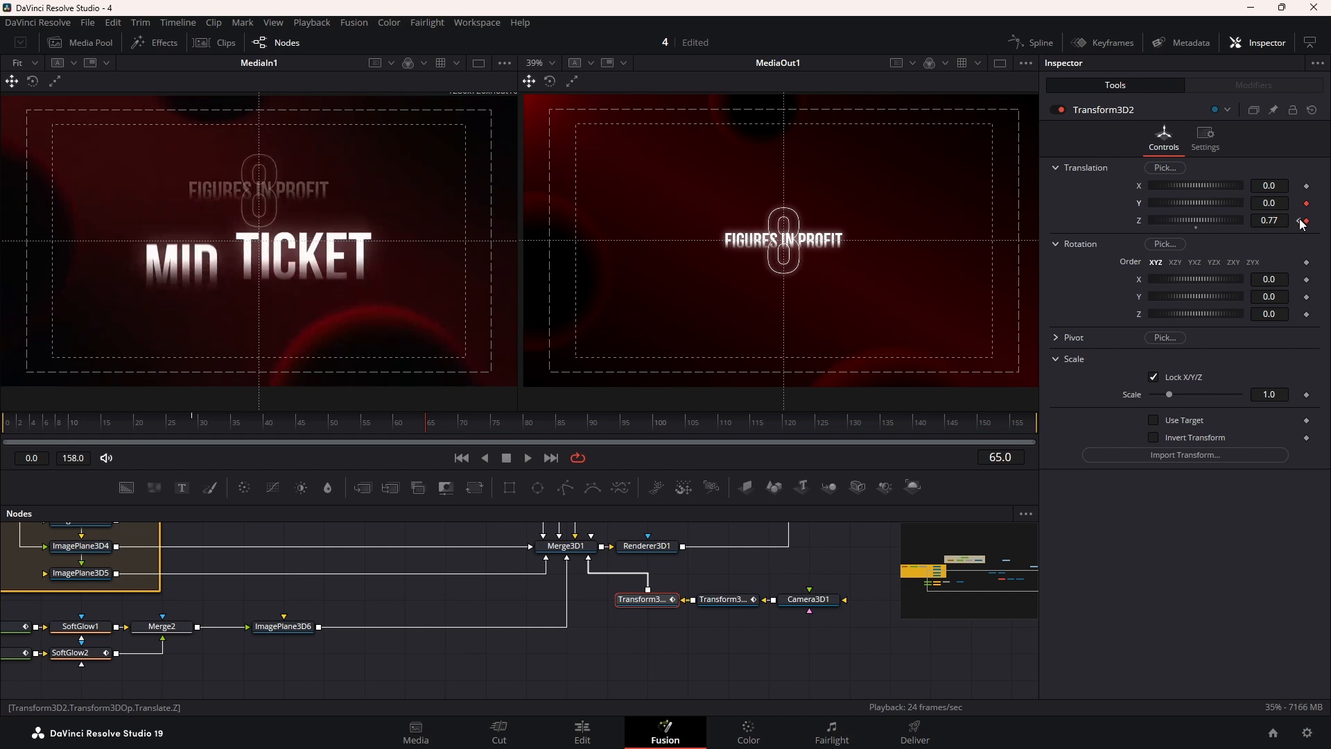
pyautogui.moveTo(1273, 200); pyautogui.dragTo(1272, 206)
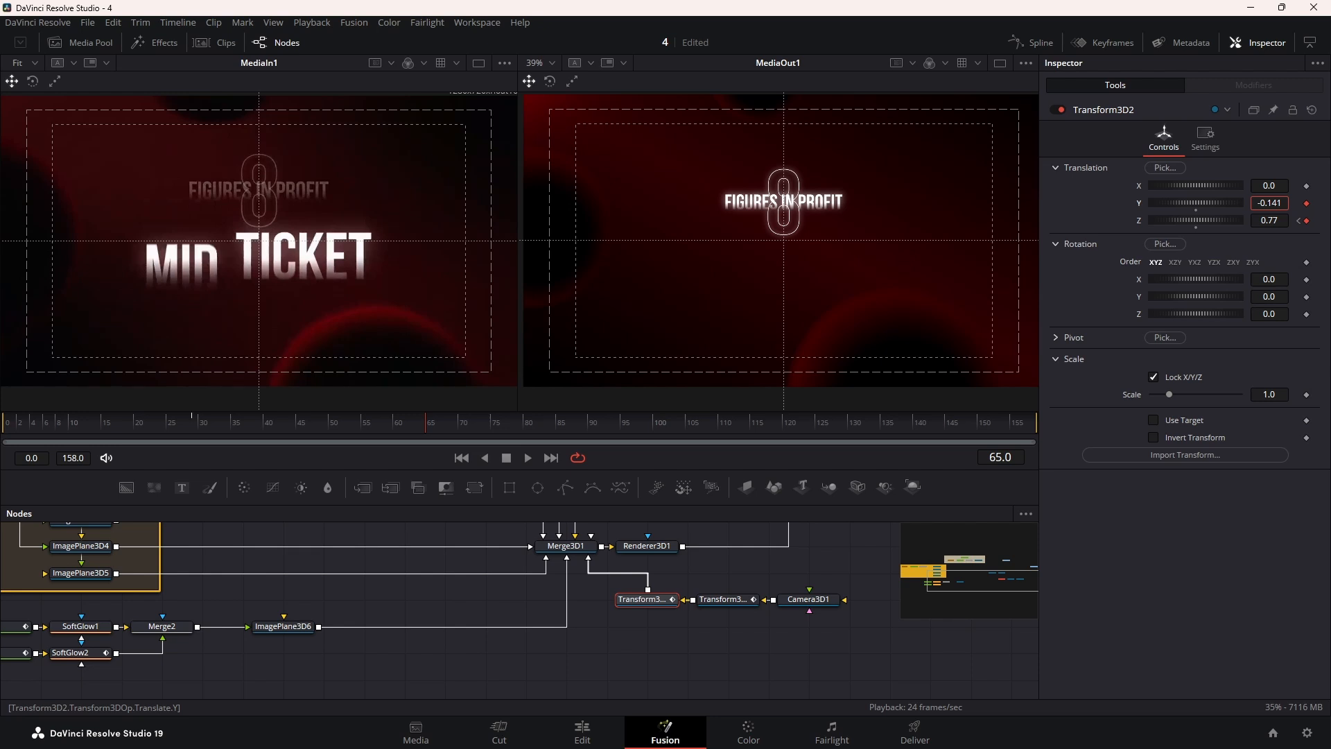
pyautogui.moveTo(1273, 206); pyautogui.dragTo(1273, 207)
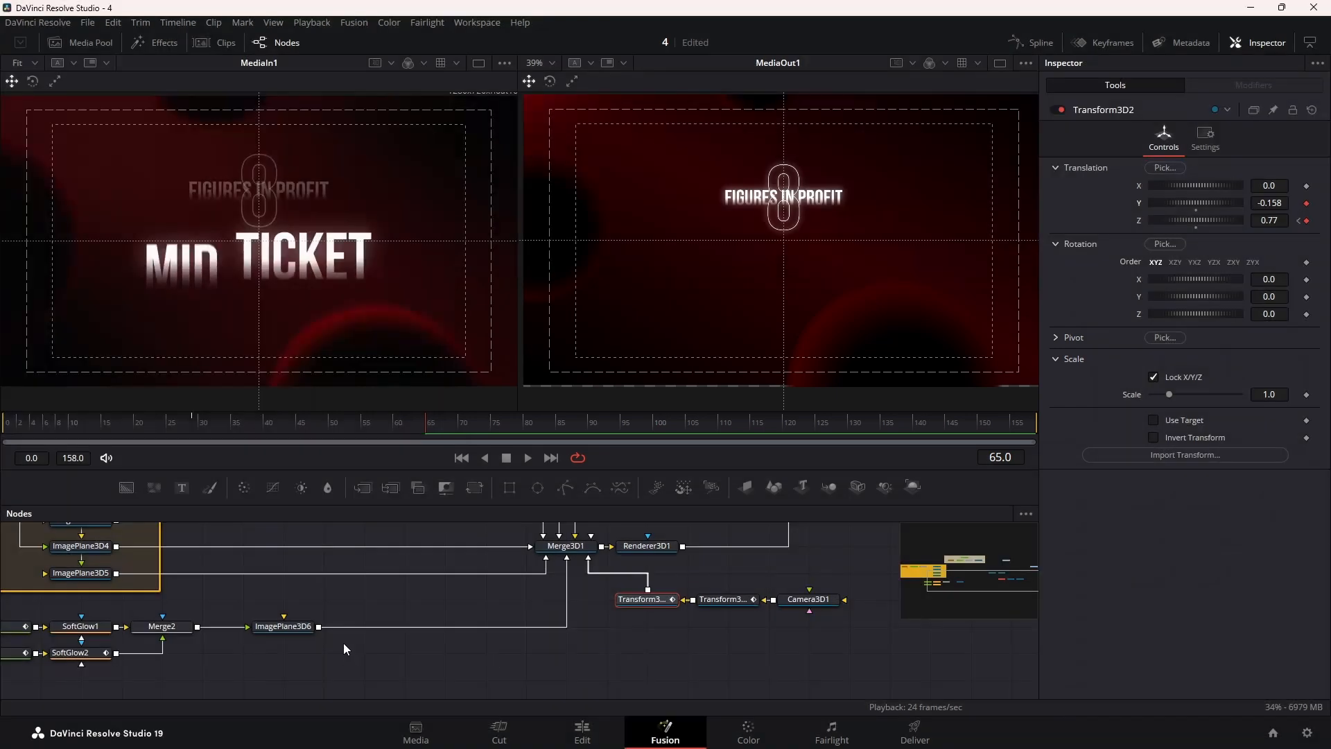
# Adjust the Z translation of ImagePlane3D1 in the bg group so the background covers the frame
pyautogui.moveTo(352, 595); pyautogui.dragTo(714, 742)
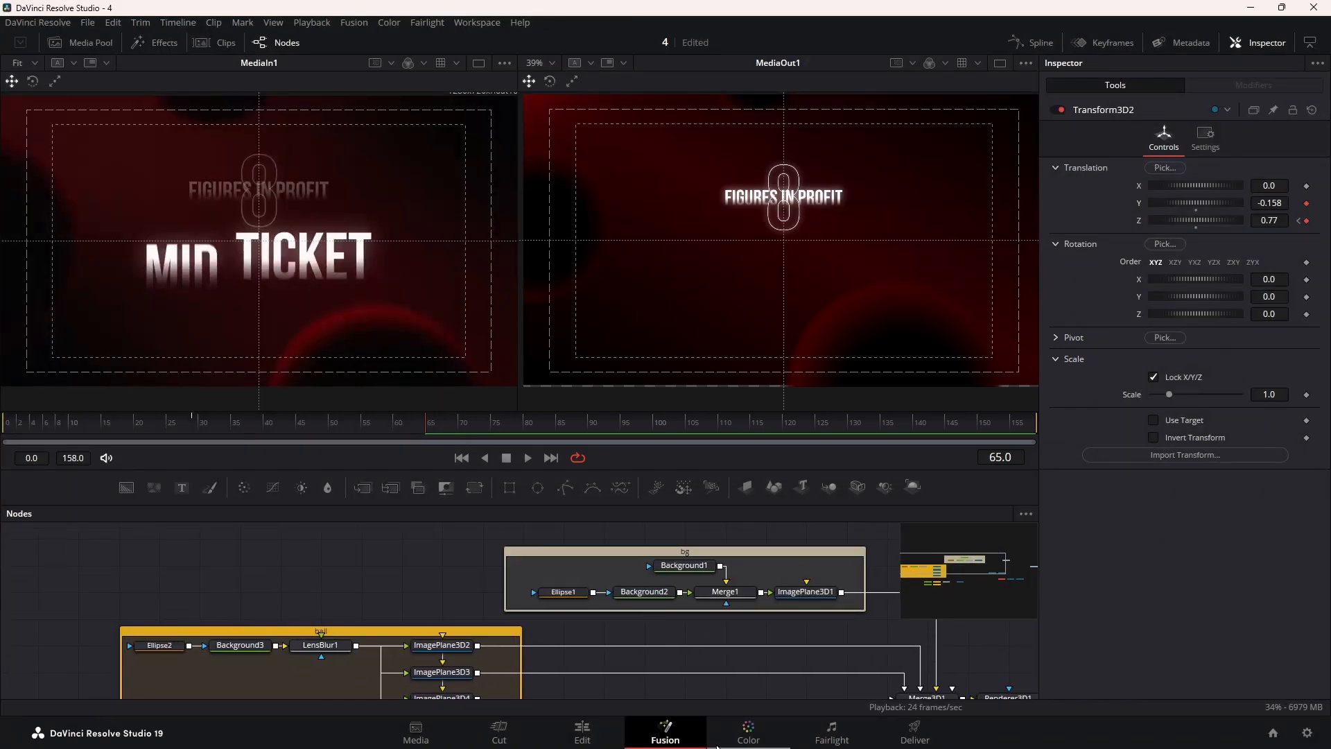
pyautogui.click(804, 592)
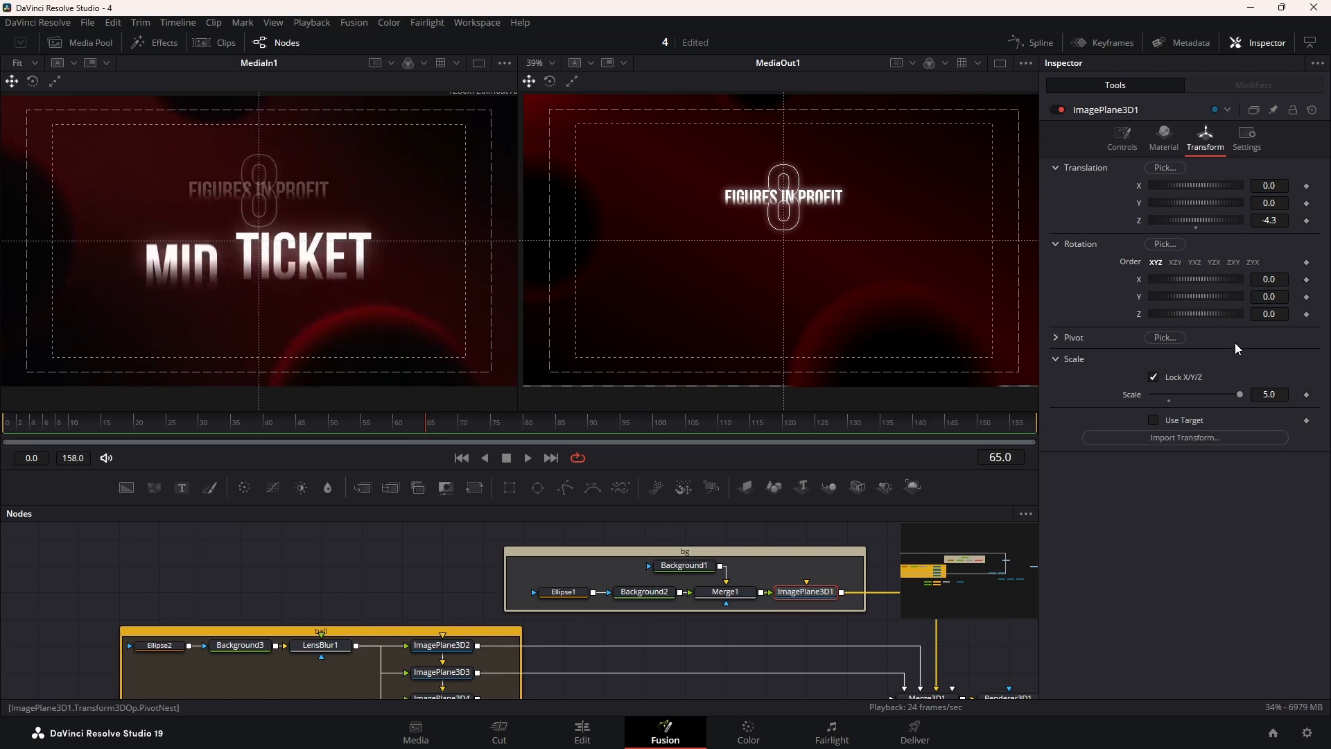
pyautogui.moveTo(1275, 221); pyautogui.dragTo(1287, 221)
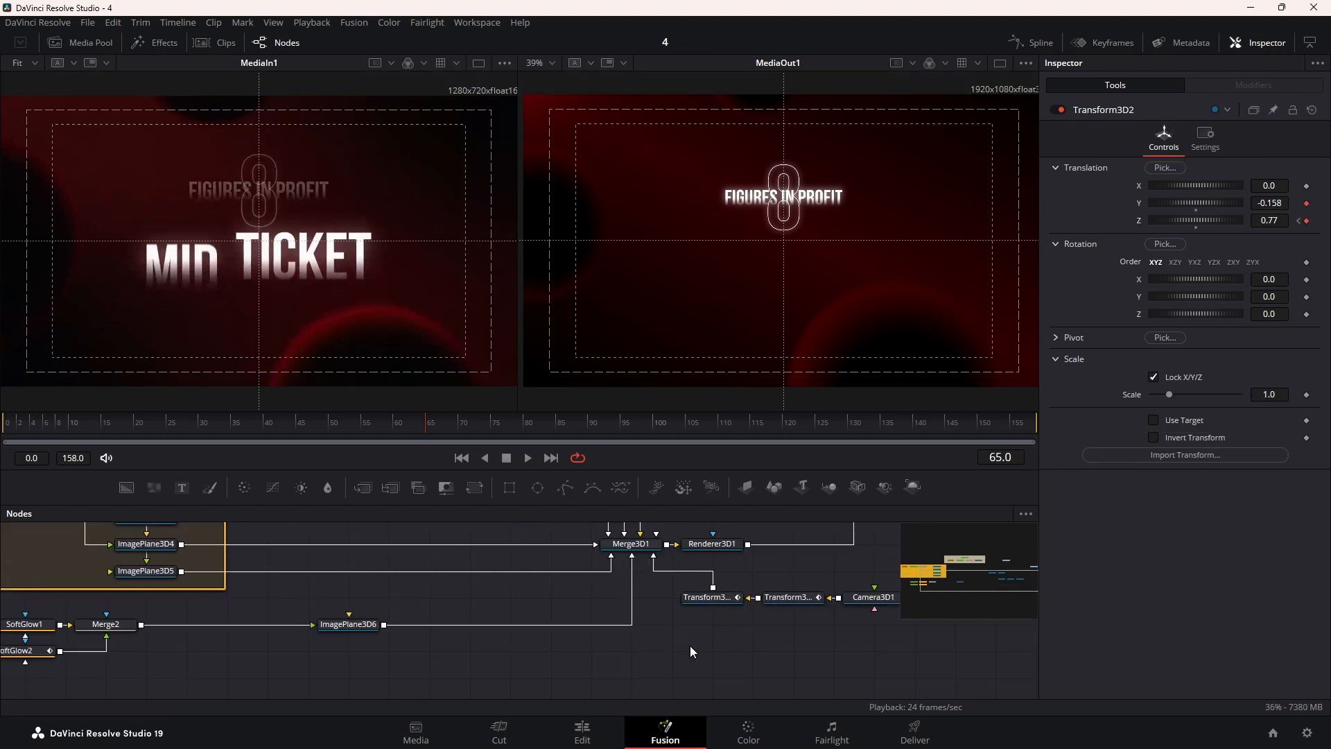
# Keyframe Transform3D2's Y translation at 0.0 on frame 29, where the Z move starts
pyautogui.click(708, 597)
pyautogui.click(1299, 221)
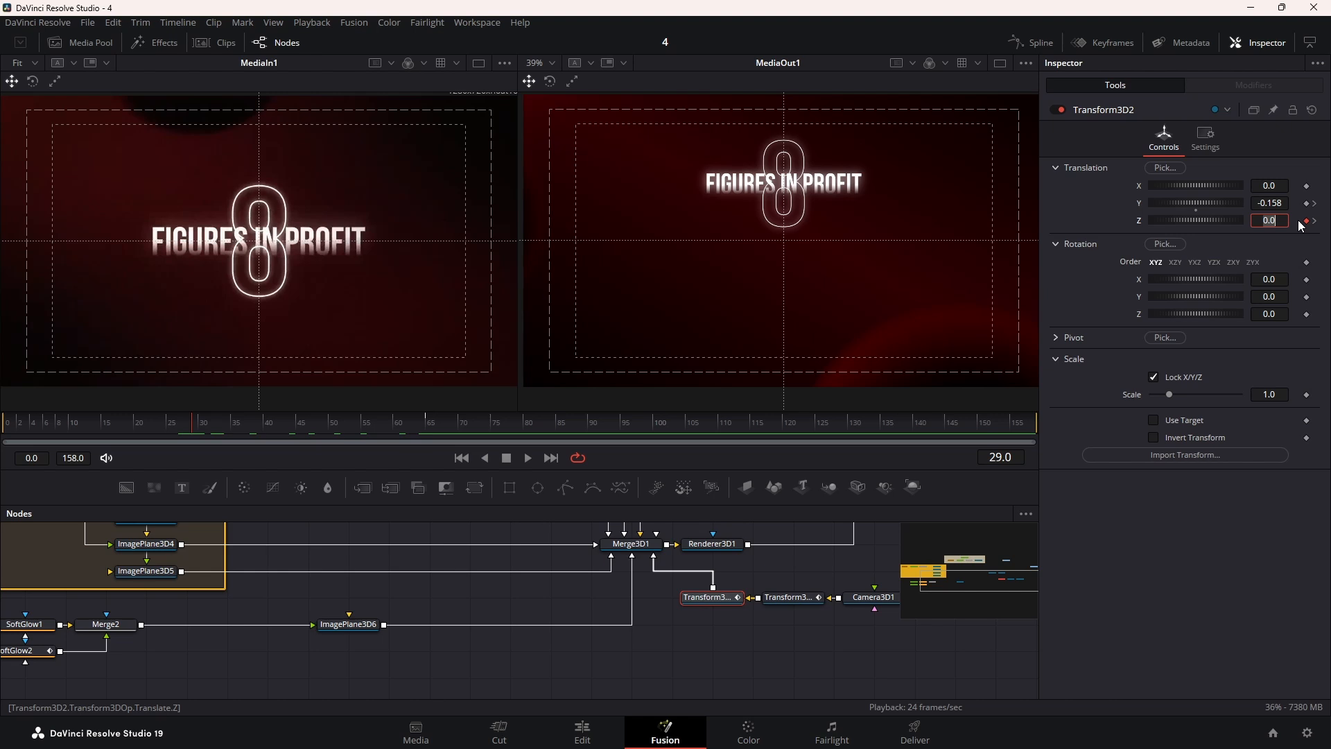
pyautogui.doubleClick(1194, 209)
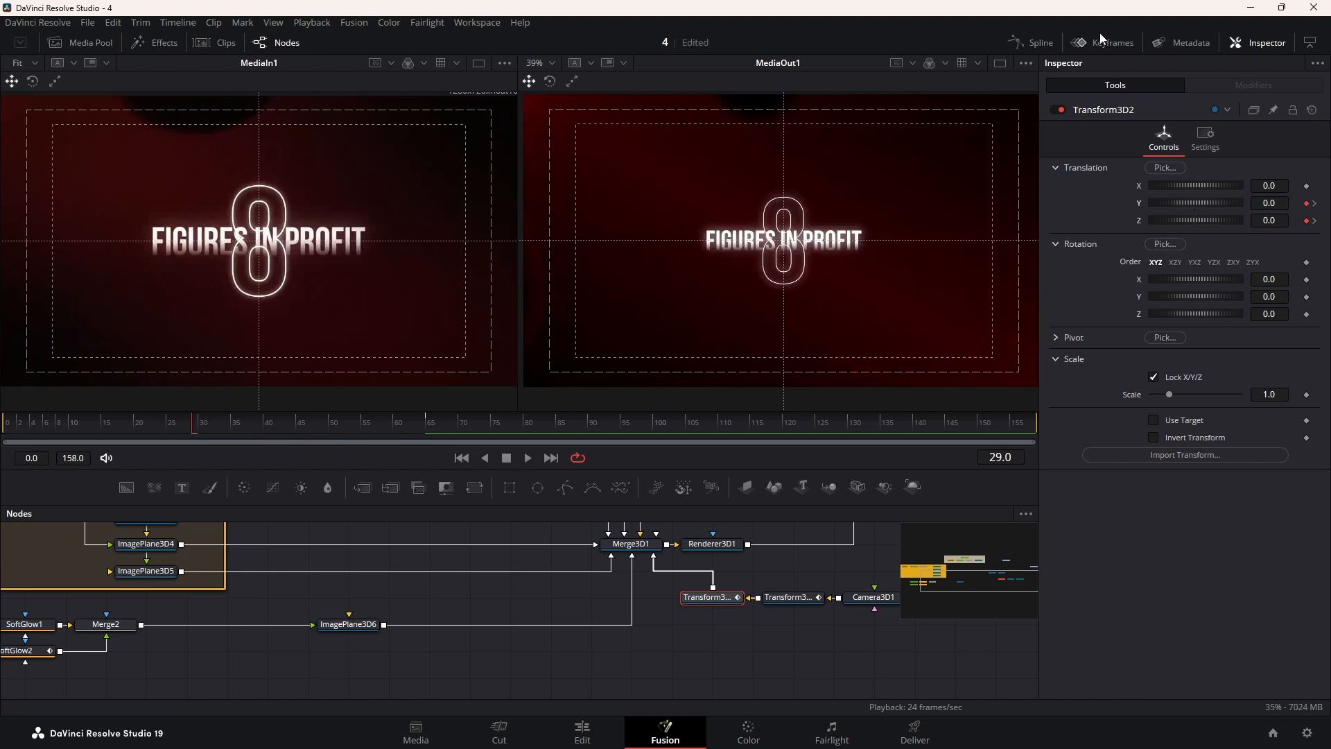
# Apply In Cubic easing to Transform3D2's Y and Z offset curves and scrub through the camera move back to frame 29
pyautogui.click(1039, 40)
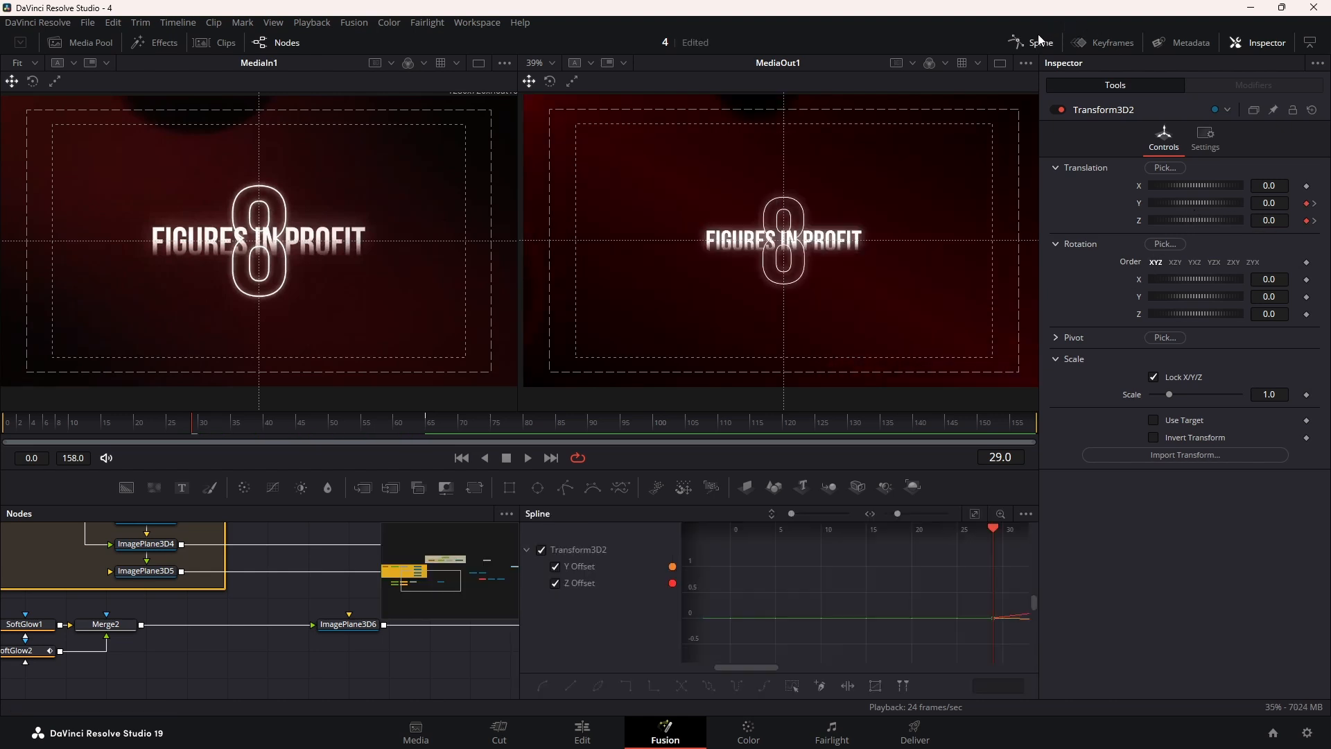
pyautogui.click(972, 513)
pyautogui.rightClick(962, 599)
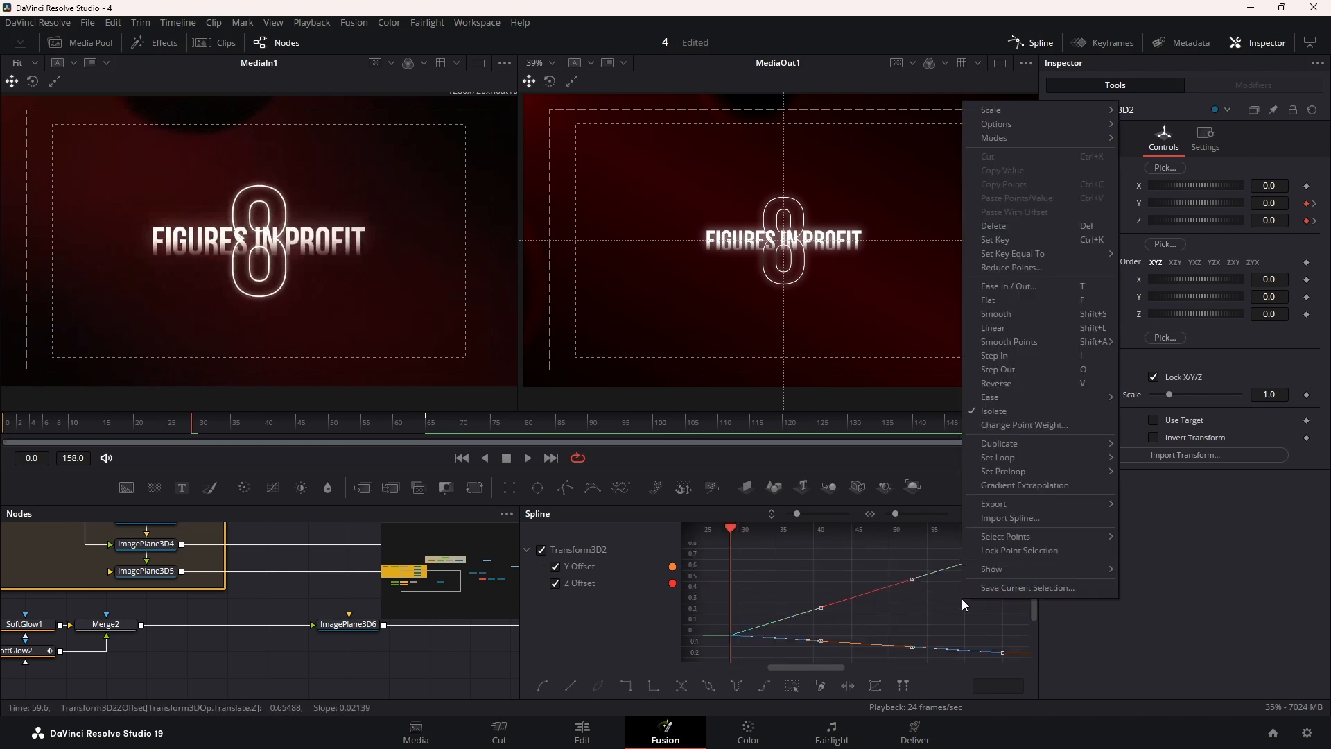
pyautogui.moveTo(995, 397)
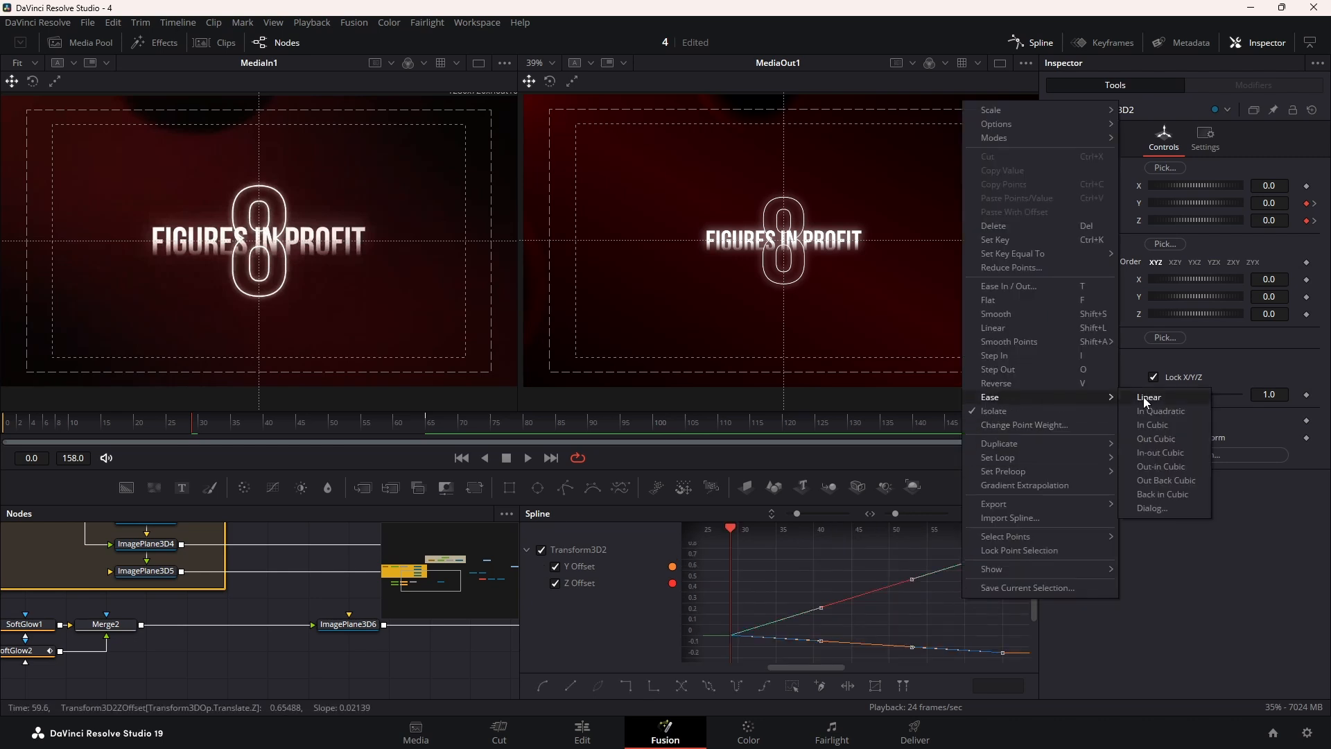
pyautogui.click(1151, 424)
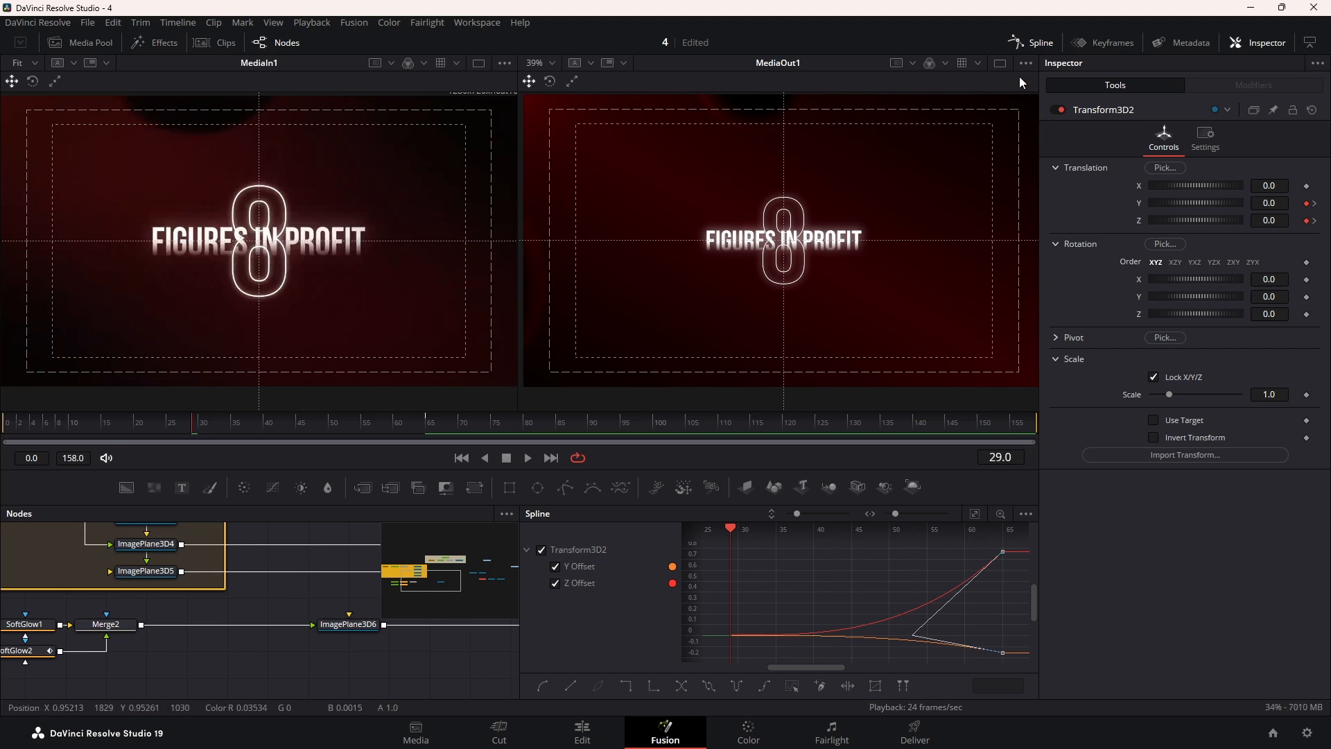
pyautogui.click(1033, 42)
pyautogui.moveTo(315, 423); pyautogui.dragTo(195, 430)
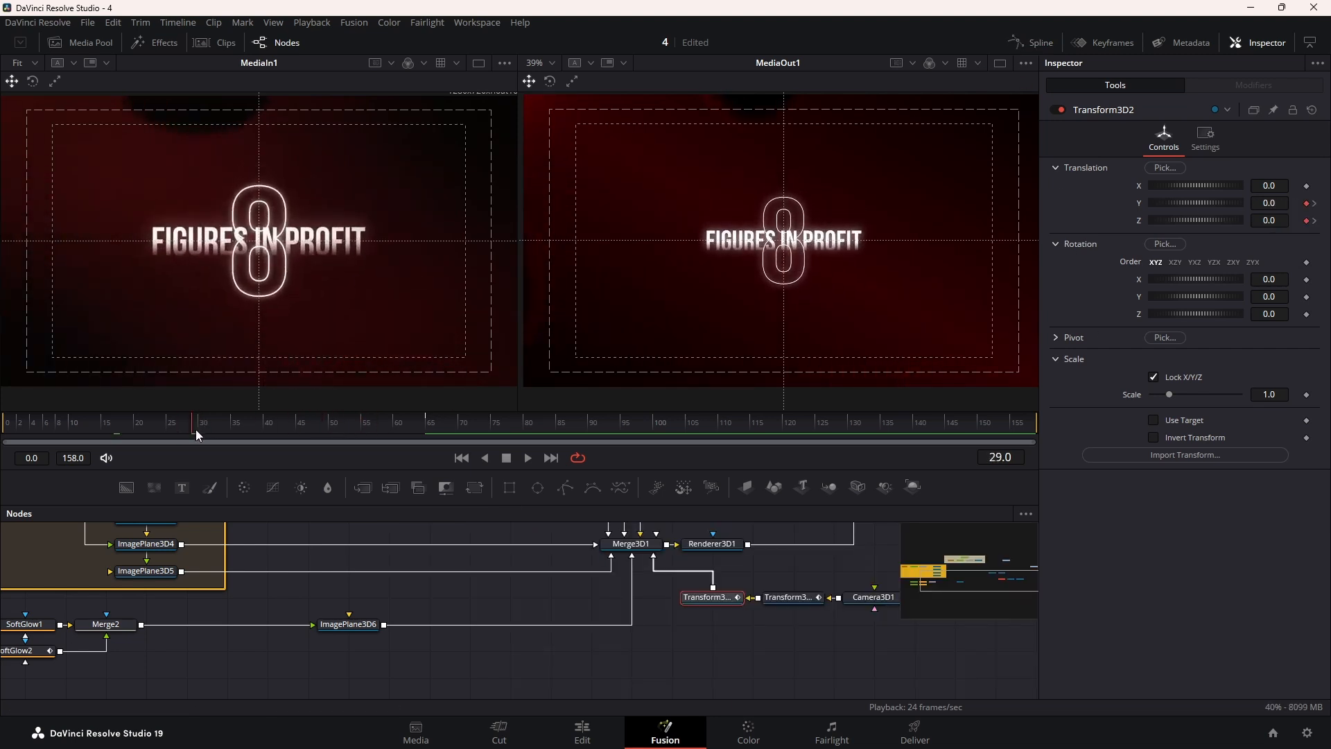
# Merge a new Background node as foreground between Merge2 and ImagePlane3D6 and set its alpha to 0.0
pyautogui.moveTo(148, 647); pyautogui.dragTo(429, 647)
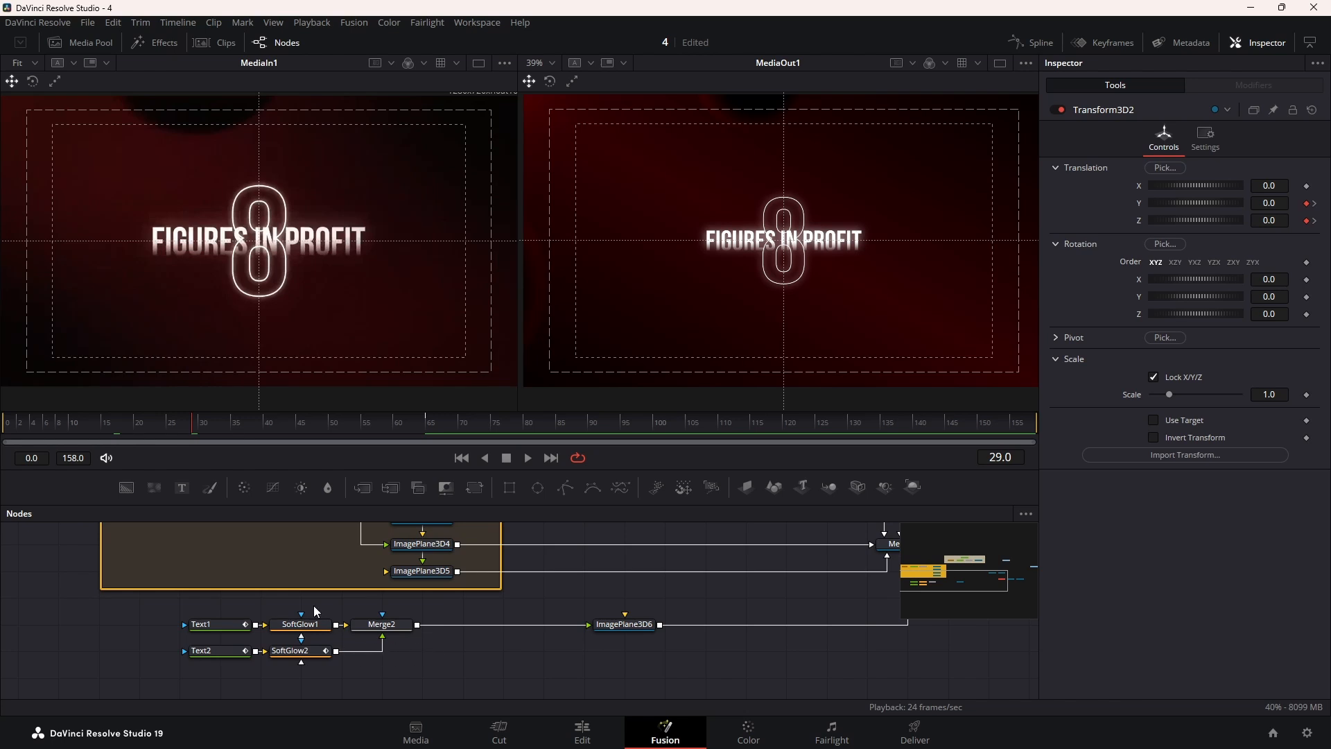
pyautogui.moveTo(126, 488); pyautogui.dragTo(416, 613)
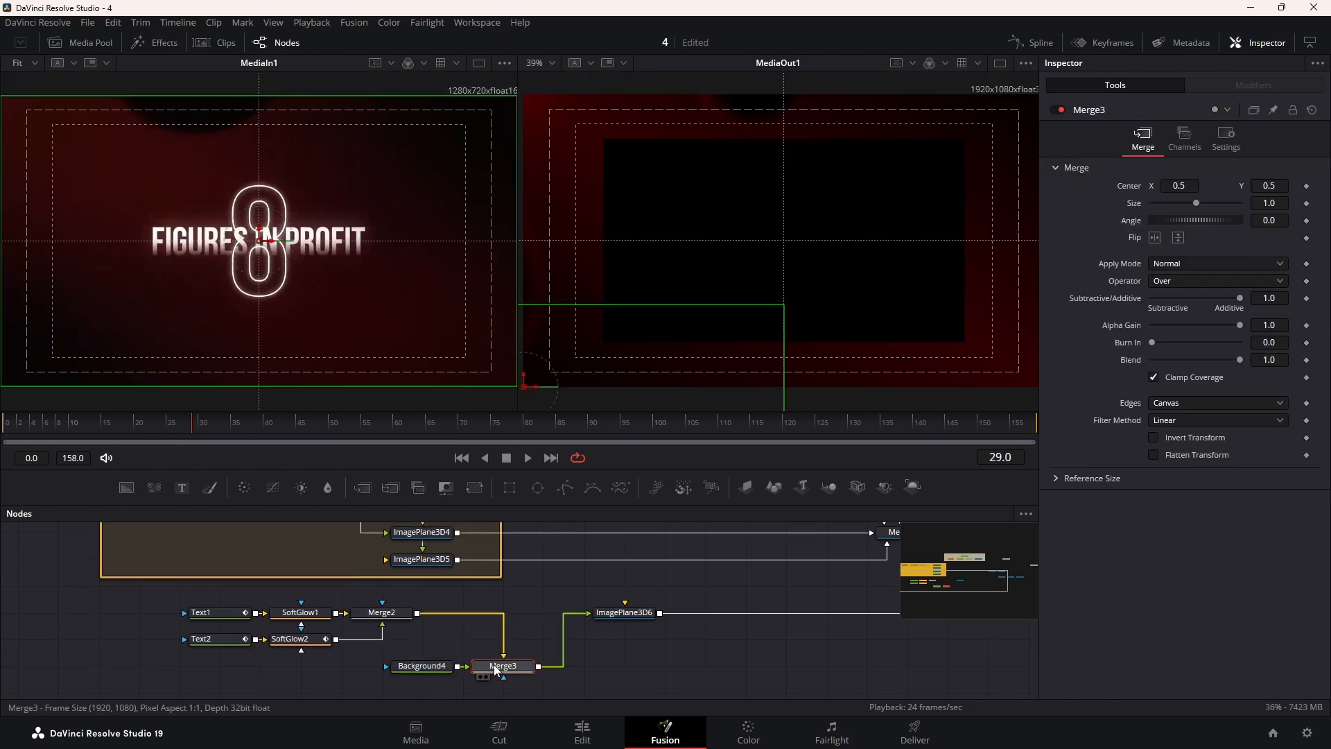
pyautogui.moveTo(497, 669); pyautogui.dragTo(497, 616)
pyautogui.click(421, 667)
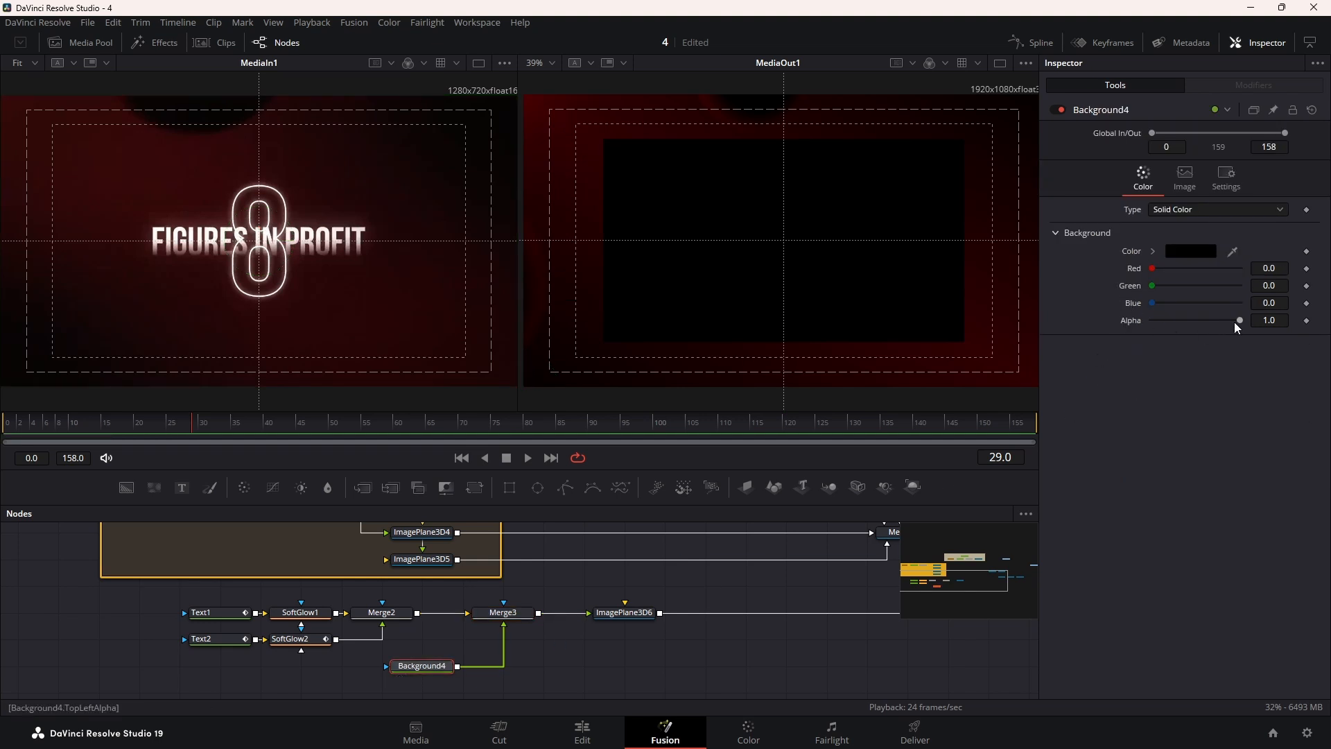
pyautogui.moveTo(1230, 321); pyautogui.dragTo(1078, 330)
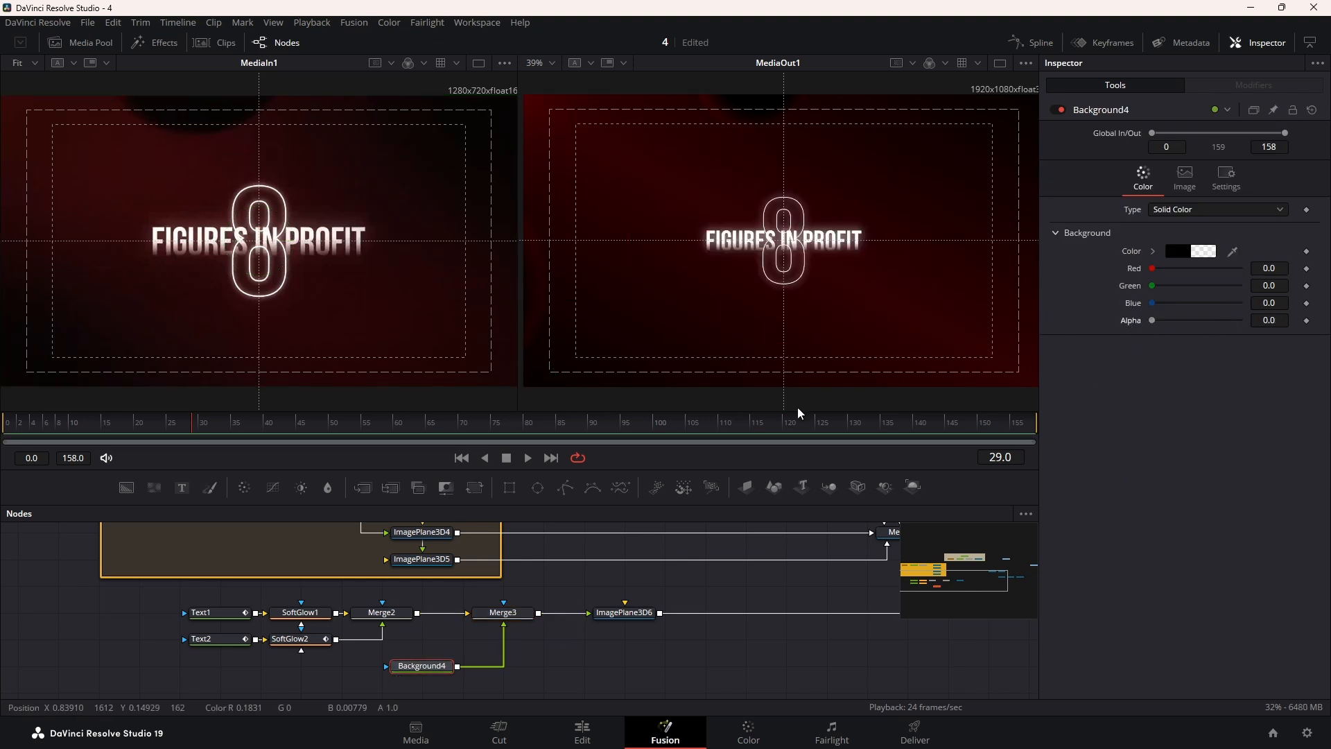
# Keyframe Merge3's blend at 1.0 on frame 29 and 0.244 on frame 60
pyautogui.click(499, 614)
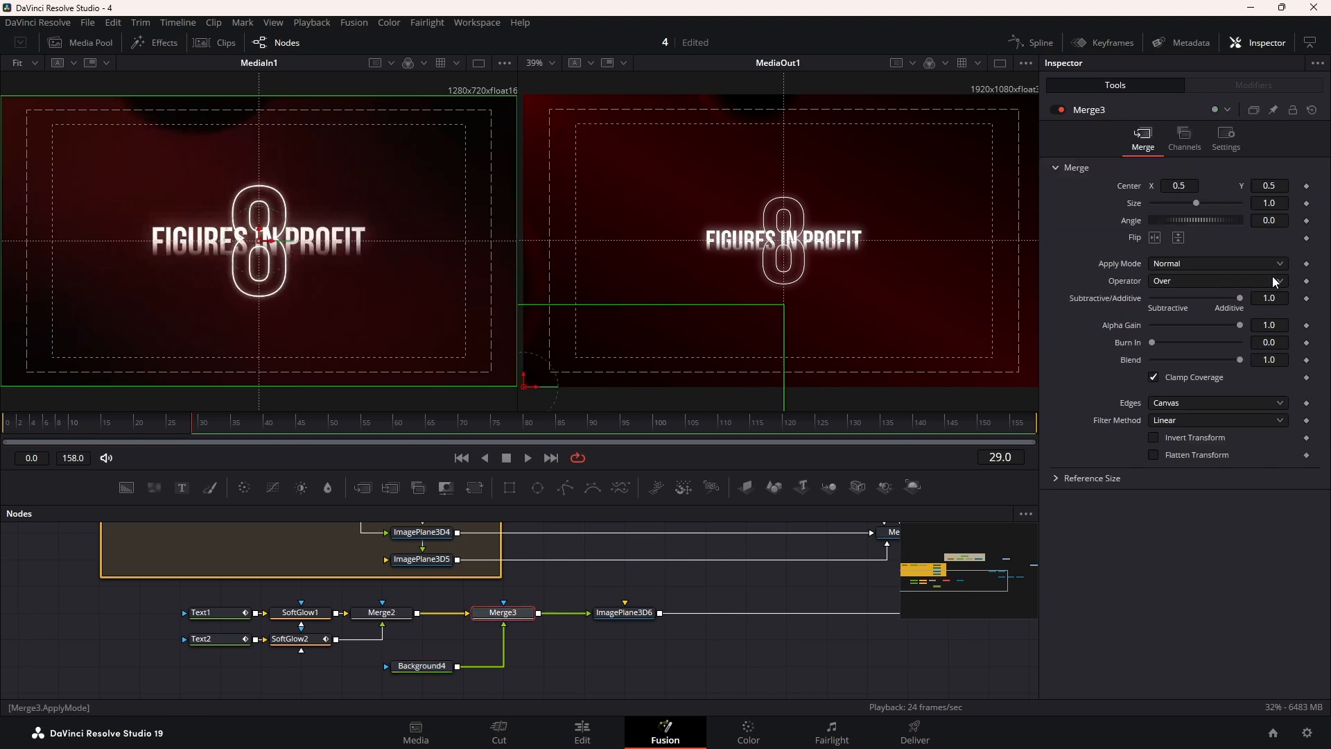
pyautogui.click(1306, 360)
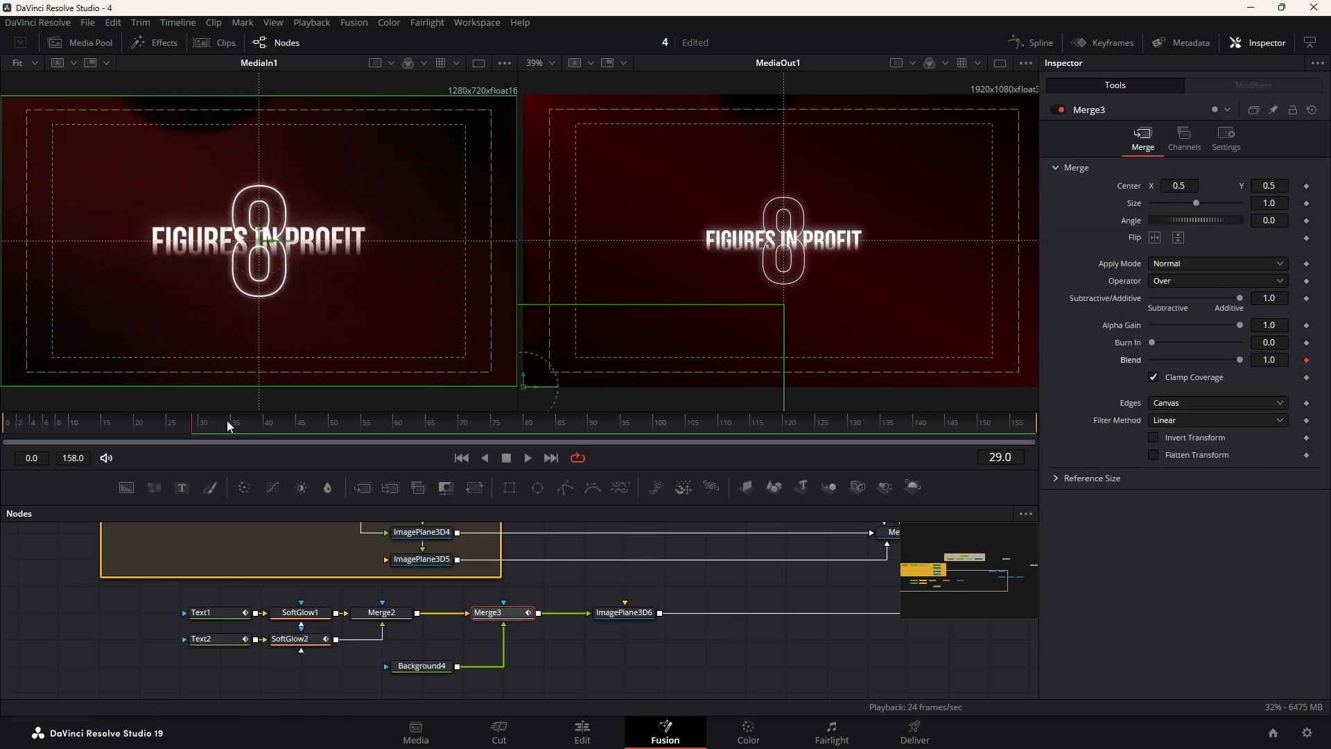
pyautogui.moveTo(226, 420); pyautogui.dragTo(399, 432)
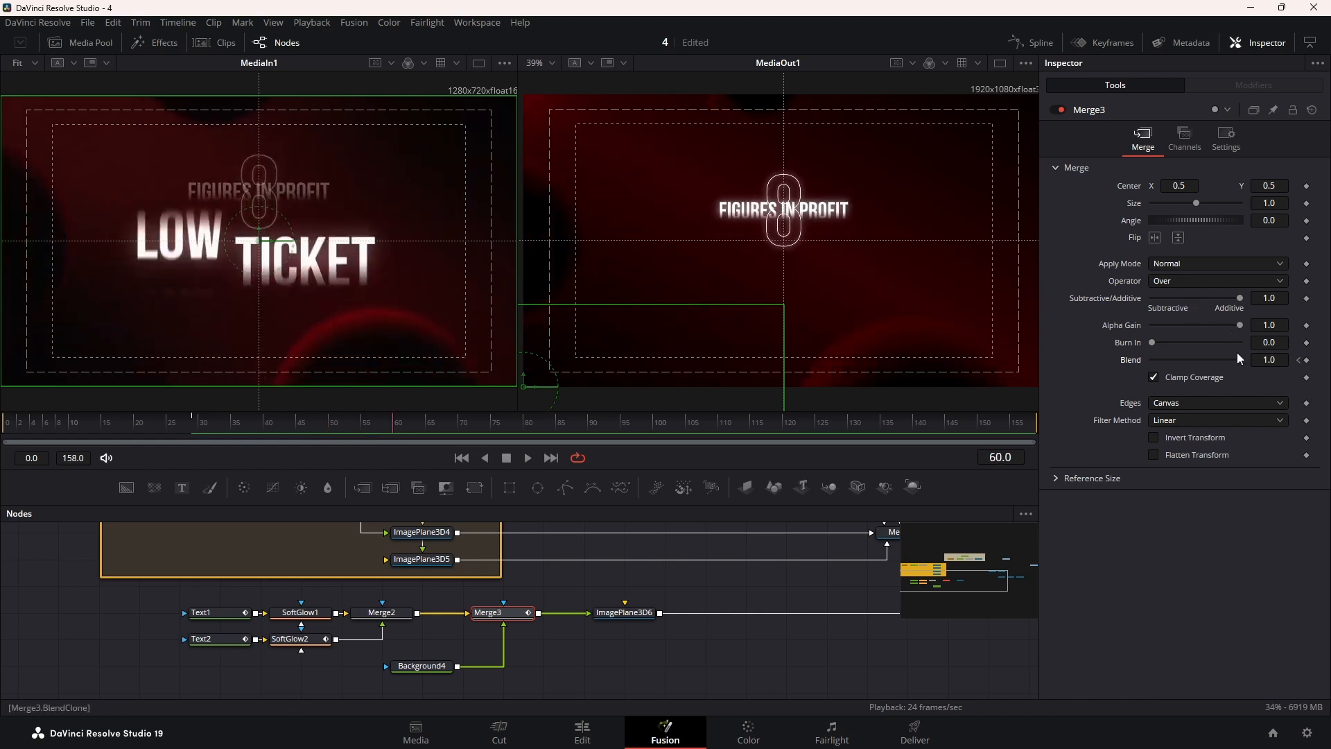
pyautogui.moveTo(1236, 356); pyautogui.dragTo(1171, 360)
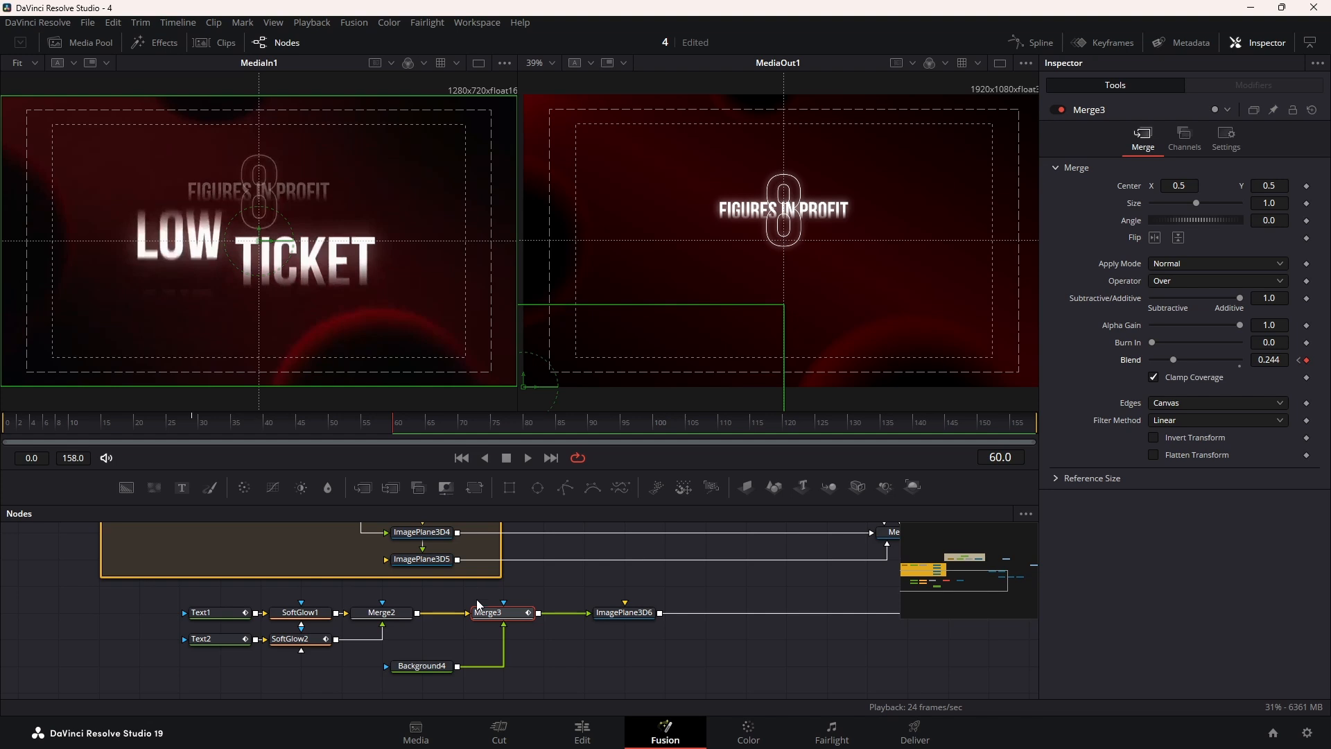
# Swap Merge3's foreground and background inputs so the title fades over the transparent Background4
pyautogui.click(491, 617)
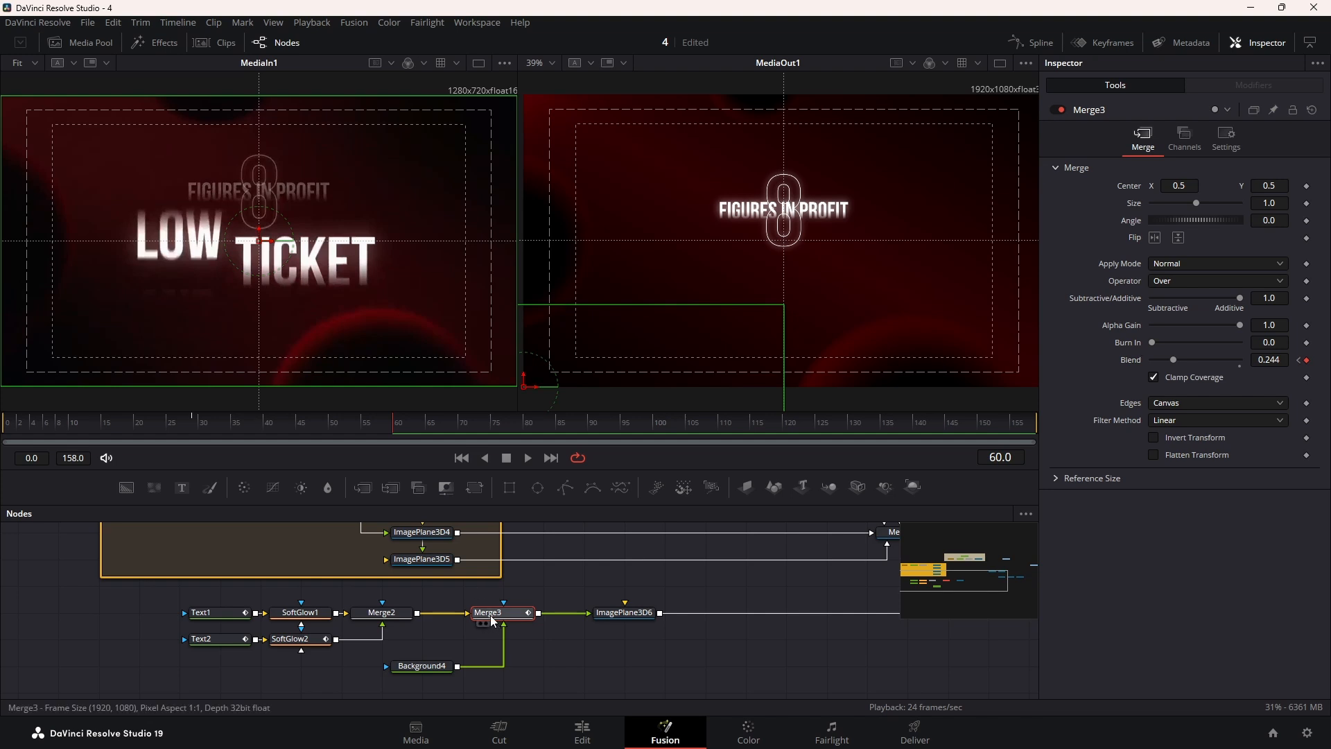
pyautogui.hotkey('ctrl', 't')
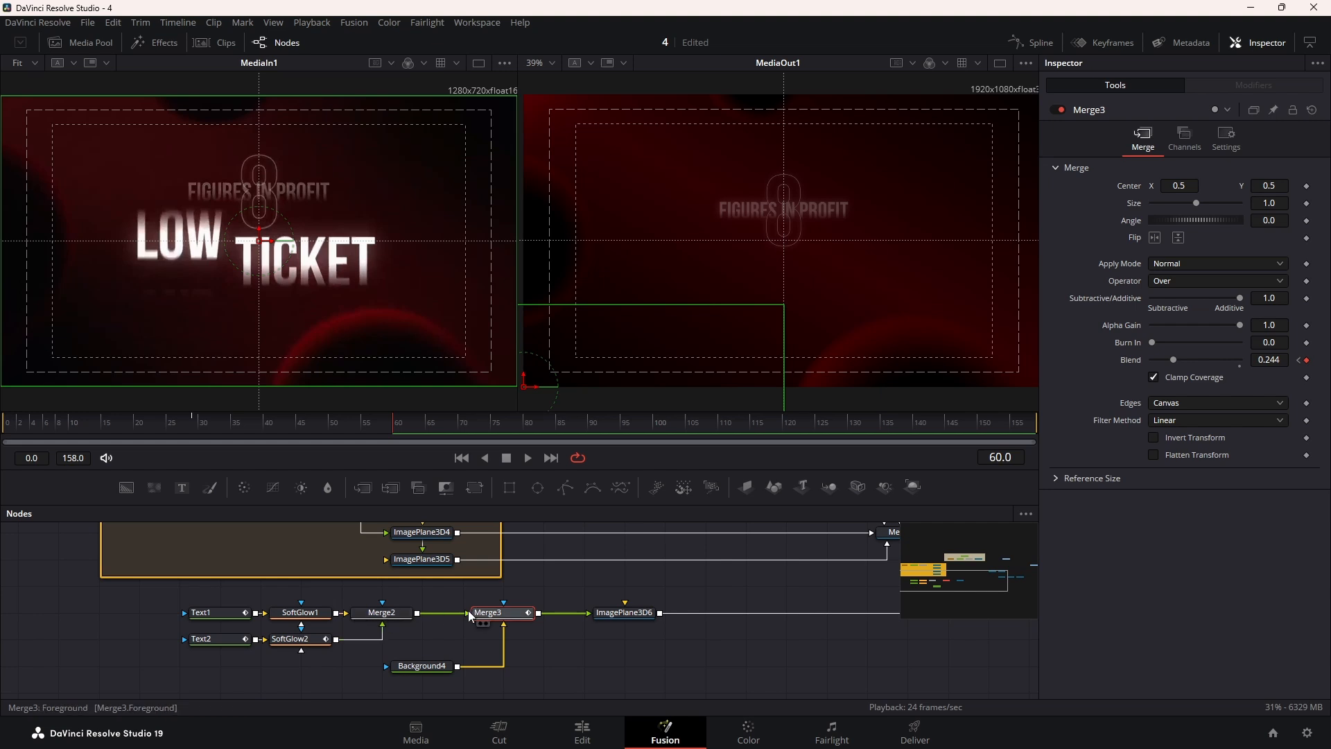
# Flatten Merge3's blend keyframes into a smooth ease, set the frame 60 value to 0.339, and scrub through the fade
pyautogui.click(1031, 43)
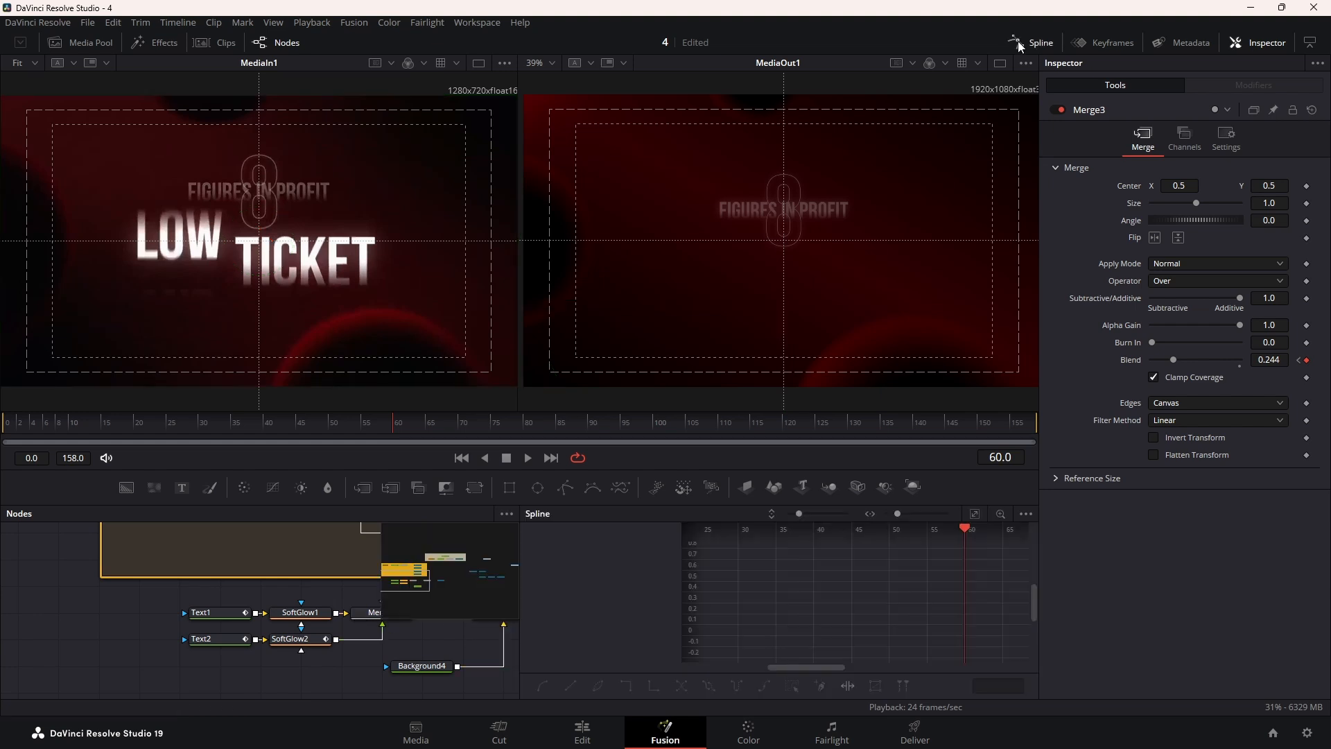
pyautogui.click(418, 665)
pyautogui.moveTo(437, 648); pyautogui.dragTo(324, 674)
pyautogui.click(388, 643)
pyautogui.click(541, 549)
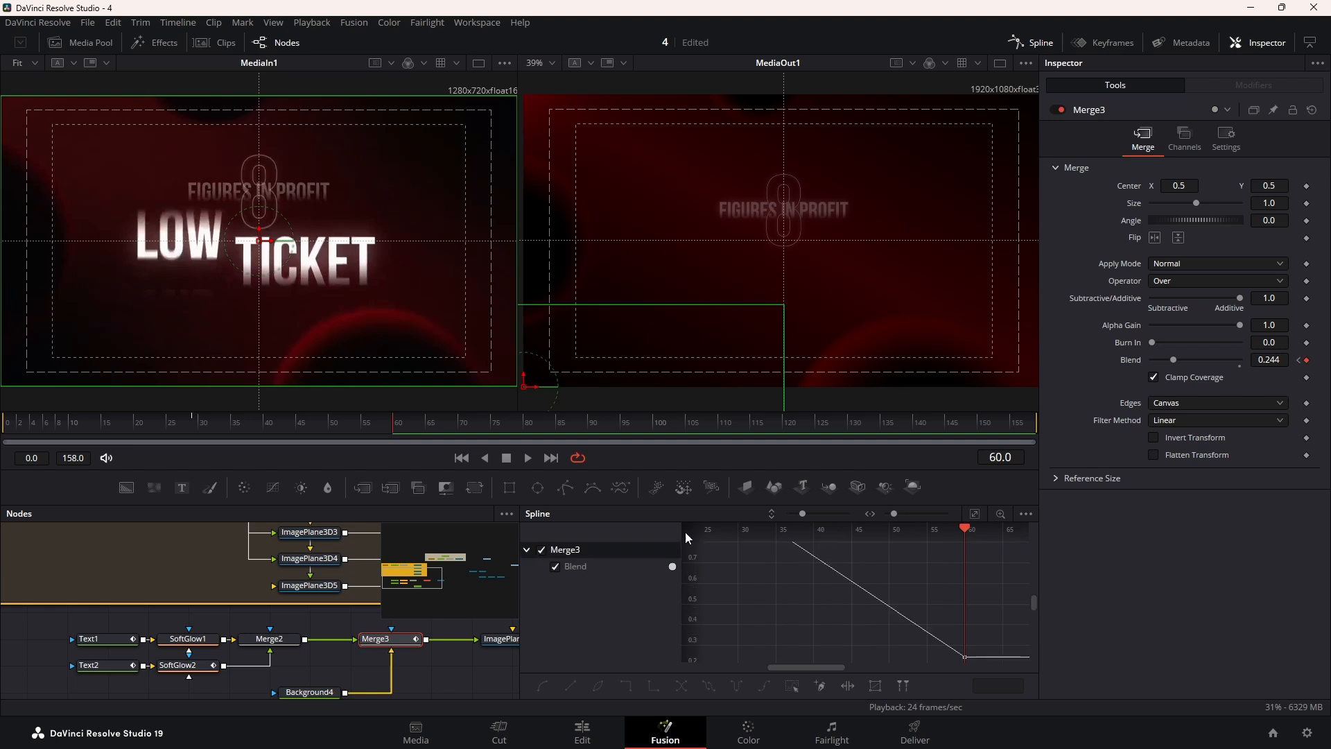
pyautogui.click(974, 513)
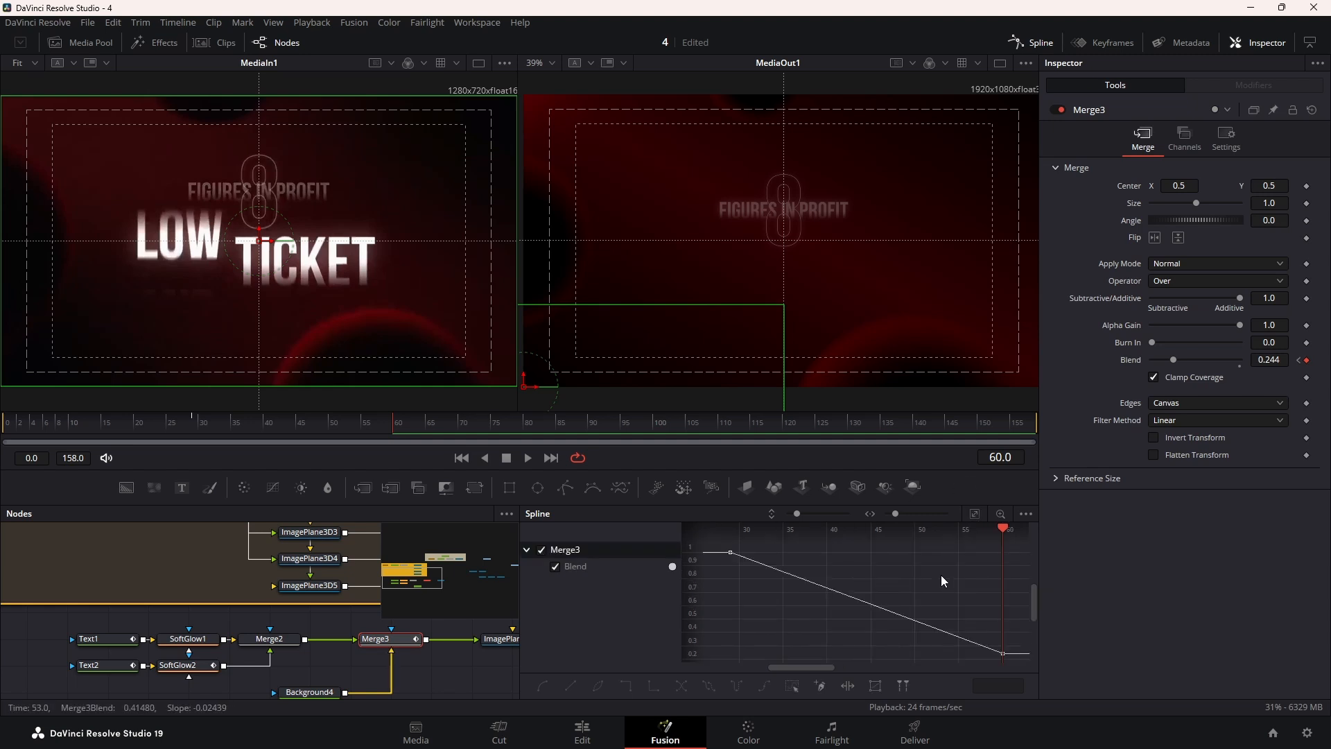
pyautogui.hotkey('ctrl', 'a')
pyautogui.press('f')
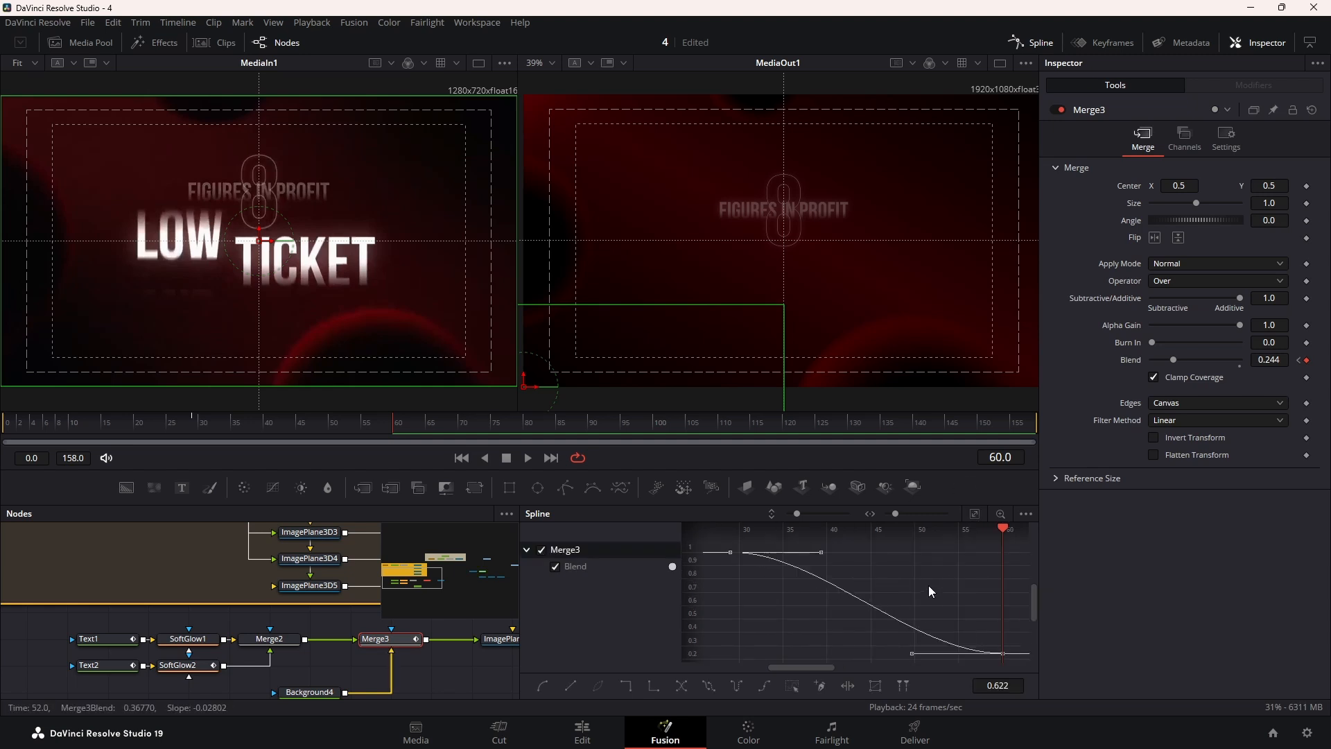
pyautogui.click(1016, 43)
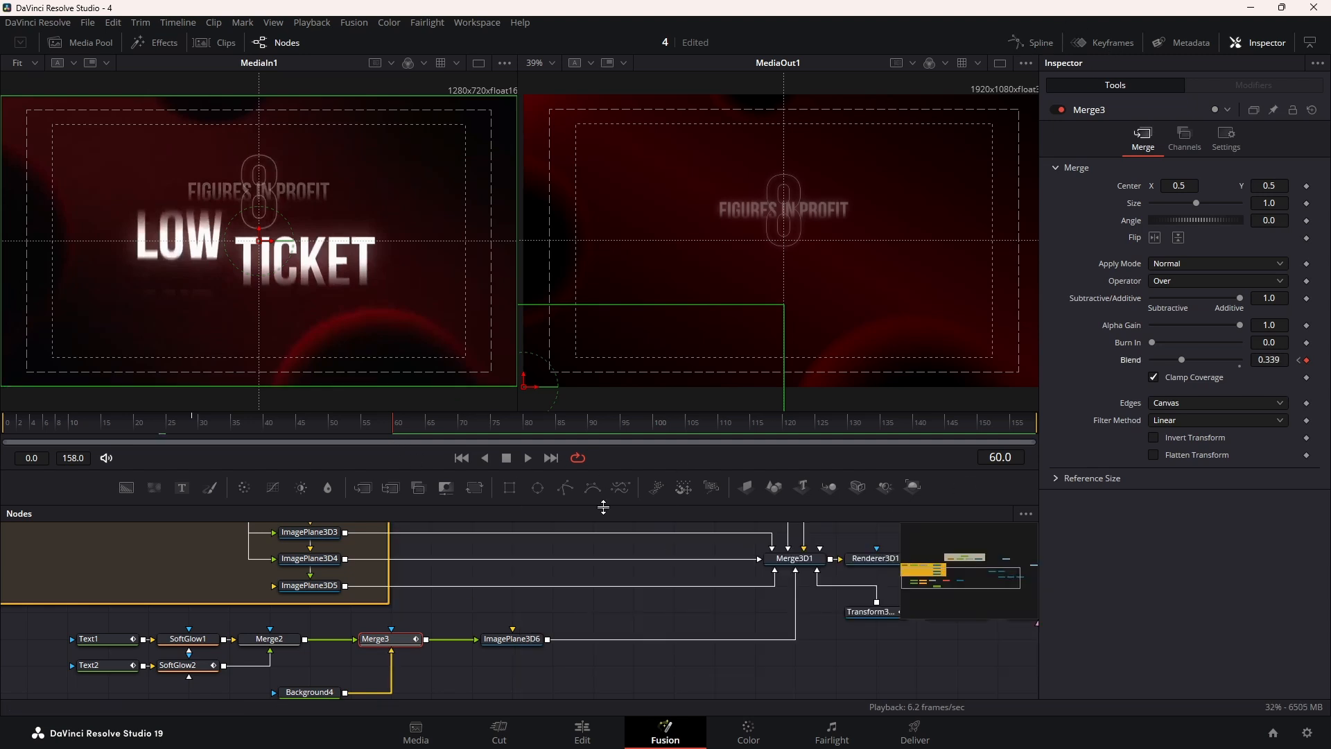
pyautogui.moveTo(327, 422); pyautogui.dragTo(393, 423)
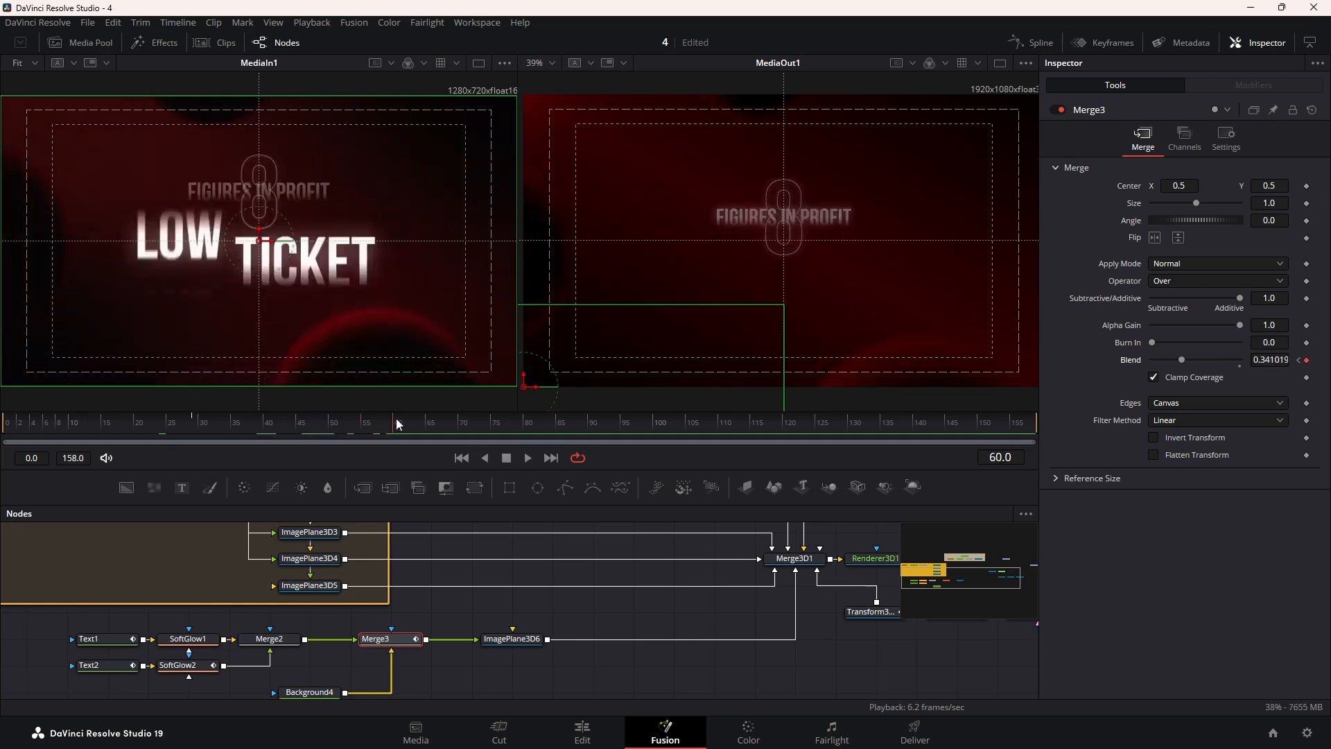
# Add an Underlay around the title nodes: Text1, Text2, SoftGlow1, SoftGlow2, Merge2, Merge3 and Background4
pyautogui.moveTo(485, 662); pyautogui.dragTo(591, 616)
pyautogui.moveTo(517, 575); pyautogui.dragTo(173, 663)
pyautogui.hotkey('shift', 'space')
pyautogui.write('TR')
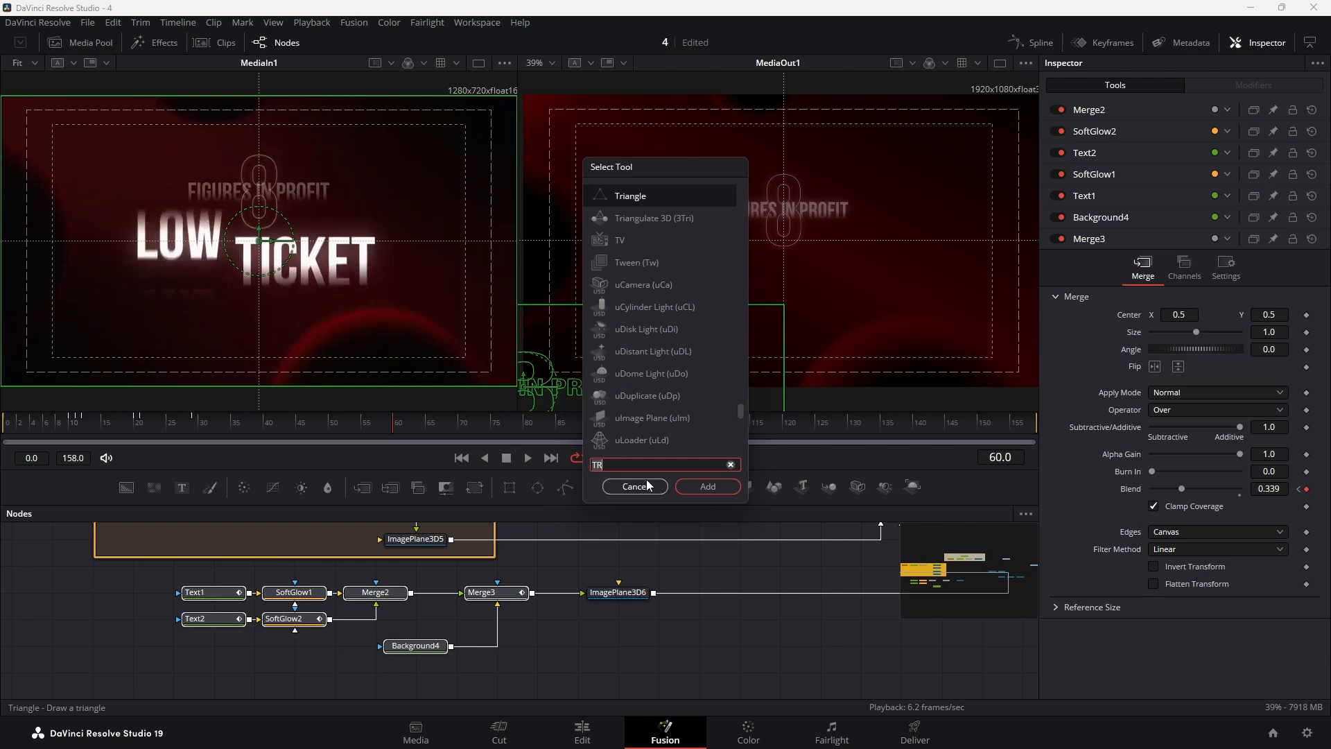
pyautogui.press('BackSpace')
pyautogui.press('BackSpace')
pyautogui.write('UND')
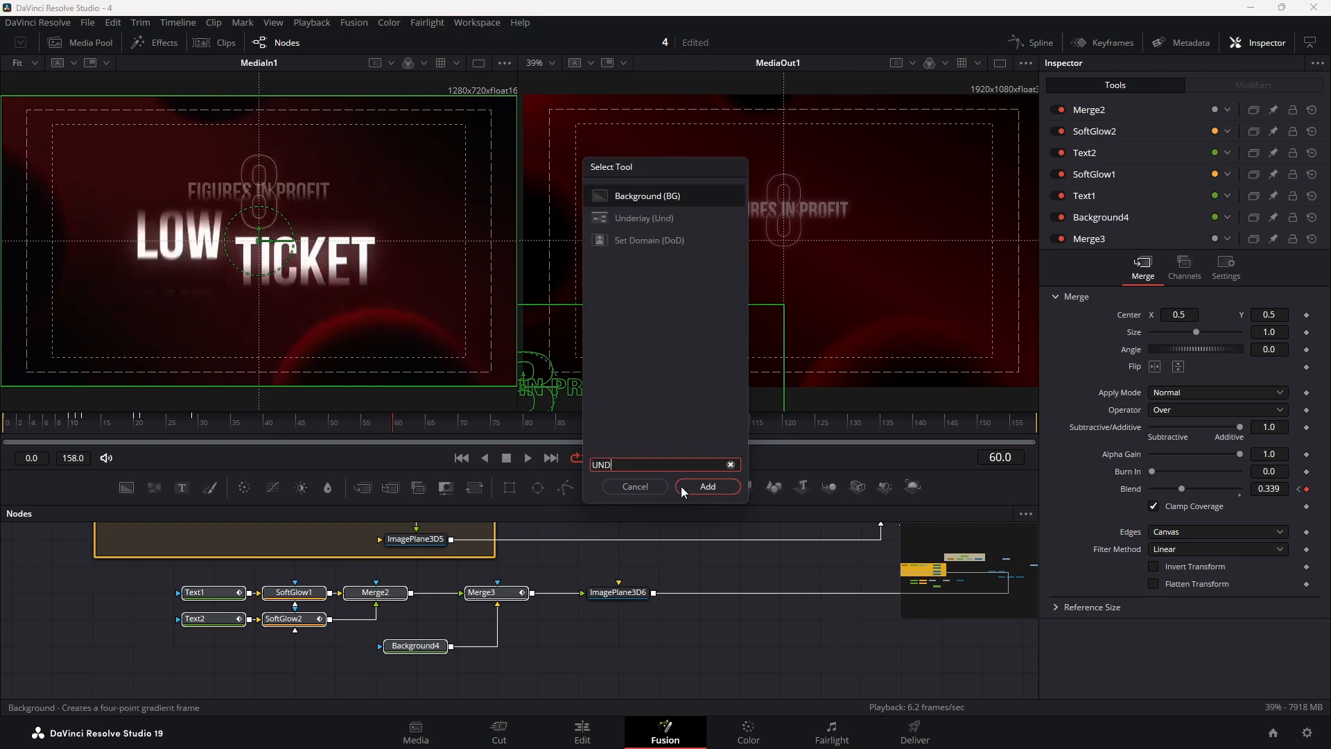
pyautogui.write('E')
pyautogui.click(707, 487)
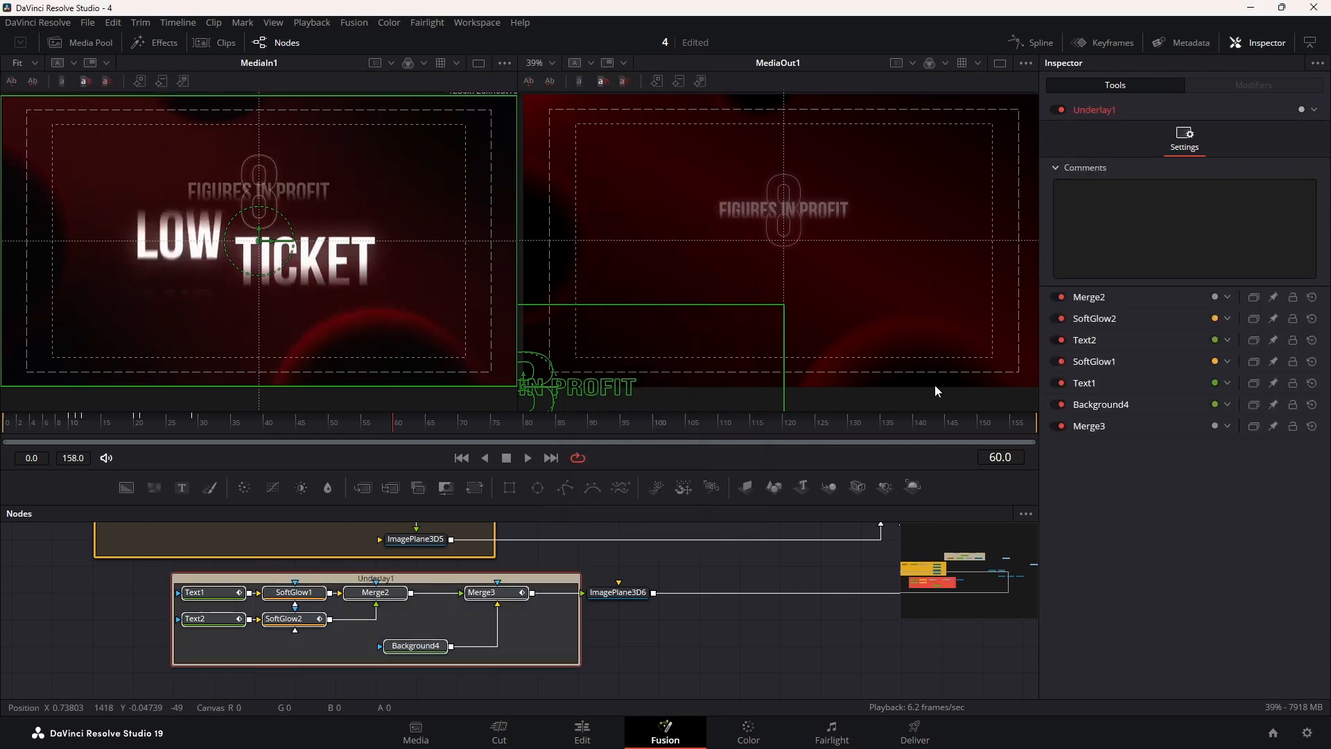
# Rename the new underlay to TEXT
pyautogui.press('F2')
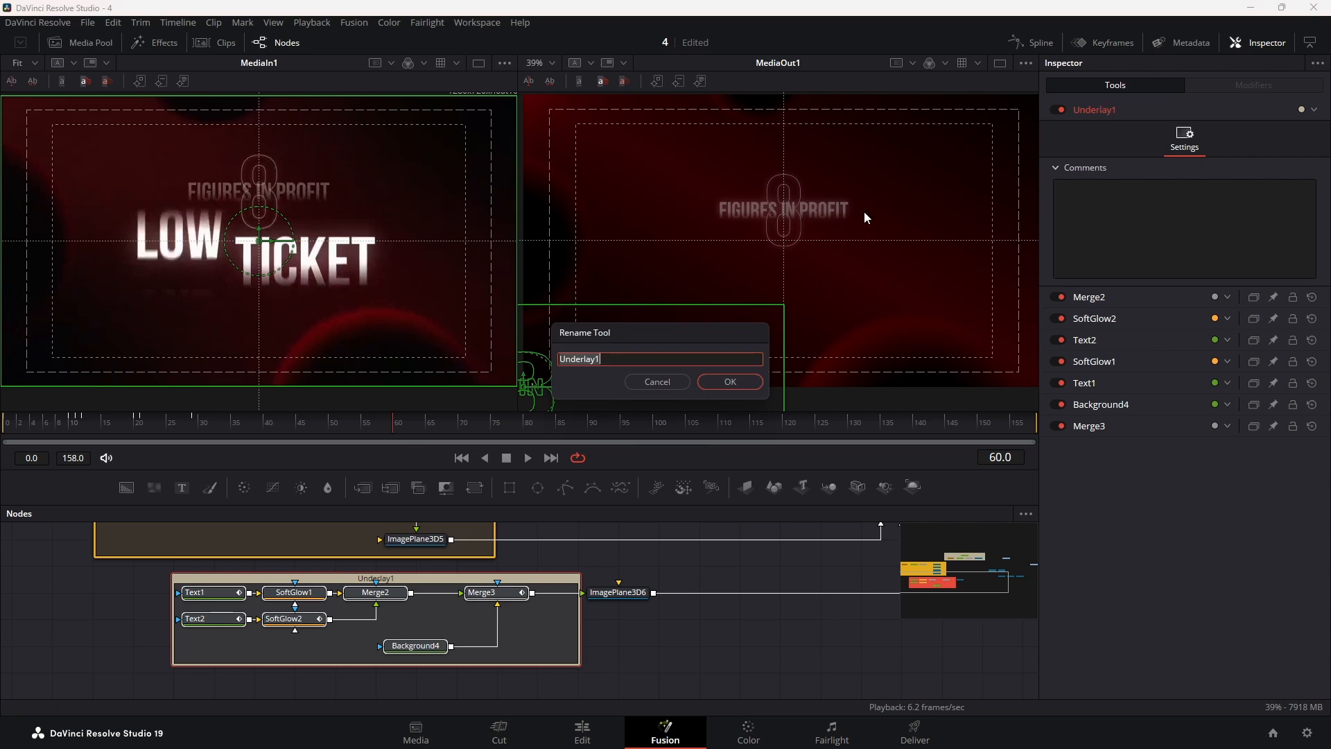
pyautogui.write('TEXT')
pyautogui.press('Return')
# Move the TEXT group away from the merge, tuck Background4 directly beneath Merge3, and place ImagePlane3D6 inside the underlay
pyautogui.moveTo(491, 594); pyautogui.dragTo(329, 594)
pyautogui.click(295, 634)
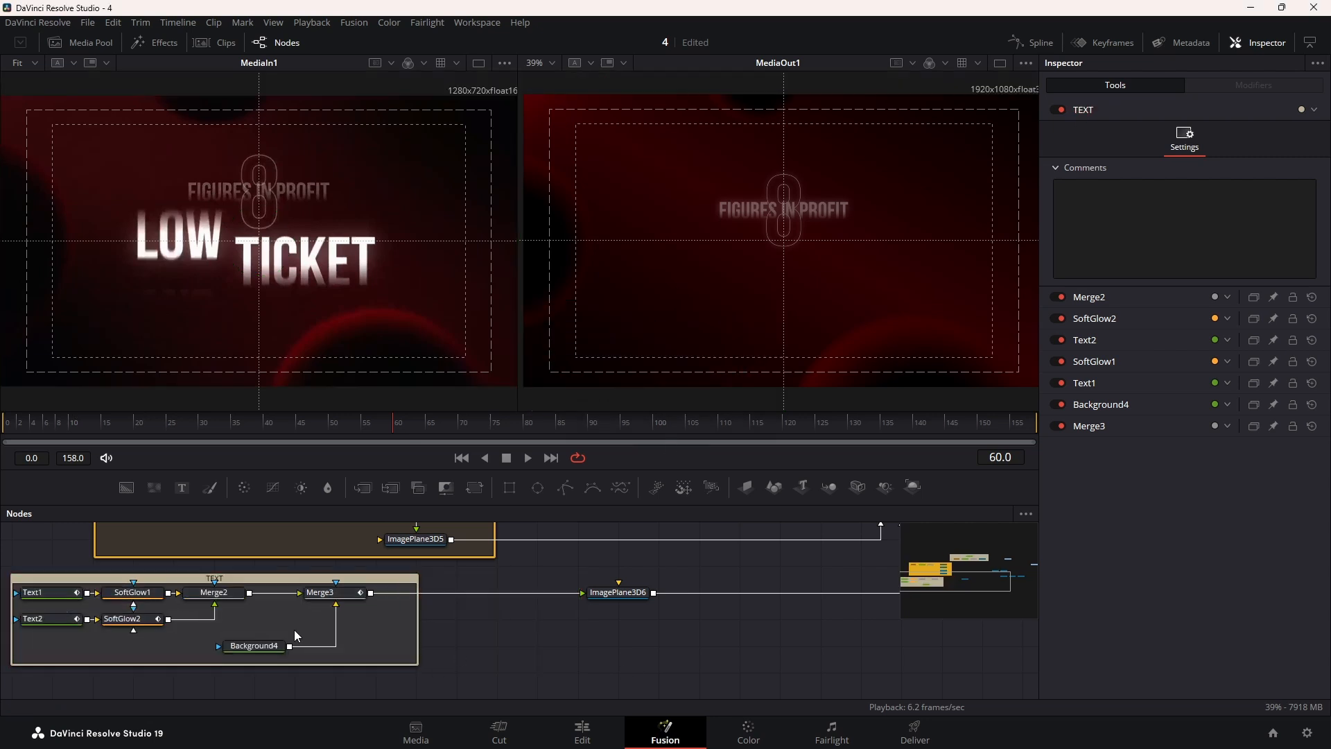
pyautogui.moveTo(263, 645); pyautogui.dragTo(344, 618)
pyautogui.moveTo(323, 665); pyautogui.dragTo(324, 653)
pyautogui.moveTo(532, 657); pyautogui.dragTo(487, 663)
pyautogui.moveTo(375, 638); pyautogui.dragTo(487, 638)
pyautogui.moveTo(570, 601); pyautogui.dragTo(407, 602)
pyautogui.moveTo(645, 652); pyautogui.dragTo(524, 601)
# Add a Text node in the empty area beside the TEXT group, with LOW, MID and HIGH on separate lines
pyautogui.moveTo(182, 488); pyautogui.dragTo(508, 638)
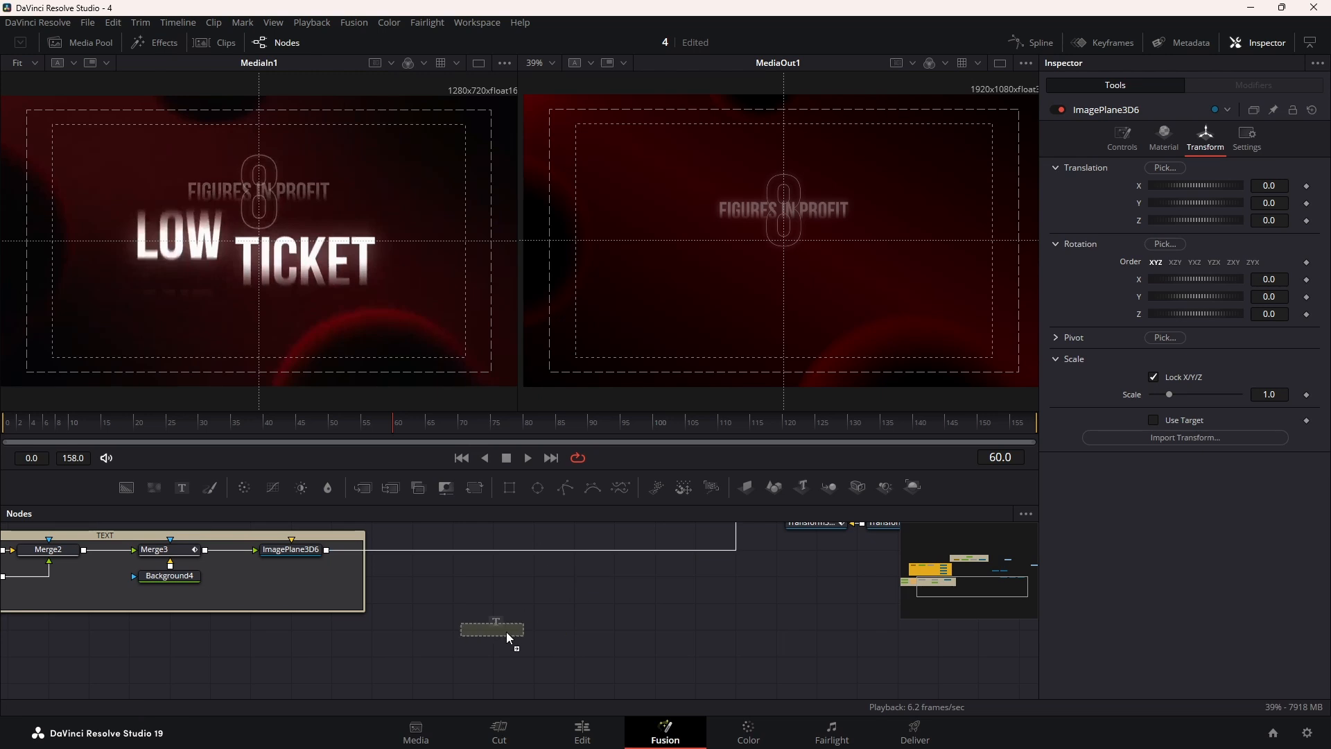
pyautogui.click(1210, 260)
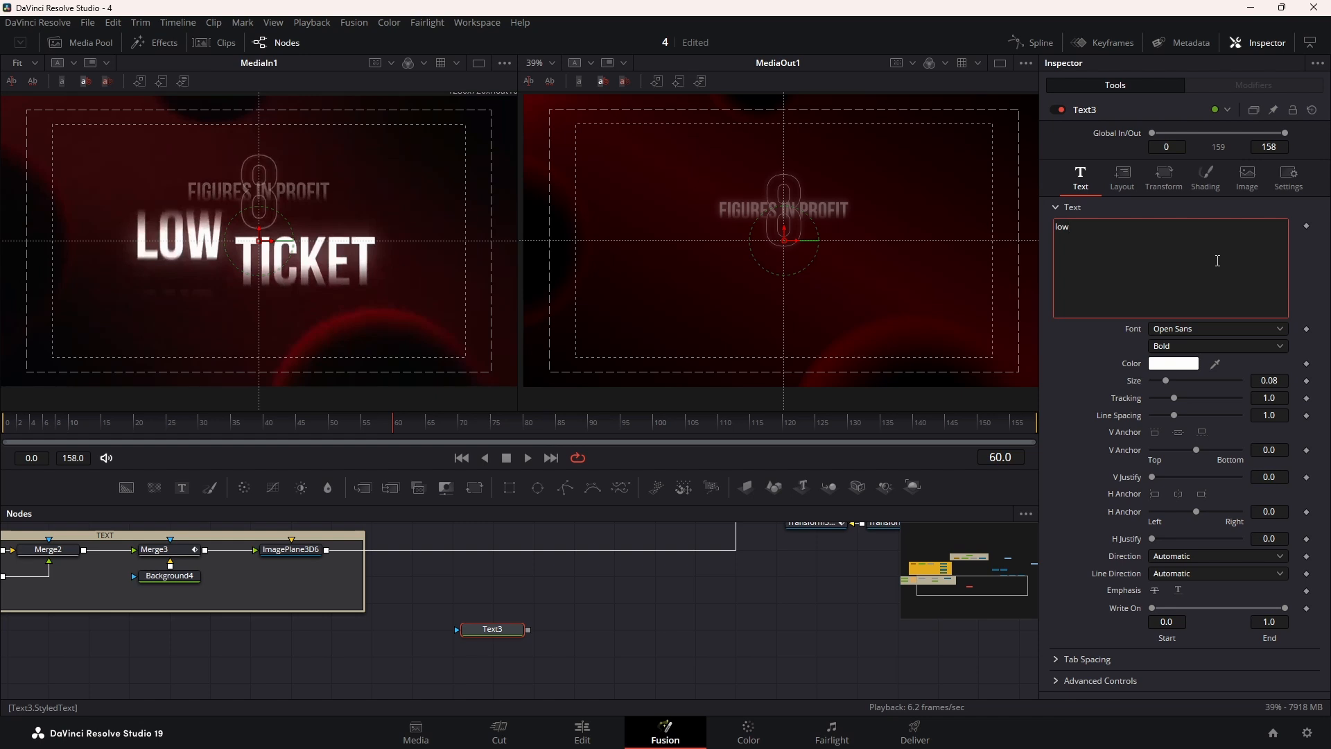
pyautogui.write('low')
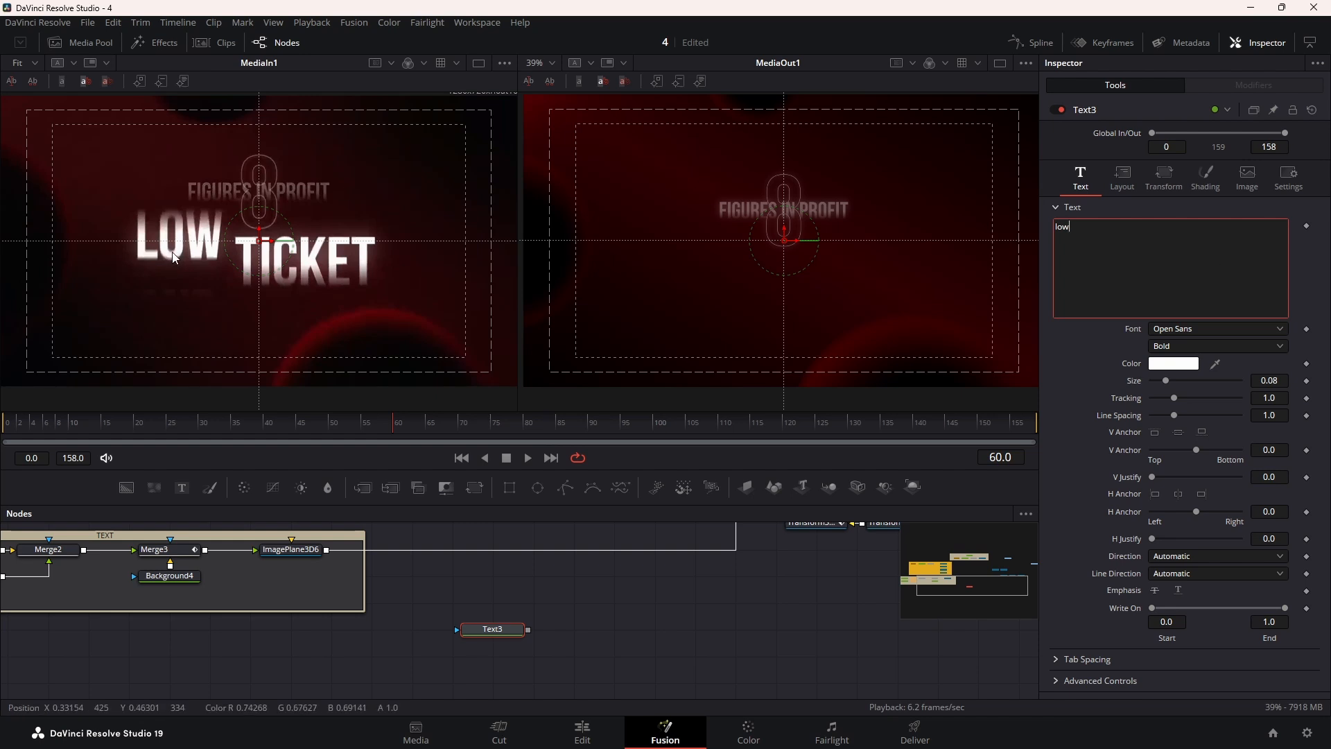
pyautogui.press('BackSpace')
pyautogui.press('BackSpace')
pyautogui.press('BackSpace')
pyautogui.write('LOW')
pyautogui.press('Return')
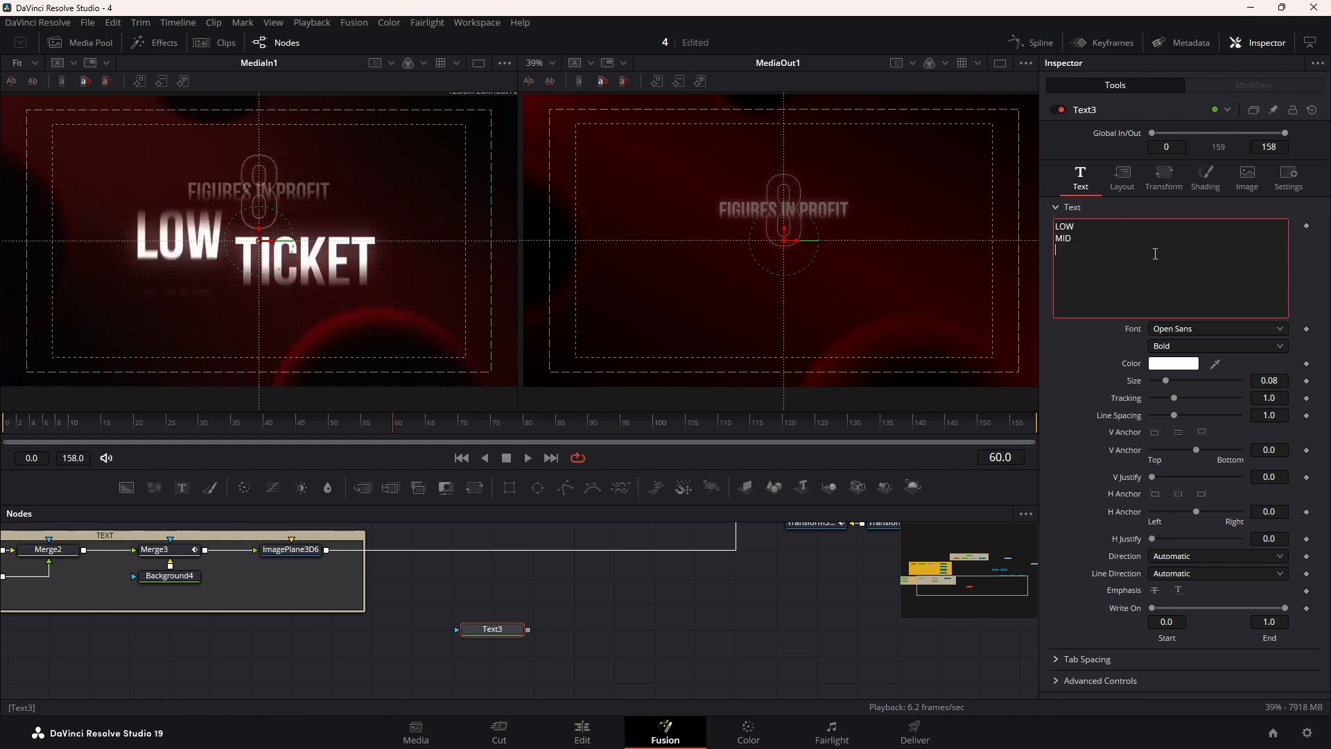
pyautogui.write('HIGH')
# Add a second Text node reading TICKET, merge it over the LOW/MID/HIGH text, and show the merge in the MediaOut1 viewer
pyautogui.moveTo(496, 430); pyautogui.dragTo(551, 434)
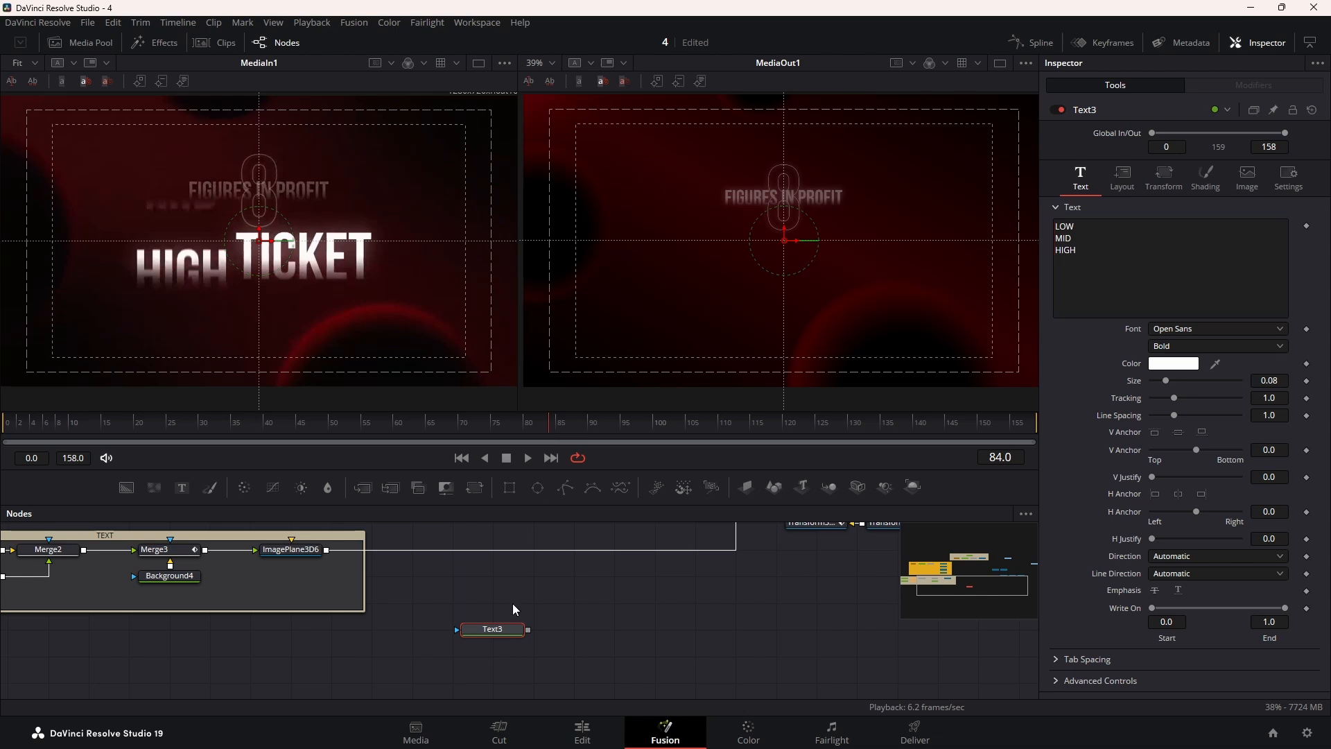
pyautogui.moveTo(183, 489); pyautogui.dragTo(510, 592)
pyautogui.write('TIC')
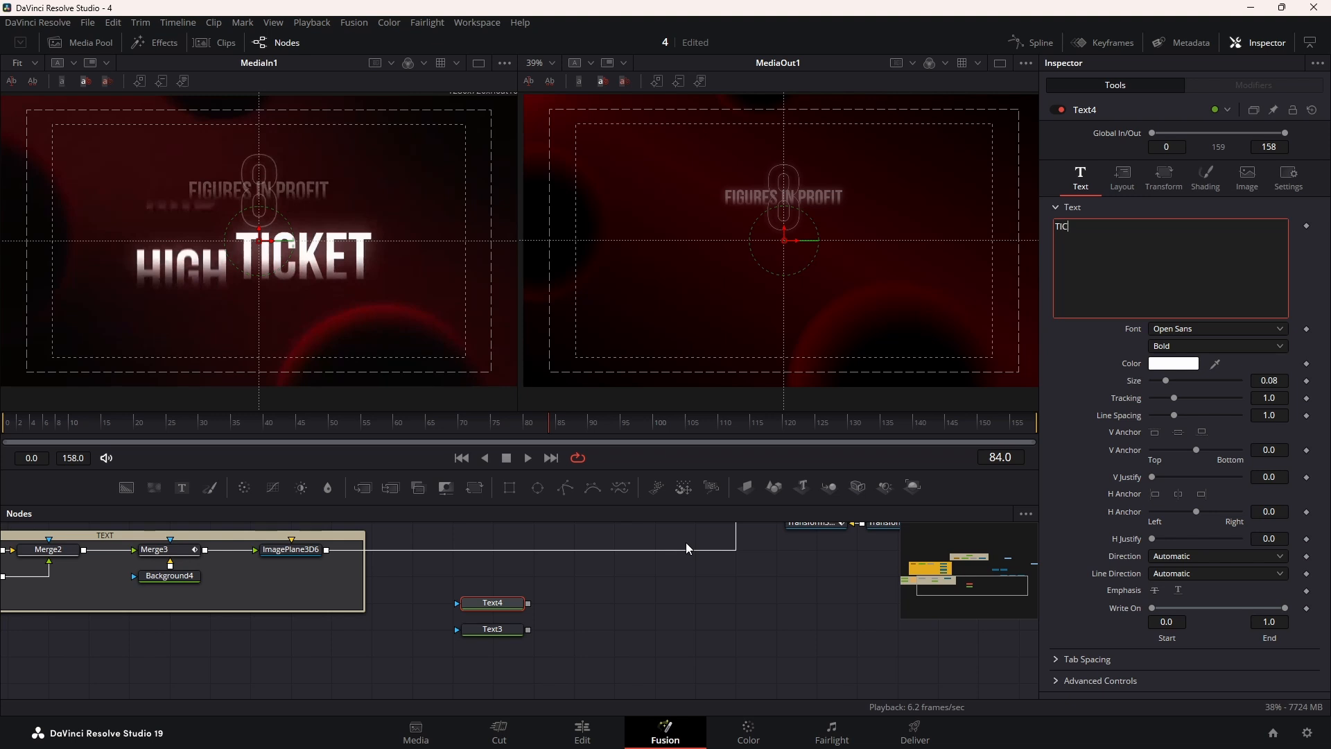
pyautogui.write('KET')
pyautogui.moveTo(528, 603); pyautogui.dragTo(754, 234)
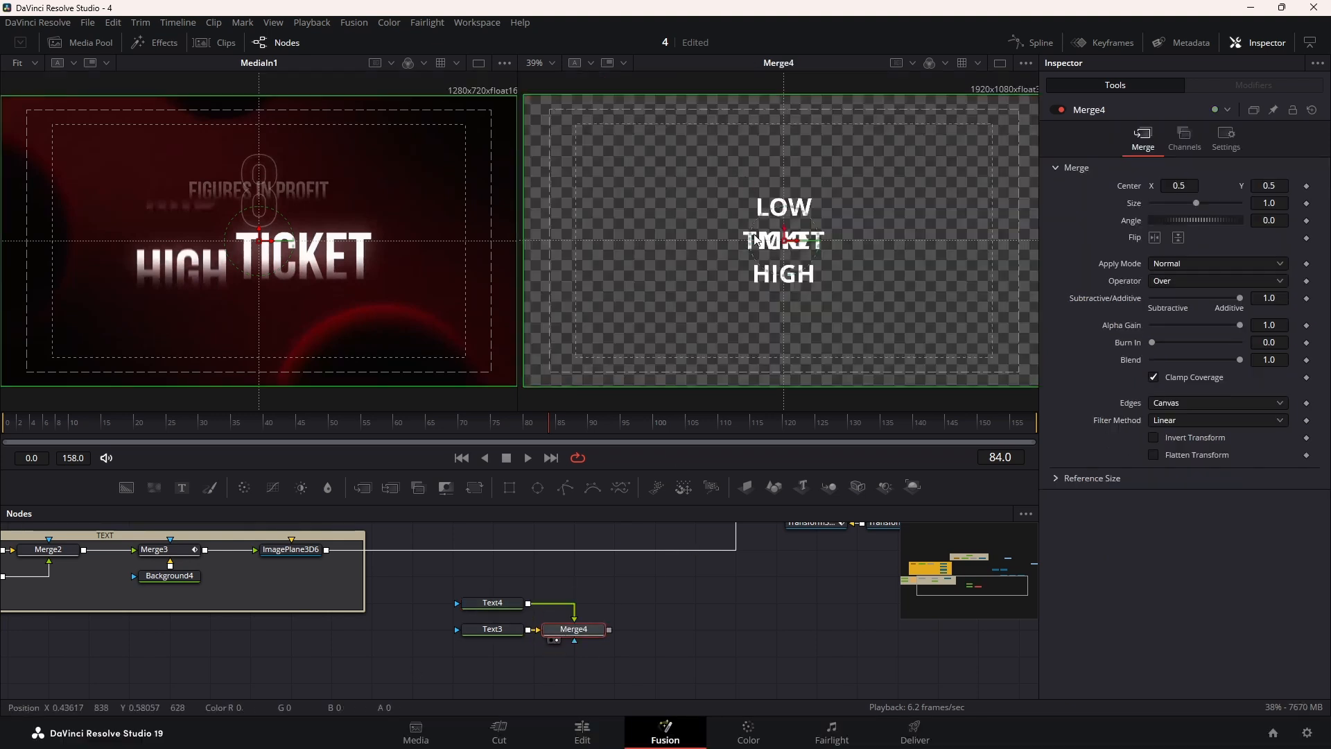
pyautogui.click(671, 635)
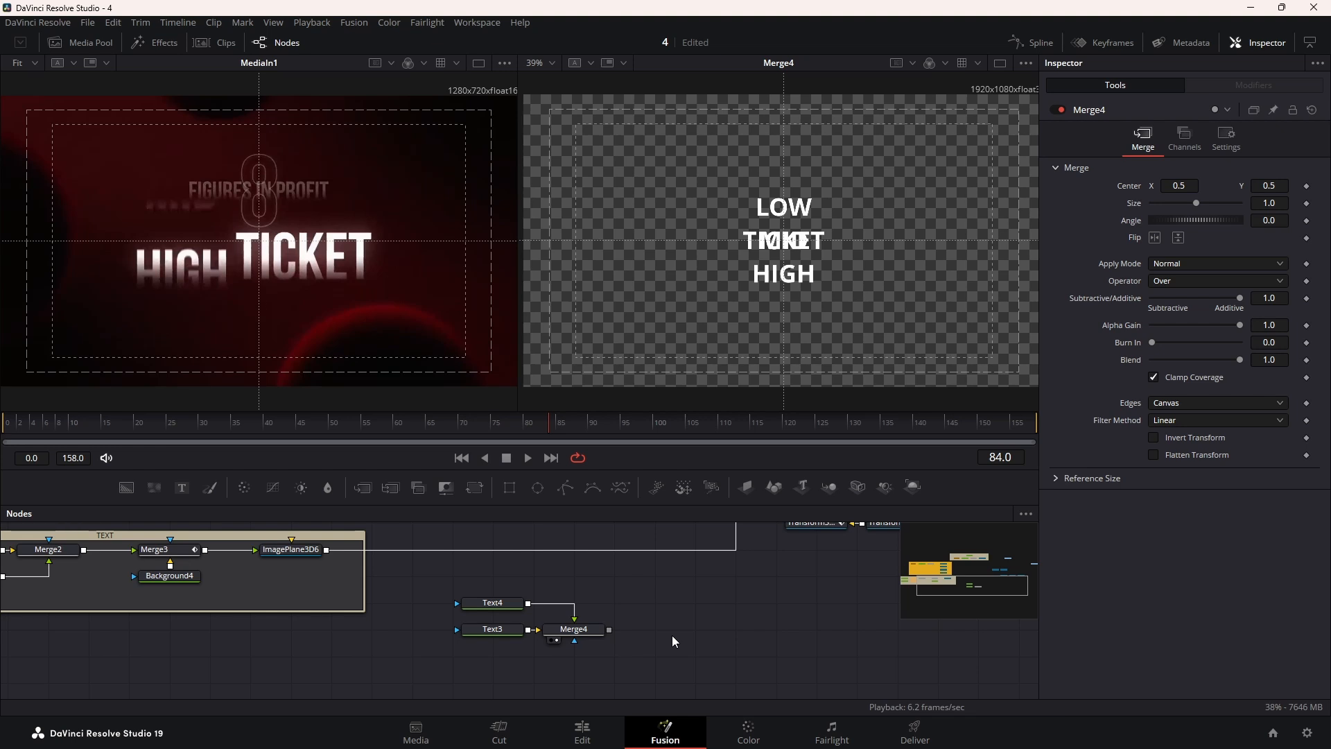
# Set Text3's layout center to X 0.355 and Y 0.387 so LOW lines up beside TICKET
pyautogui.click(506, 626)
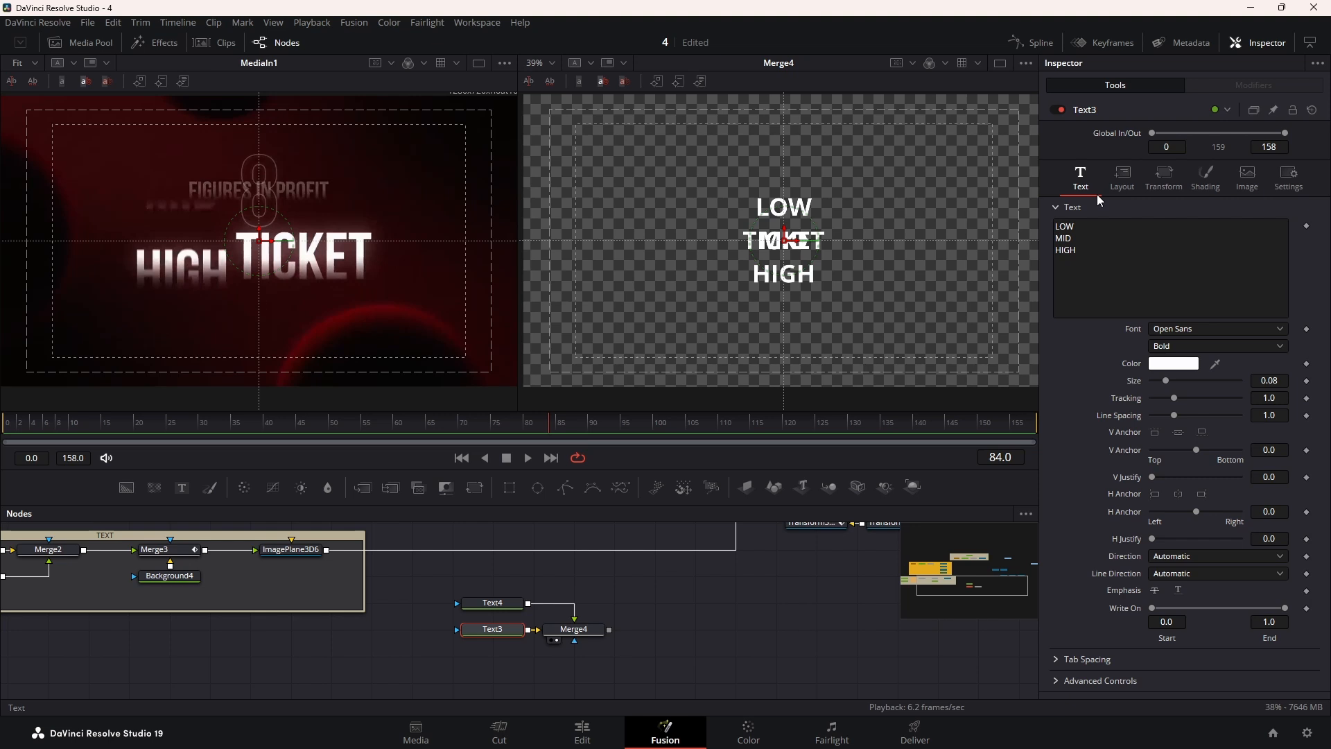
pyautogui.click(1122, 177)
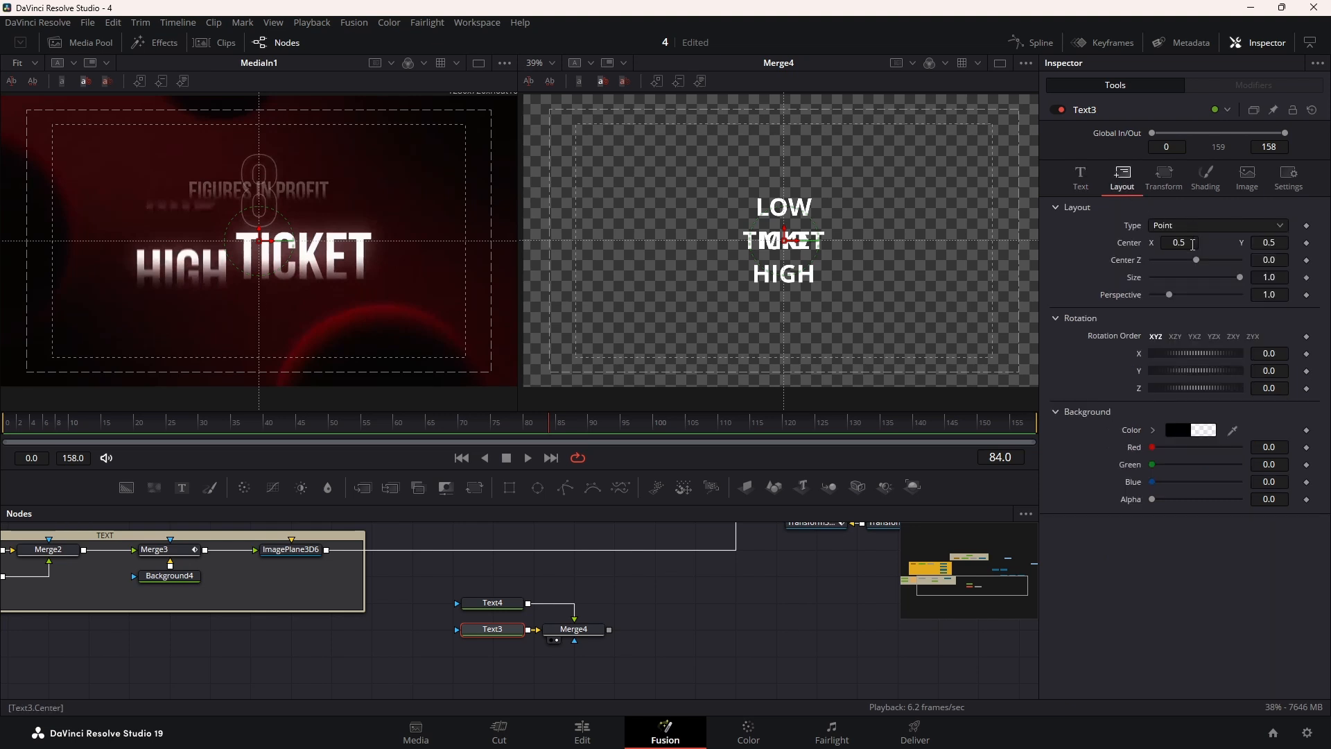
pyautogui.moveTo(1193, 244); pyautogui.dragTo(1093, 244)
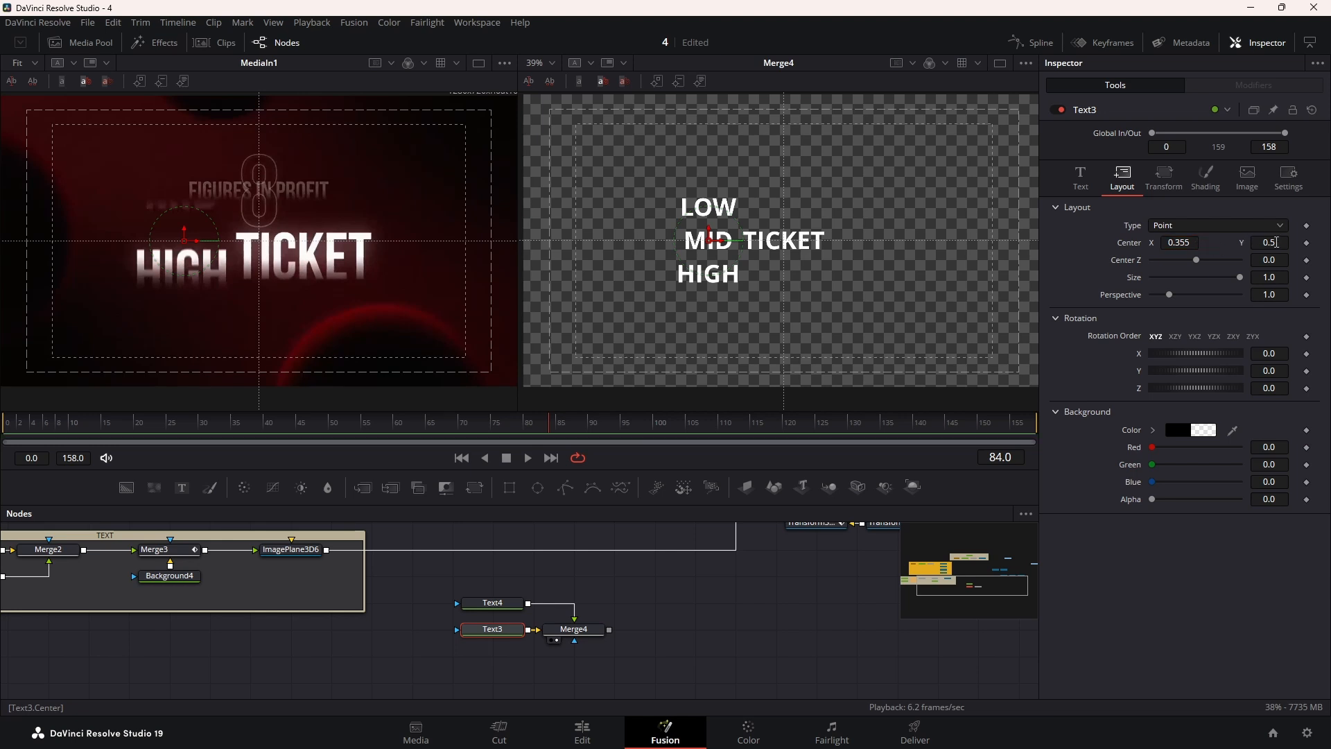
pyautogui.moveTo(1276, 243); pyautogui.dragTo(1330, 243)
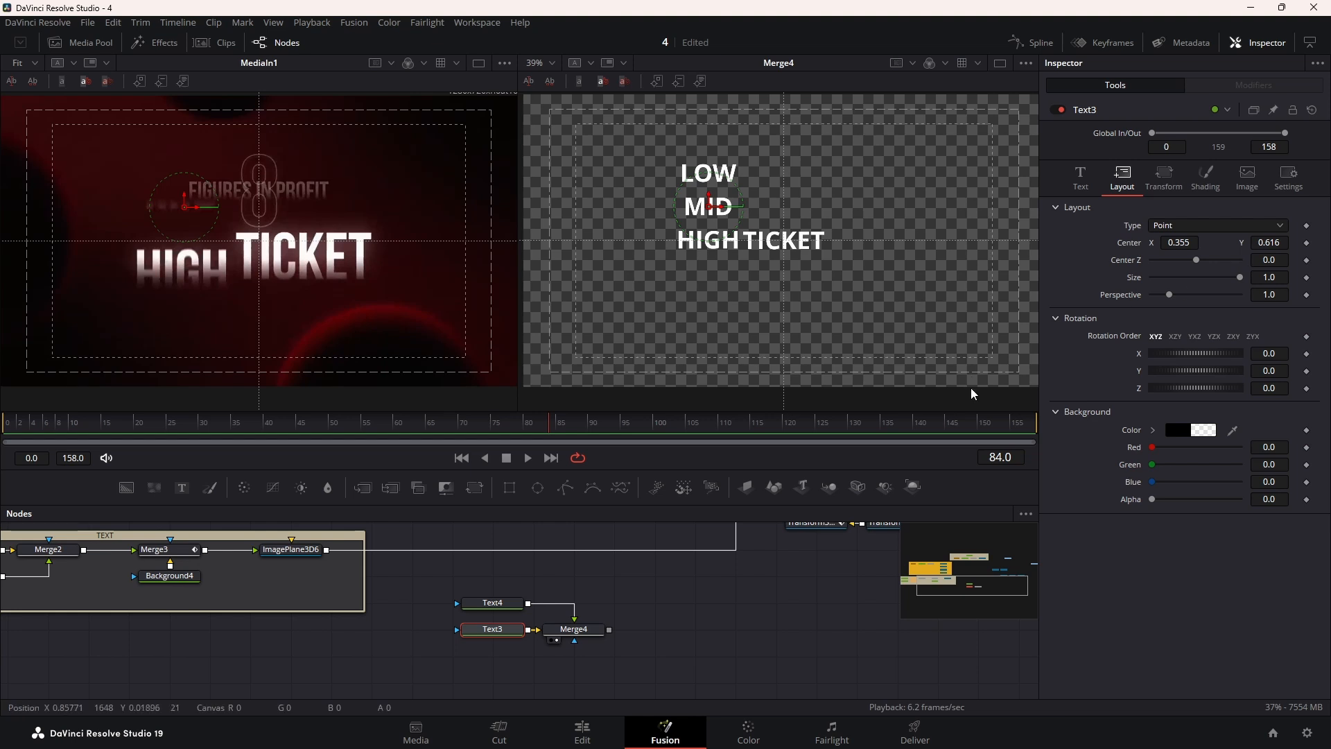
pyautogui.moveTo(1274, 242); pyautogui.dragTo(1115, 243)
pyautogui.scroll(3, 757, 251)
pyautogui.scroll(2, 761, 257)
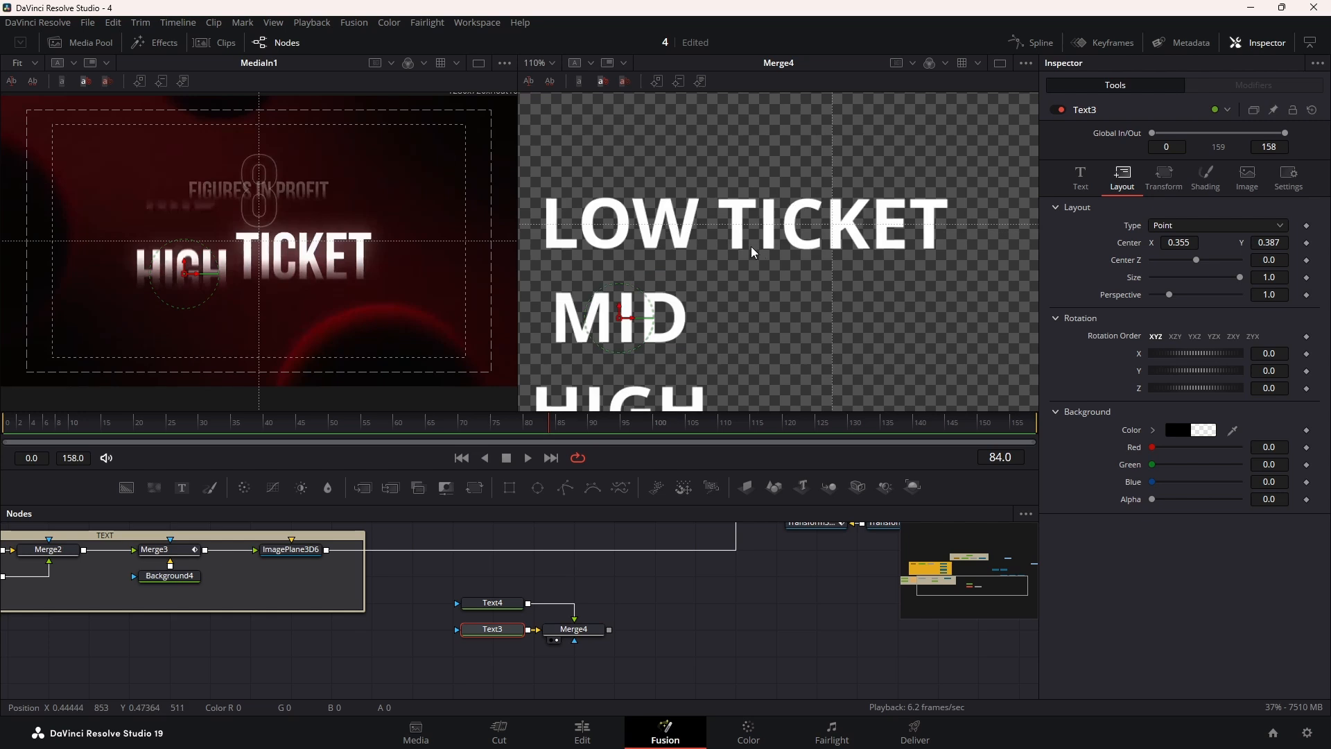
# Keyframe Text3's center Y at 0.387 near frame 55 and 0.501 on frame 70 to roll from LOW to MID
pyautogui.moveTo(269, 424); pyautogui.dragTo(367, 427)
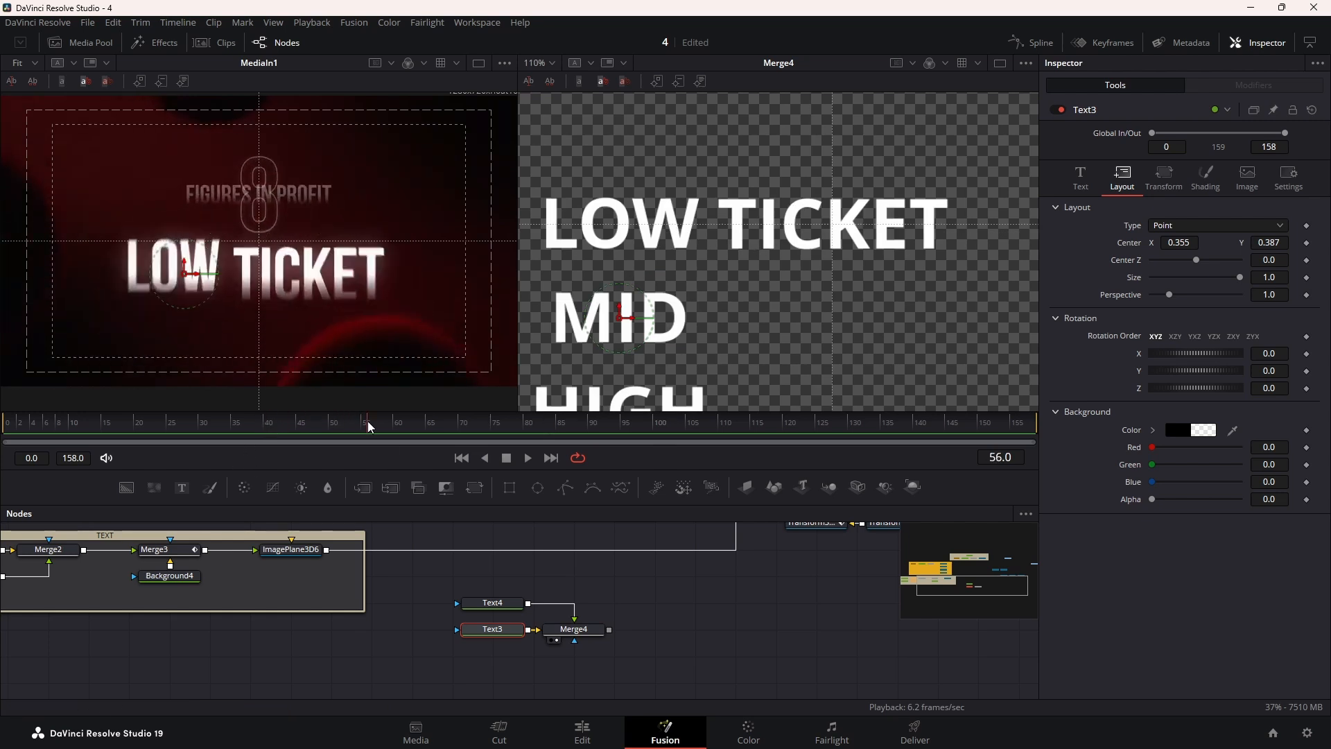
pyautogui.click(1307, 243)
pyautogui.moveTo(367, 425); pyautogui.dragTo(461, 422)
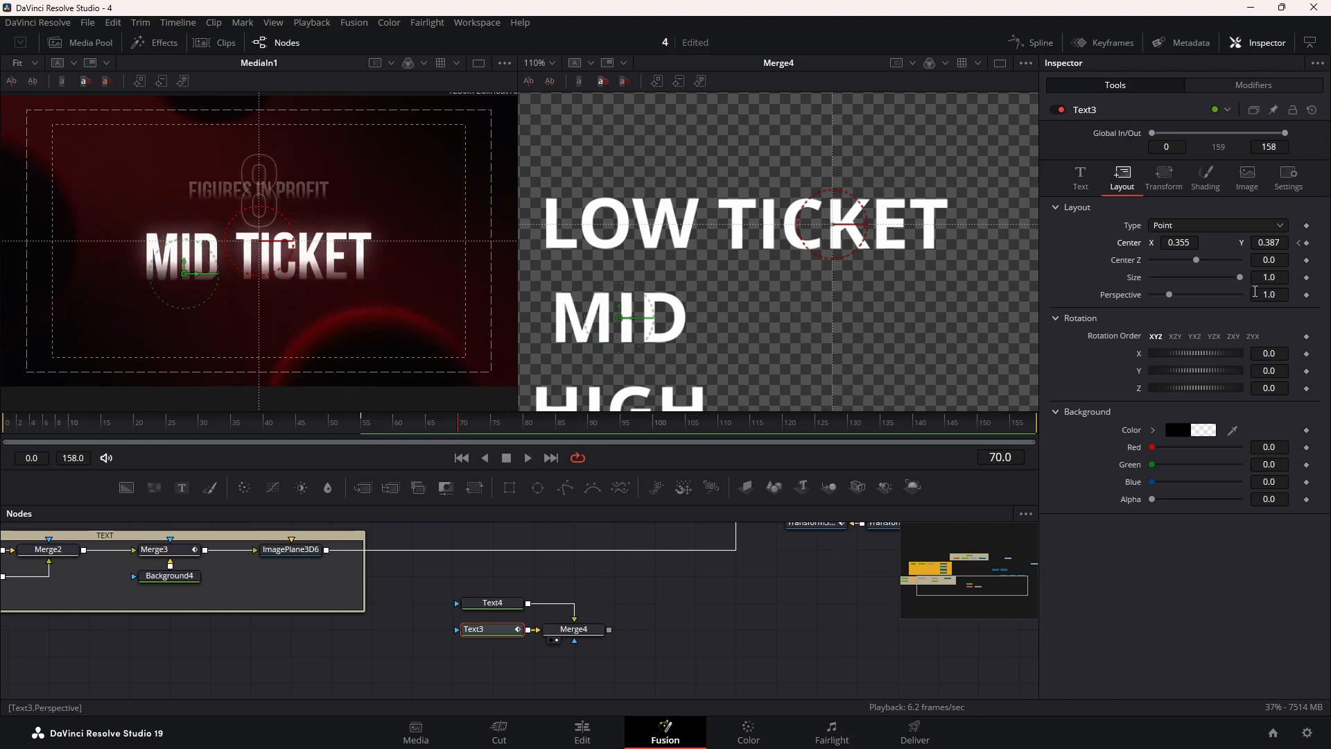
pyautogui.moveTo(1263, 243); pyautogui.dragTo(1314, 243)
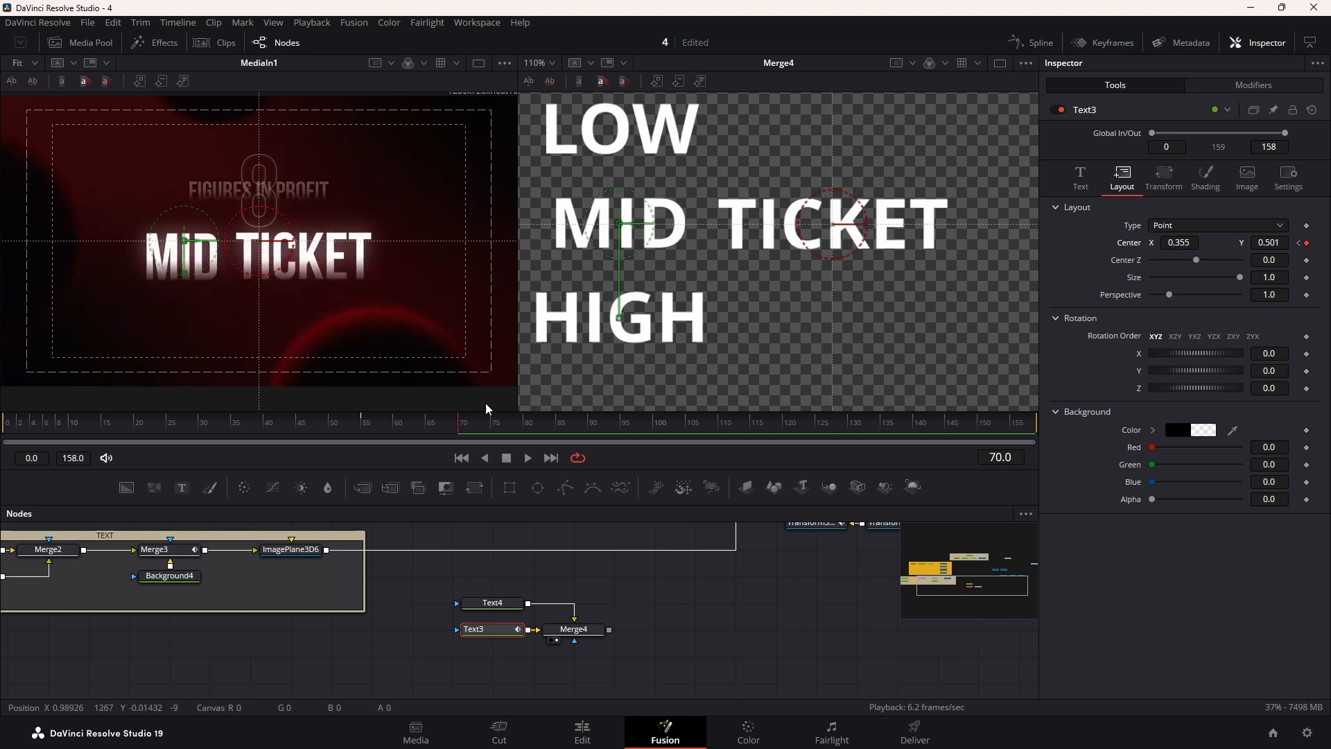
# Keyframe Text3's center Y at 0.614 on frame 92 so HIGH lines up beside TICKET
pyautogui.moveTo(496, 424); pyautogui.dragTo(613, 426)
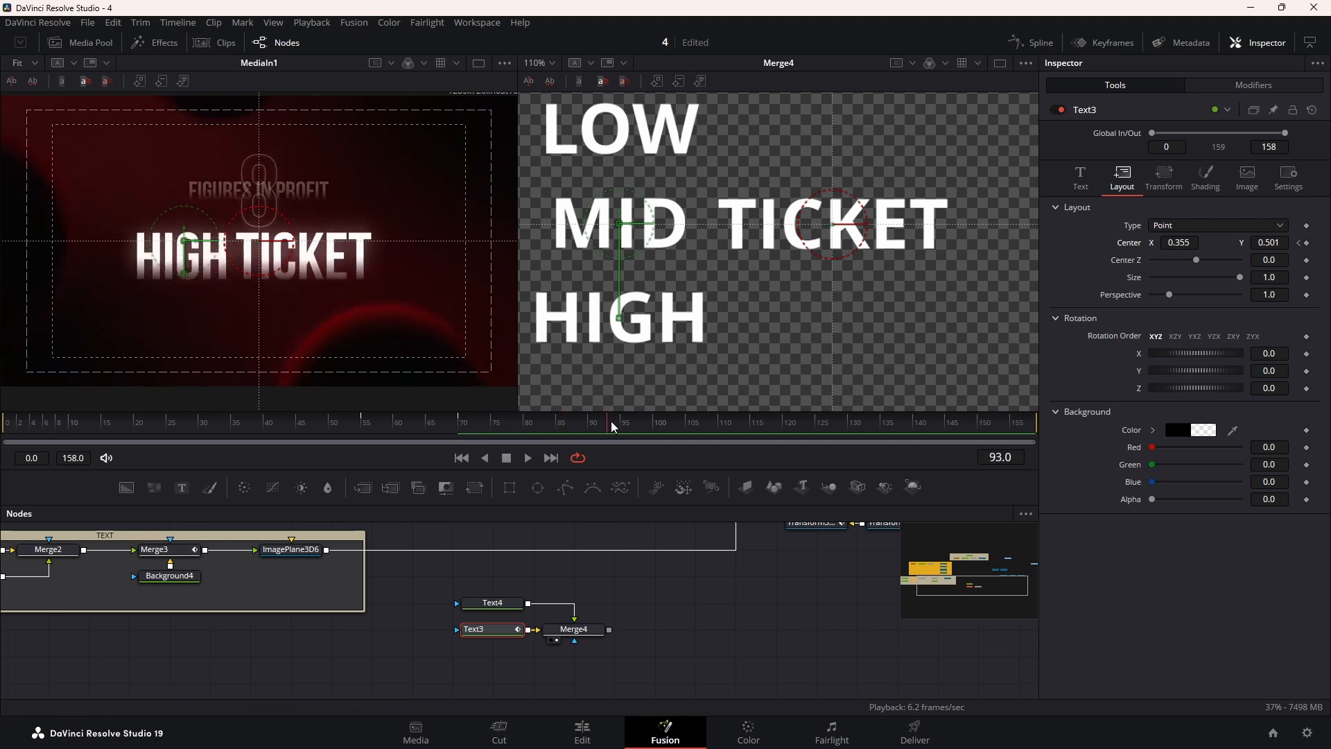
pyautogui.click(605, 422)
pyautogui.moveTo(1275, 245); pyautogui.dragTo(1315, 244)
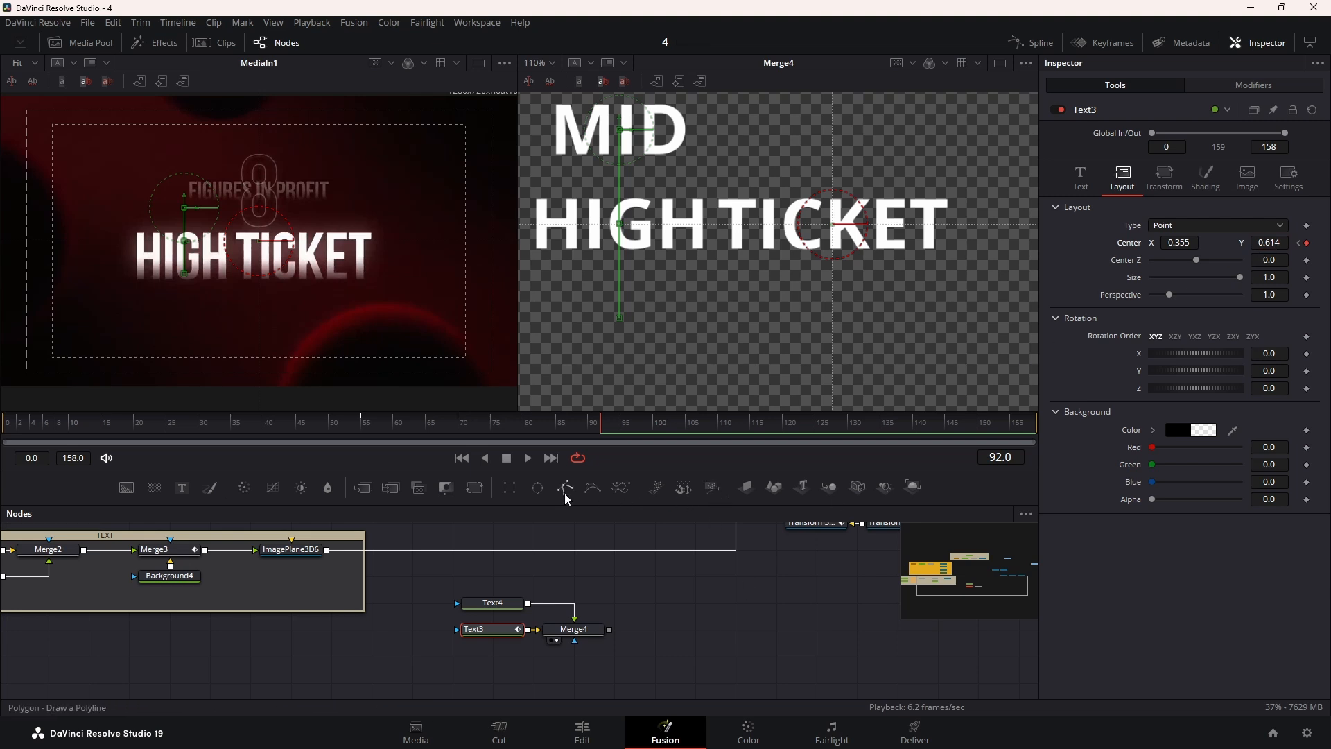
# Mask Text3 with a Rectangle about 0.088 high around the visible word, with a soft edge of 0.0252
pyautogui.moveTo(509, 487); pyautogui.dragTo(411, 639)
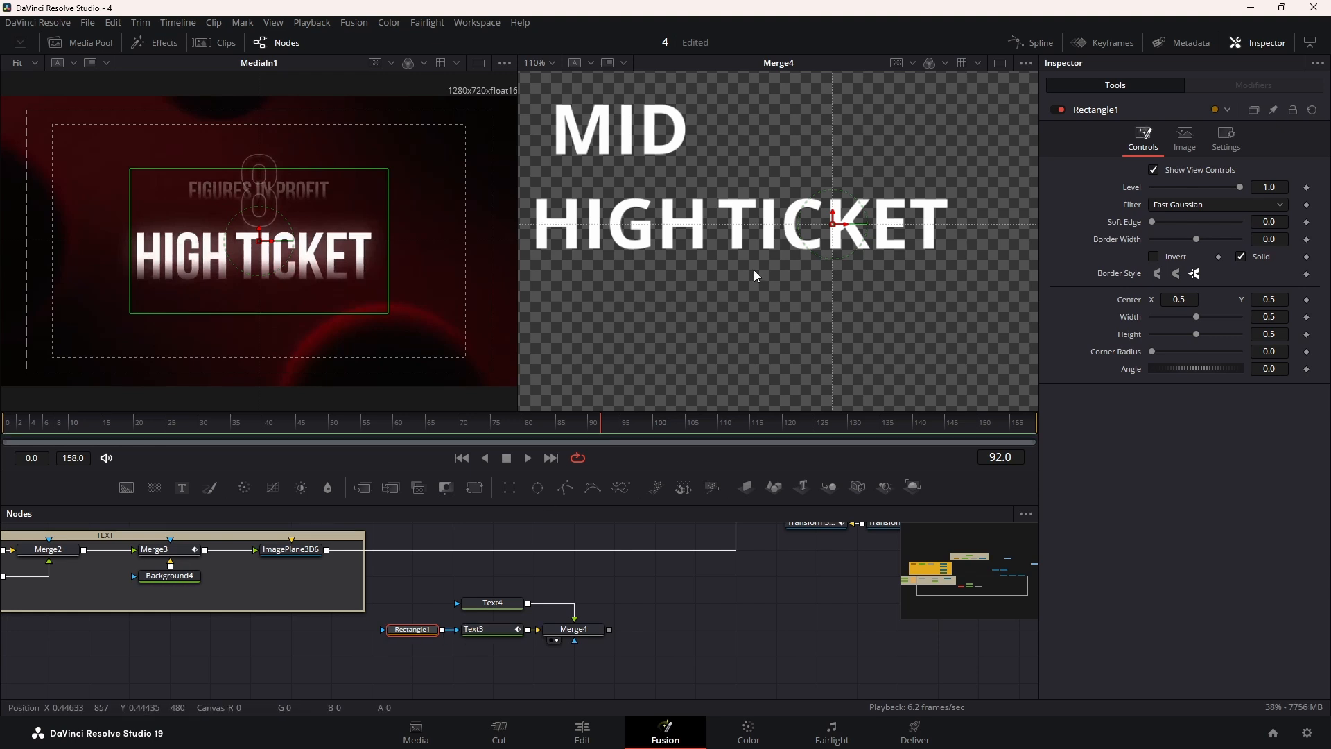
pyautogui.scroll(-3, 754, 271)
pyautogui.moveTo(759, 144); pyautogui.dragTo(755, 231)
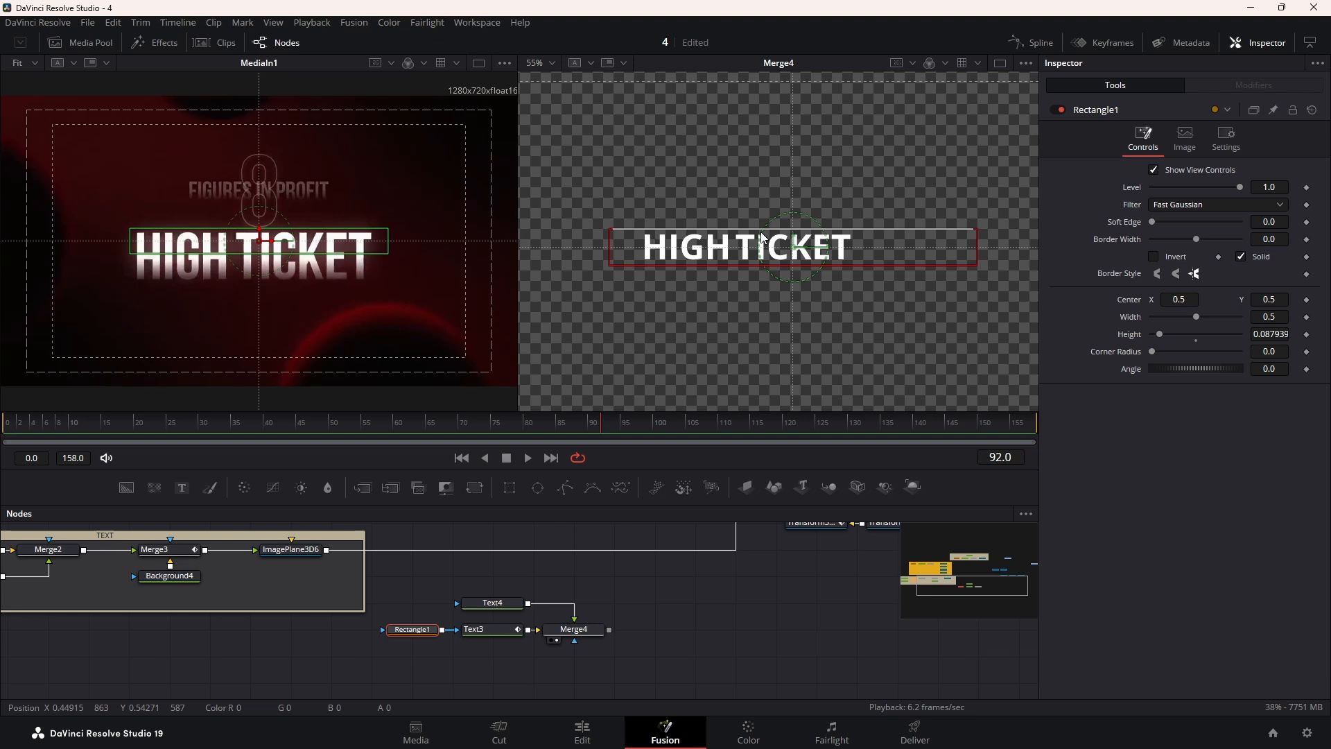
pyautogui.moveTo(1154, 222); pyautogui.dragTo(1165, 222)
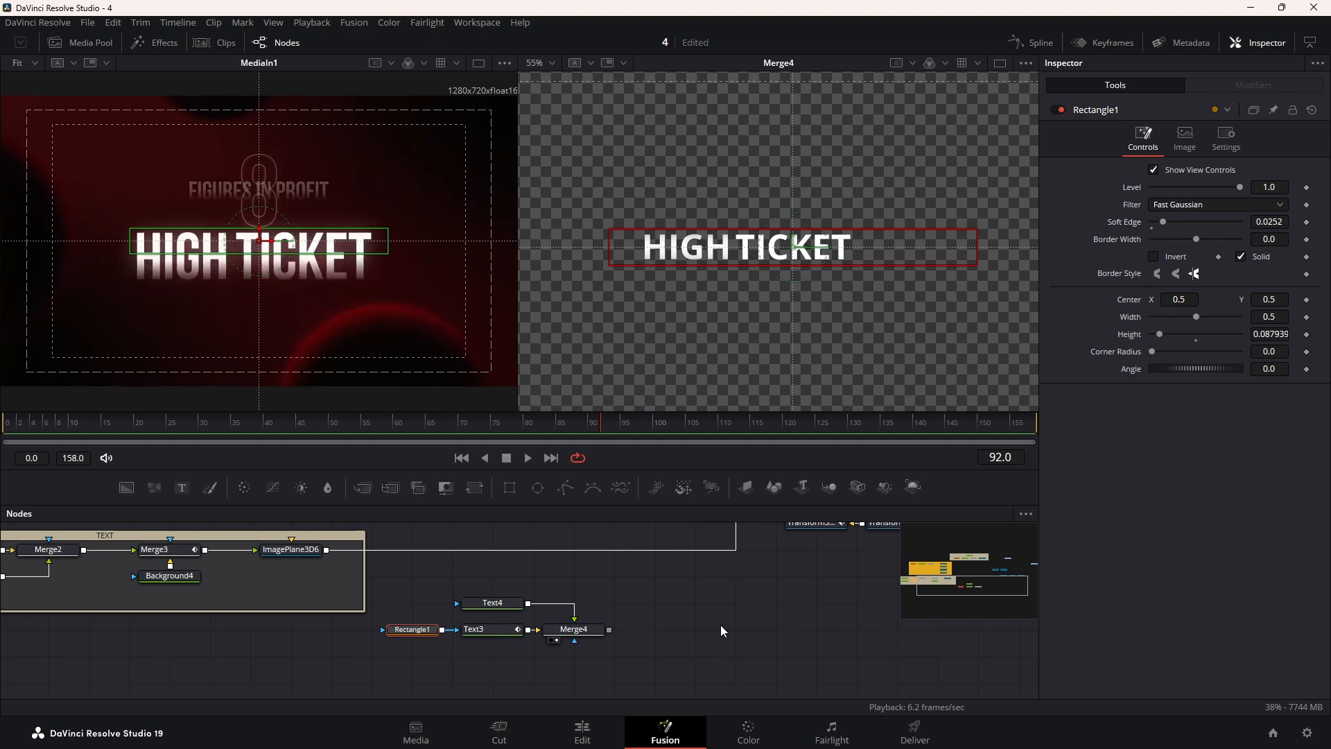
pyautogui.click(511, 635)
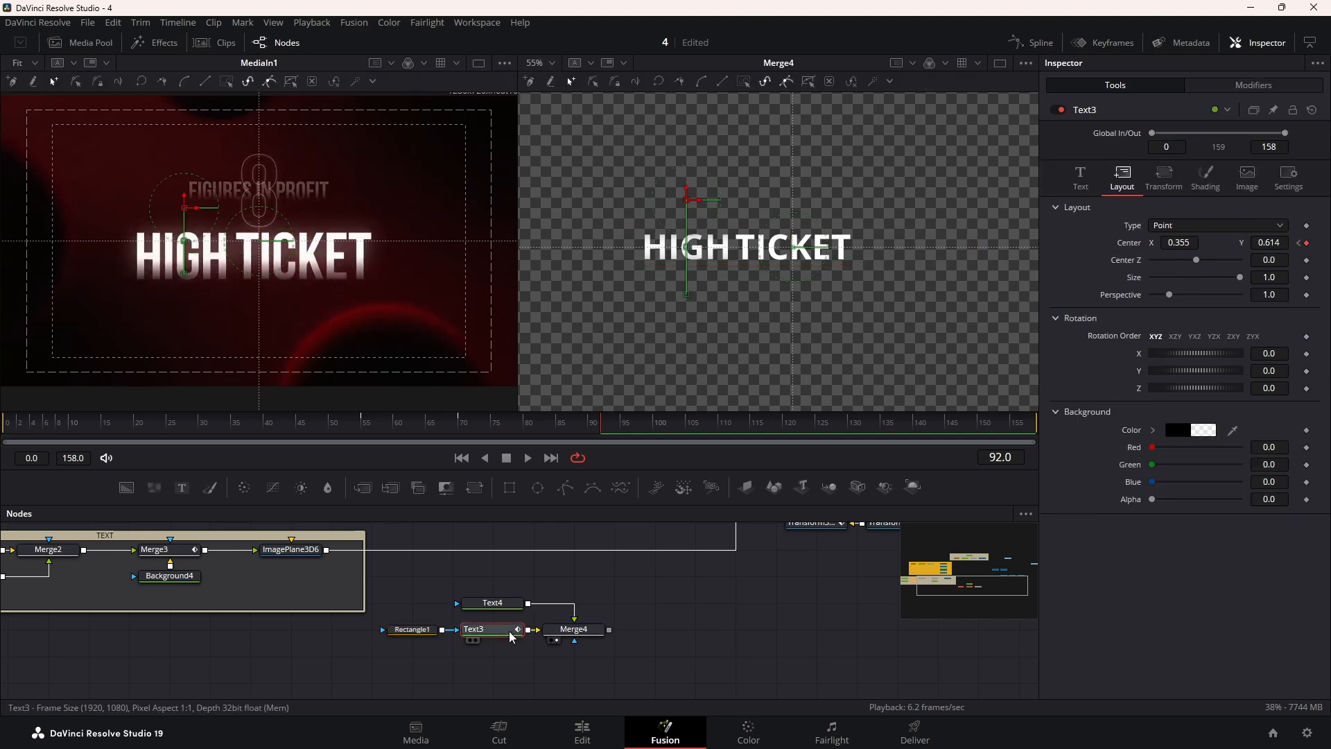
# Smooth all of Text3's displacement keyframes in the spline editor and set their ease in and ease out to 65.4
pyautogui.click(1021, 45)
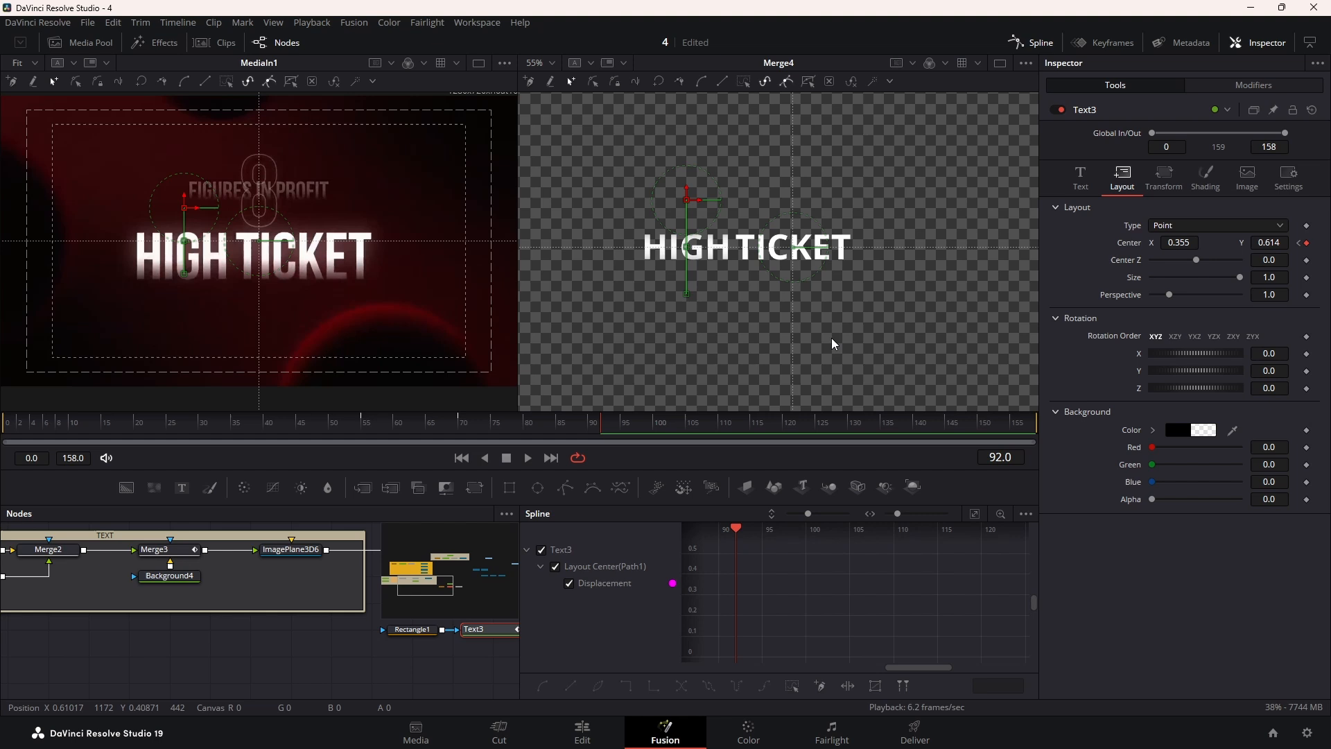
pyautogui.click(976, 515)
pyautogui.hotkey('ctrl', 'a')
pyautogui.press('s')
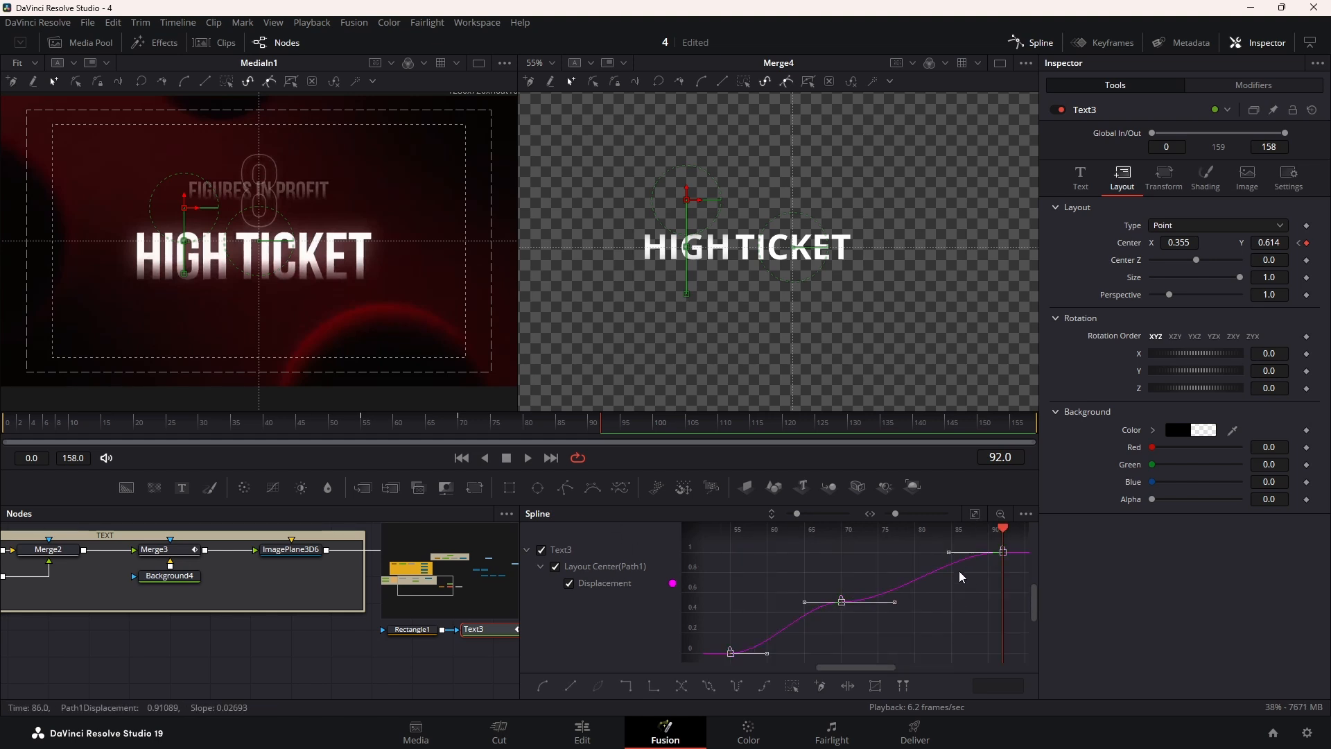
pyautogui.press('t')
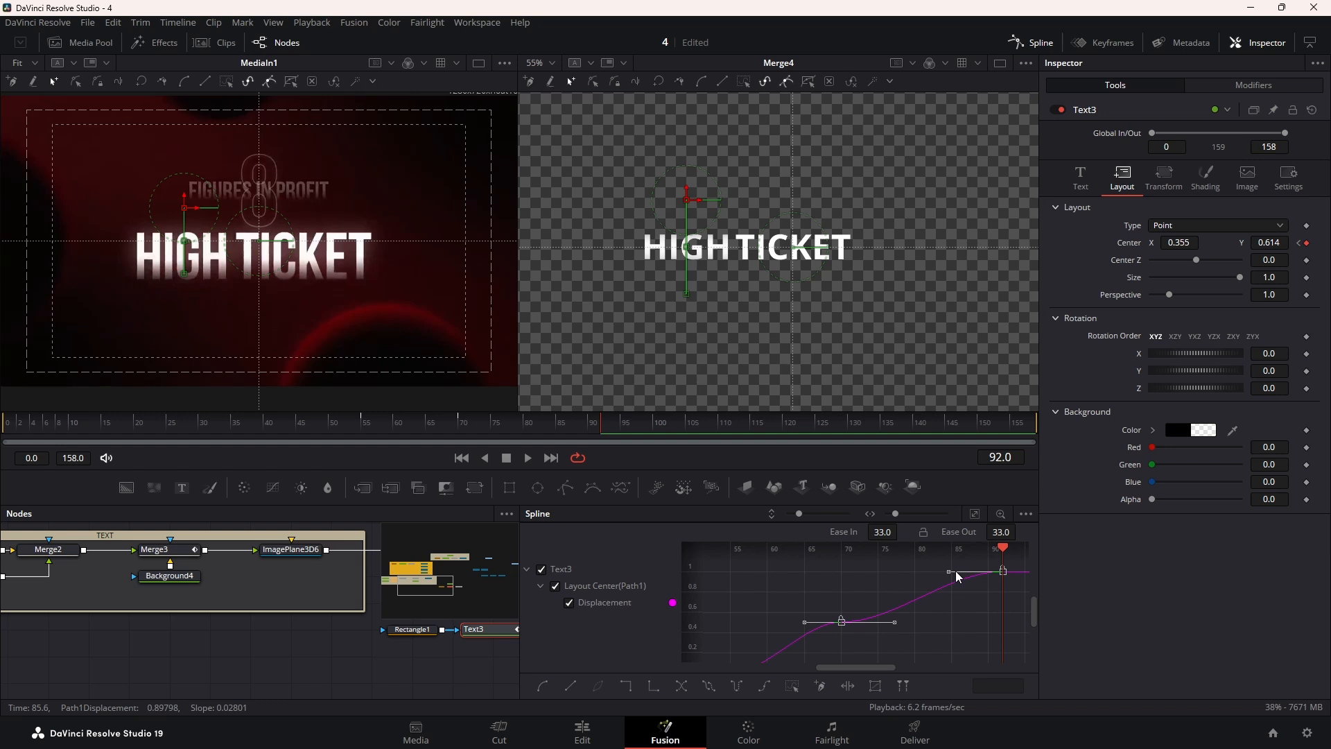
pyautogui.click(923, 532)
pyautogui.moveTo(876, 531); pyautogui.dragTo(905, 395)
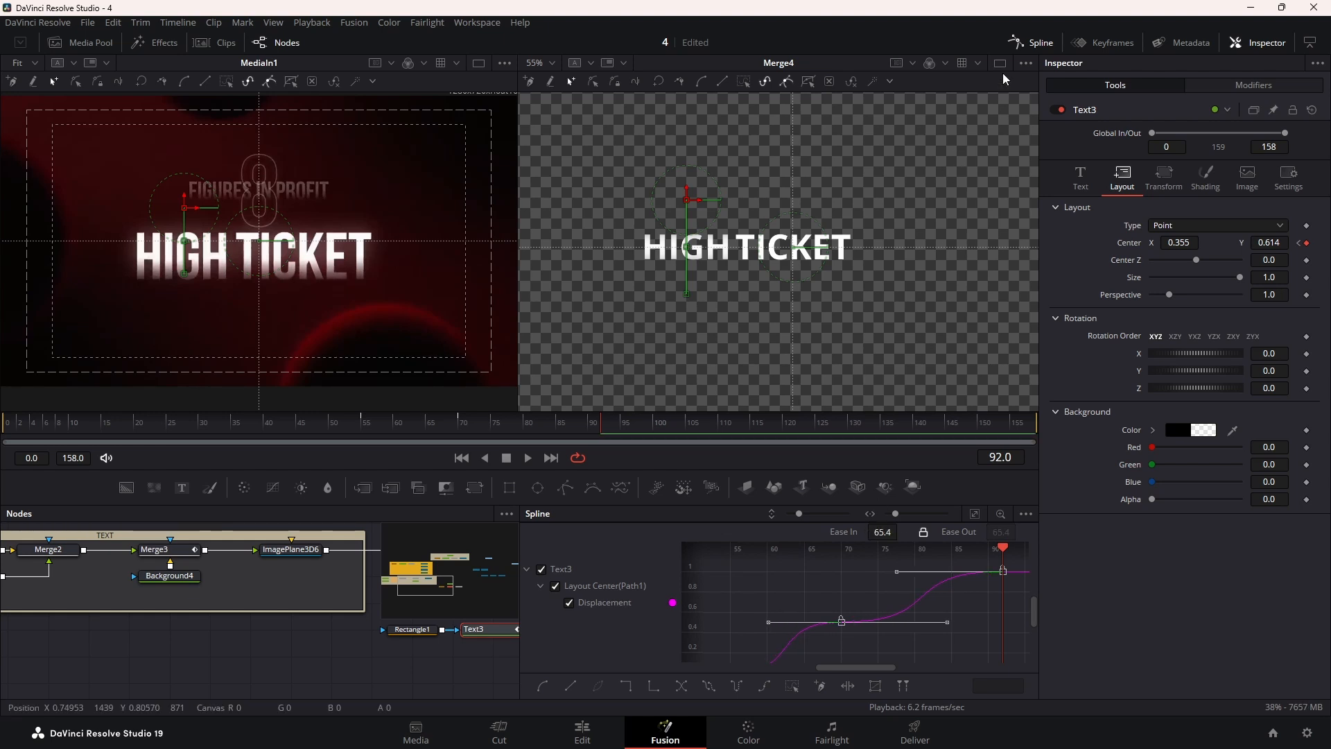
pyautogui.click(1019, 42)
# Play back the rolling text animation from about frame 55 to check its easing
pyautogui.click(366, 425)
pyautogui.press('space')
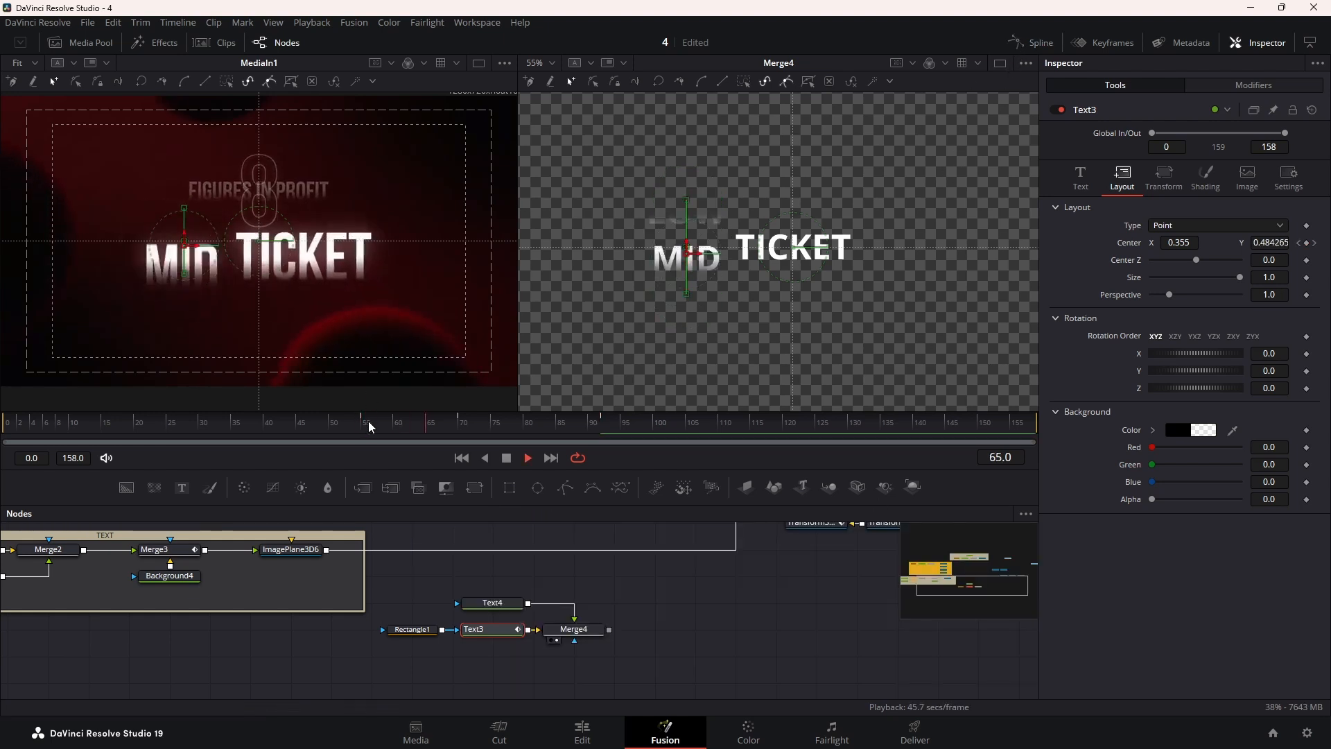
pyautogui.click(368, 422)
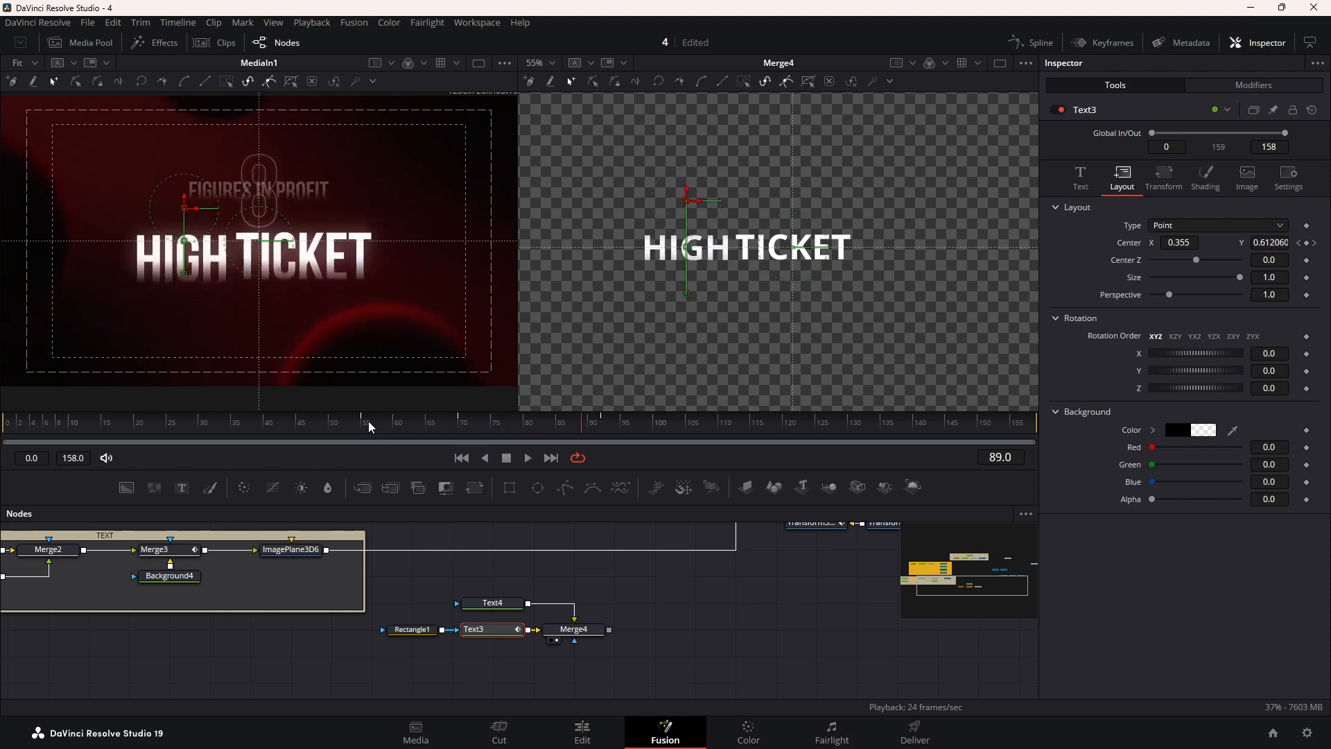
# Add an Image Plane 3D after Merge4 and connect its output to Merge3D1
pyautogui.click(581, 629)
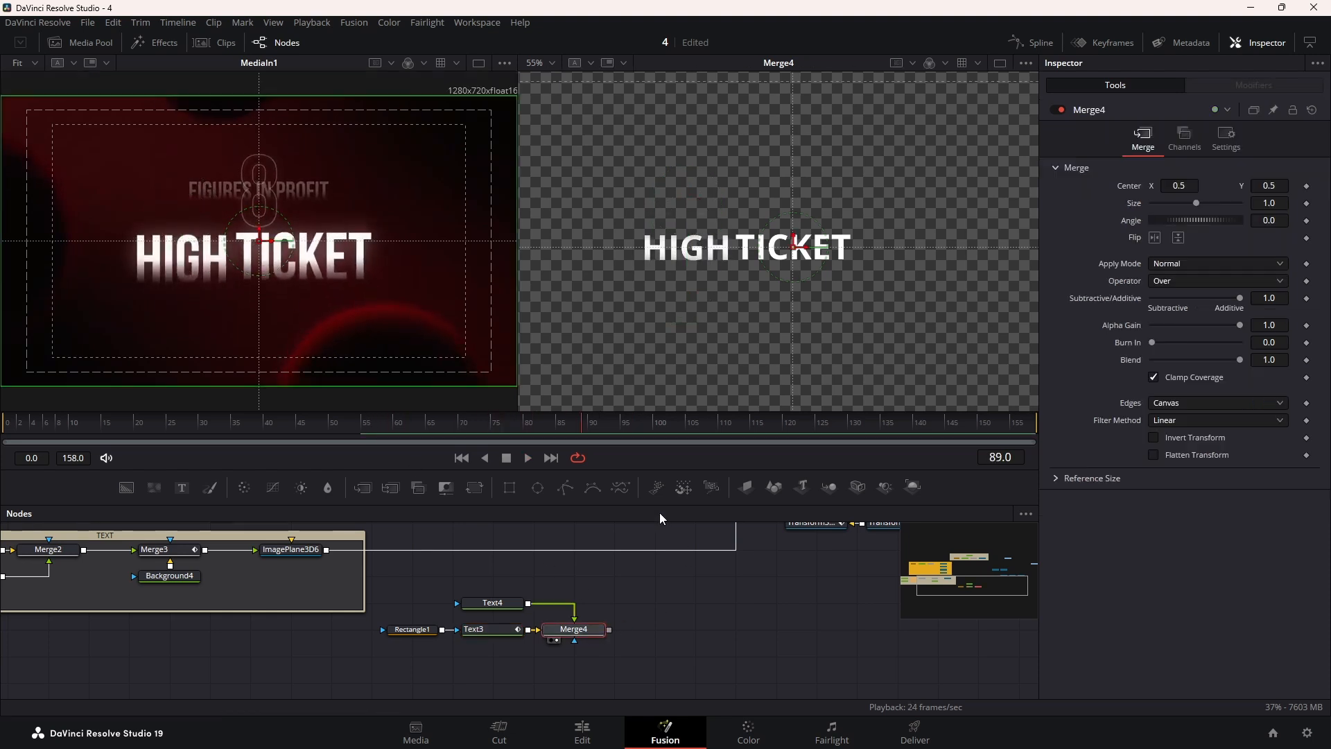
pyautogui.click(748, 487)
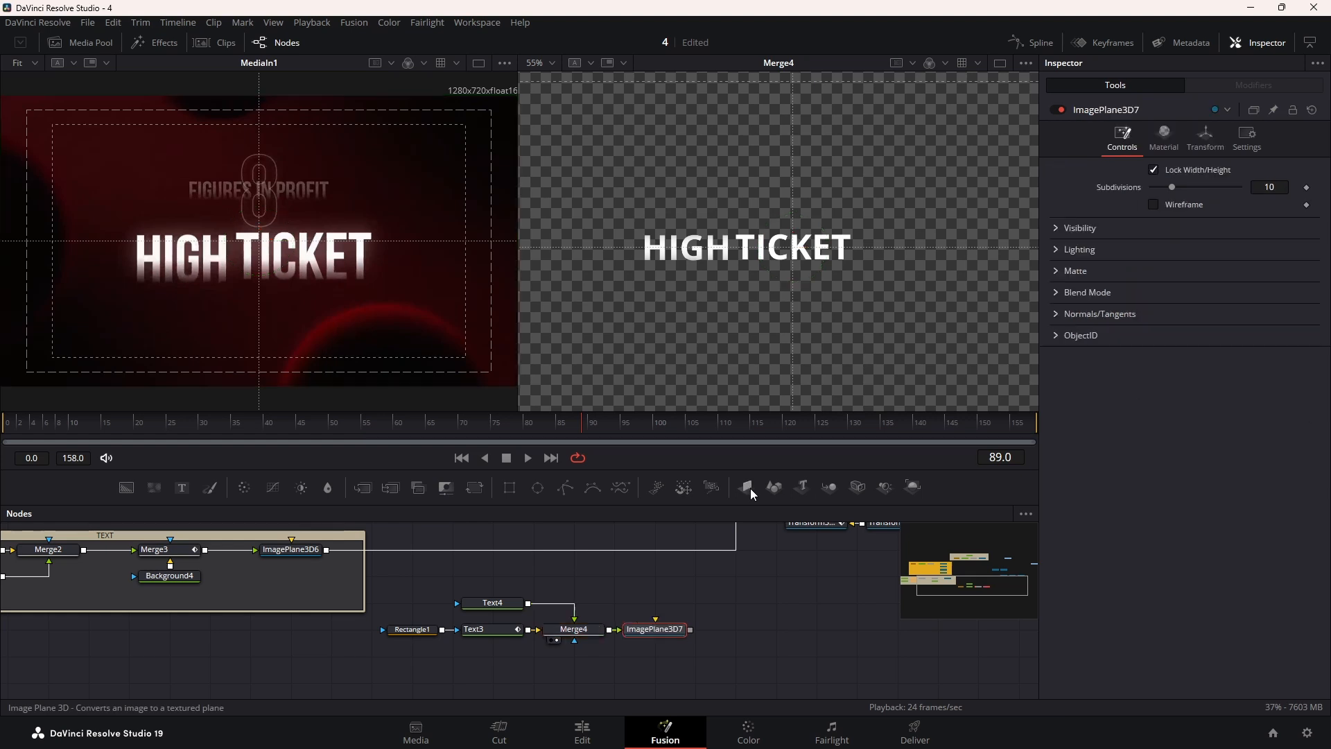
pyautogui.scroll(2, 728, 648)
pyautogui.scroll(1, 719, 659)
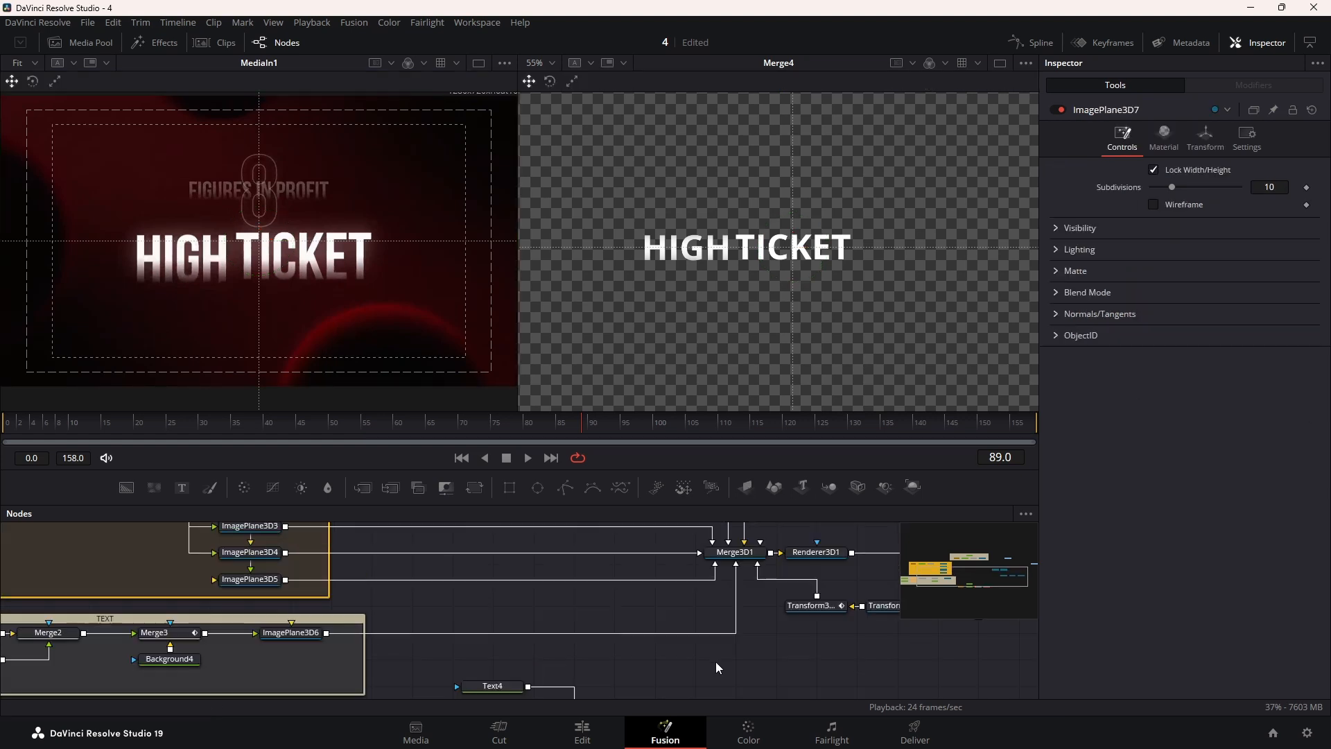
pyautogui.scroll(-1, 714, 668)
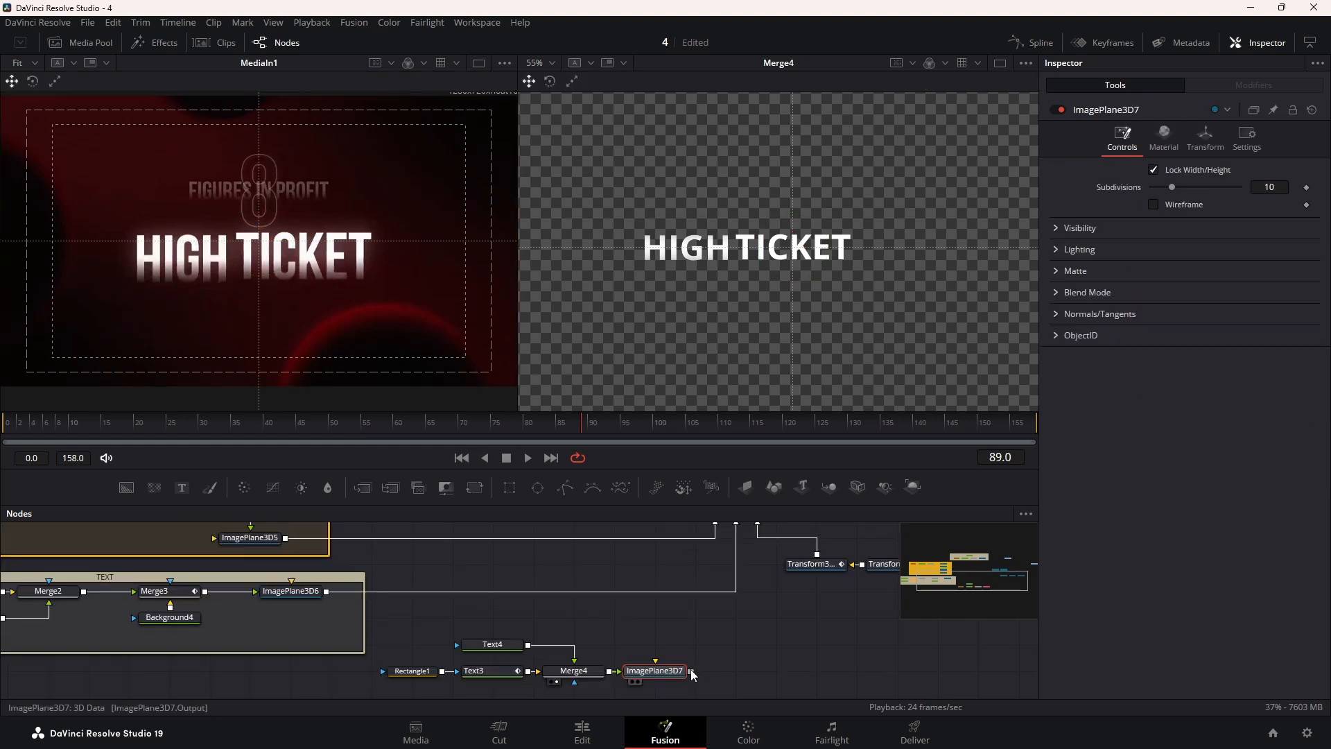
pyautogui.moveTo(690, 669); pyautogui.dragTo(736, 569)
pyautogui.scroll(-2, 755, 626)
pyautogui.moveTo(822, 673); pyautogui.dragTo(616, 647)
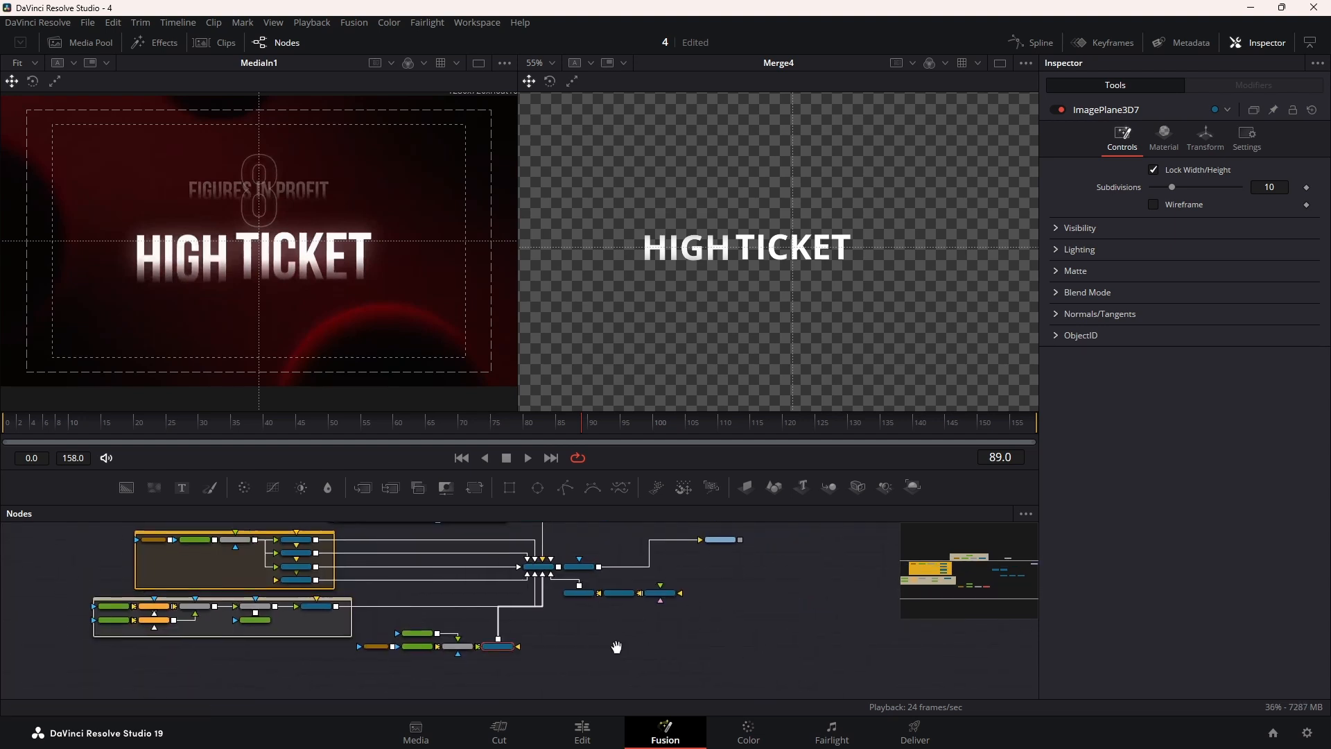
# Show MediaOut1 in the viewer and set ImagePlane3D7's Y translation to -0.195
pyautogui.moveTo(724, 538); pyautogui.dragTo(790, 270)
pyautogui.scroll(-3, 772, 267)
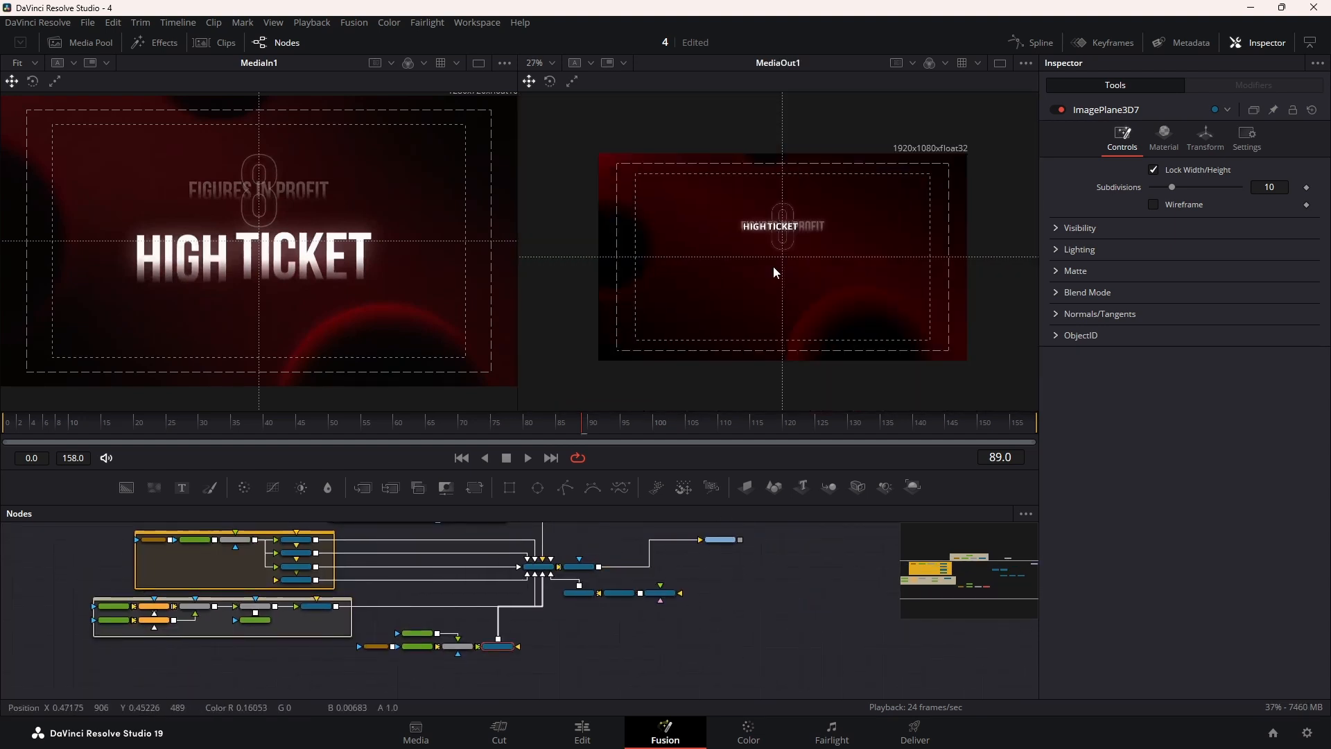
pyautogui.scroll(2, 783, 273)
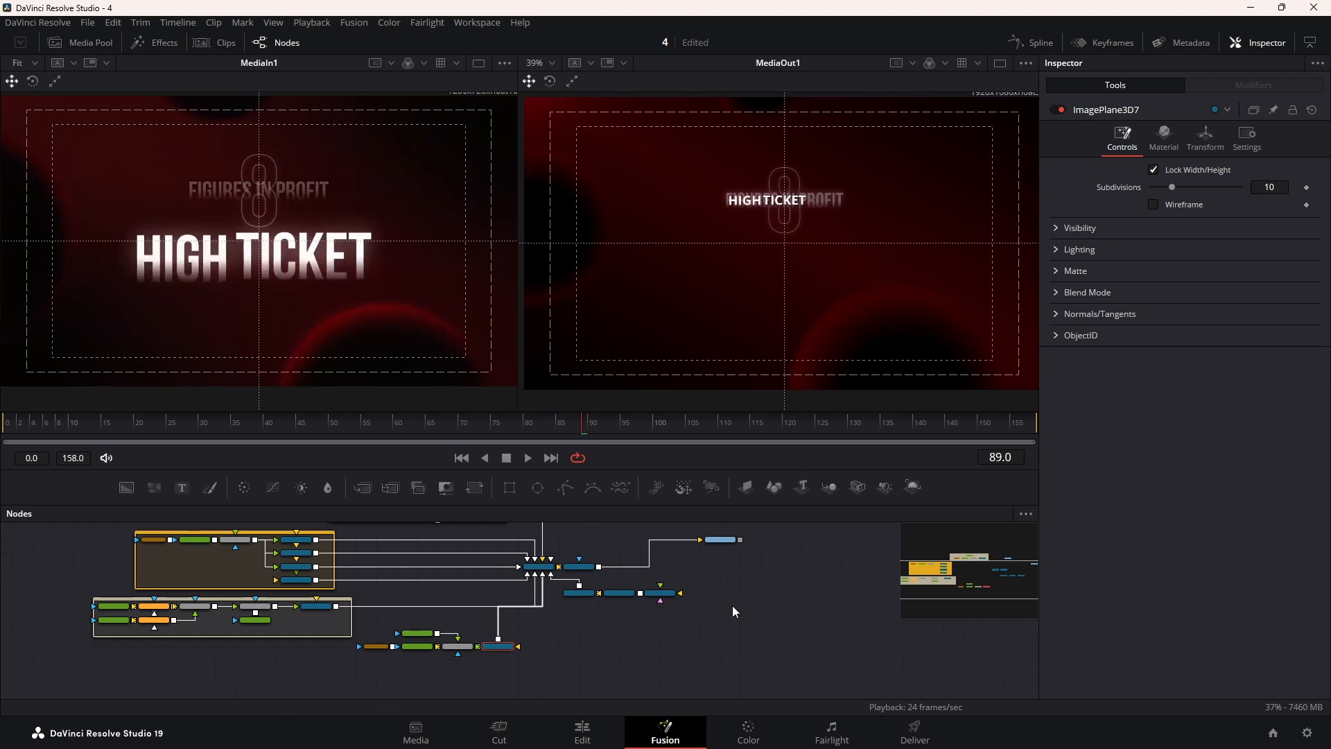
pyautogui.scroll(3, 534, 646)
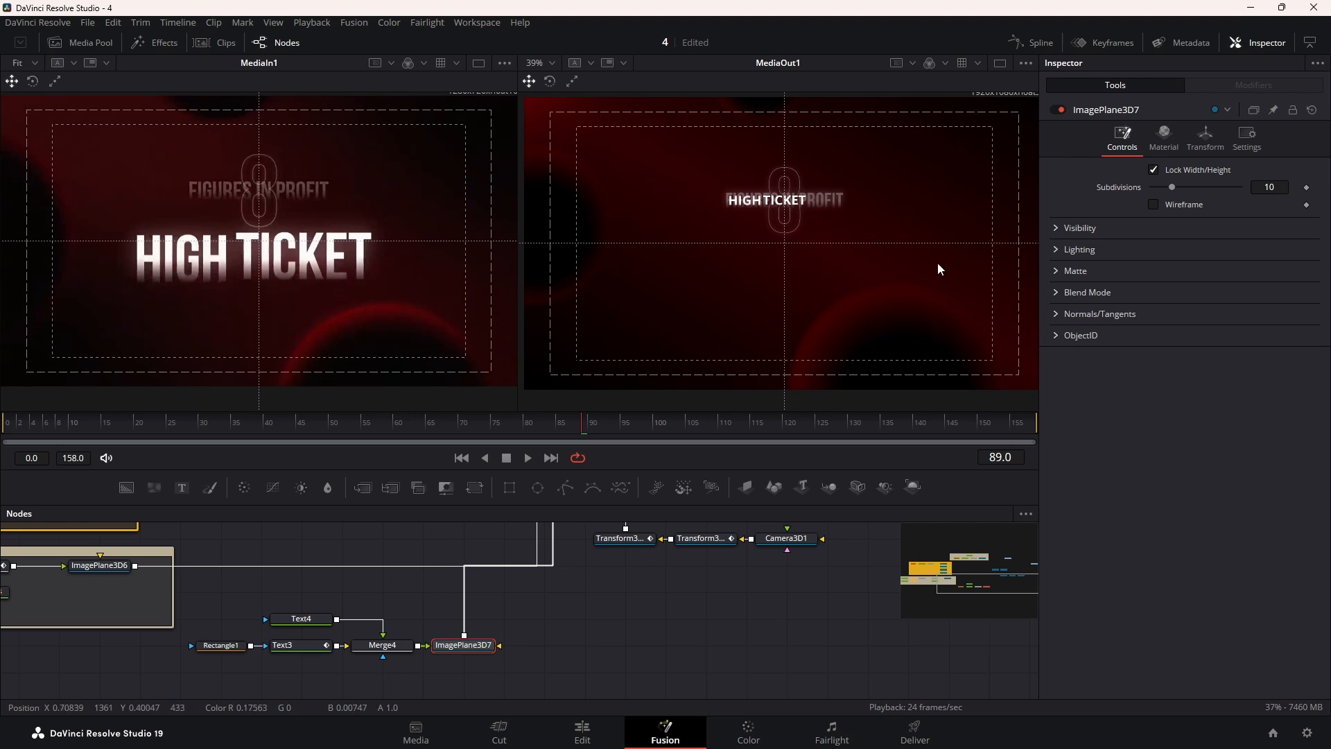
pyautogui.click(1205, 139)
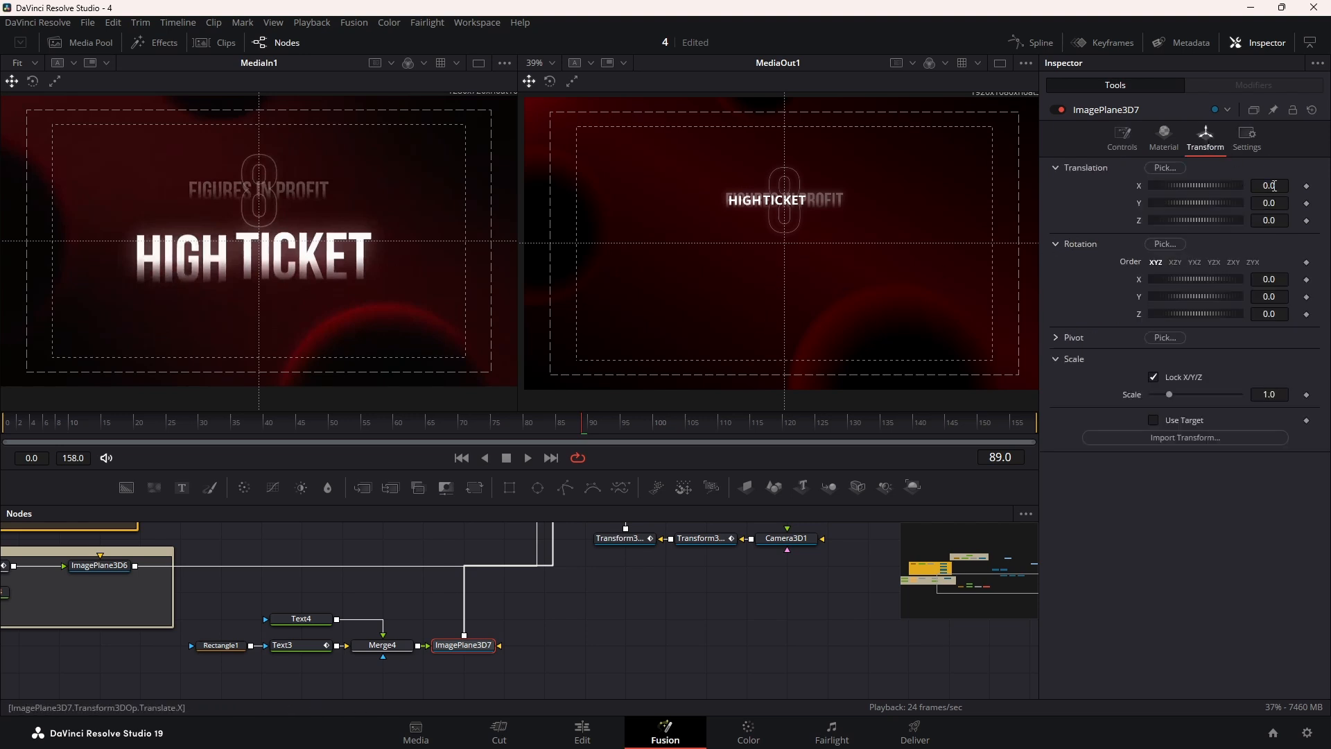
pyautogui.moveTo(1277, 185)
pyautogui.mouseDown()
pyautogui.moveTo(1244, 186)
pyautogui.moveTo(1276, 185)
pyautogui.mouseUp()
pyautogui.hotkey('ctrl', 'z')
pyautogui.moveTo(1269, 203); pyautogui.dragTo(1239, 203)
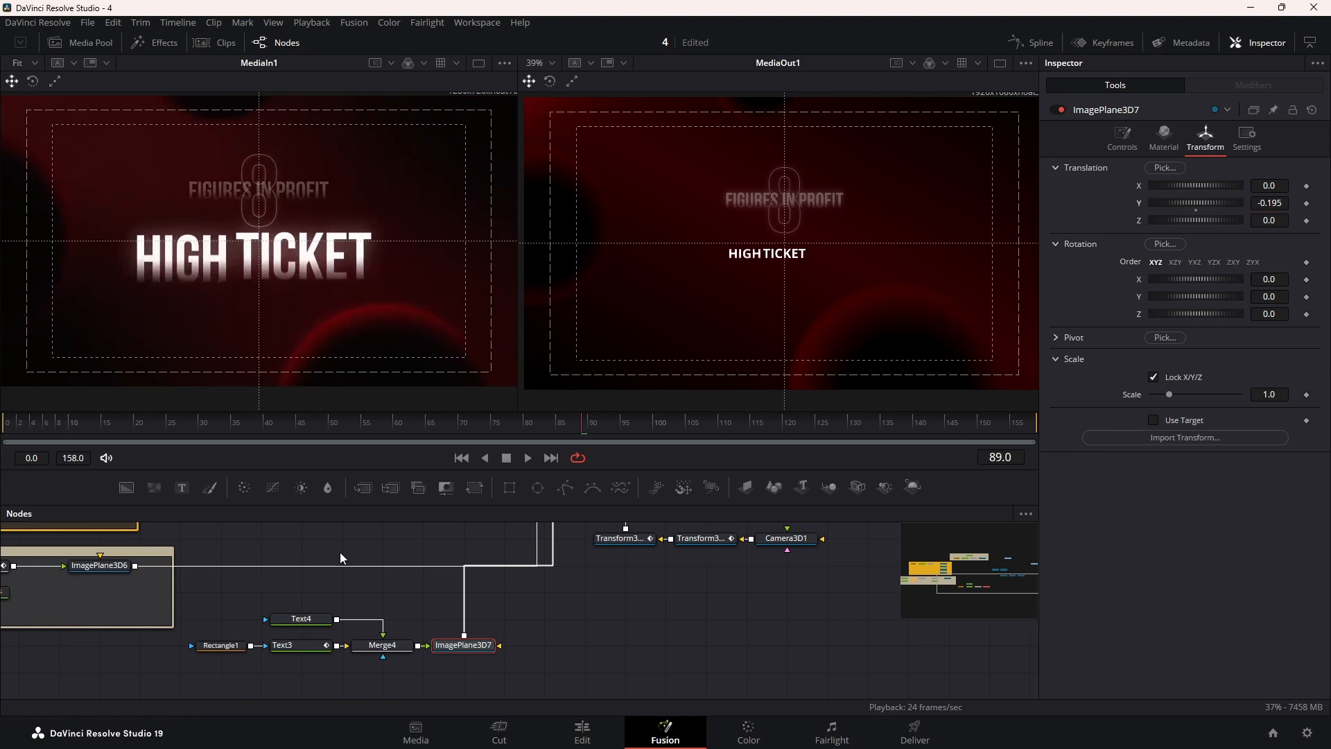
# Change the font of both Text4 and Text3 to Bebas Neue Regular, with Merge4 shown in the viewer
pyautogui.click(300, 619)
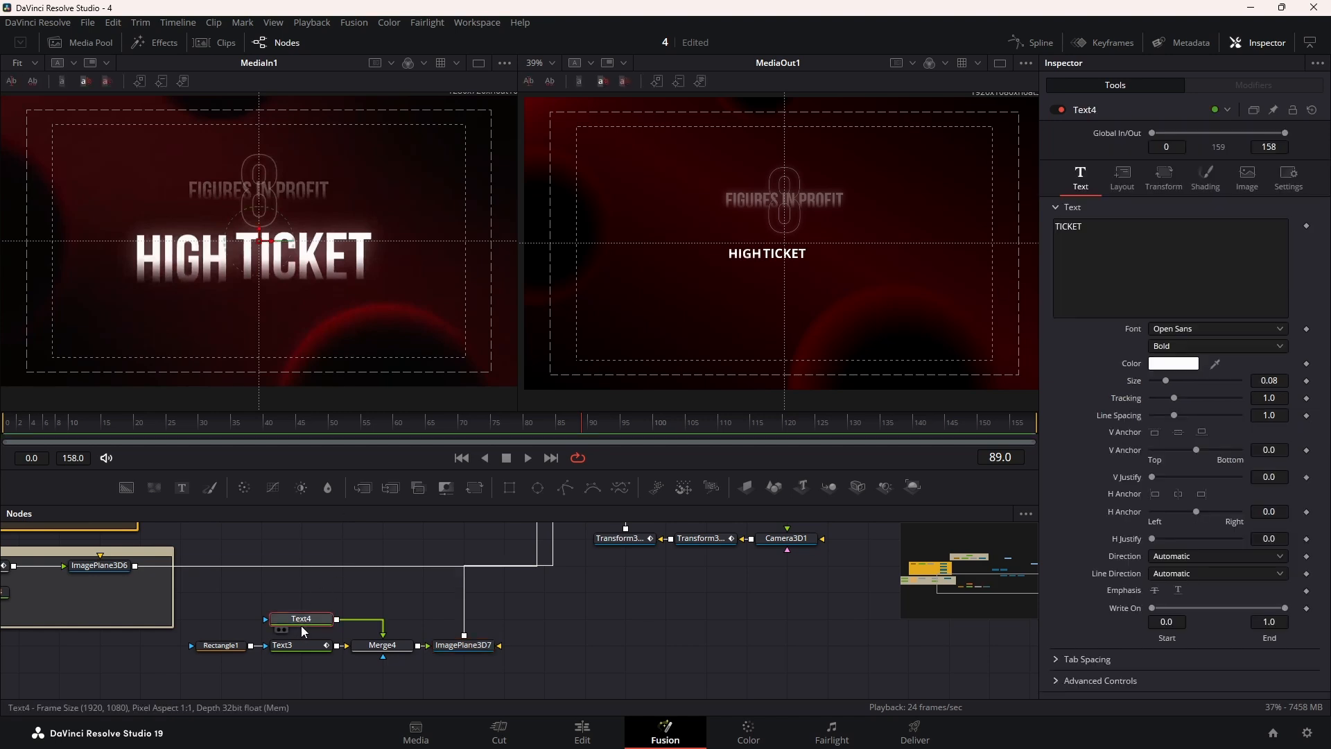
pyautogui.click(1184, 331)
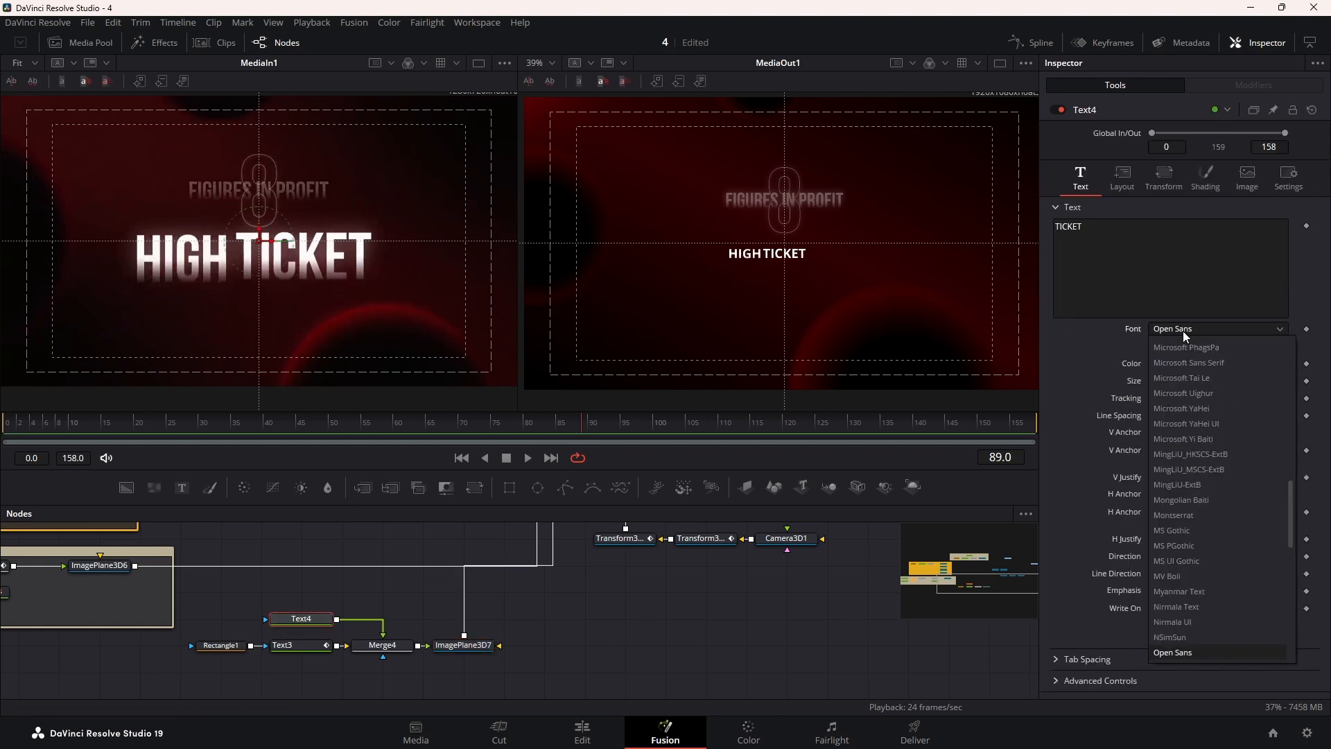
pyautogui.press('b')
pyautogui.click(1187, 362)
pyautogui.click(365, 656)
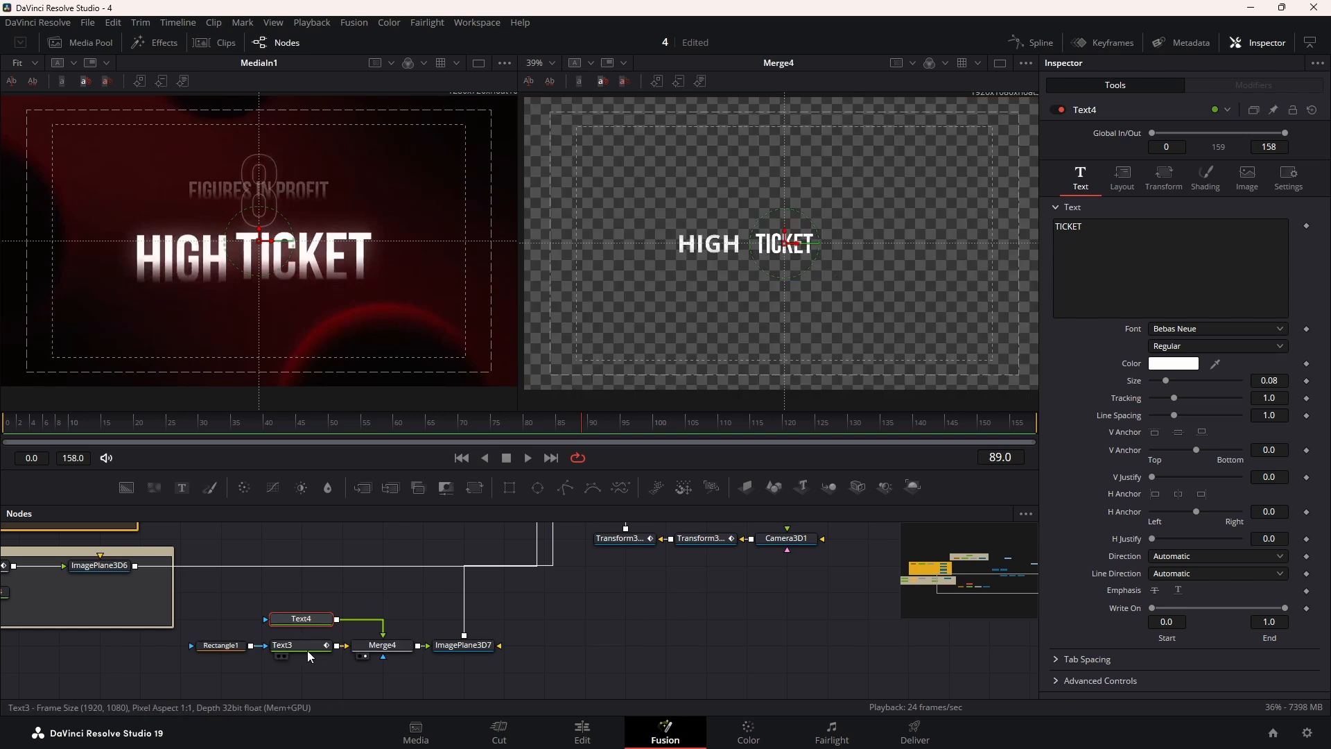
pyautogui.click(306, 648)
pyautogui.click(1085, 182)
pyautogui.click(1174, 331)
pyautogui.press('b')
pyautogui.click(1178, 348)
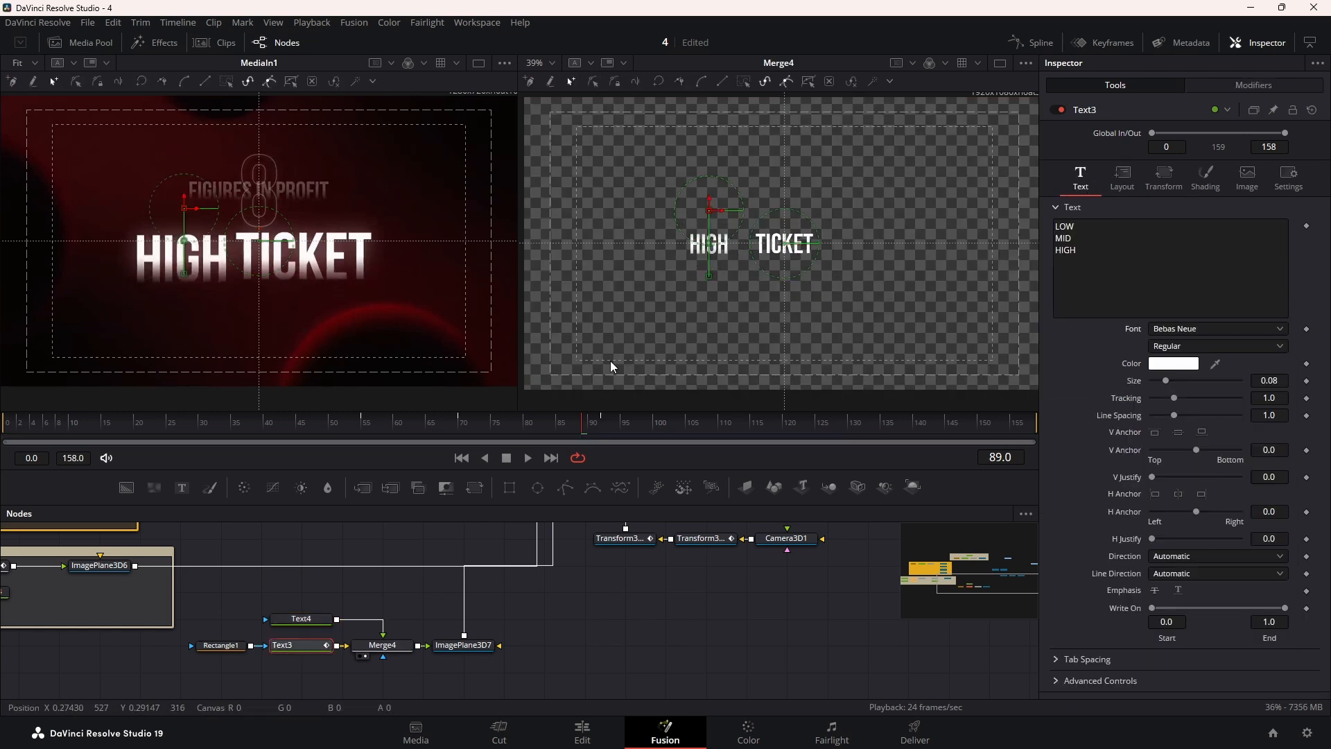
# Shift Text3's entire motion path horizontally so that HIGH sits close beside TICKET
pyautogui.moveTo(674, 160); pyautogui.dragTo(743, 325)
pyautogui.click(718, 210)
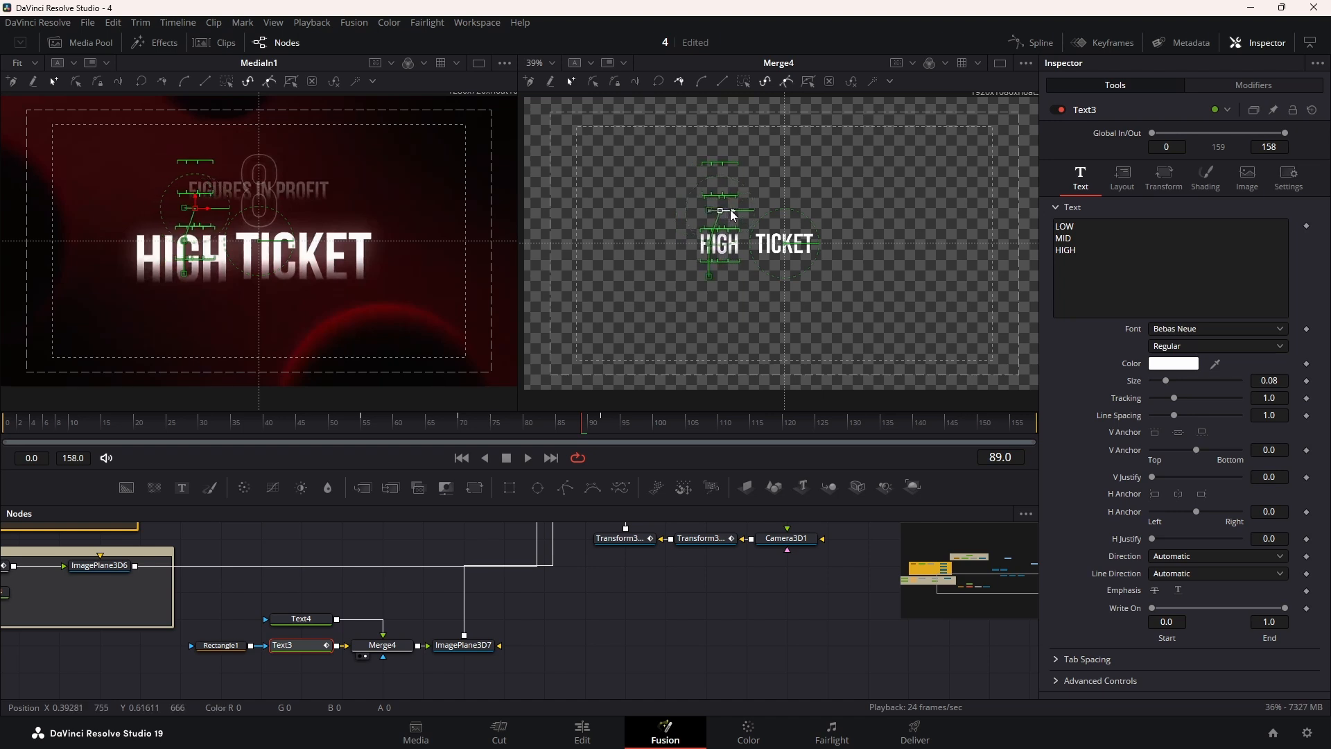
pyautogui.moveTo(662, 160); pyautogui.dragTo(739, 308)
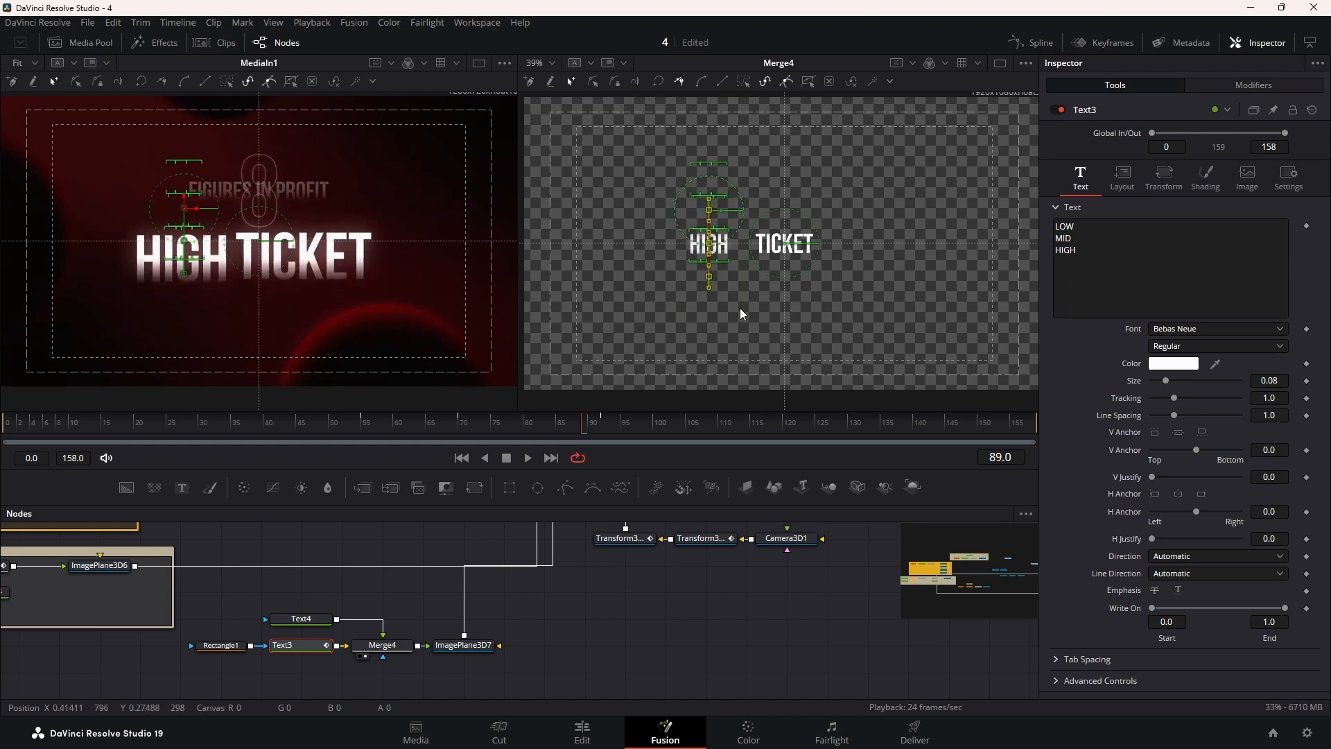
pyautogui.moveTo(718, 222); pyautogui.dragTo(736, 216)
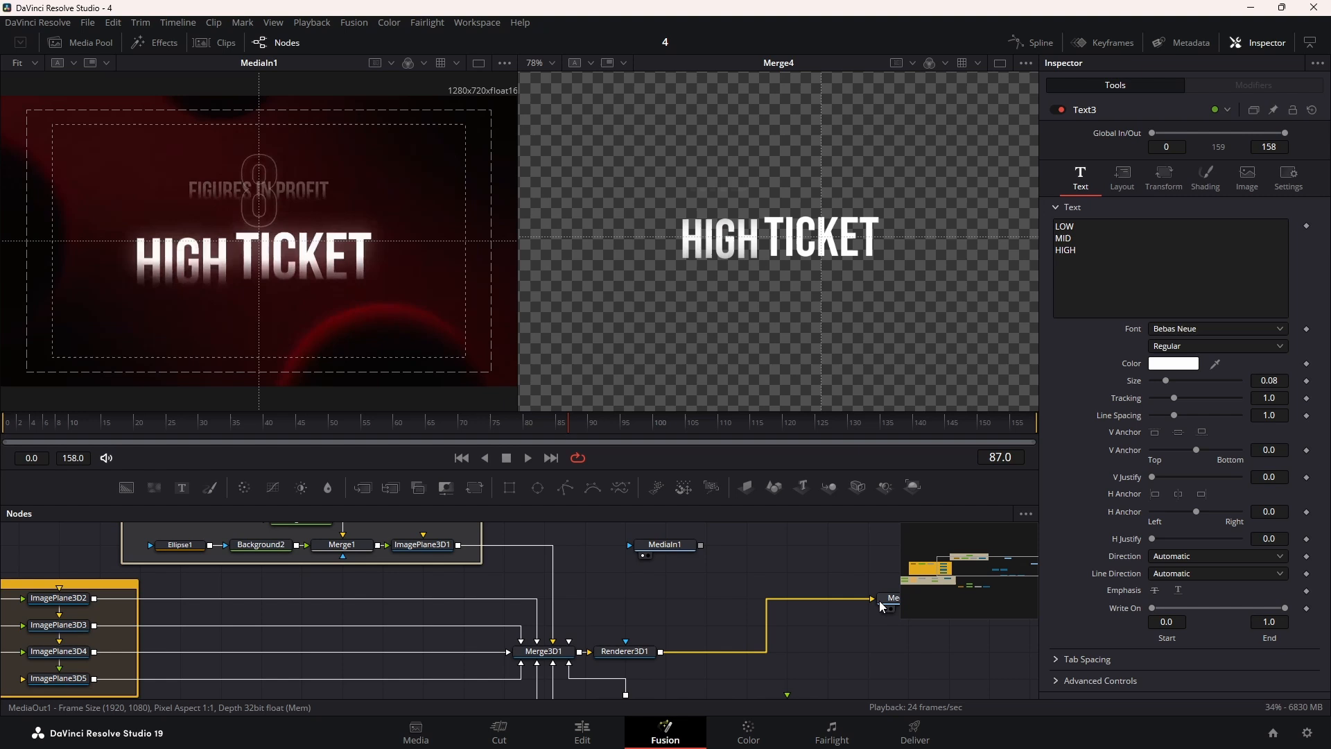
# Set ImagePlane3D7's translation to X 0.037, Y -0.17 and Z 2.3 against MediaOut1, and play back the result
pyautogui.click(891, 608)
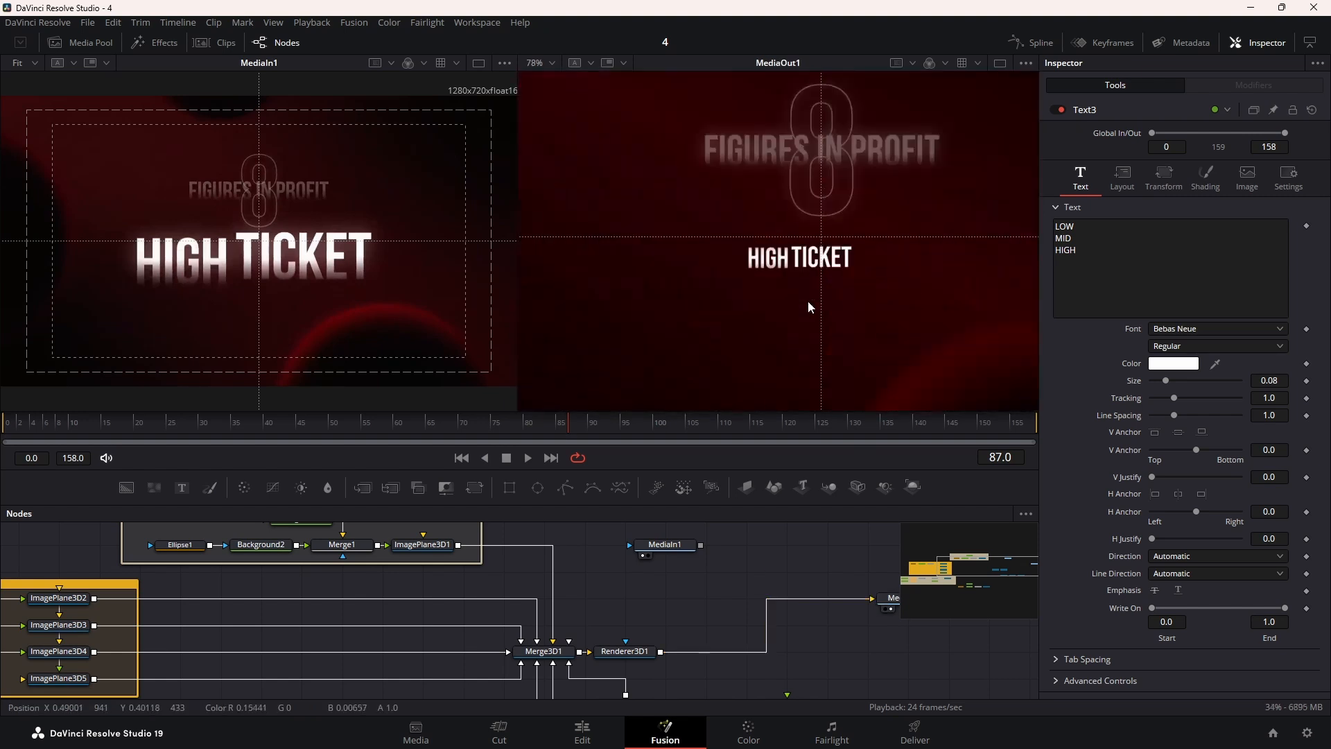
pyautogui.moveTo(707, 575); pyautogui.dragTo(741, 405)
pyautogui.click(589, 424)
pyautogui.click(487, 640)
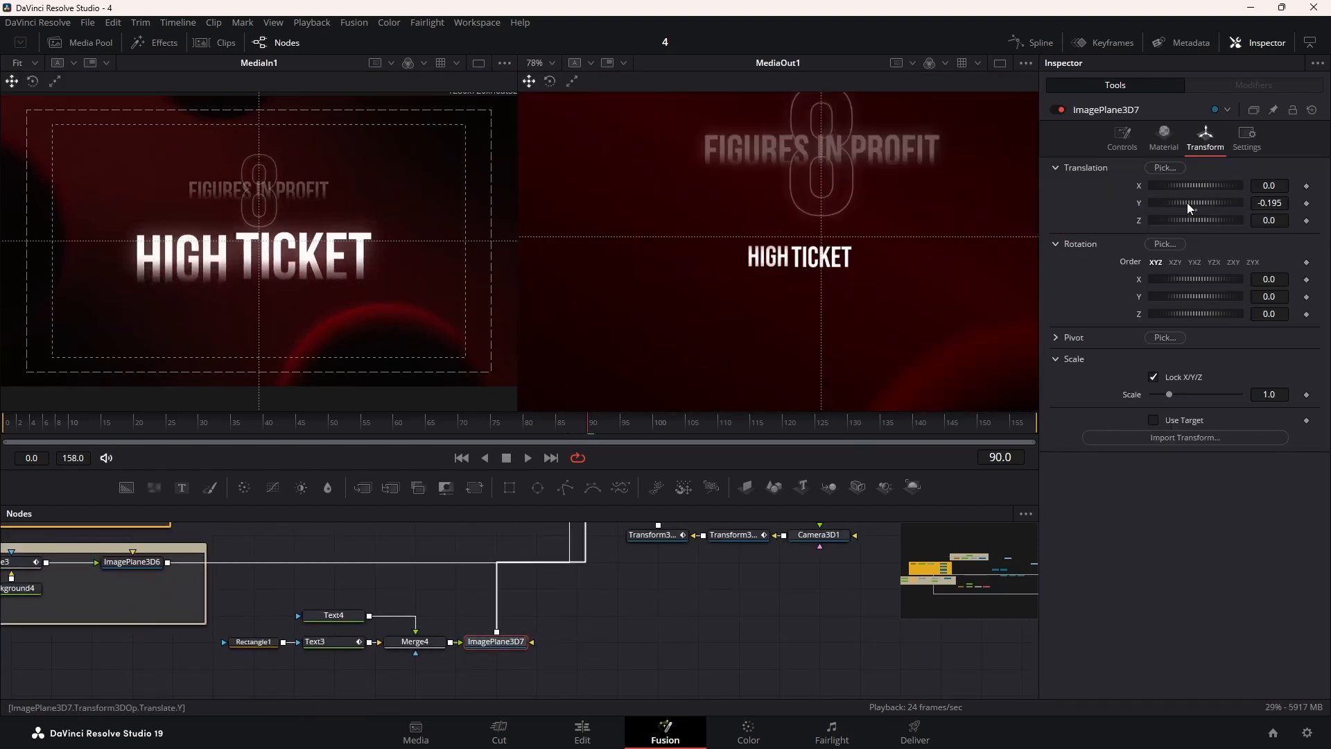
pyautogui.moveTo(1269, 203)
pyautogui.mouseDown()
pyautogui.moveTo(1316, 203)
pyautogui.moveTo(1245, 220)
pyautogui.moveTo(1324, 220)
pyautogui.moveTo(1307, 220)
pyautogui.moveTo(1326, 186)
pyautogui.moveTo(1255, 203)
pyautogui.mouseUp()
pyautogui.scroll(-4, 748, 244)
pyautogui.press('space')
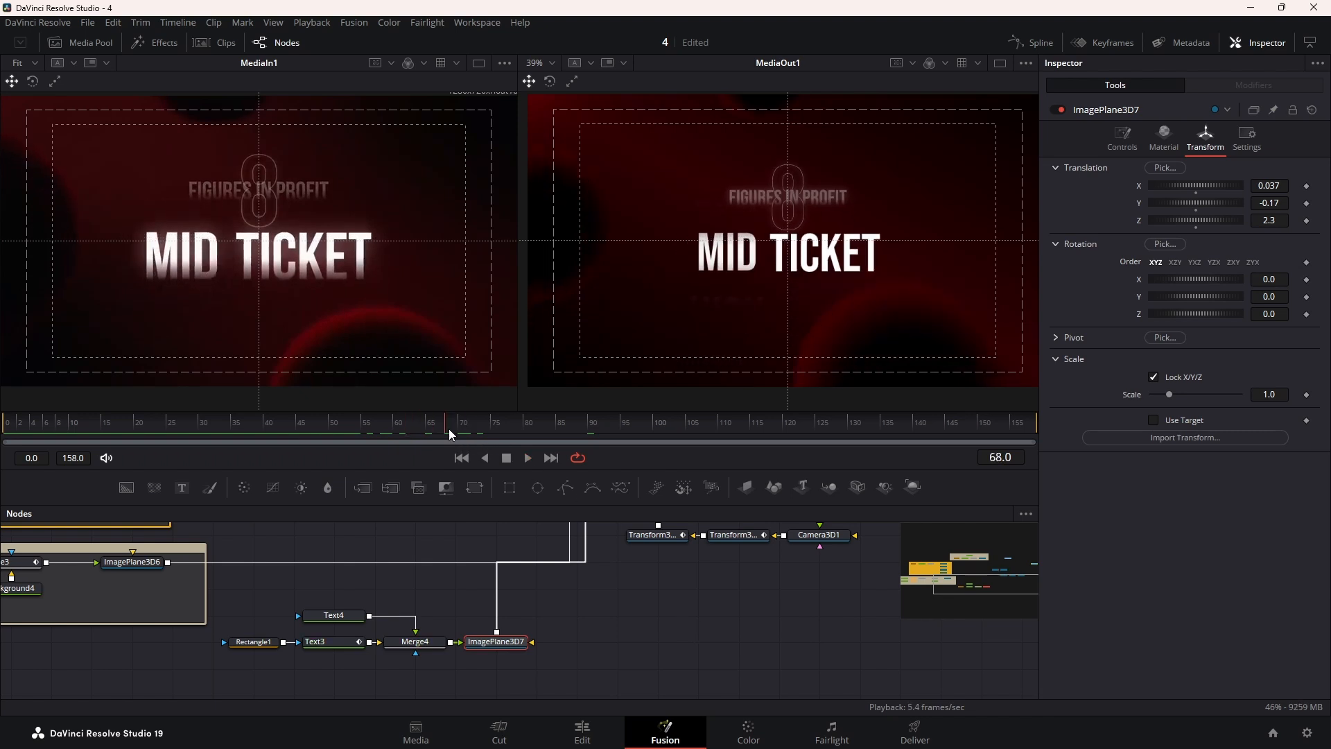
# Shade Text3 with a gradient that fades from transparent black at about 0.219 to white
pyautogui.click(315, 641)
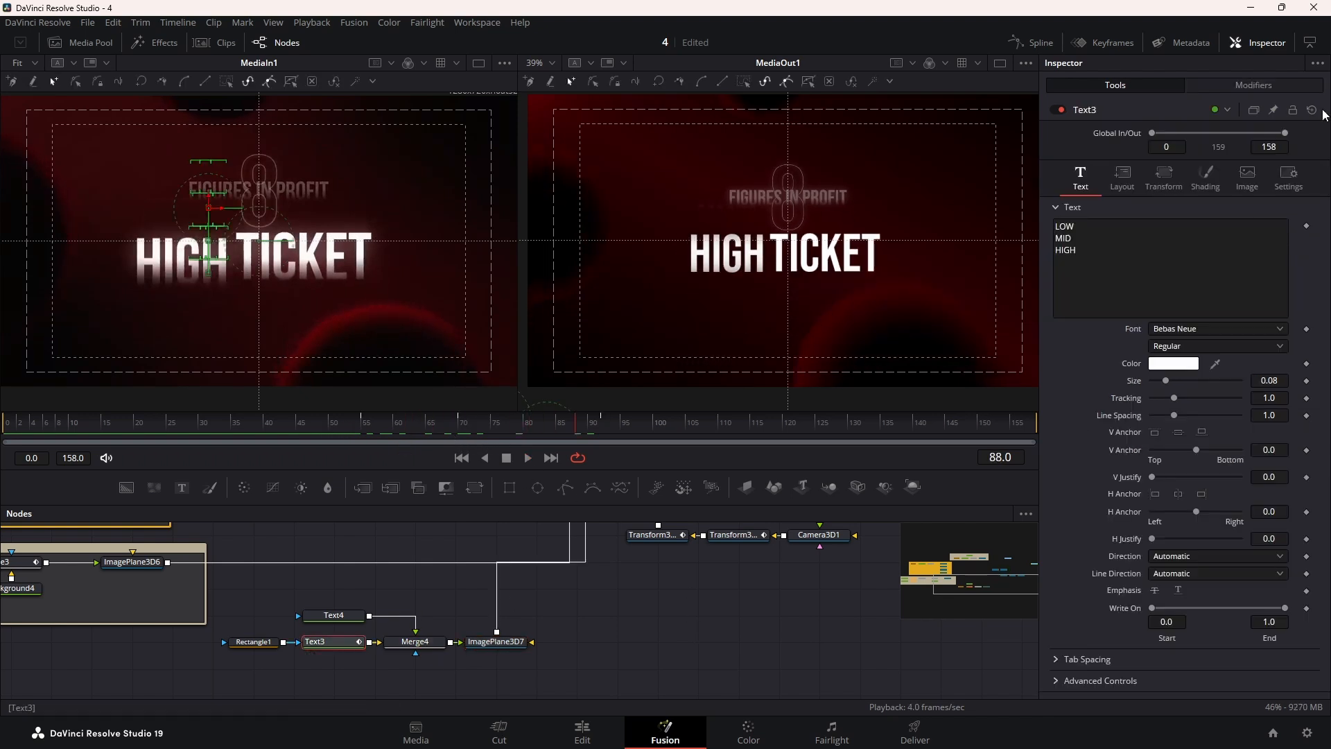
pyautogui.click(1206, 177)
pyautogui.click(1264, 380)
pyautogui.moveTo(1288, 413); pyautogui.dragTo(1181, 415)
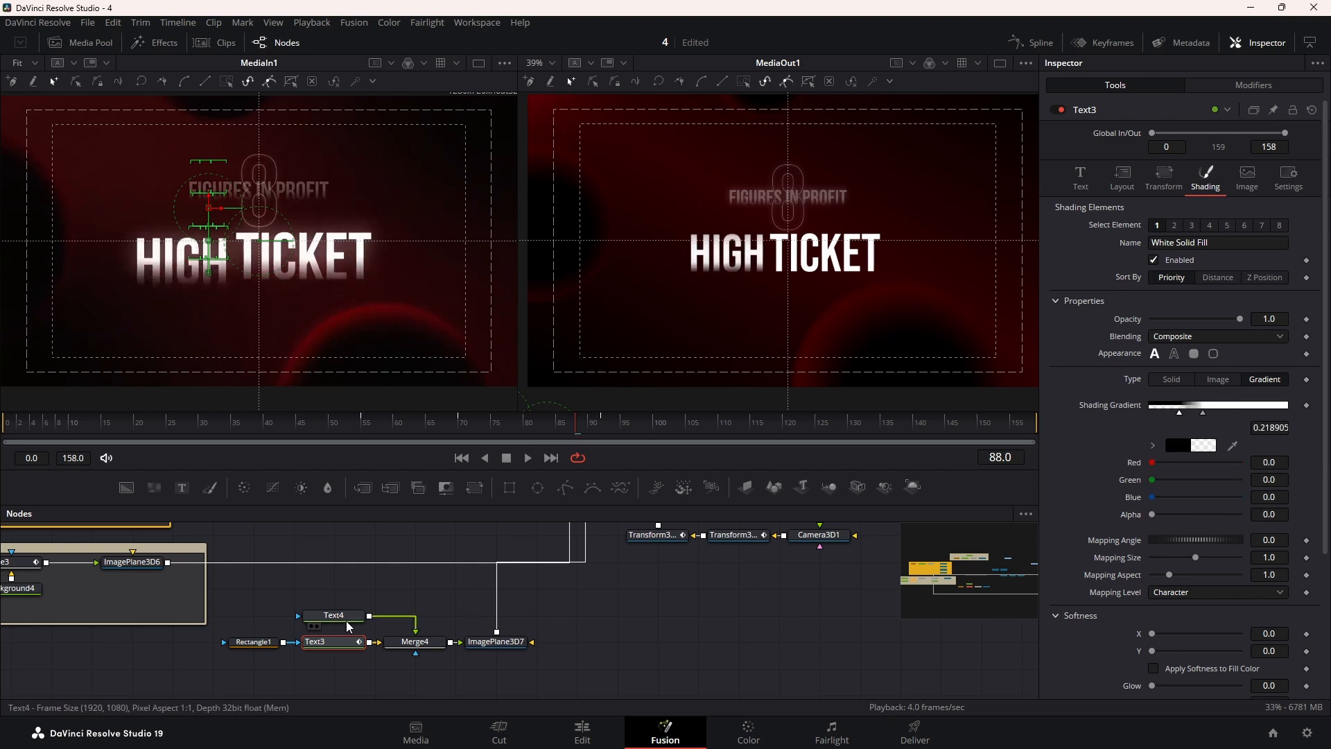
# Shade Text4 with a gradient that fades from transparent black to white, with the white stop at about 0.418
pyautogui.click(345, 617)
pyautogui.click(1265, 379)
pyautogui.moveTo(1240, 514); pyautogui.dragTo(1152, 514)
pyautogui.moveTo(1288, 413); pyautogui.dragTo(1206, 414)
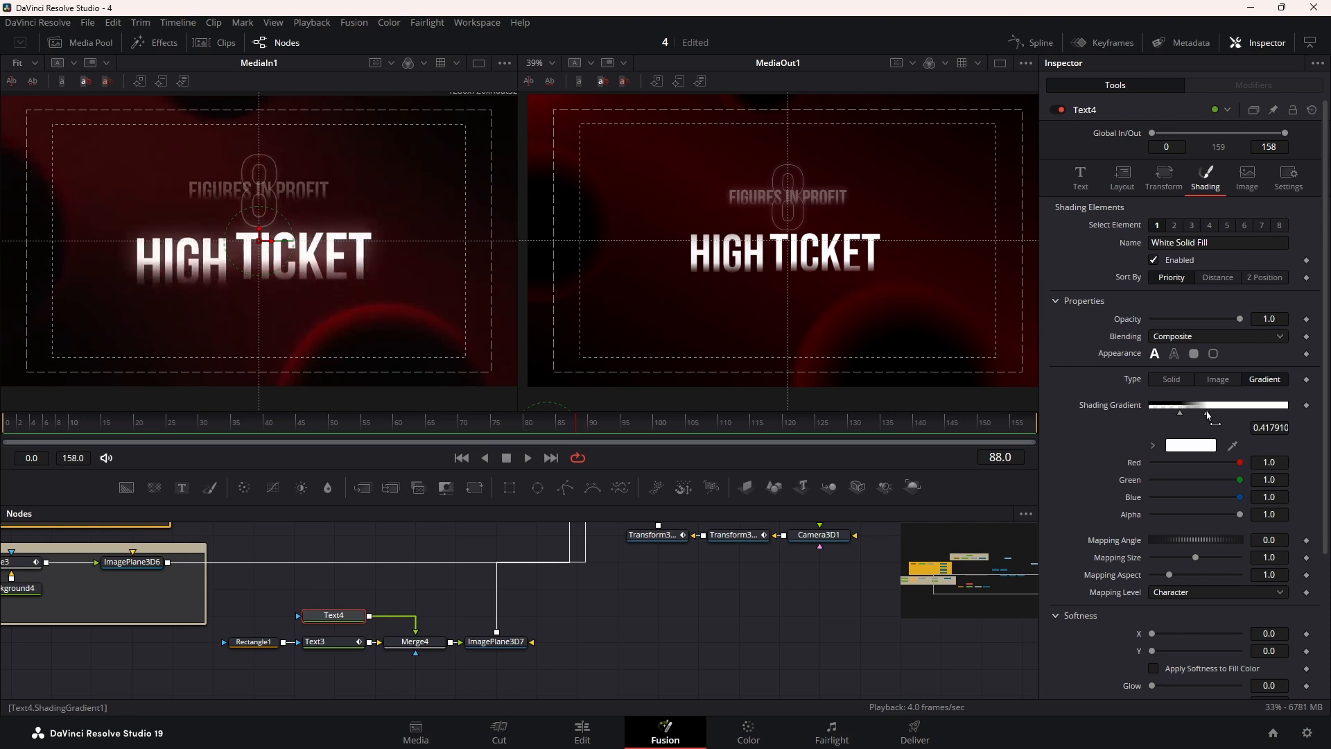
# Insert a Soft Glow between Merge4 and ImagePlane3D7 with gain 0.551 and glow size 23.6
pyautogui.moveTo(496, 642); pyautogui.dragTo(576, 642)
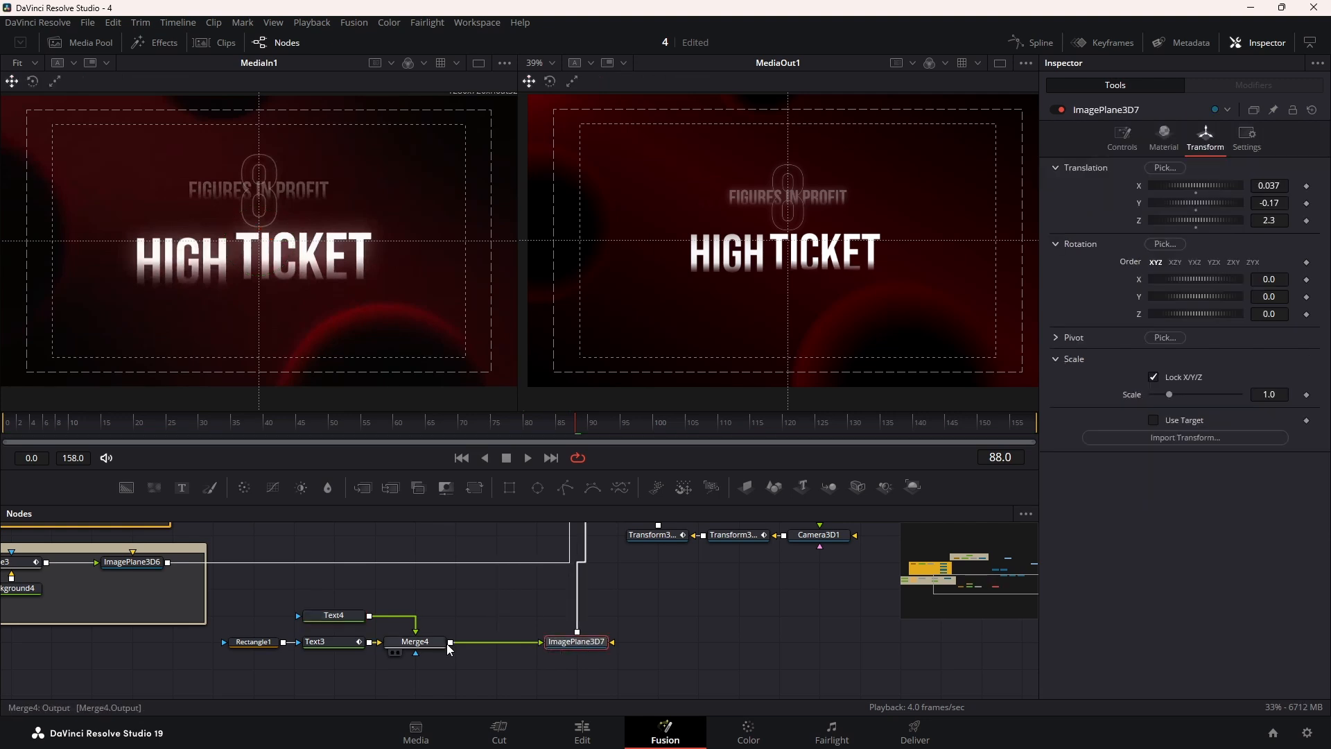
pyautogui.click(443, 643)
pyautogui.hotkey('shift', 'space')
pyautogui.write('soft')
pyautogui.press('Return')
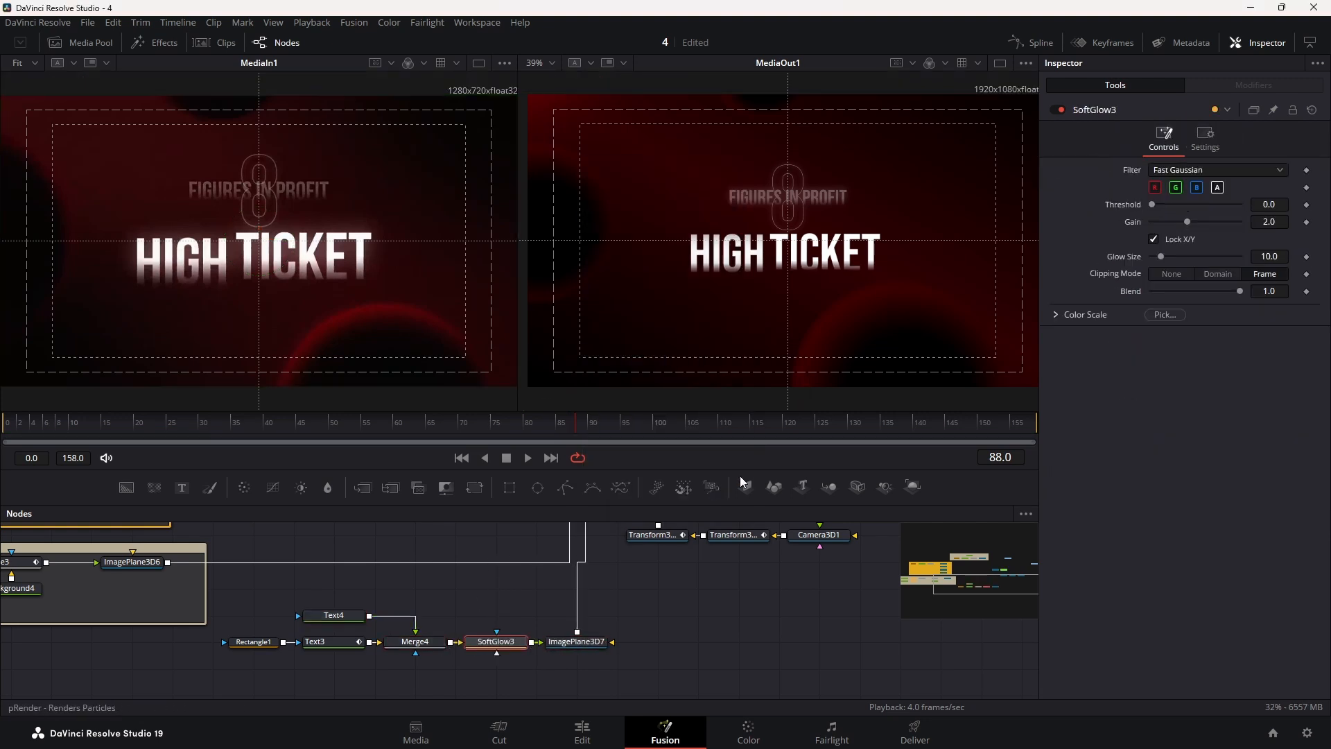
pyautogui.moveTo(1187, 222); pyautogui.dragTo(1173, 258)
pyautogui.moveTo(1172, 222); pyautogui.dragTo(1163, 222)
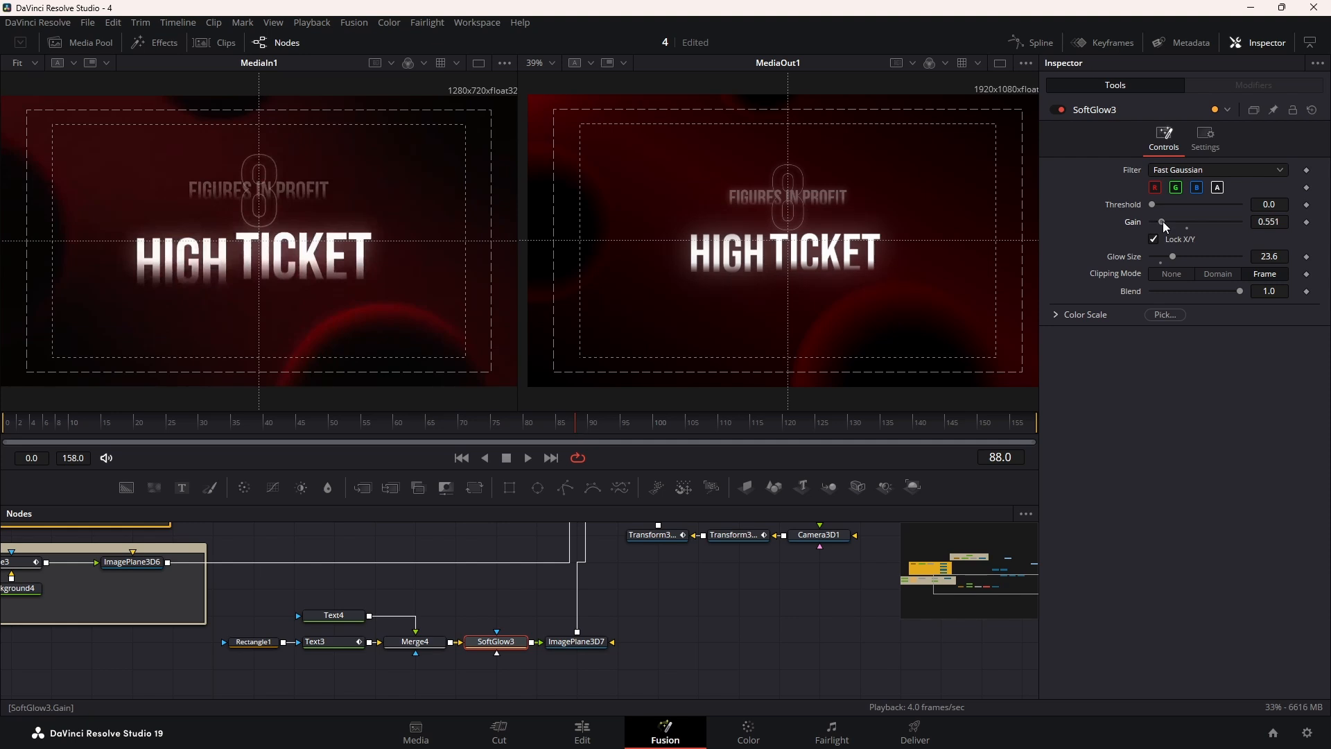
pyautogui.click(513, 547)
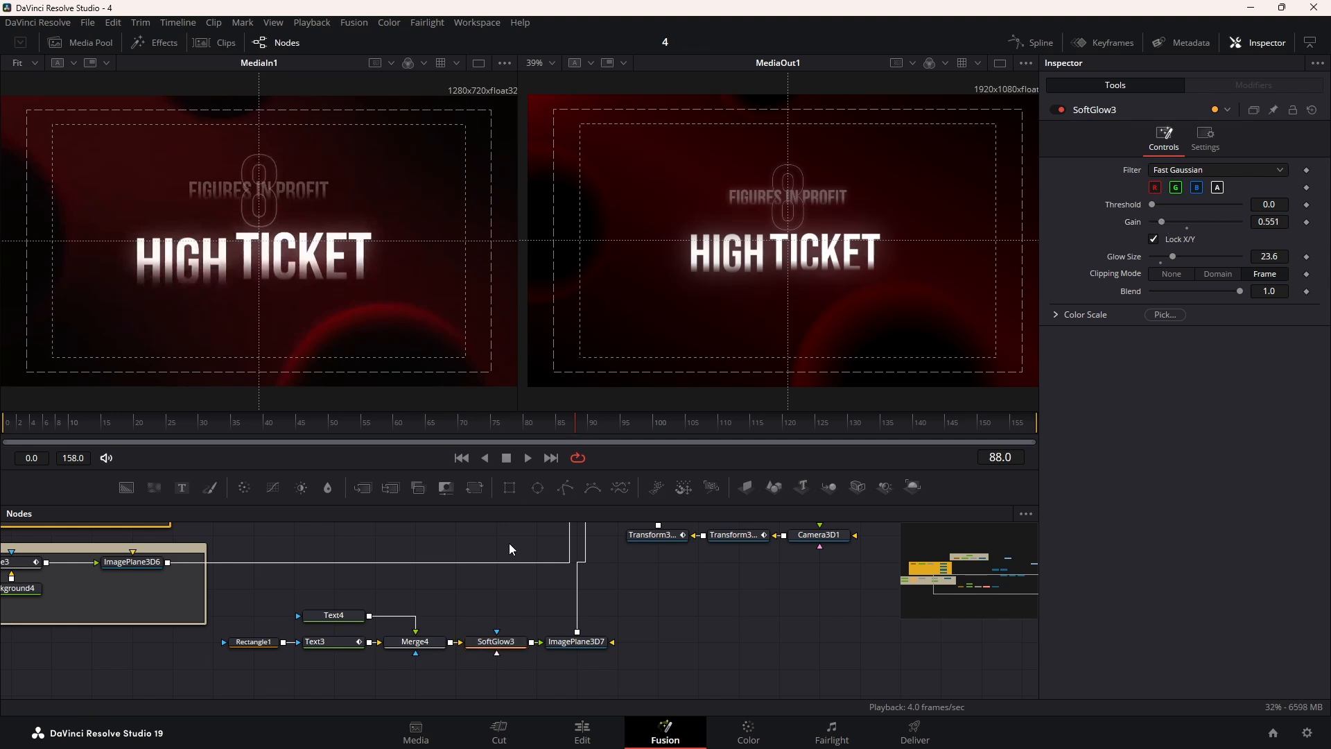
# Move the ticket text nodes from Rectangle1 to ImagePlane3D7 aside and wrap them in an Underlay
pyautogui.moveTo(256, 595); pyautogui.dragTo(497, 671)
pyautogui.hotkey('shift', 'space')
pyautogui.write('underlay')
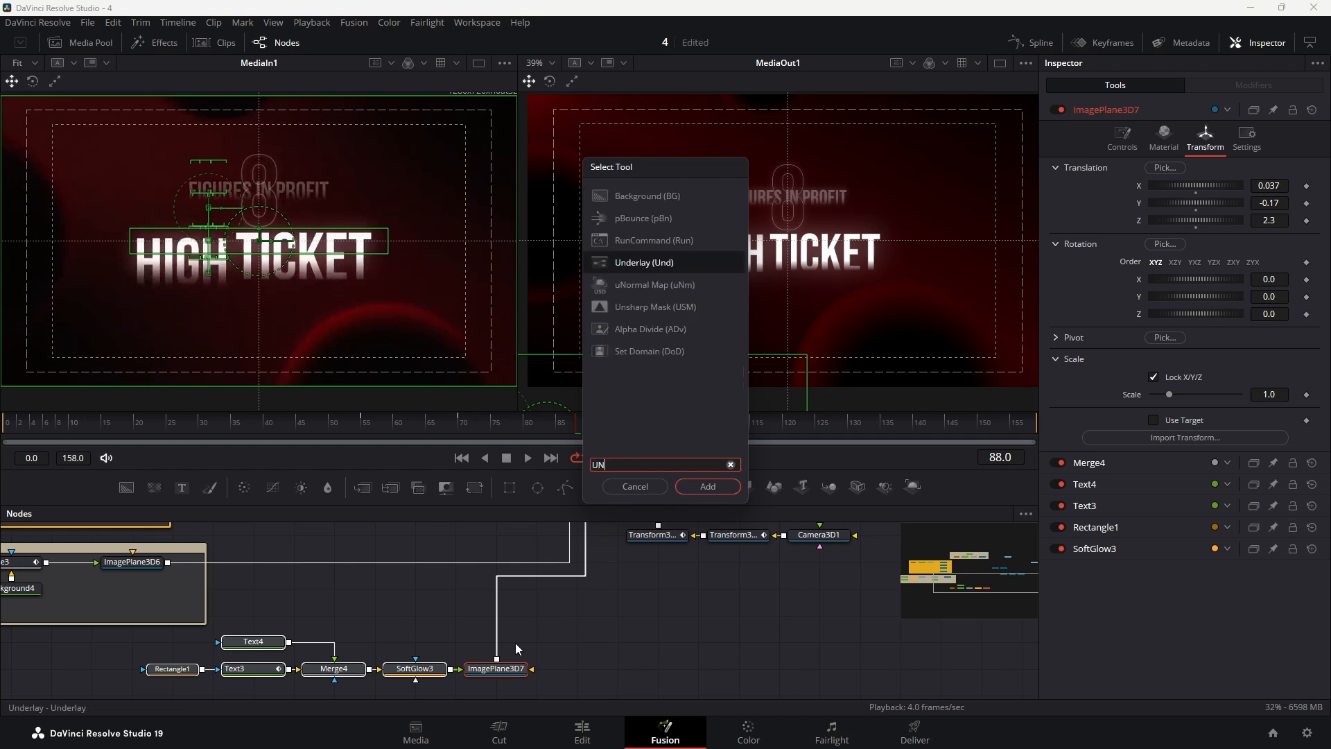
pyautogui.press('Return')
# Try to rename the new underlay as 2 TEXT
pyautogui.doubleClick(1094, 110)
pyautogui.write('TEXT')
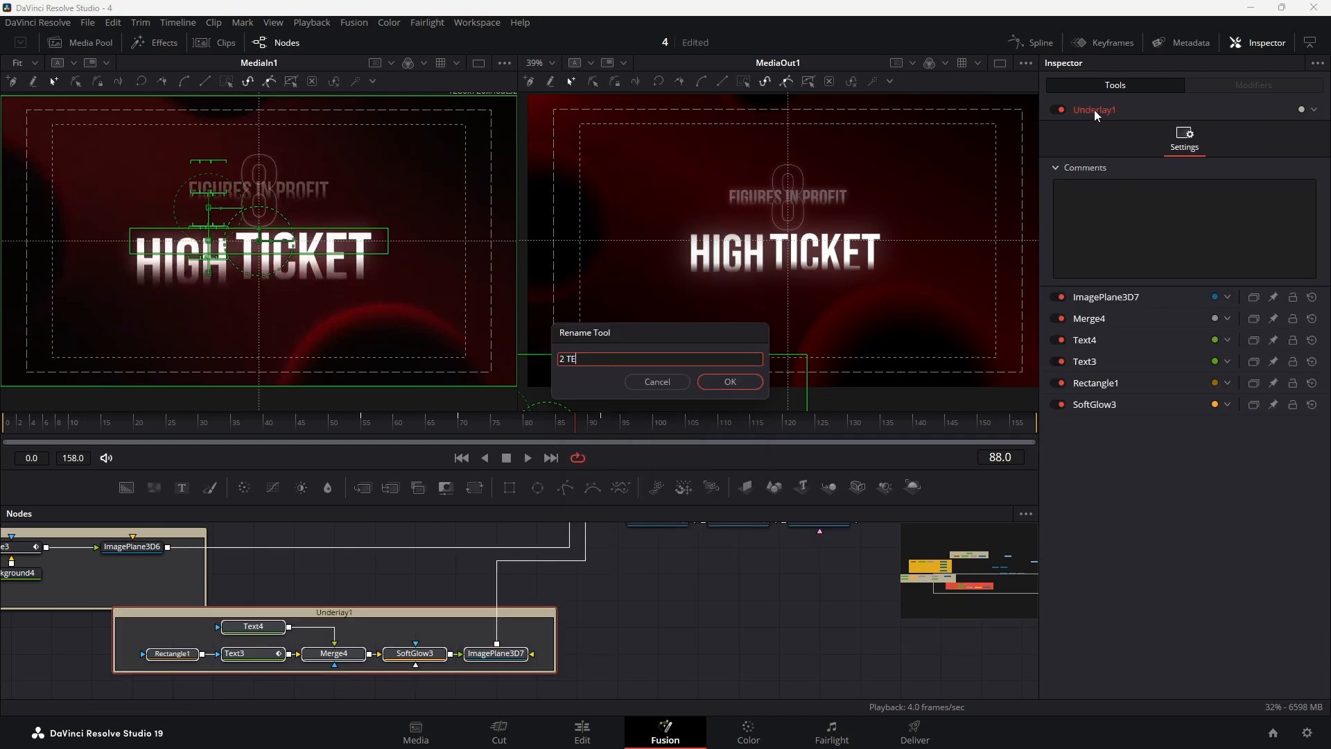
pyautogui.click(726, 382)
# Reposition the ticket text underlay, colour it pink and play back the composition from frame 0
pyautogui.moveTo(329, 610); pyautogui.dragTo(47, 634)
pyautogui.click(1314, 109)
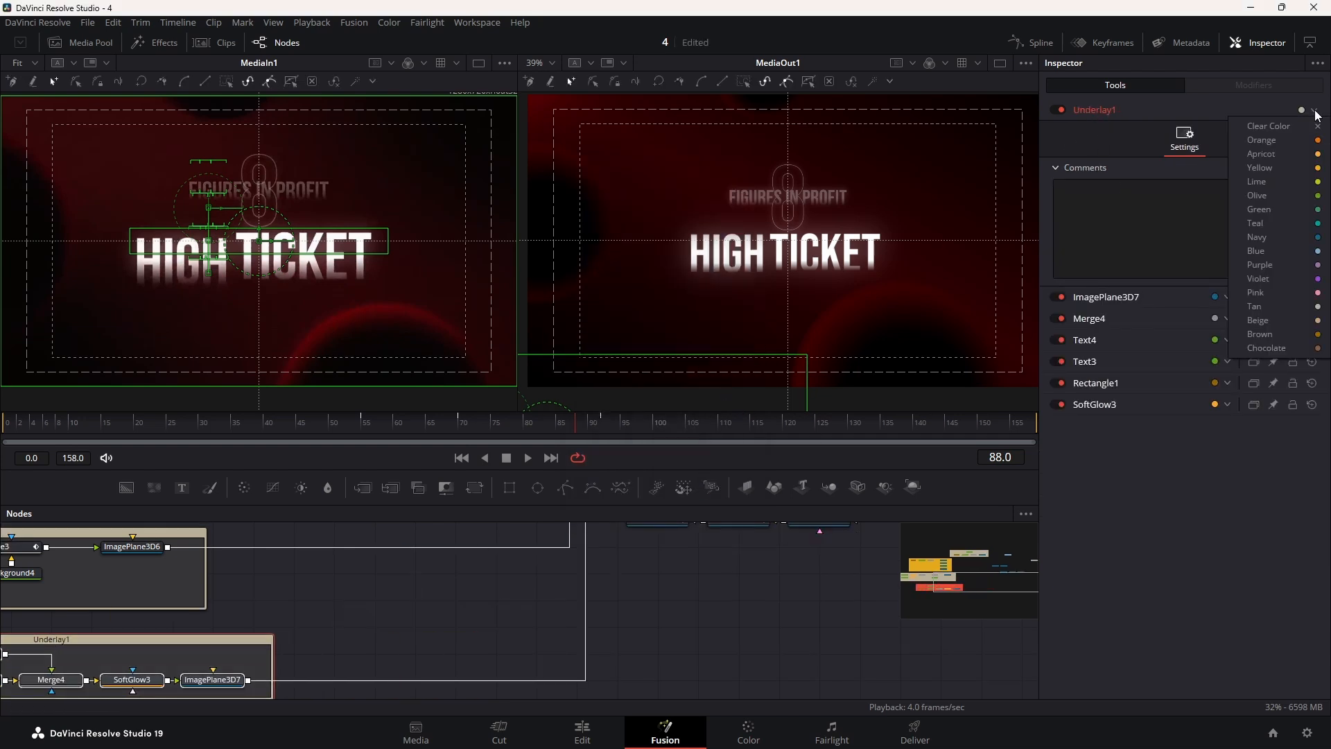
pyautogui.click(1268, 292)
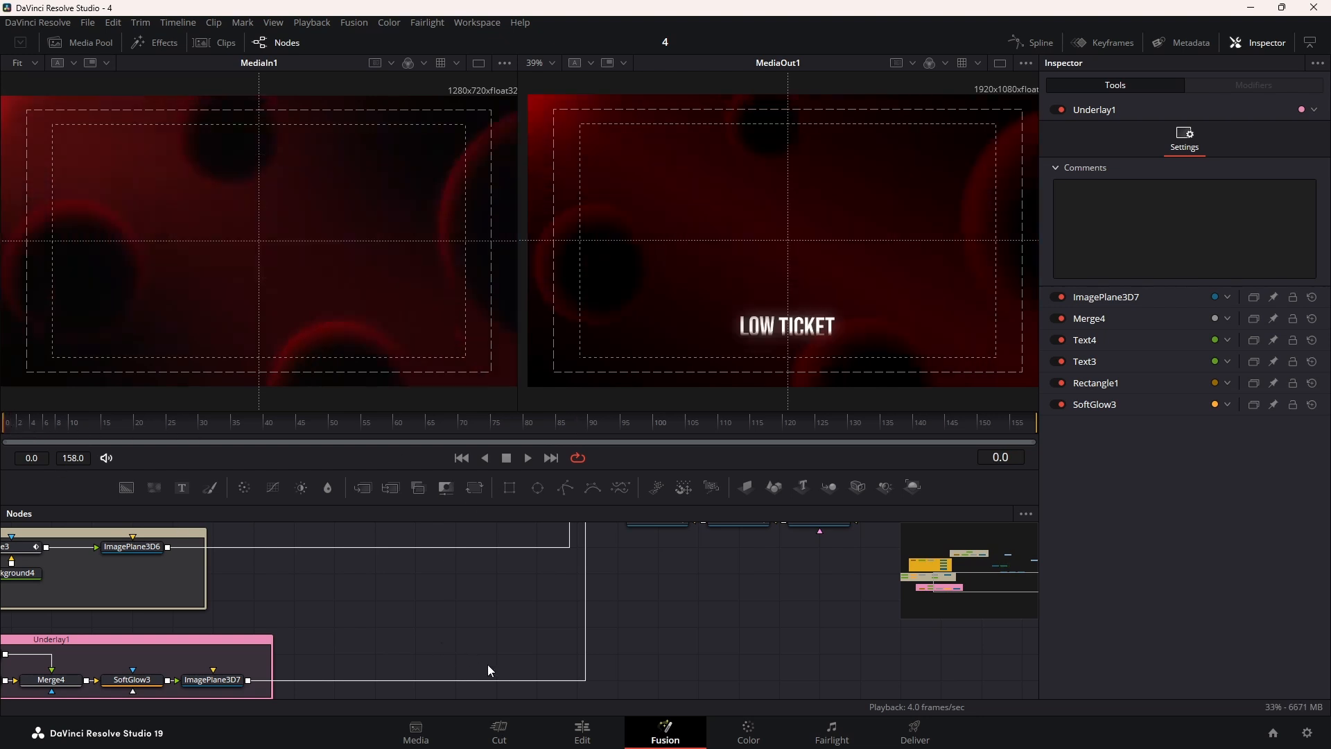
pyautogui.press('space')
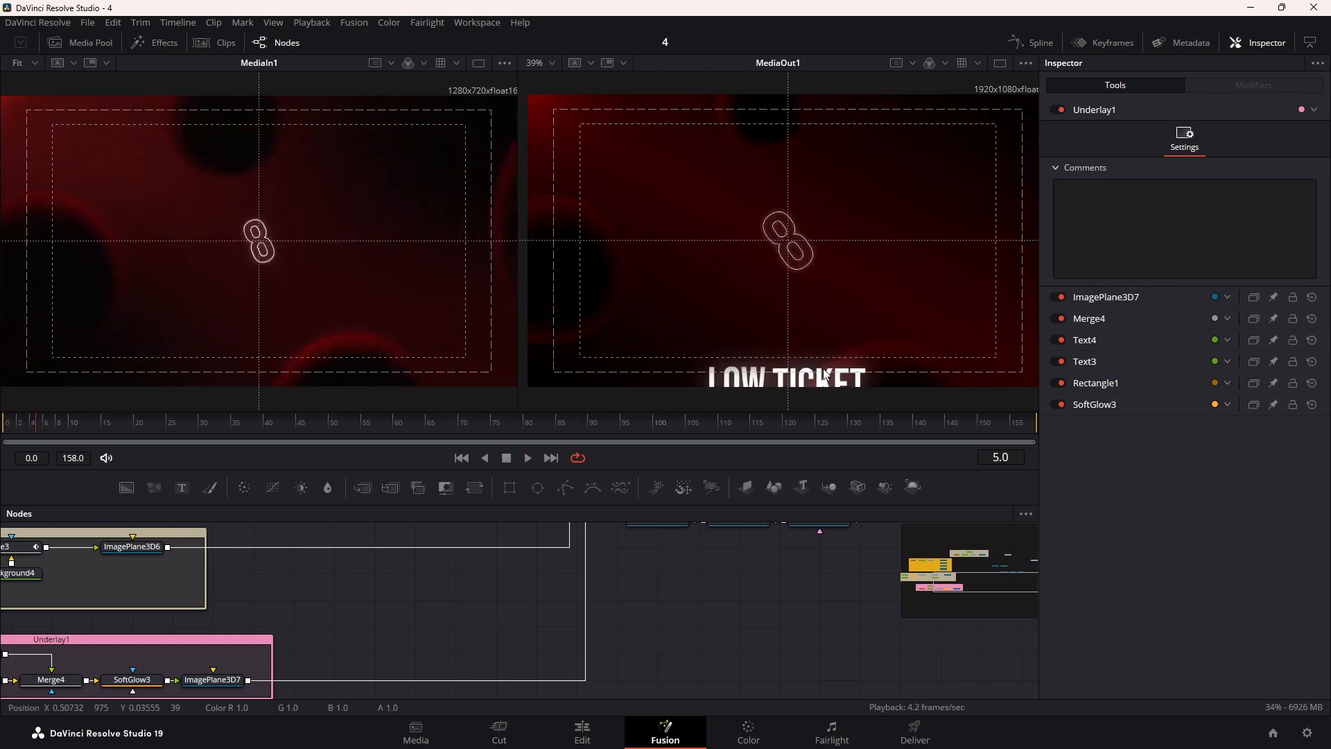
# Keyframe Merge4's blend at 0 on frame 49 and 1 on frame 50, and play back from the start
pyautogui.moveTo(318, 610); pyautogui.dragTo(636, 565)
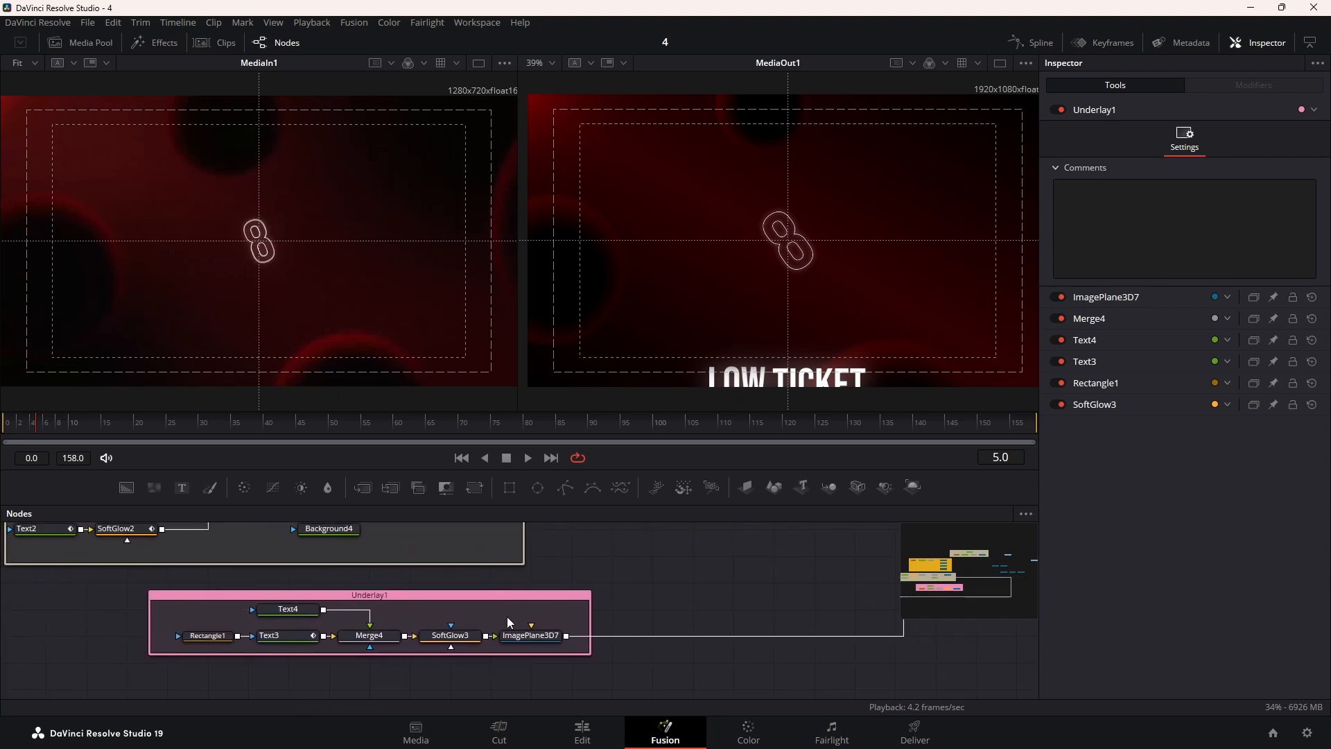
pyautogui.click(369, 635)
pyautogui.click(258, 425)
pyautogui.moveTo(258, 424); pyautogui.dragTo(317, 425)
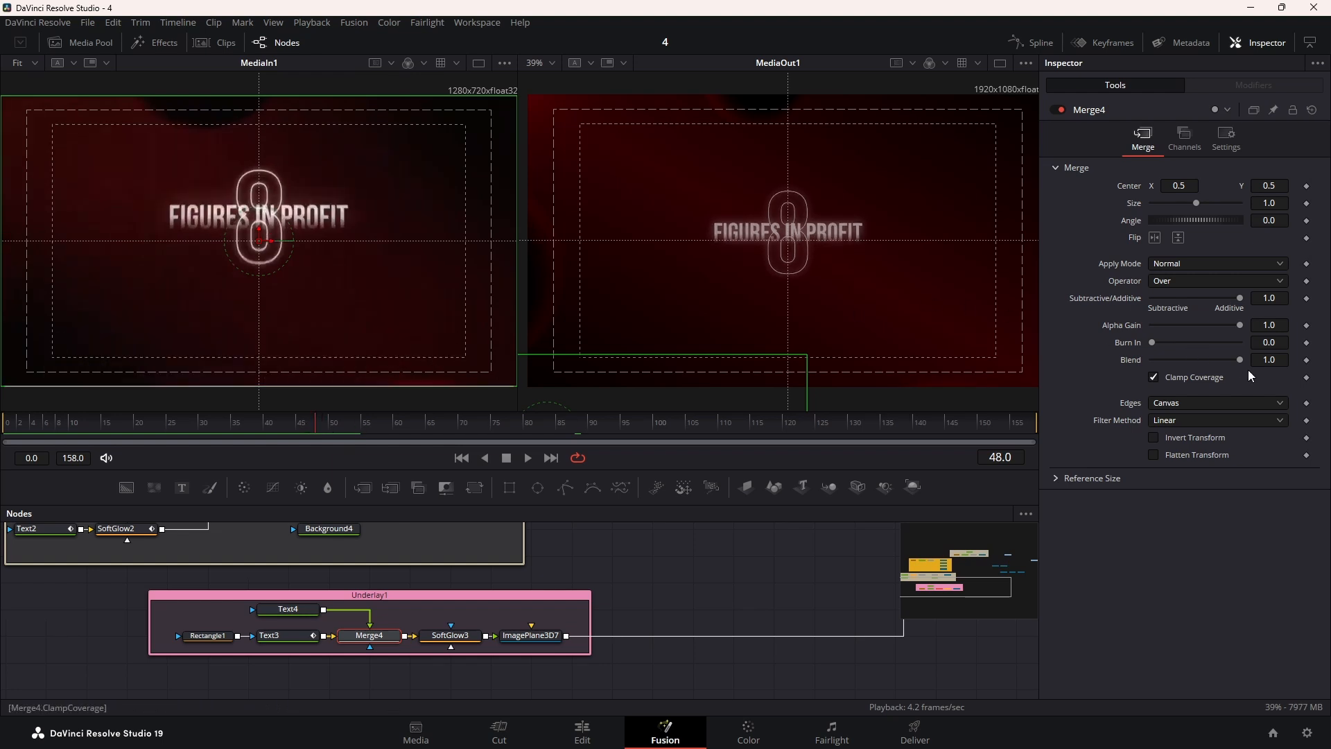
pyautogui.moveTo(1240, 359); pyautogui.dragTo(1151, 360)
pyautogui.click(1306, 360)
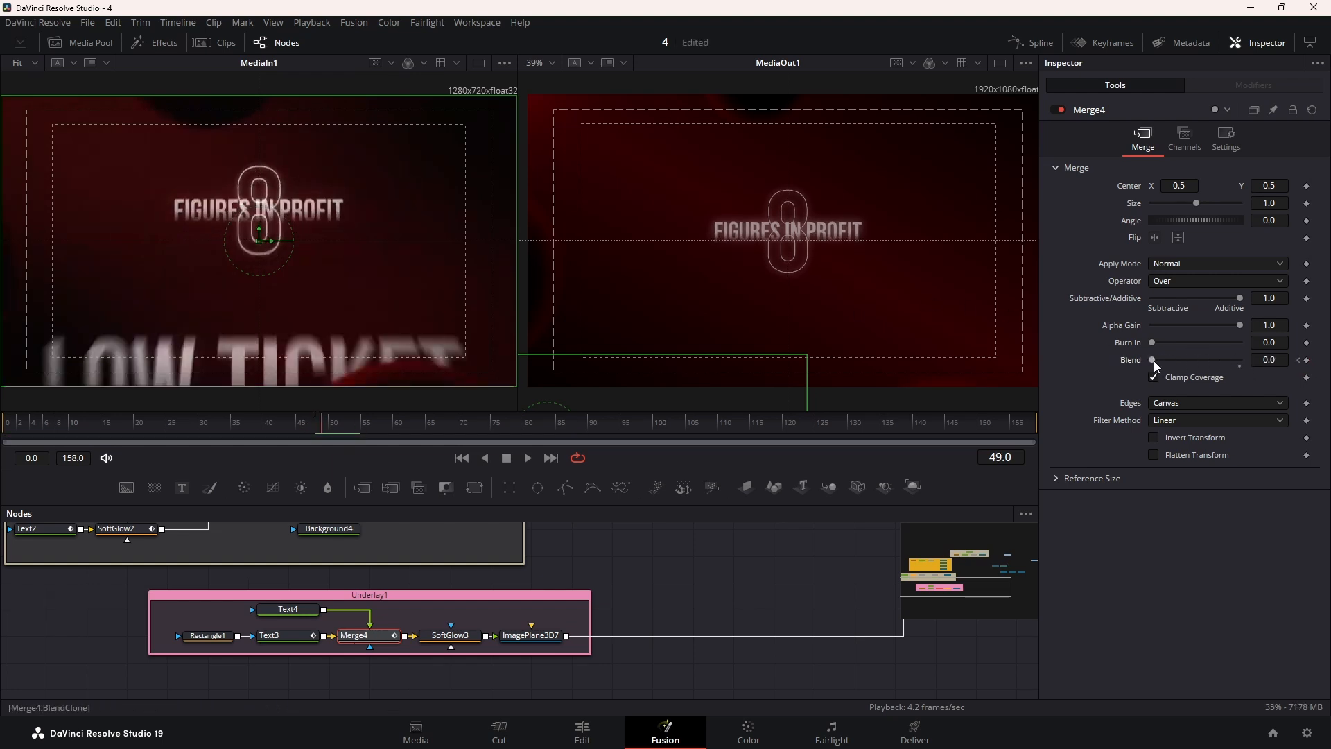
pyautogui.click(329, 423)
pyautogui.moveTo(1152, 360); pyautogui.dragTo(1243, 362)
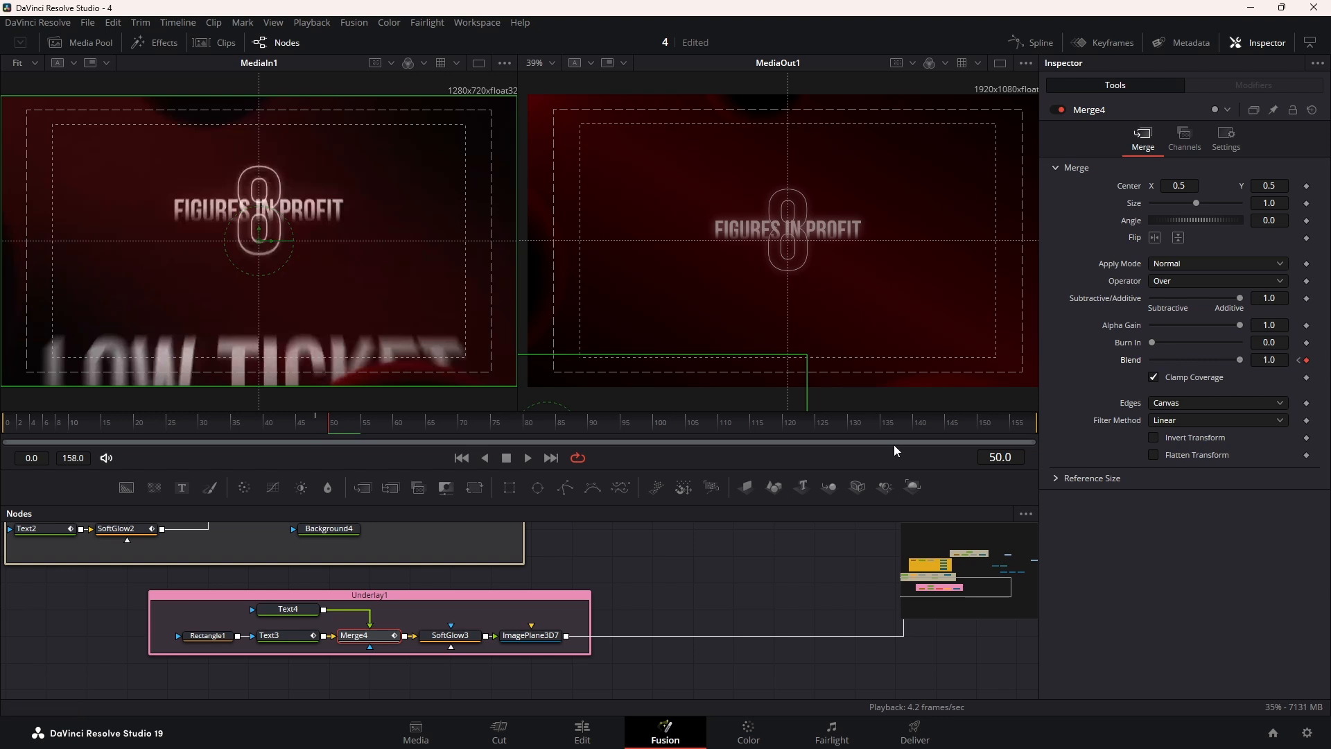
pyautogui.click(717, 574)
pyautogui.moveTo(328, 424); pyautogui.dragTo(5, 429)
pyautogui.press('space')
pyautogui.press('space')
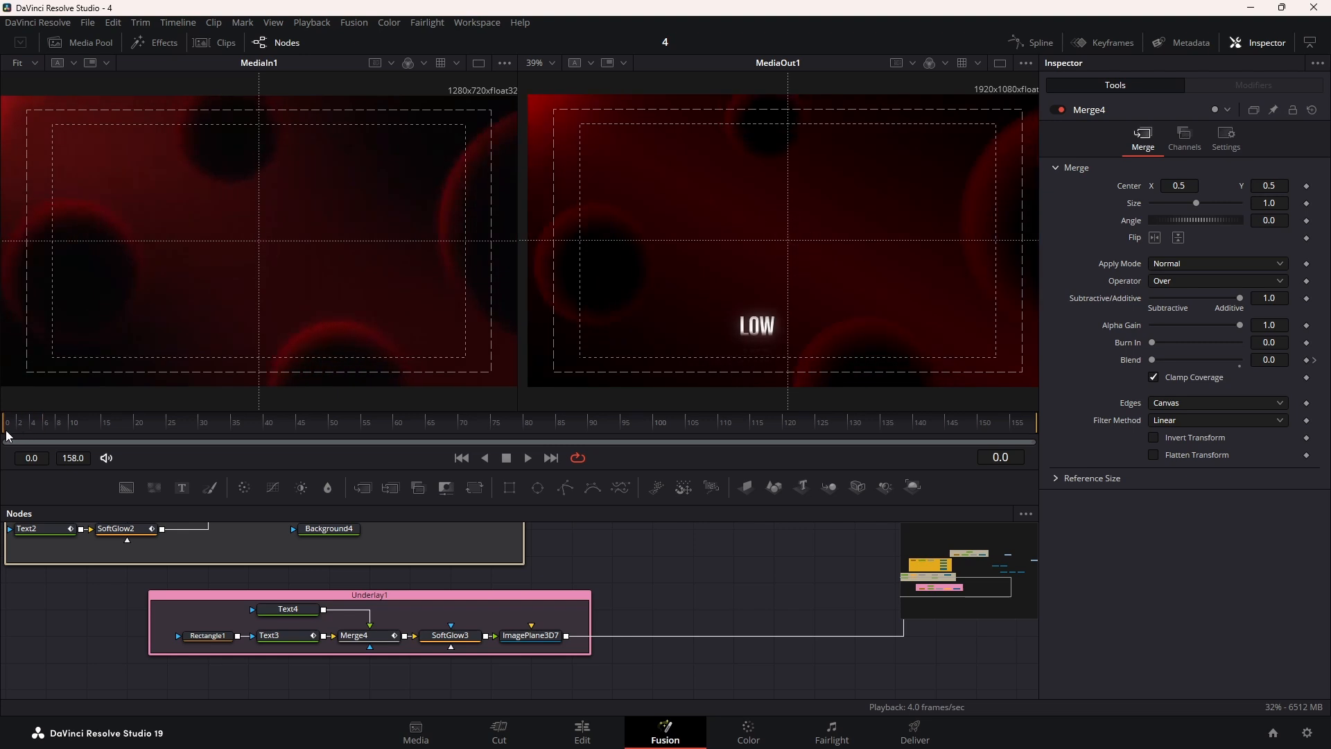
# Keyframe Text3's shading opacity at 0 on frame 50 and 1.0 on frame 52
pyautogui.click(293, 635)
pyautogui.click(335, 426)
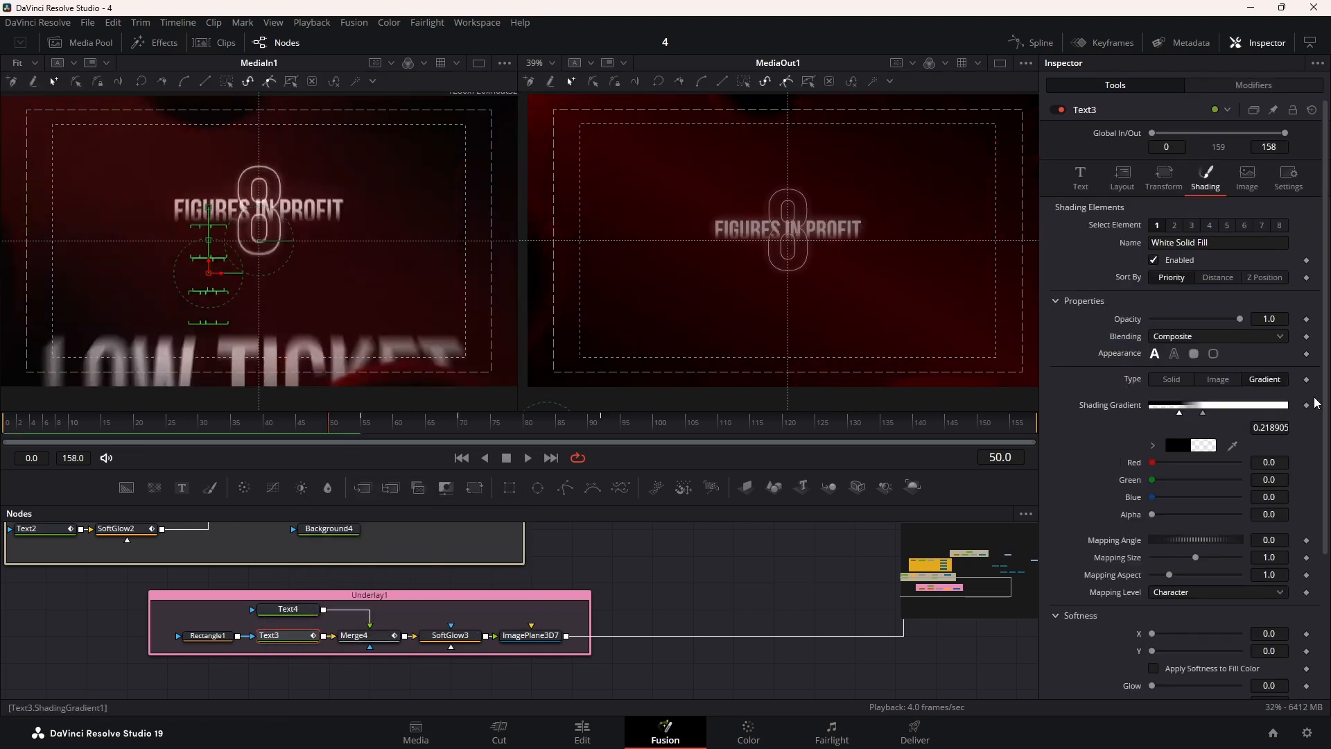
pyautogui.moveTo(1240, 319); pyautogui.dragTo(1144, 321)
pyautogui.click(1307, 319)
pyautogui.press('Right')
pyautogui.press('Right')
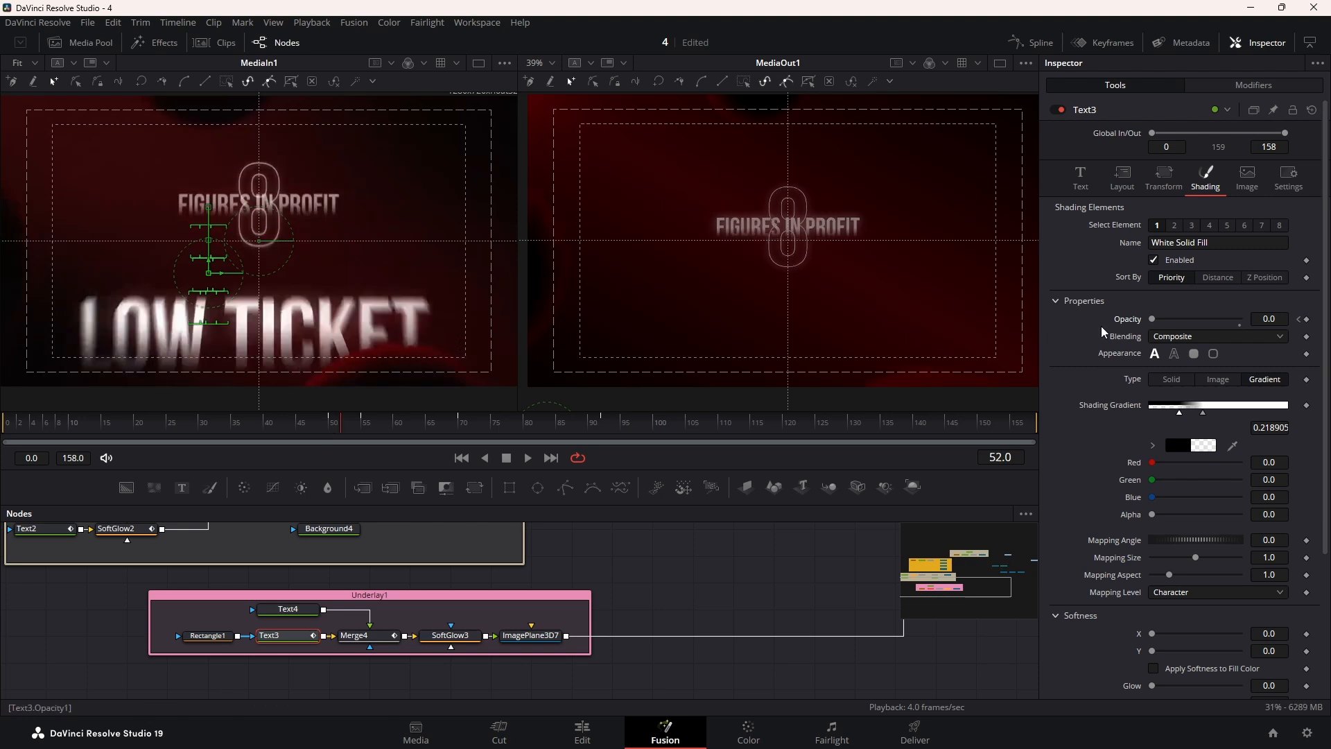
pyautogui.doubleClick(1120, 321)
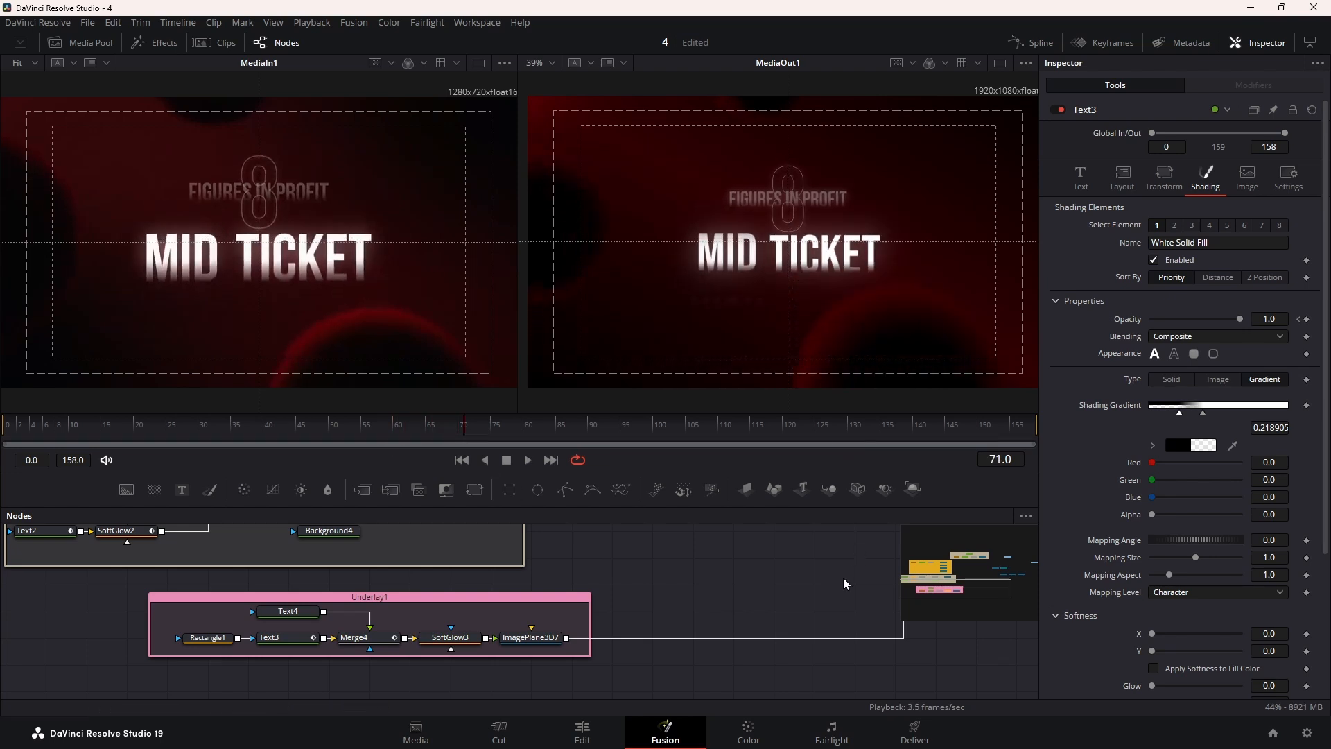
# Smooth Transform3D2's Y and Z offset curves in the spline editor with an Ease In of 56.4
pyautogui.moveTo(845, 580); pyautogui.dragTo(666, 636)
pyautogui.click(791, 535)
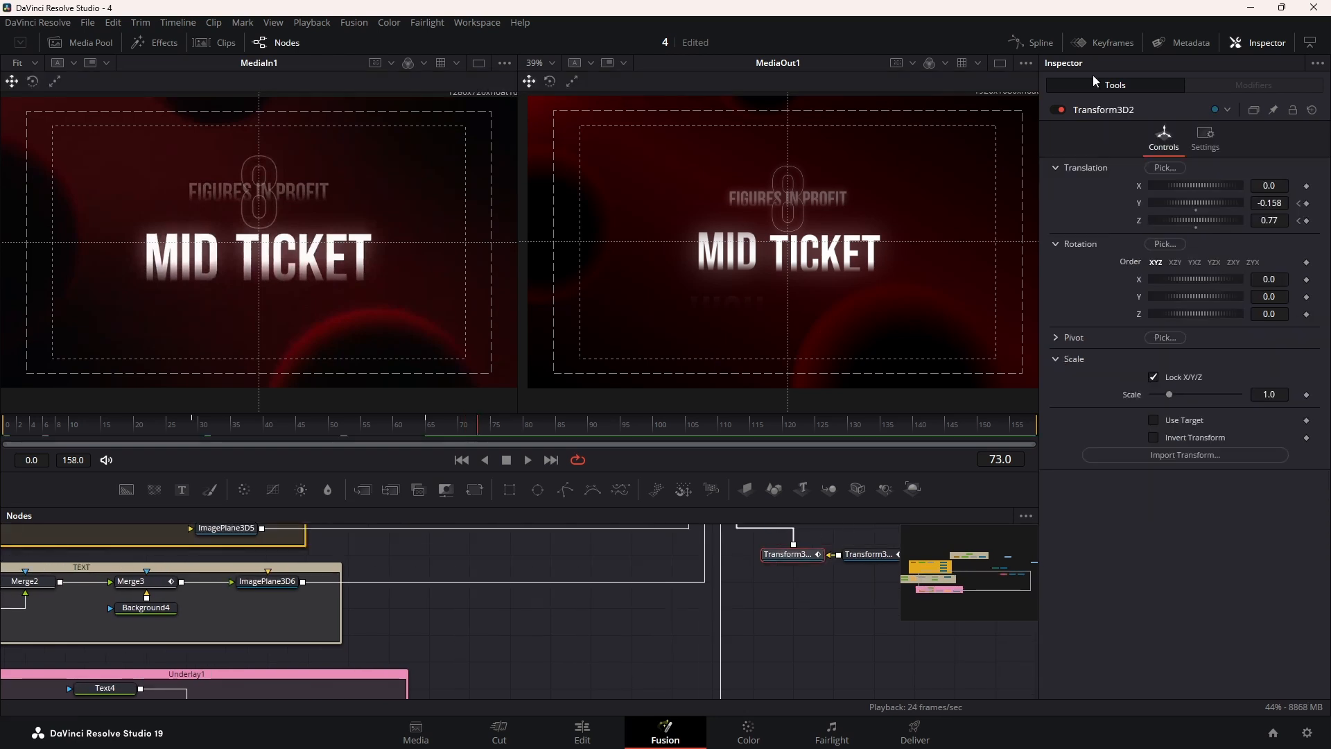
pyautogui.click(1032, 43)
pyautogui.click(974, 516)
pyautogui.hotkey('ctrl', 'a')
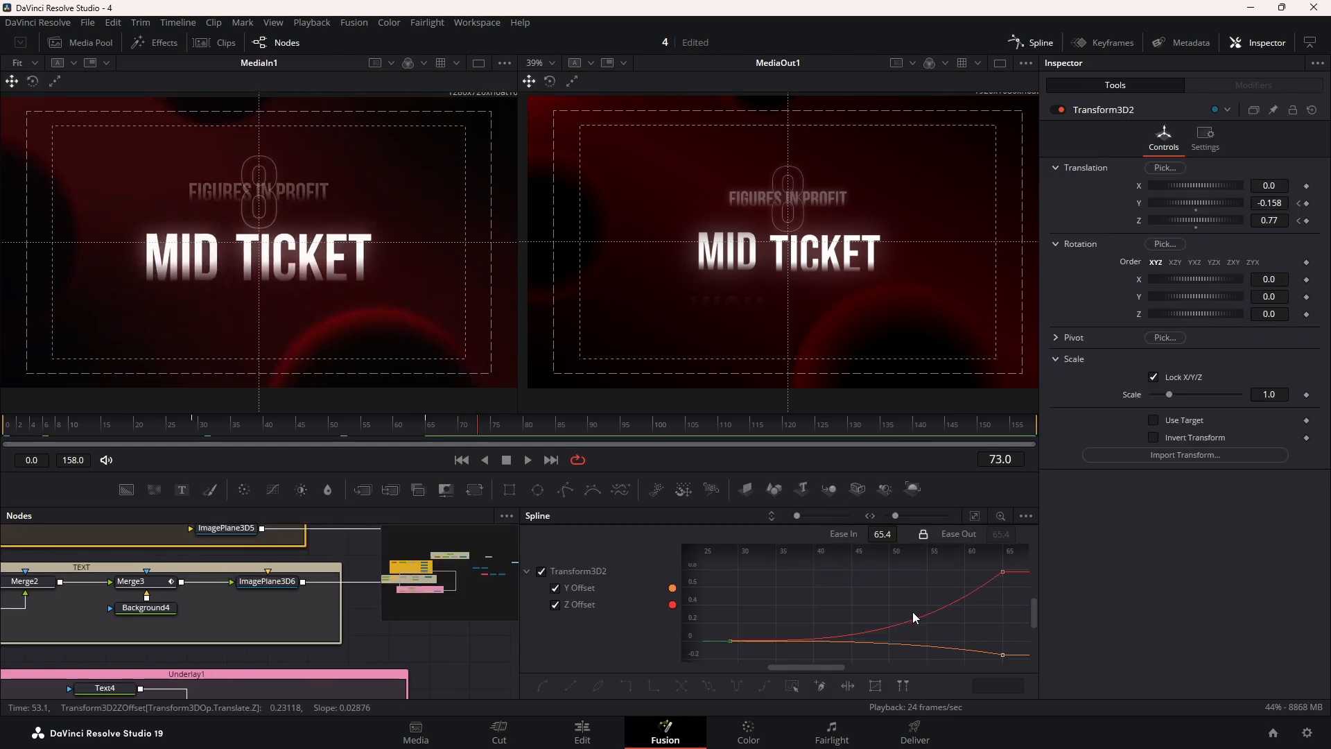
pyautogui.press('f')
pyautogui.moveTo(890, 537); pyautogui.dragTo(901, 532)
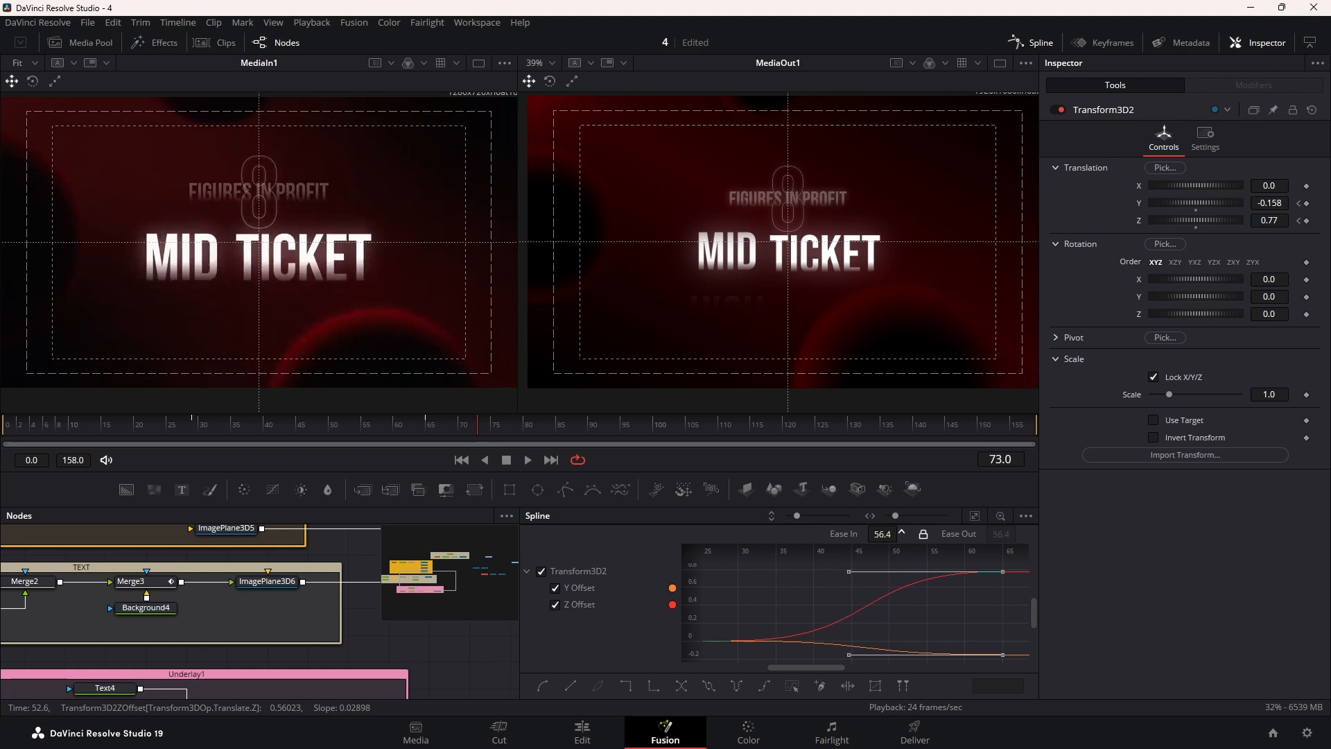
pyautogui.click(1033, 42)
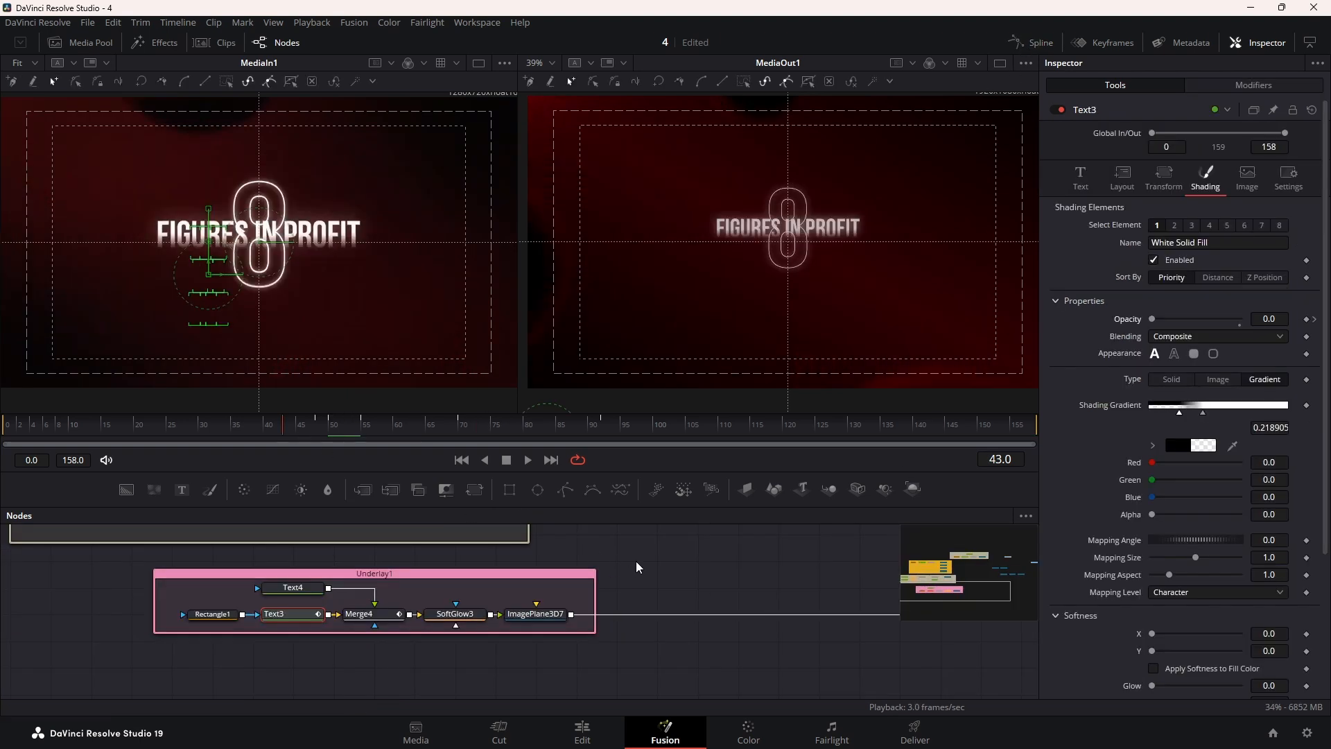
# Set Rectangle1's soft edge to 0.0142 and height to about 0.117, checking the rolling ticket text in playback
pyautogui.press('space')
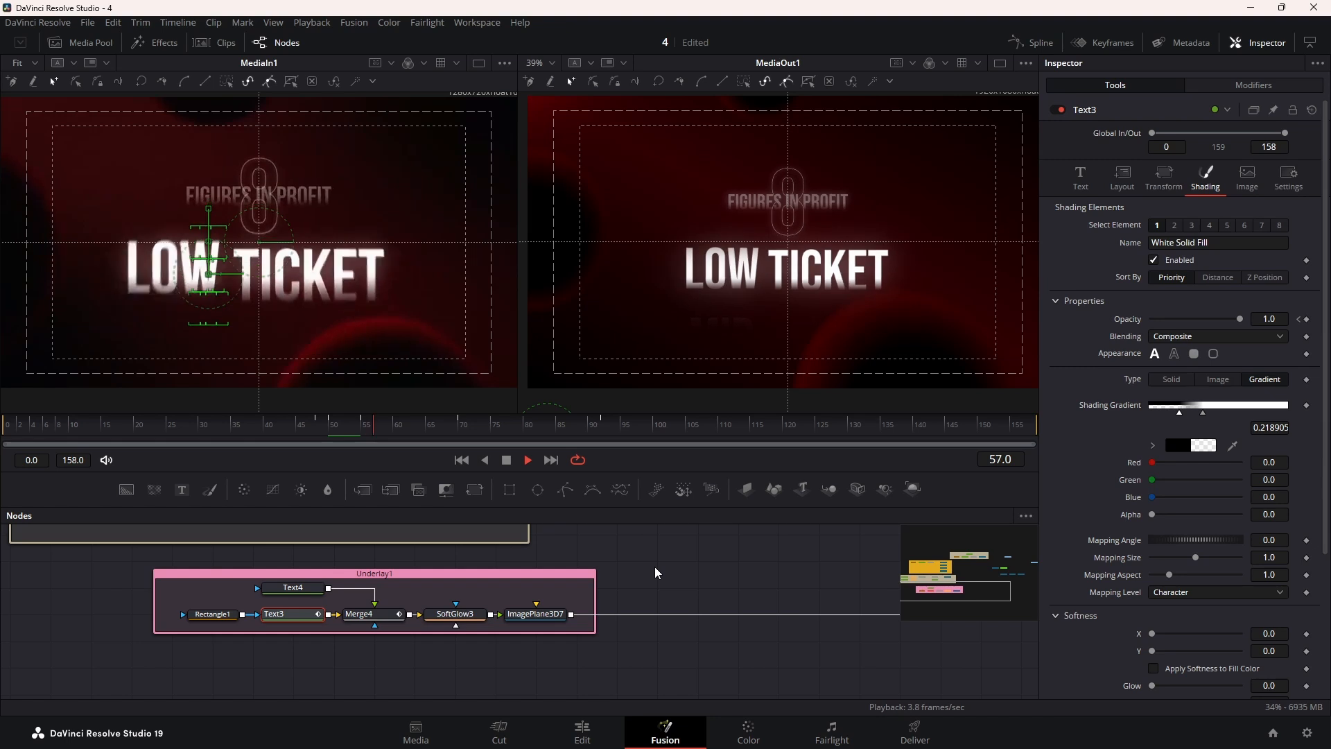
pyautogui.press('space')
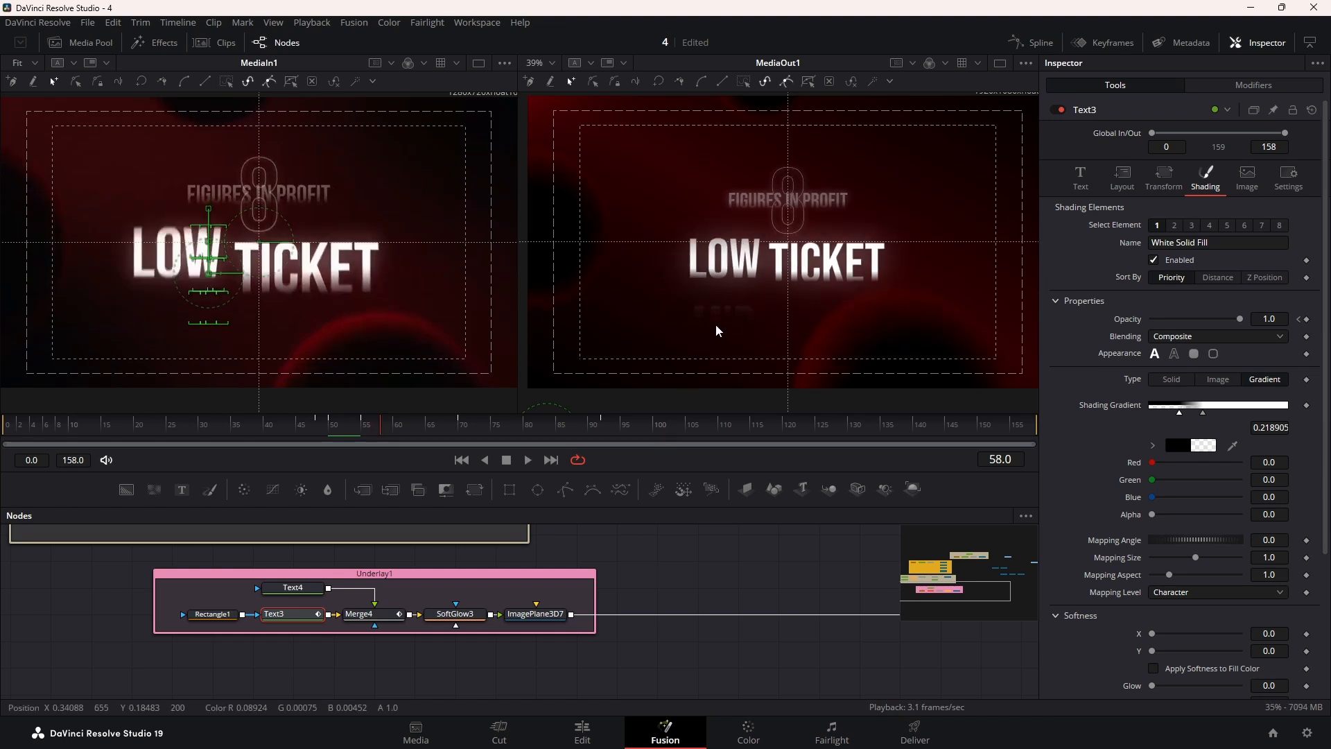
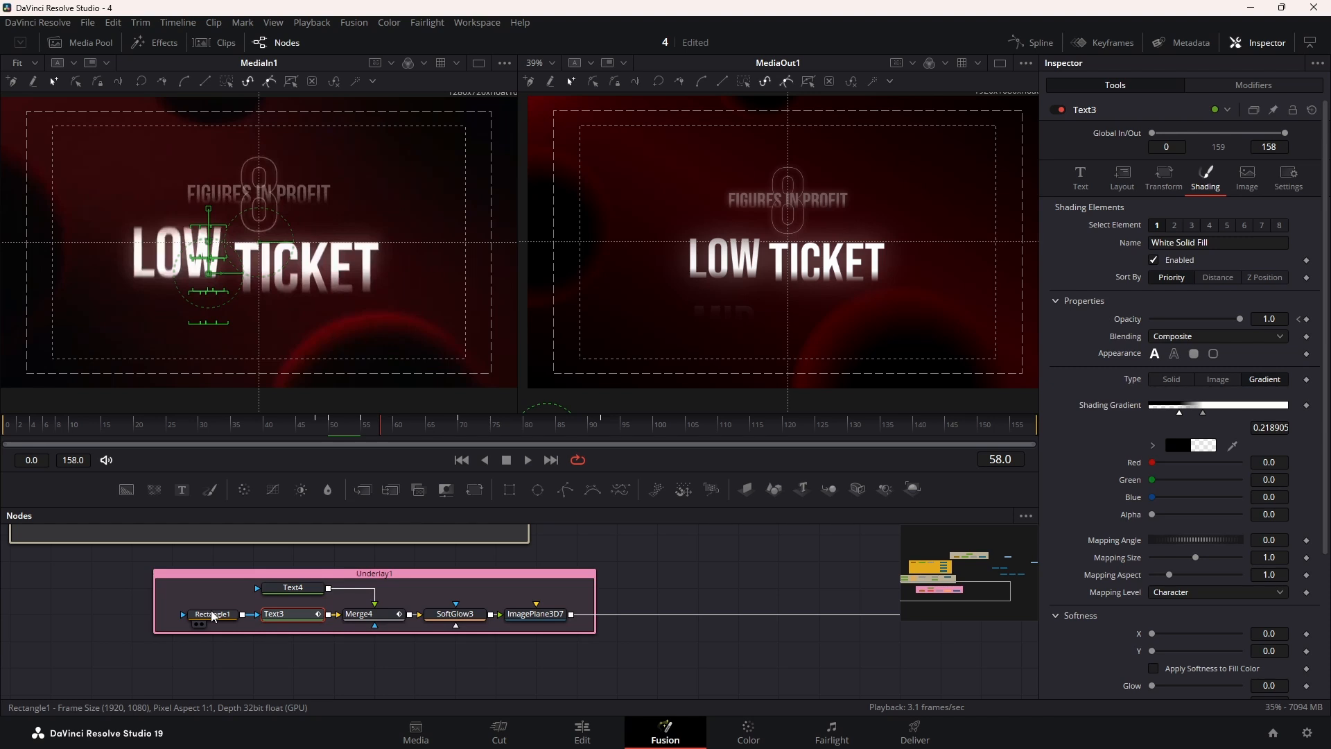
pyautogui.click(213, 615)
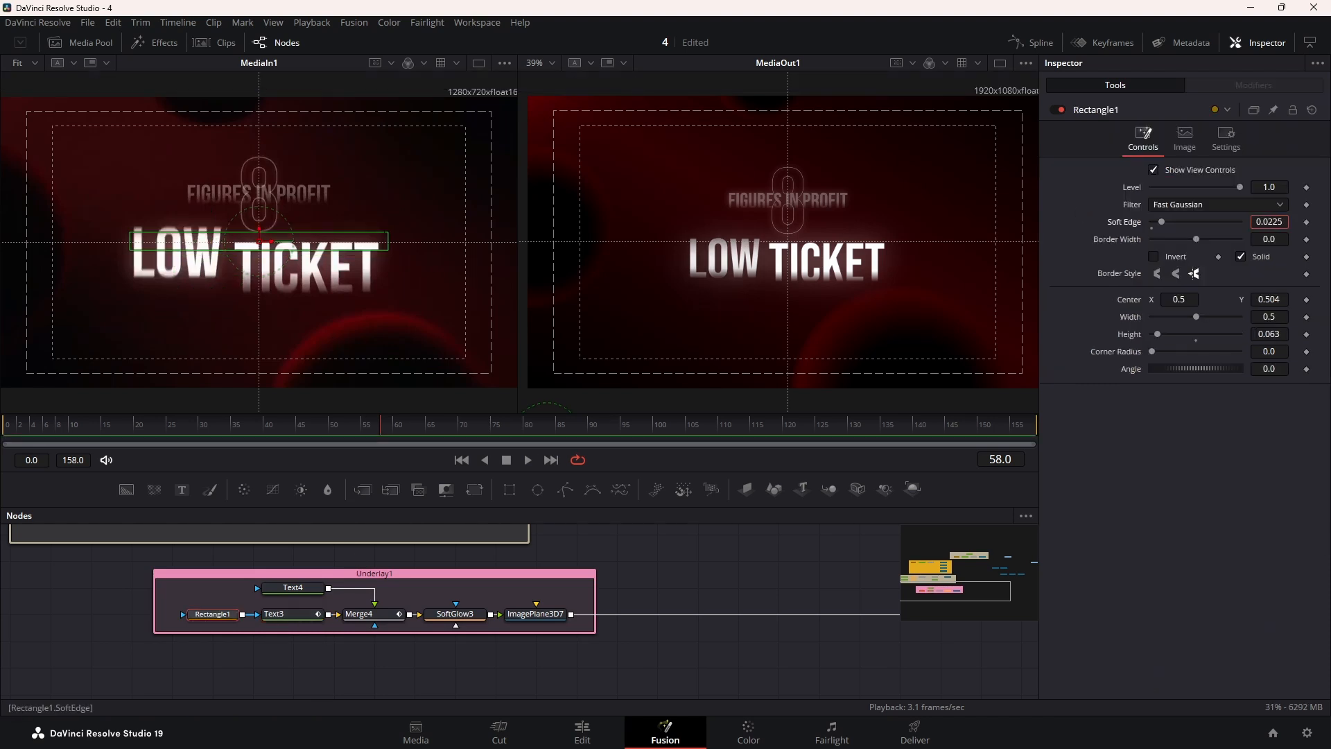
pyautogui.press('space')
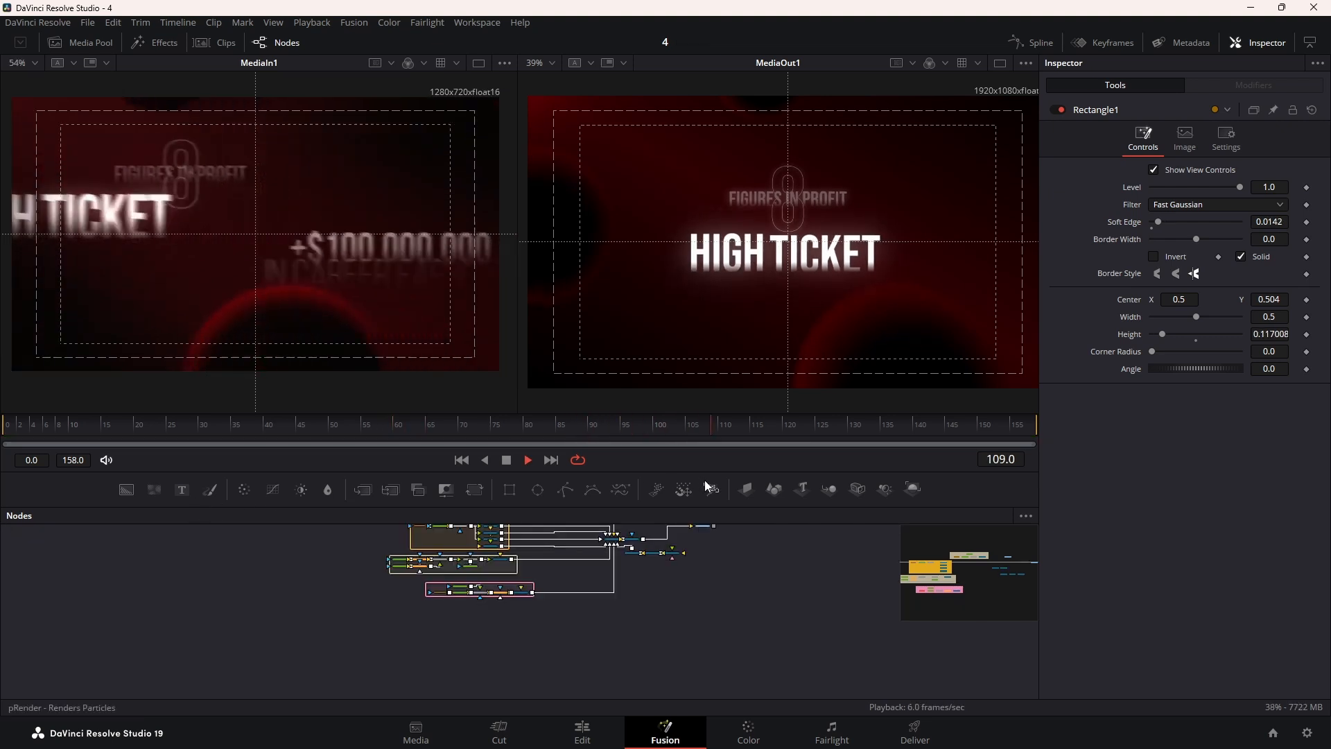
pyautogui.press('space')
# Make room beside Merge3D1 in the camera chain and add a Transform 3D after Transform3D2
pyautogui.scroll(8, 684, 628)
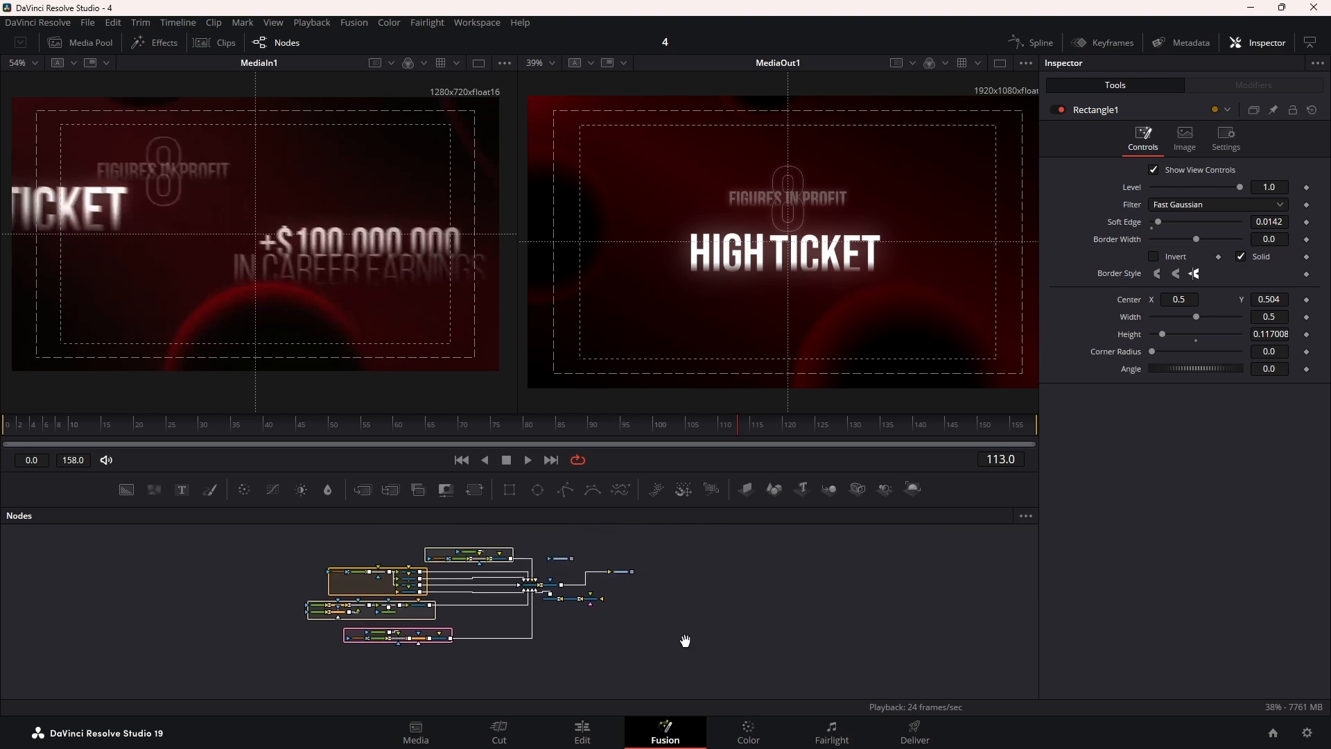
pyautogui.scroll(6, 571, 609)
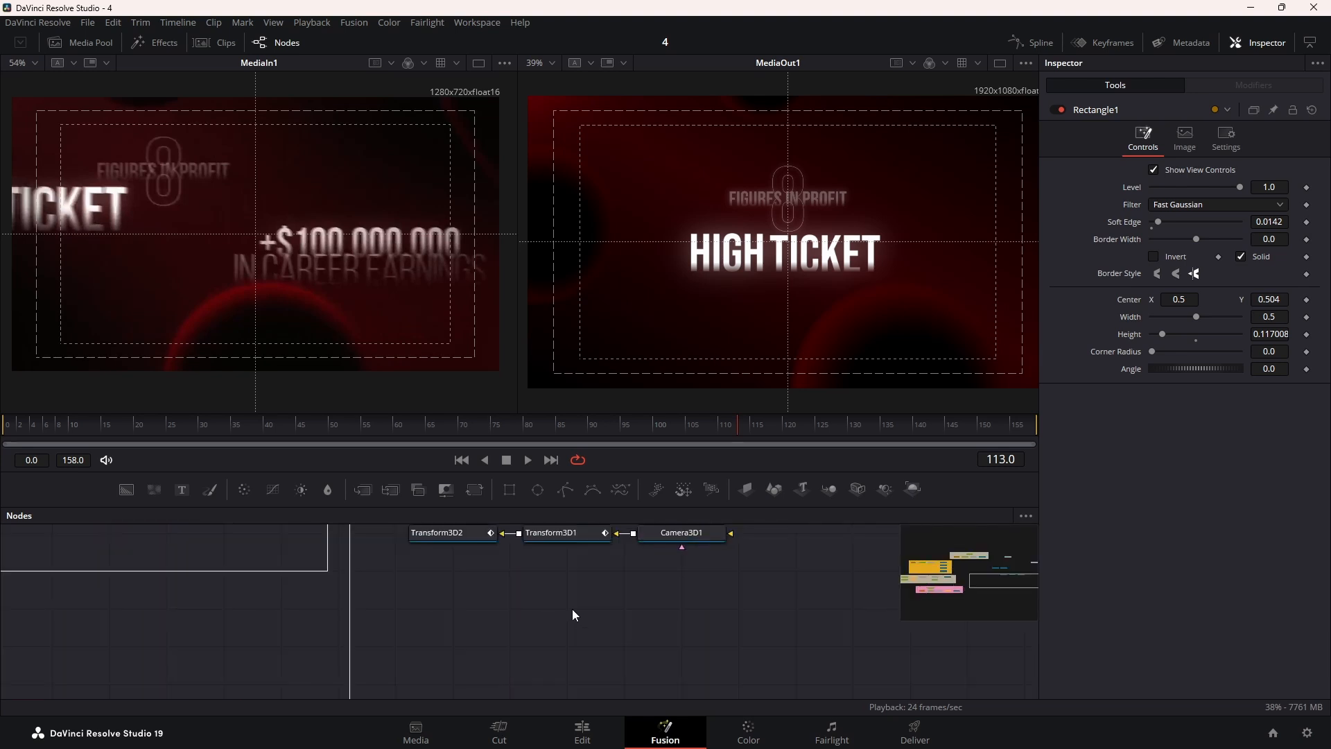
pyautogui.moveTo(537, 588); pyautogui.dragTo(750, 616)
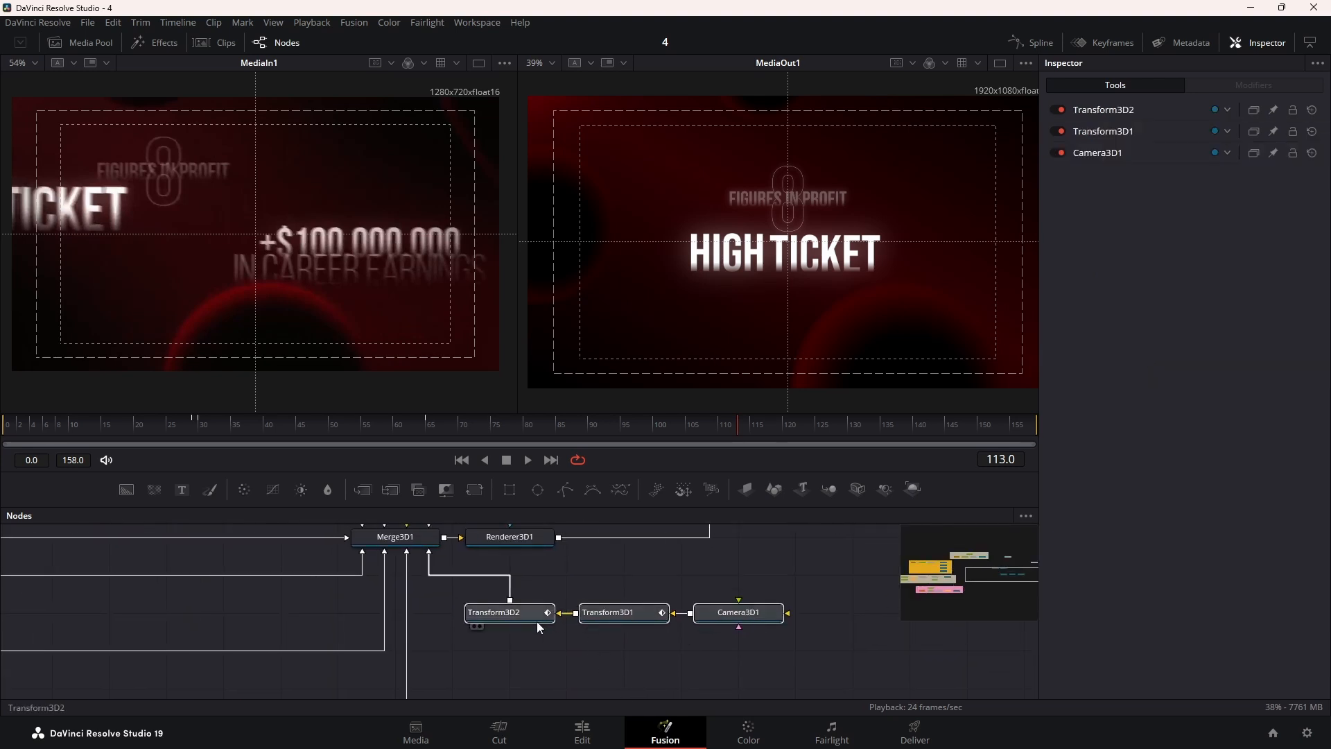
pyautogui.moveTo(536, 621); pyautogui.dragTo(756, 625)
pyautogui.click(721, 616)
pyautogui.hotkey('shift', 'space')
pyautogui.write('UNDER')
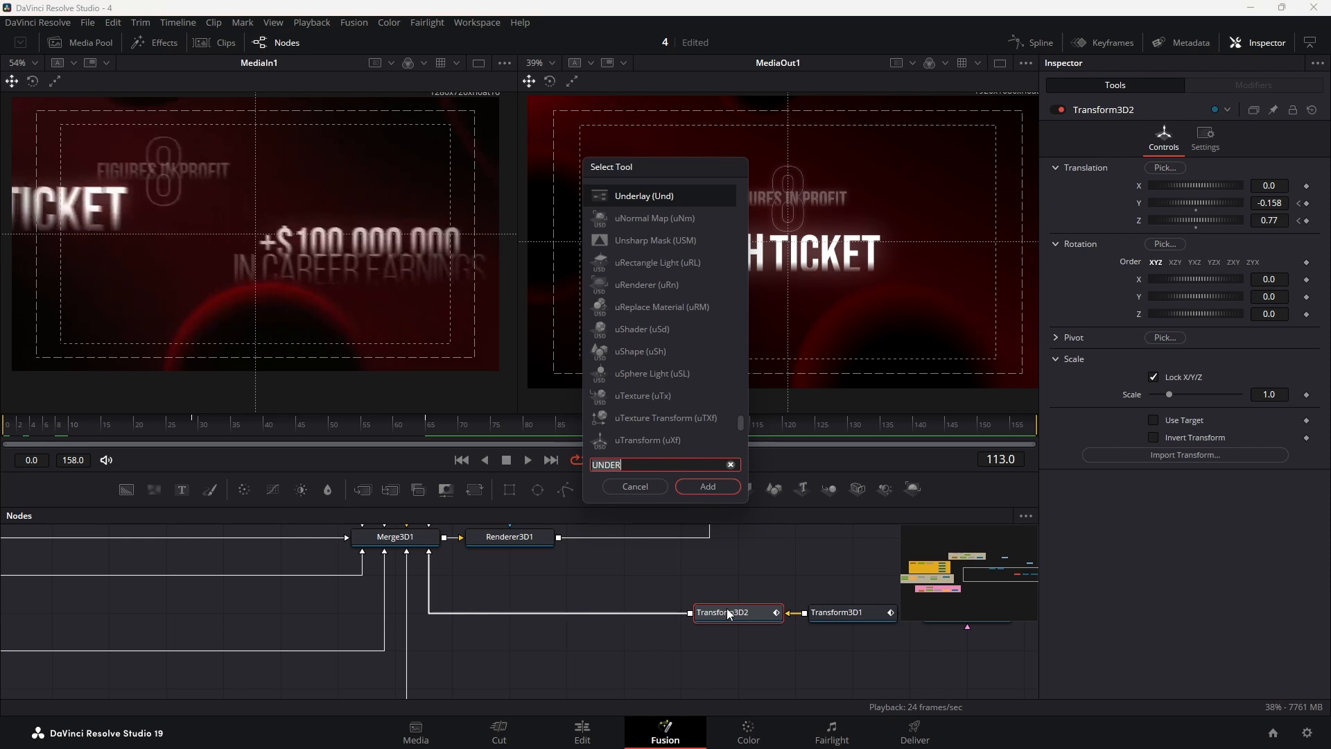
pyautogui.write('TRA')
pyautogui.click(718, 486)
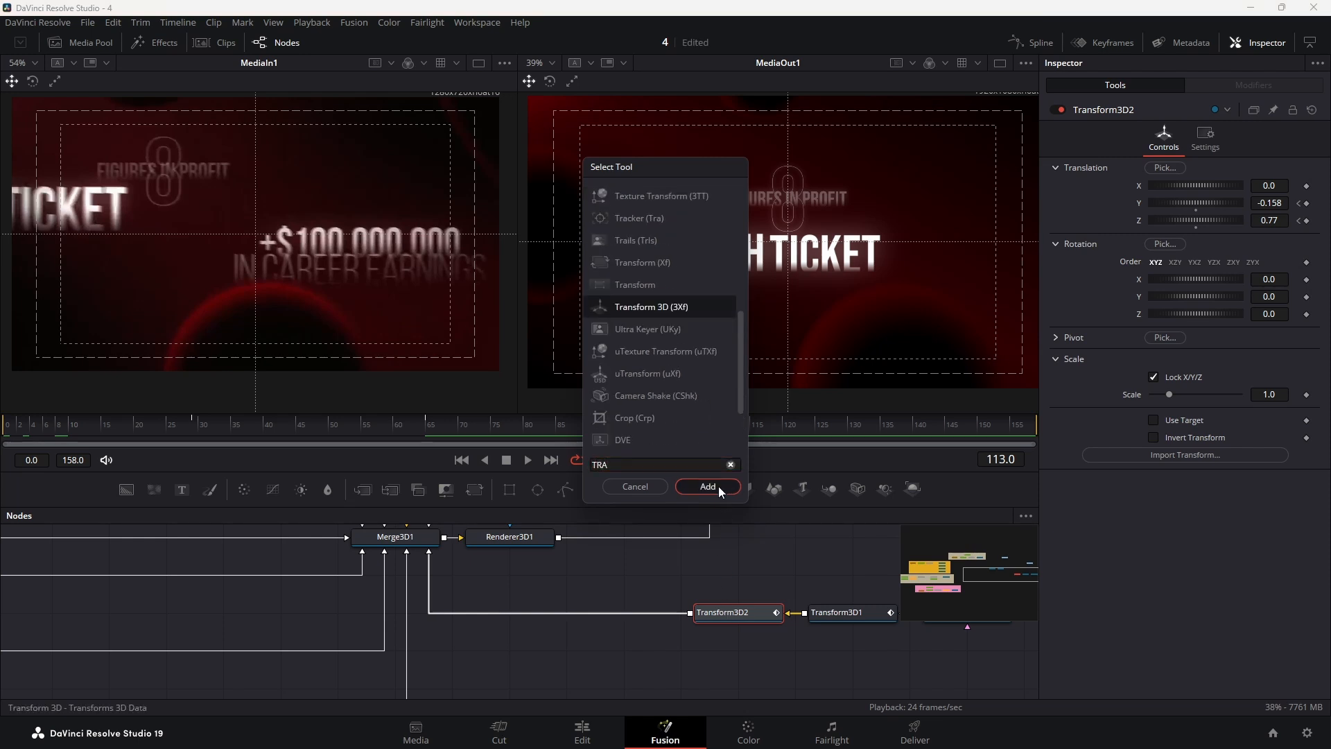
# Keyframe Transform3D3's X and Y translation at 0.0 on frame 95
pyautogui.click(549, 425)
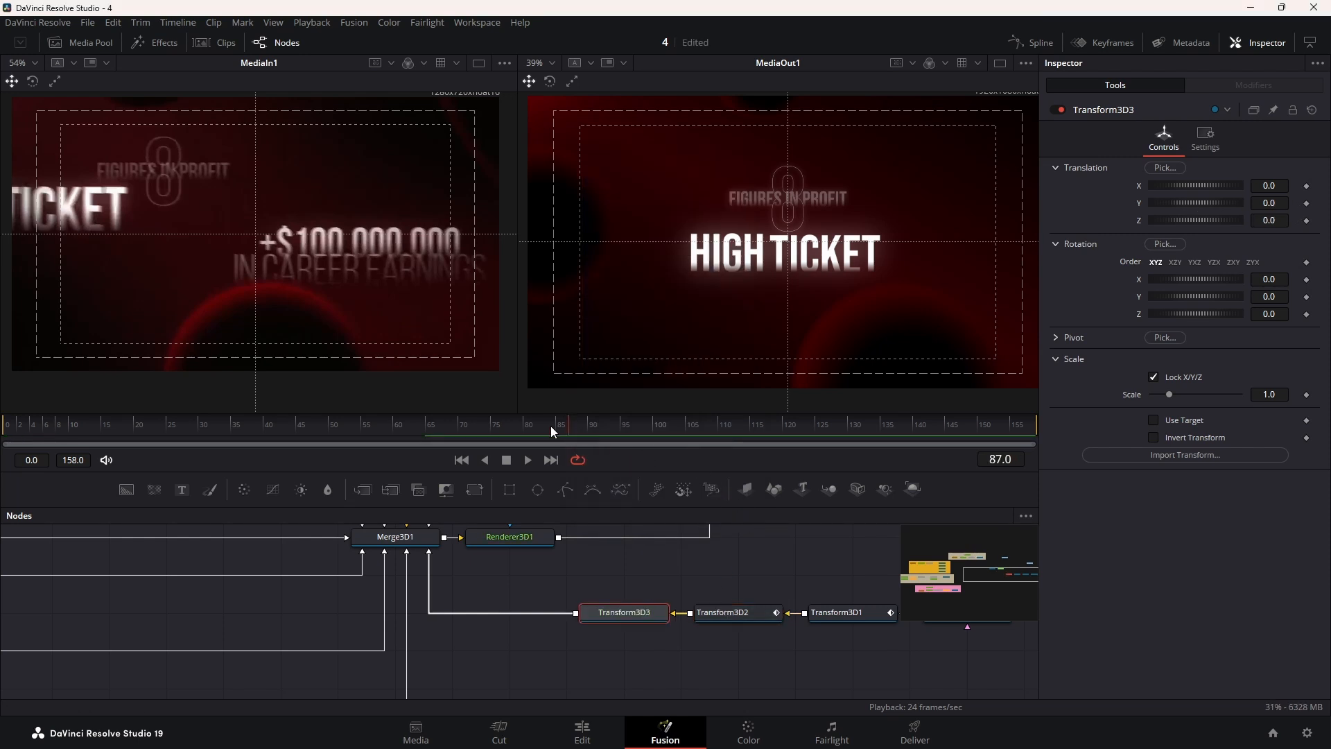
pyautogui.click(728, 610)
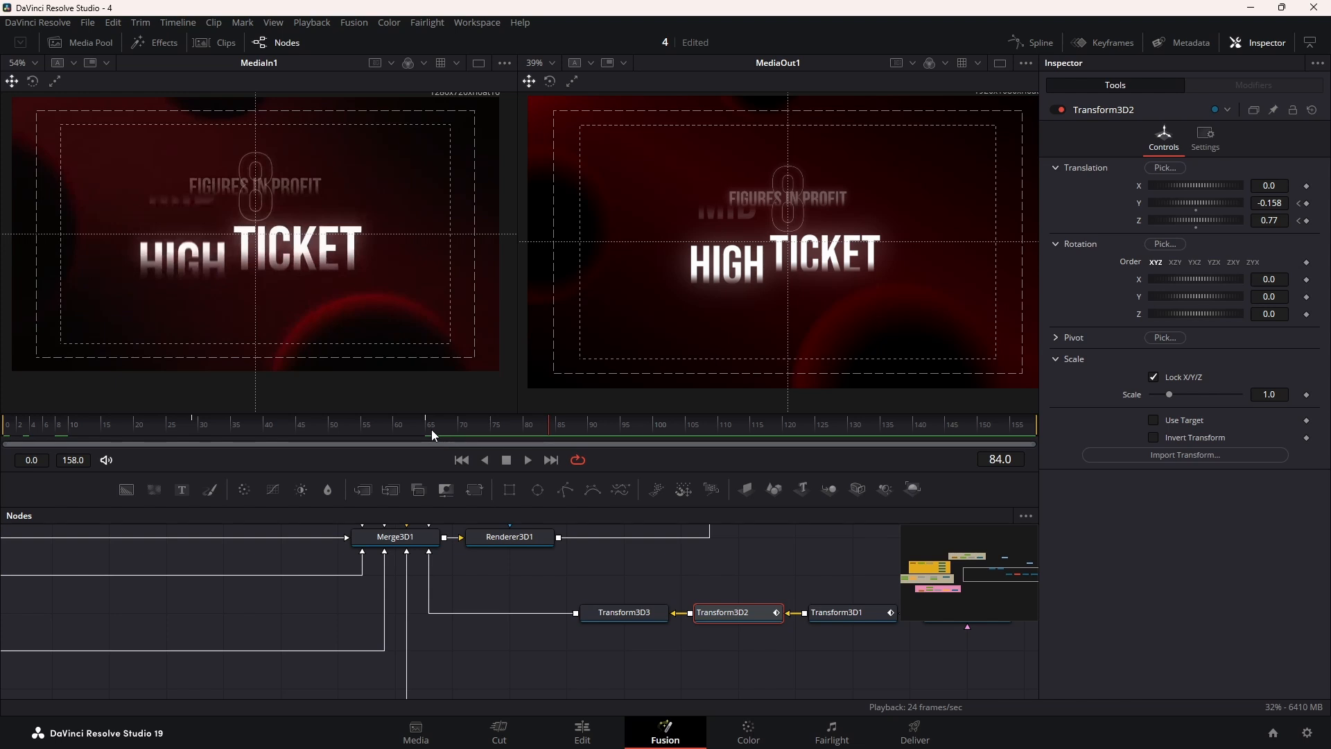
pyautogui.moveTo(431, 430); pyautogui.dragTo(625, 430)
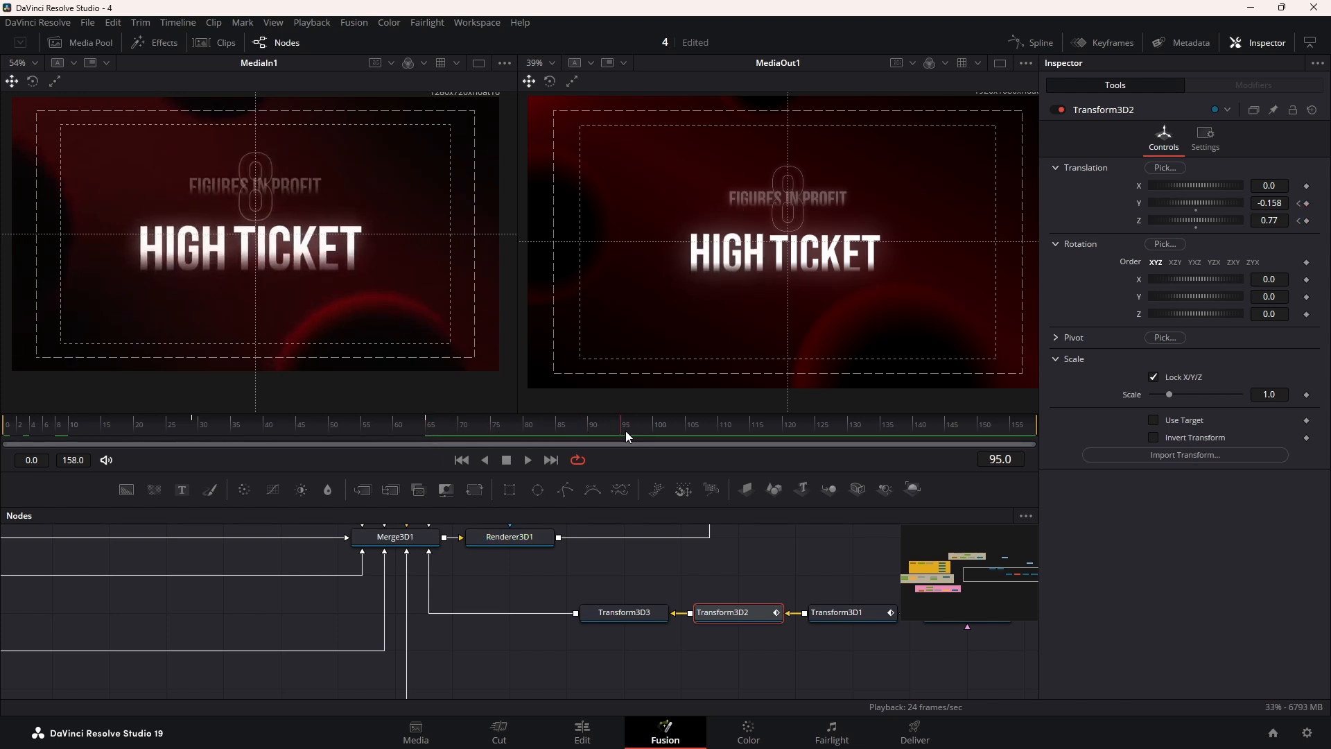
pyautogui.click(624, 612)
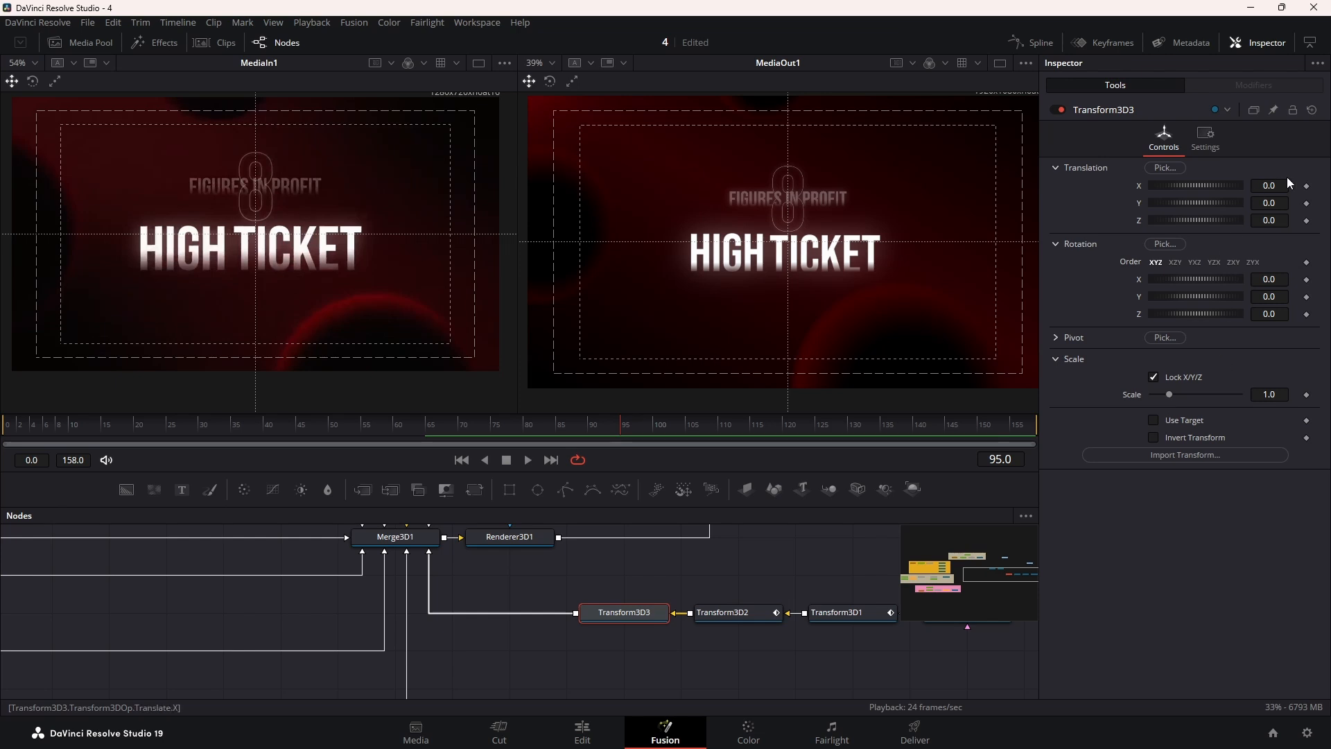
pyautogui.click(1307, 186)
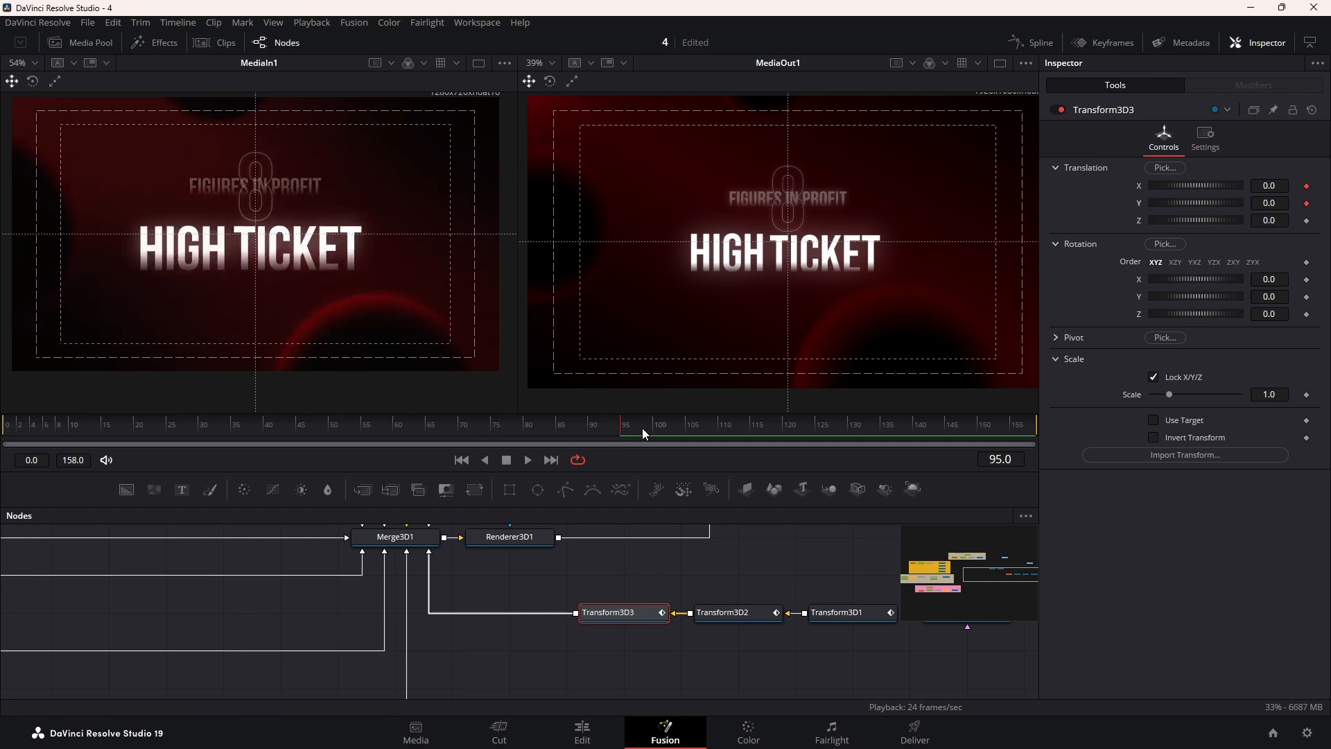
# Set Transform3D3's translation to X 0.475 and Y -0.05 at frame 149, matching the reference clip
pyautogui.moveTo(642, 427); pyautogui.dragTo(975, 424)
pyautogui.moveTo(1269, 186)
pyautogui.mouseDown()
pyautogui.moveTo(1306, 186)
pyautogui.moveTo(1252, 203)
pyautogui.mouseUp()
pyautogui.moveTo(1269, 185)
pyautogui.mouseDown()
pyautogui.moveTo(1257, 186)
pyautogui.moveTo(1295, 185)
pyautogui.moveTo(1274, 186)
pyautogui.mouseUp()
pyautogui.moveTo(1269, 203)
pyautogui.mouseDown()
pyautogui.moveTo(1279, 186)
pyautogui.moveTo(1282, 203)
pyautogui.mouseUp()
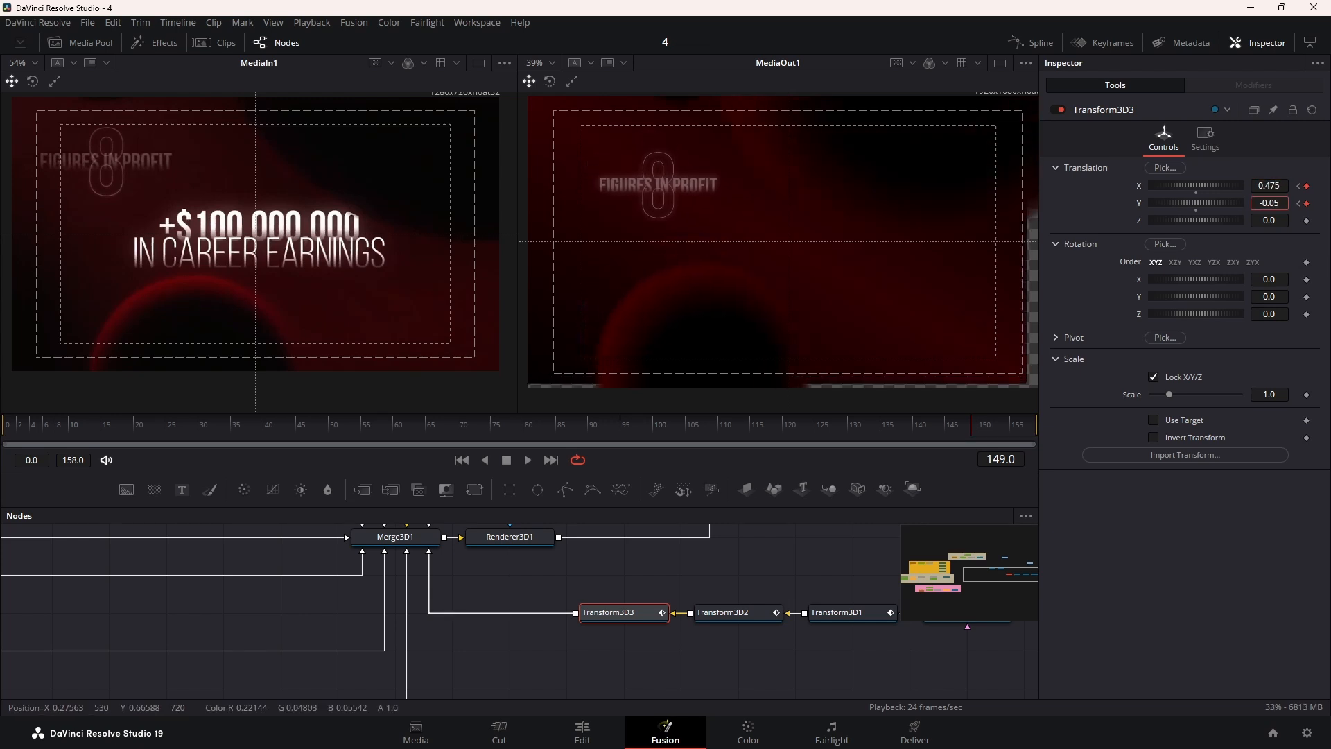
# Set the scale of ImagePlane3D1 in the bg group to 7.0 so the background fills the frame
pyautogui.moveTo(118, 578); pyautogui.dragTo(622, 668)
pyautogui.scroll(-5, 376, 588)
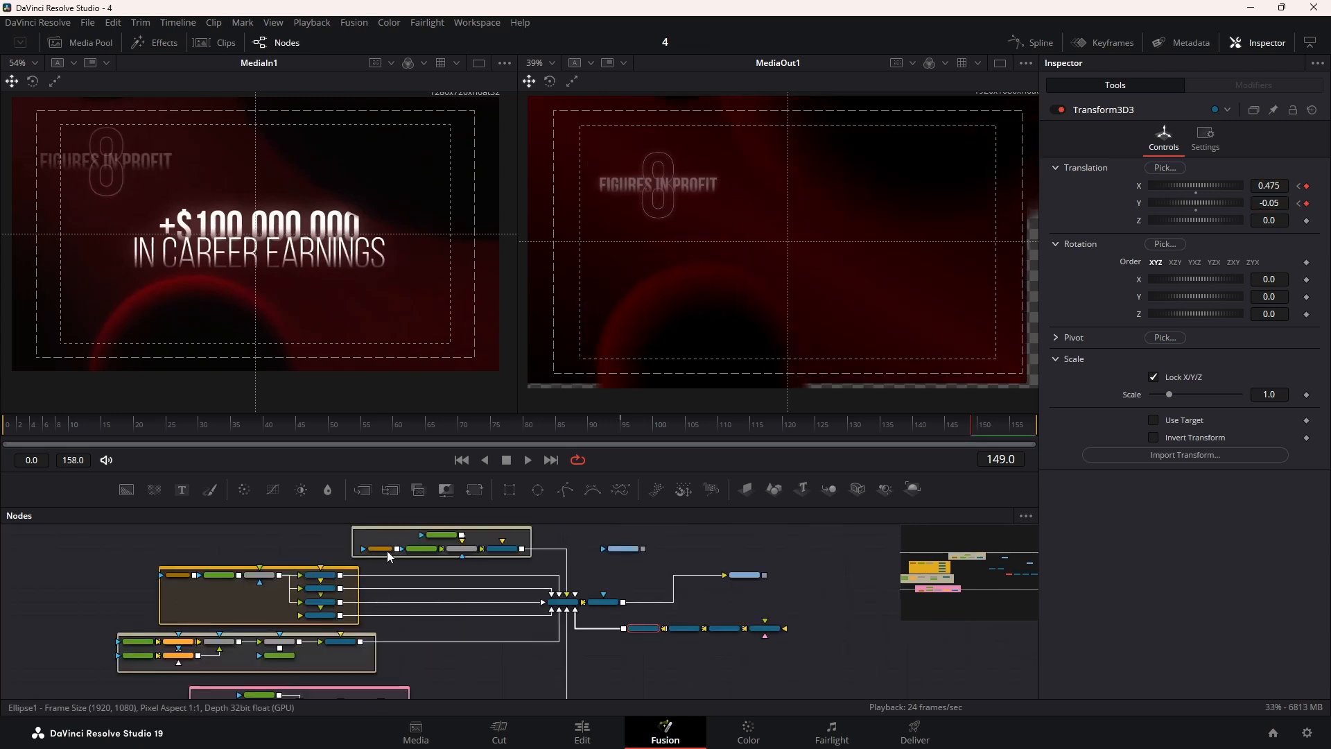
pyautogui.scroll(3, 411, 609)
pyautogui.moveTo(392, 528); pyautogui.dragTo(398, 622)
pyautogui.moveTo(370, 666); pyautogui.dragTo(550, 582)
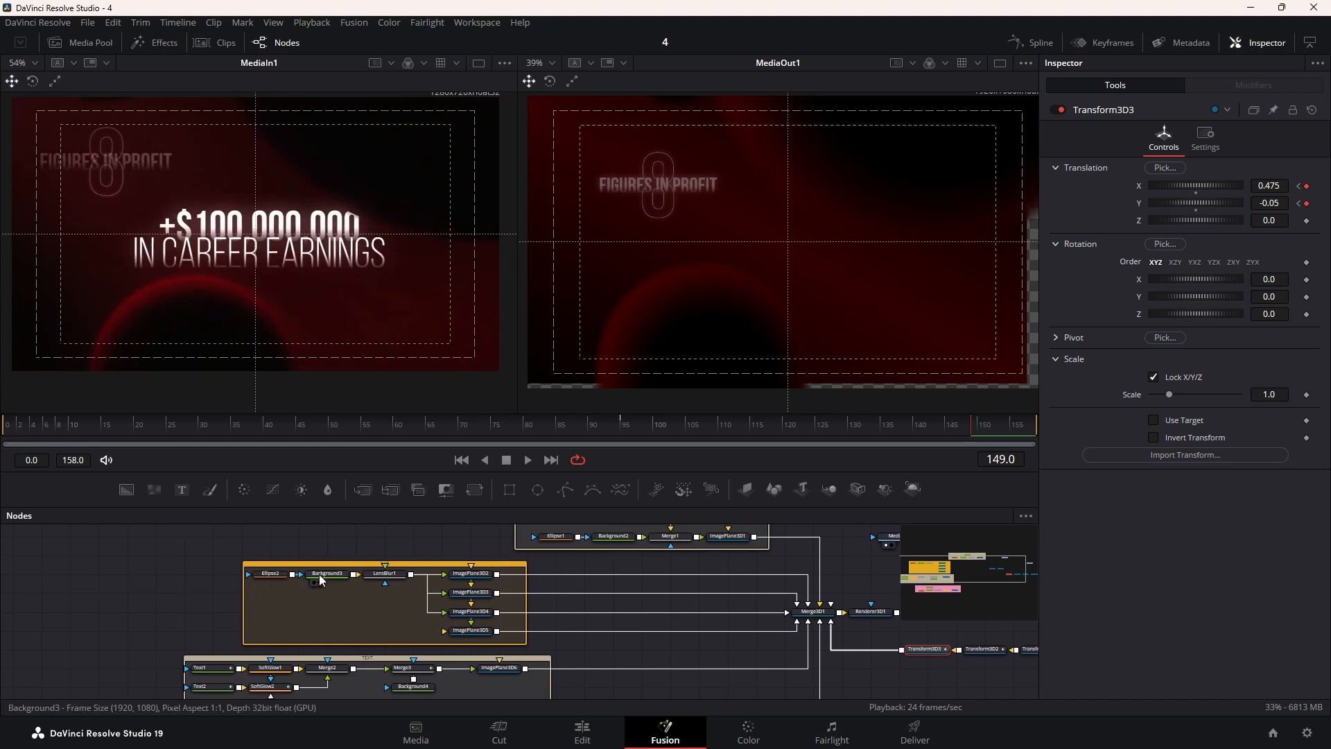
pyautogui.scroll(3, 643, 600)
pyautogui.scroll(-1, 632, 610)
pyautogui.scroll(3, 626, 614)
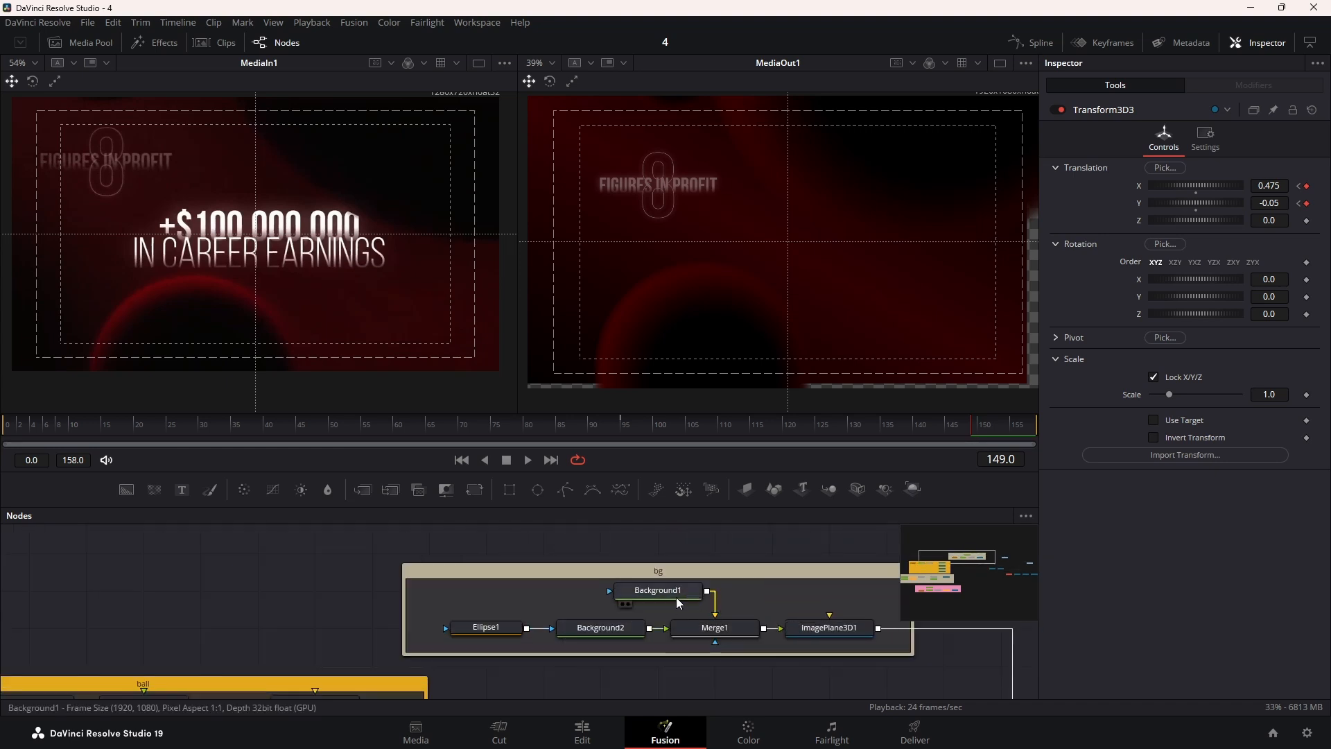
pyautogui.click(793, 626)
pyautogui.click(1263, 394)
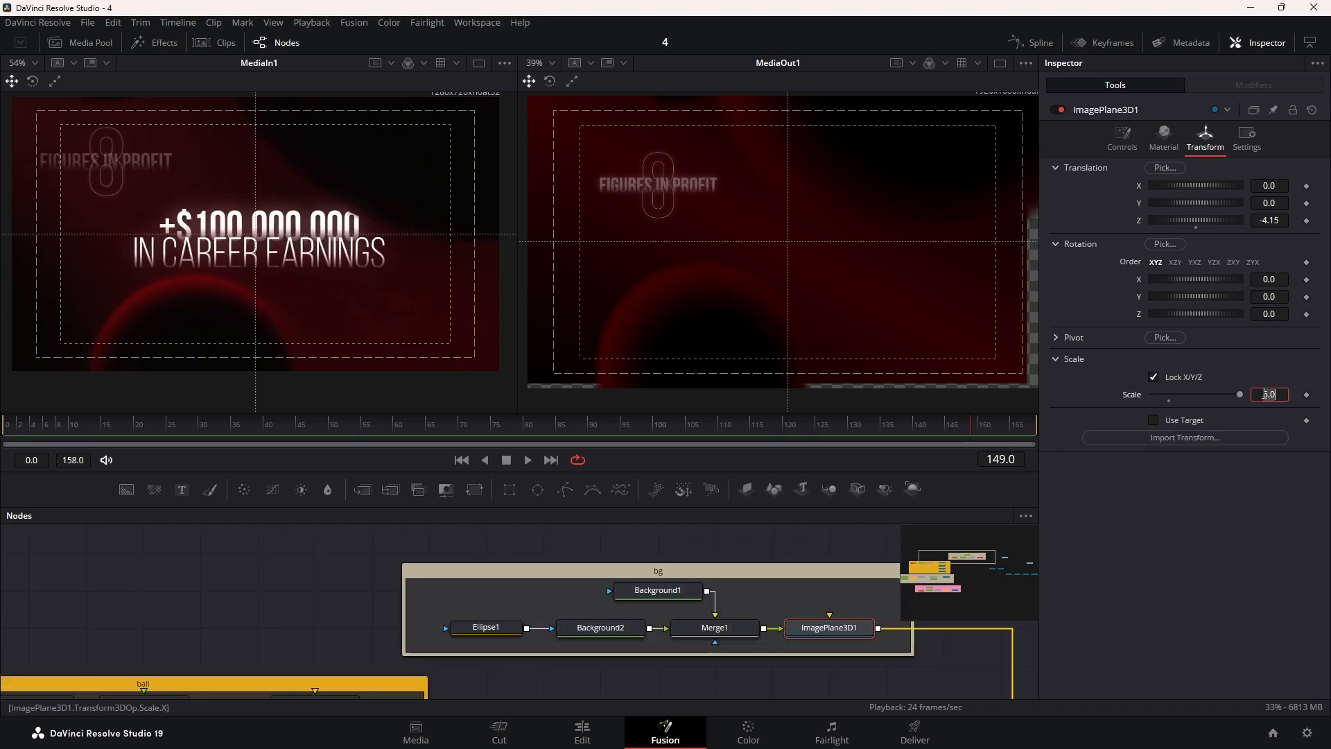
pyautogui.write('7')
pyautogui.press('Tab')
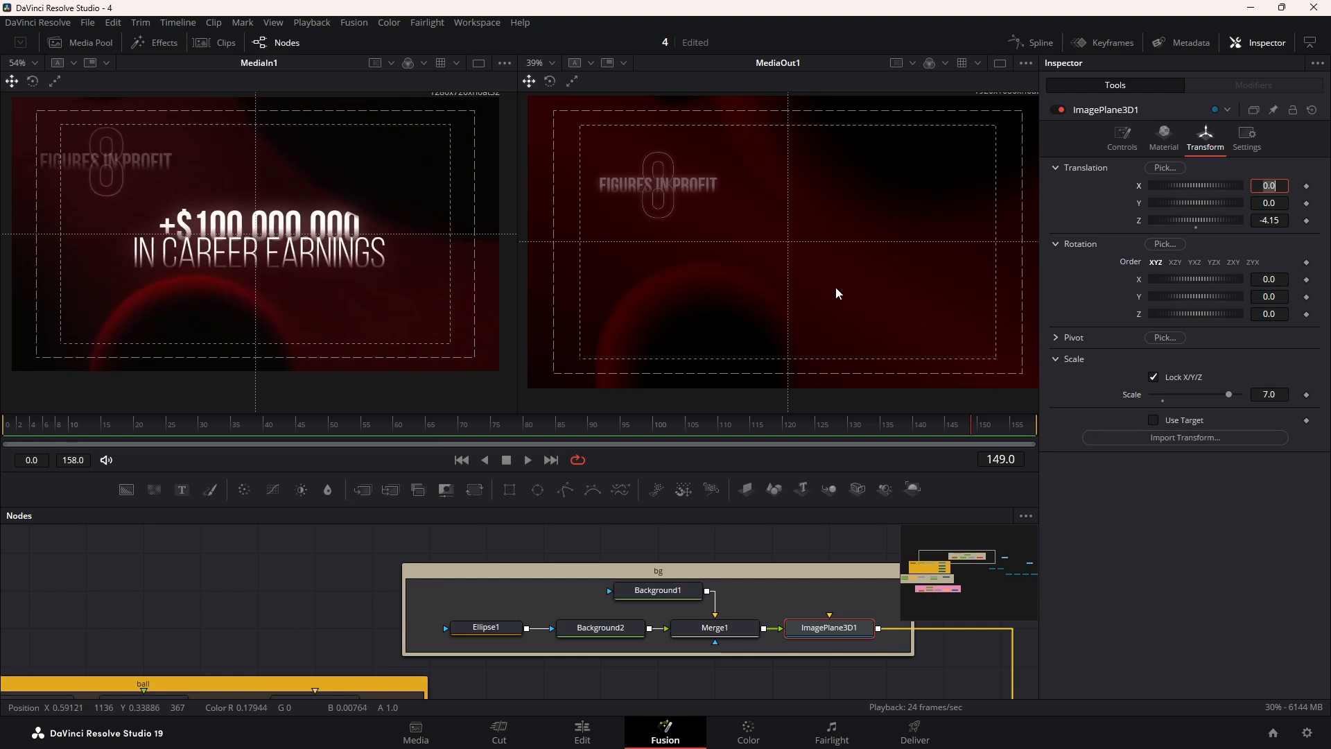
# Apply Out Cubic easing to Transform3D3's X and Y offset curves and scrub through the camera move
pyautogui.scroll(-2, 835, 288)
pyautogui.moveTo(829, 644); pyautogui.dragTo(381, 543)
pyautogui.scroll(-2, 741, 598)
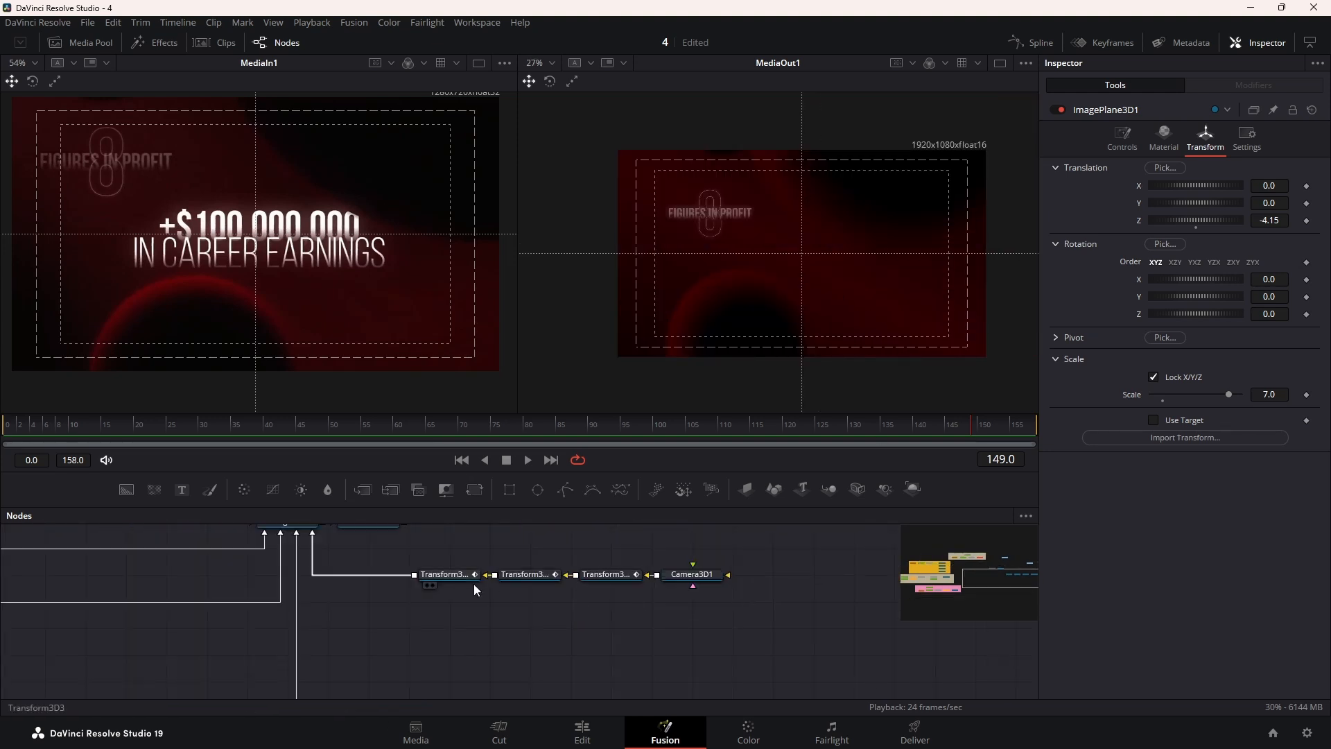
pyautogui.click(450, 580)
pyautogui.click(1030, 40)
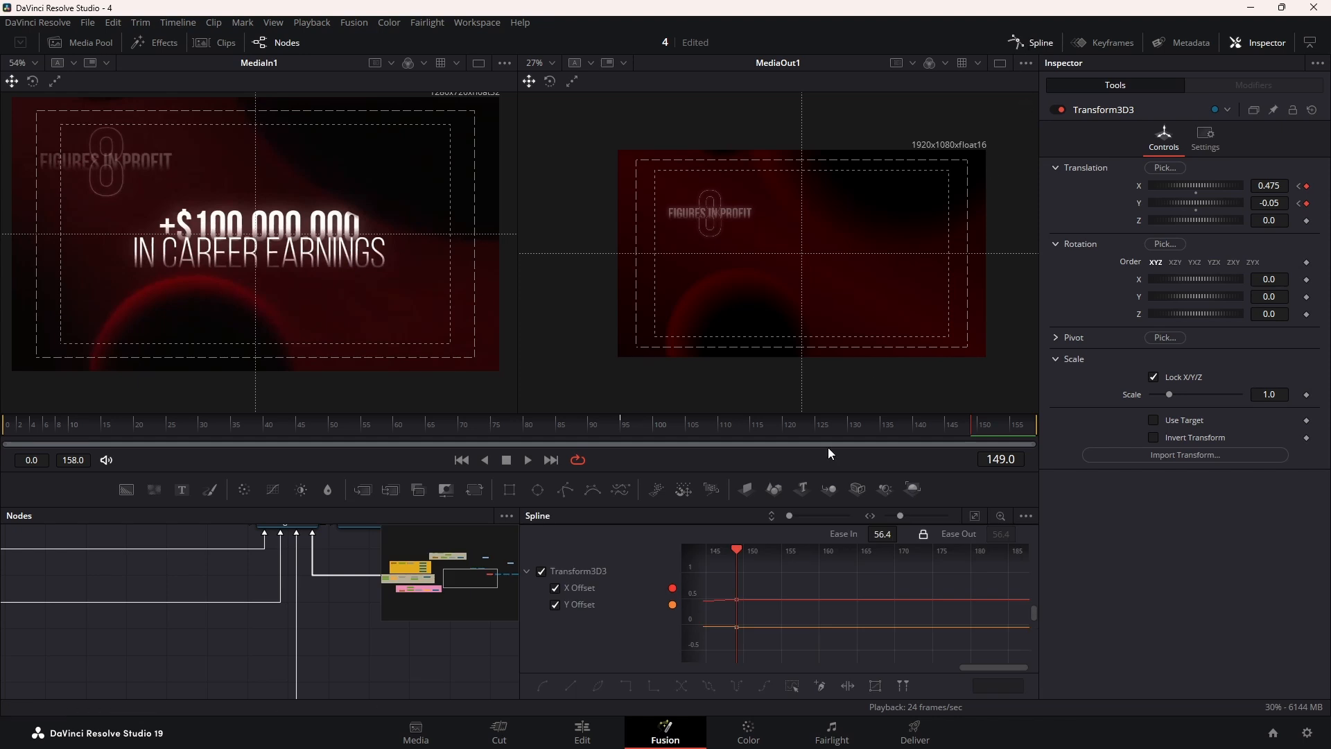
pyautogui.click(981, 522)
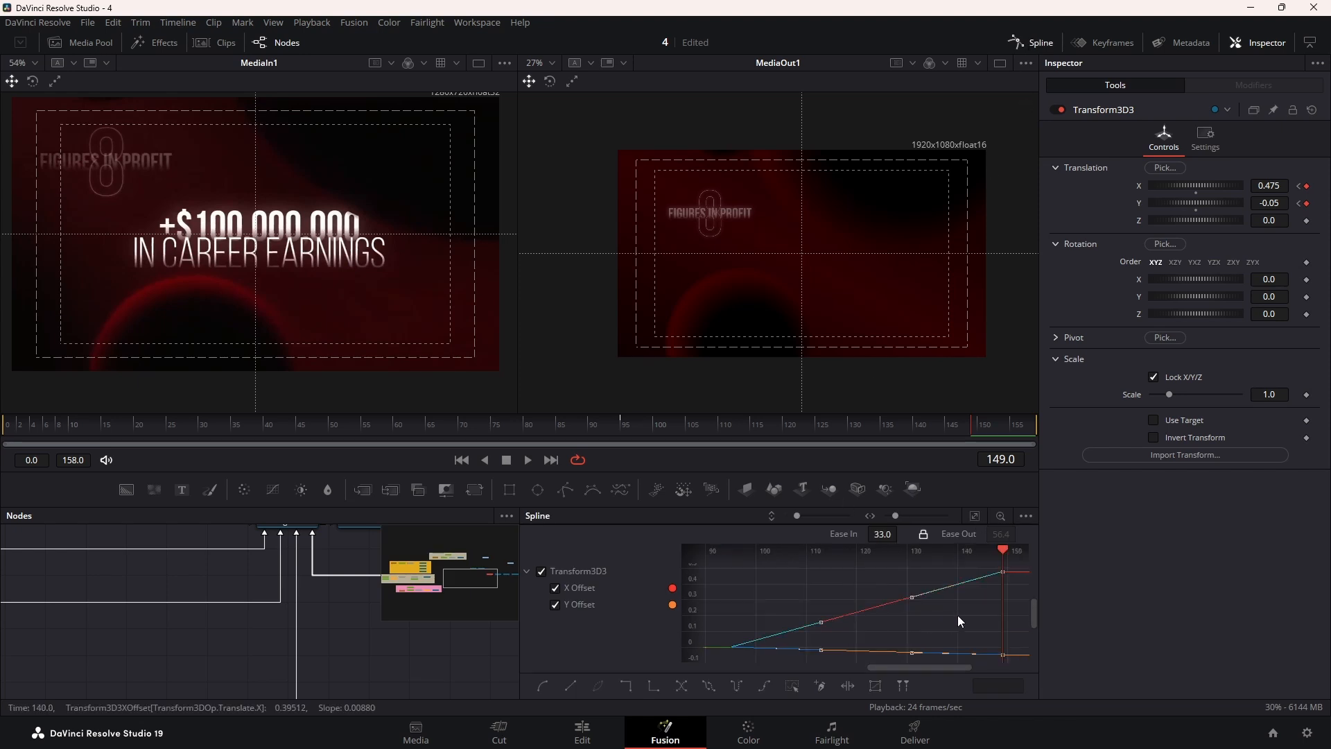
pyautogui.rightClick(955, 614)
pyautogui.moveTo(1061, 413)
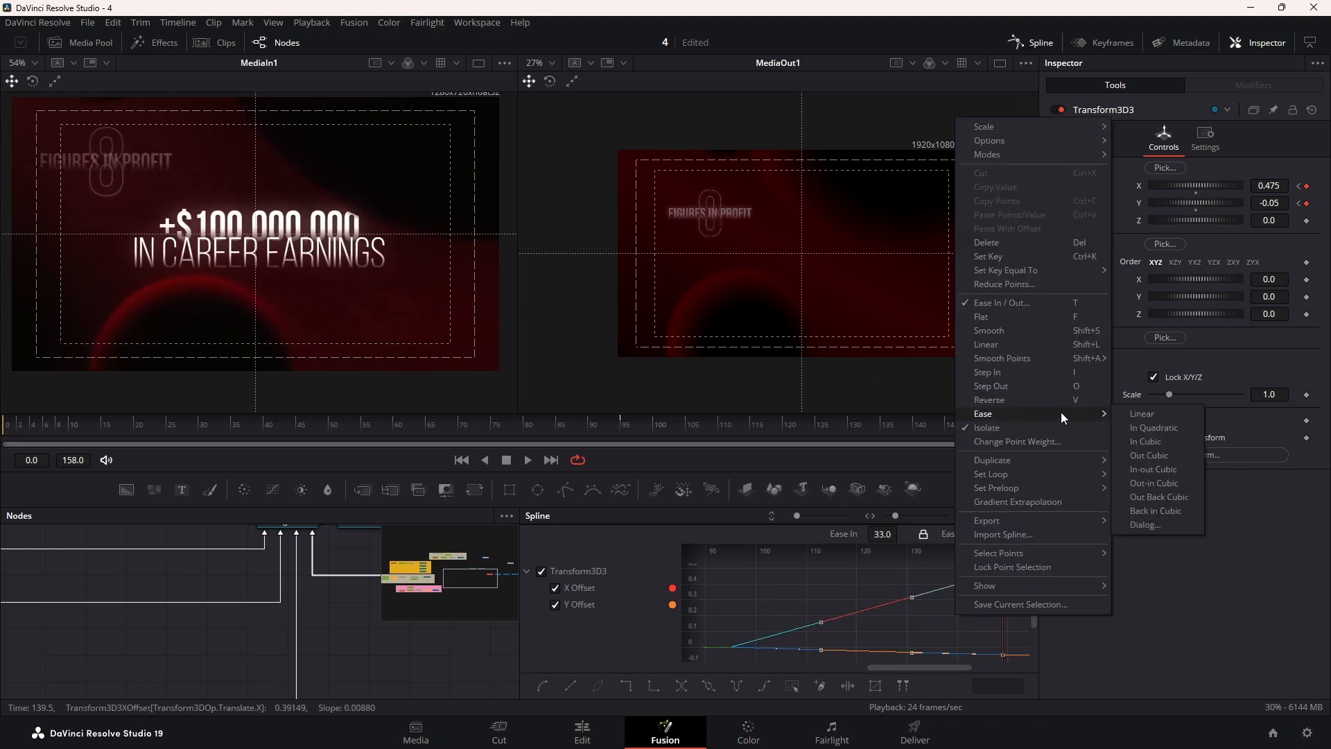
pyautogui.click(1152, 442)
pyautogui.click(1033, 43)
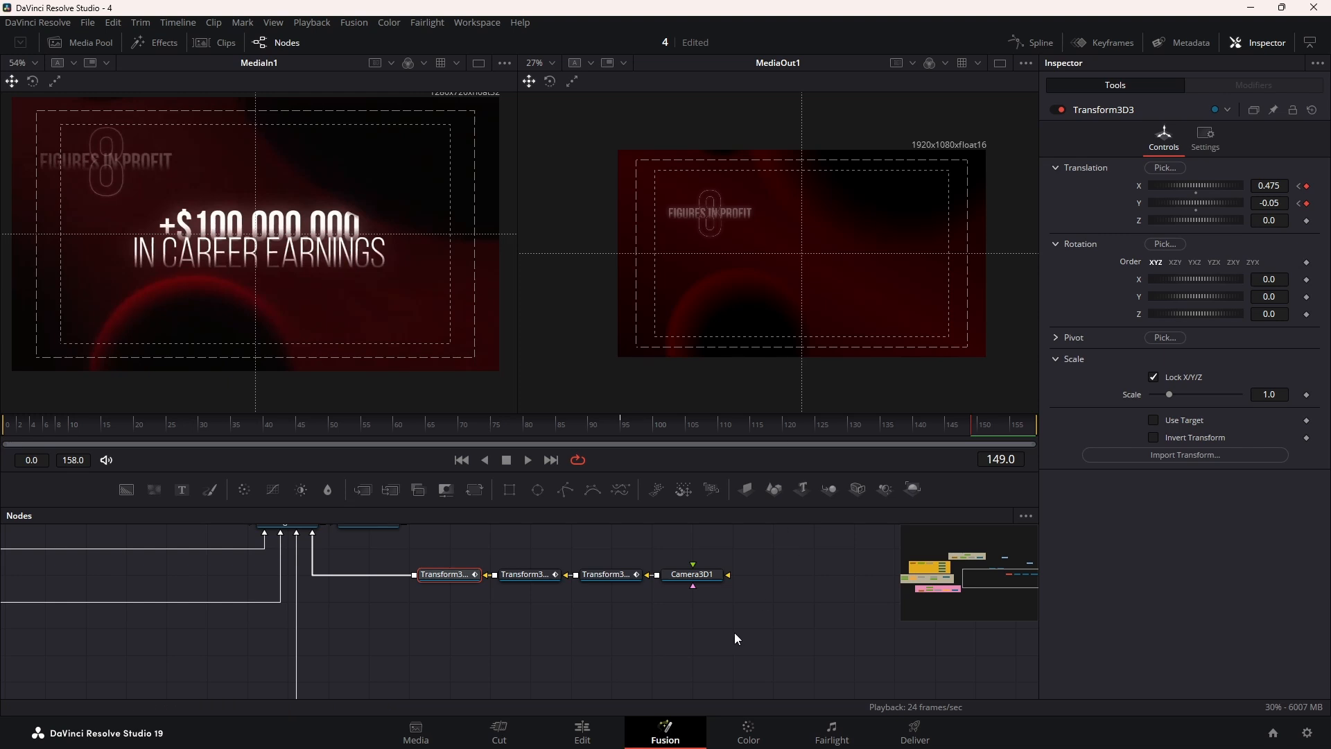
pyautogui.moveTo(615, 434); pyautogui.dragTo(957, 429)
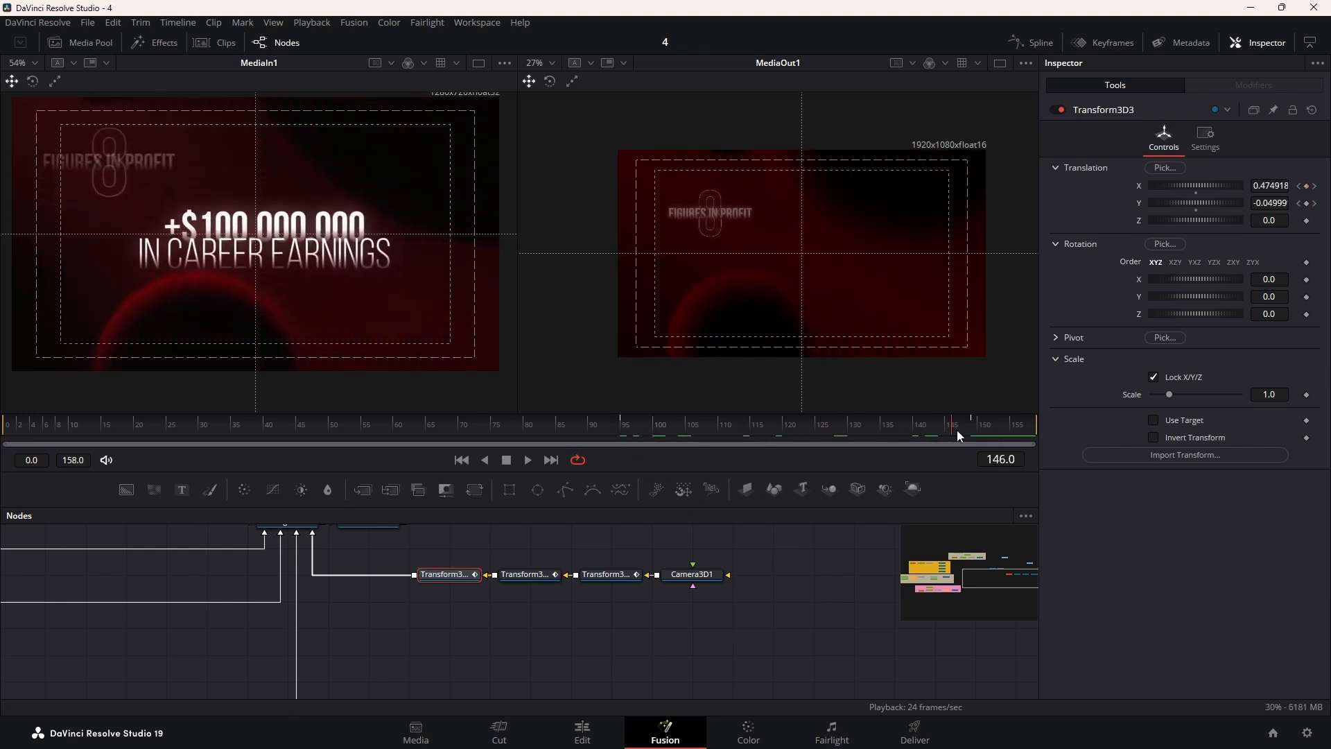
# Add a Text node reading "+$ 100 000 000" and "IN CAREER EARNINGS" on two lines, and show it in the second viewer
pyautogui.moveTo(431, 660); pyautogui.dragTo(510, 645)
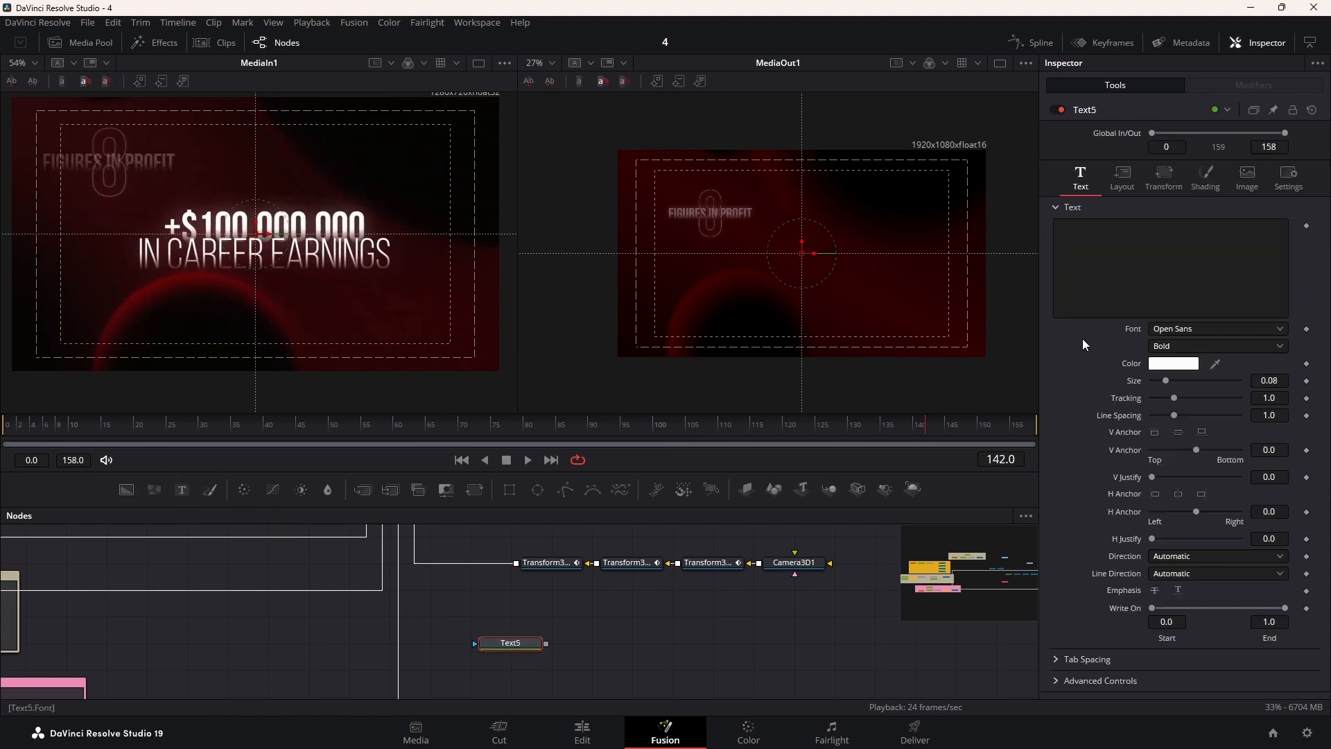
pyautogui.click(1110, 288)
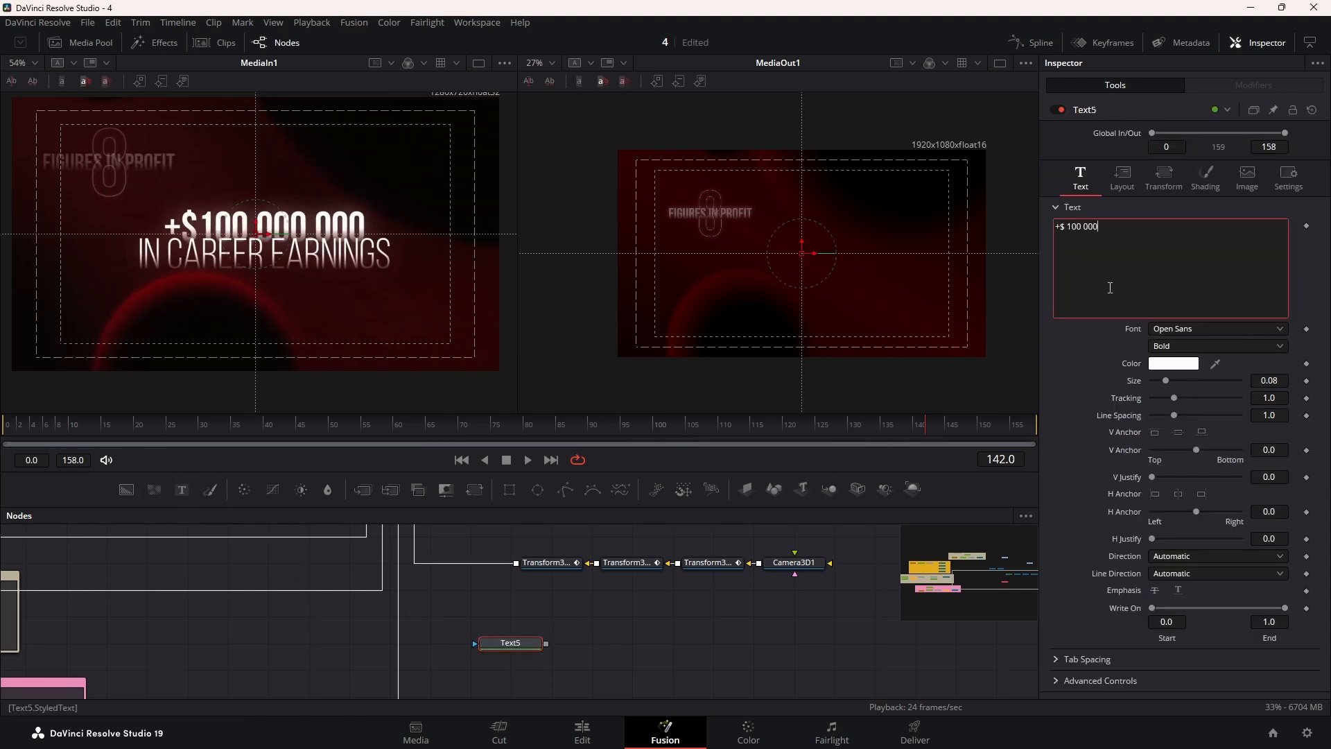
pyautogui.click(524, 648)
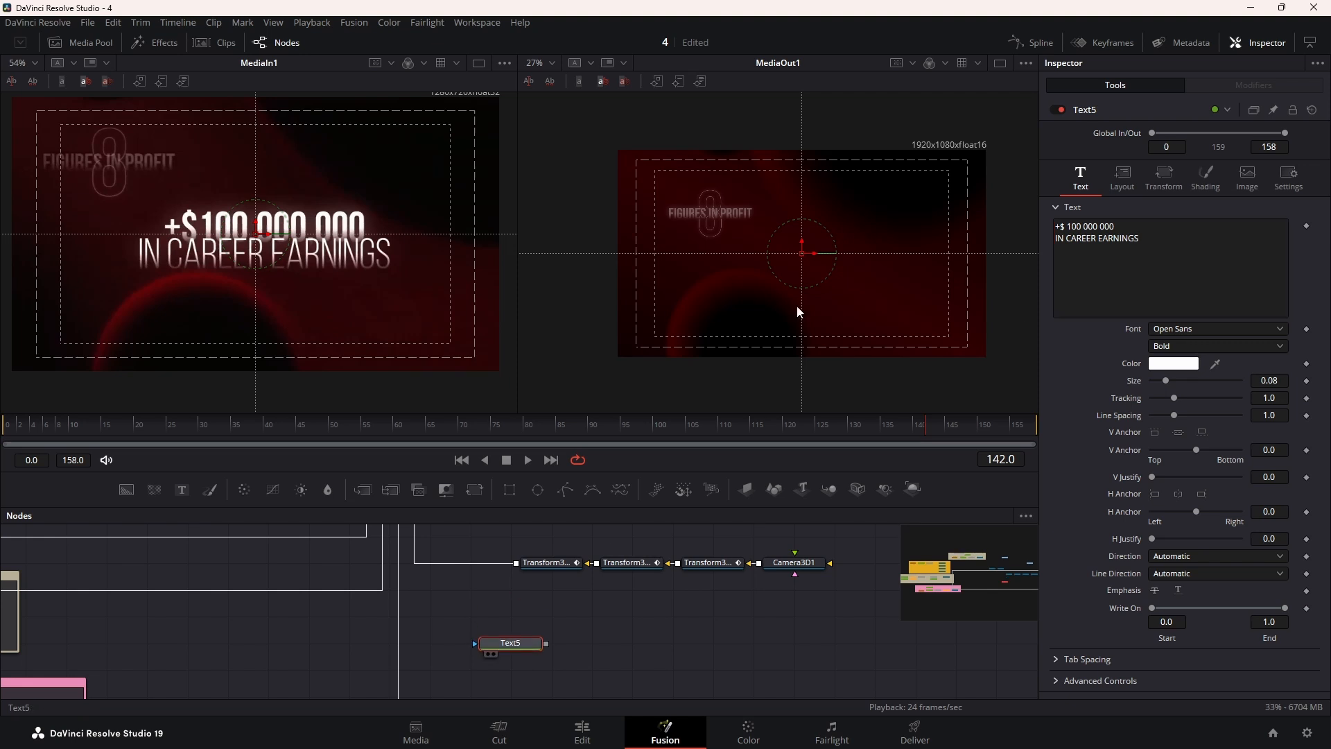
pyautogui.press('2')
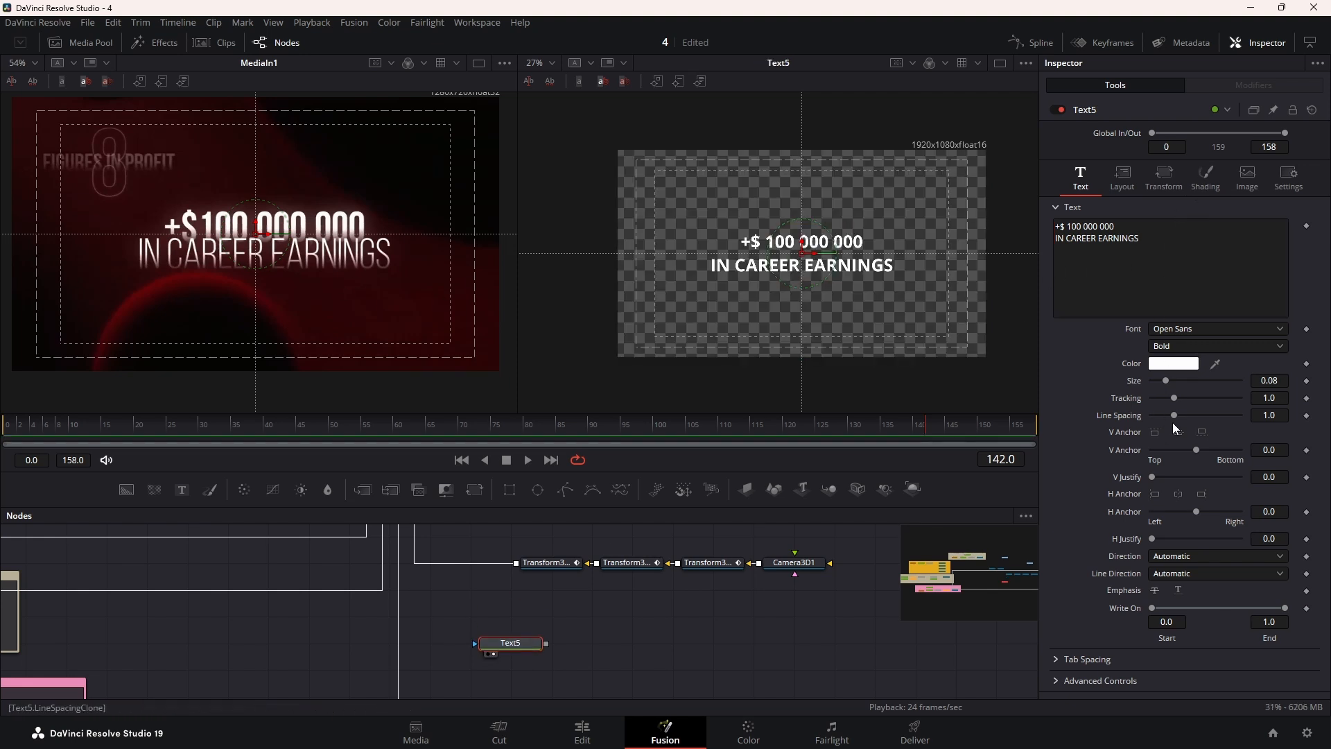
# Change Text5's font to Bebas Neue and tighten its line spacing to about 0.472
pyautogui.moveTo(1174, 415); pyautogui.dragTo(1166, 416)
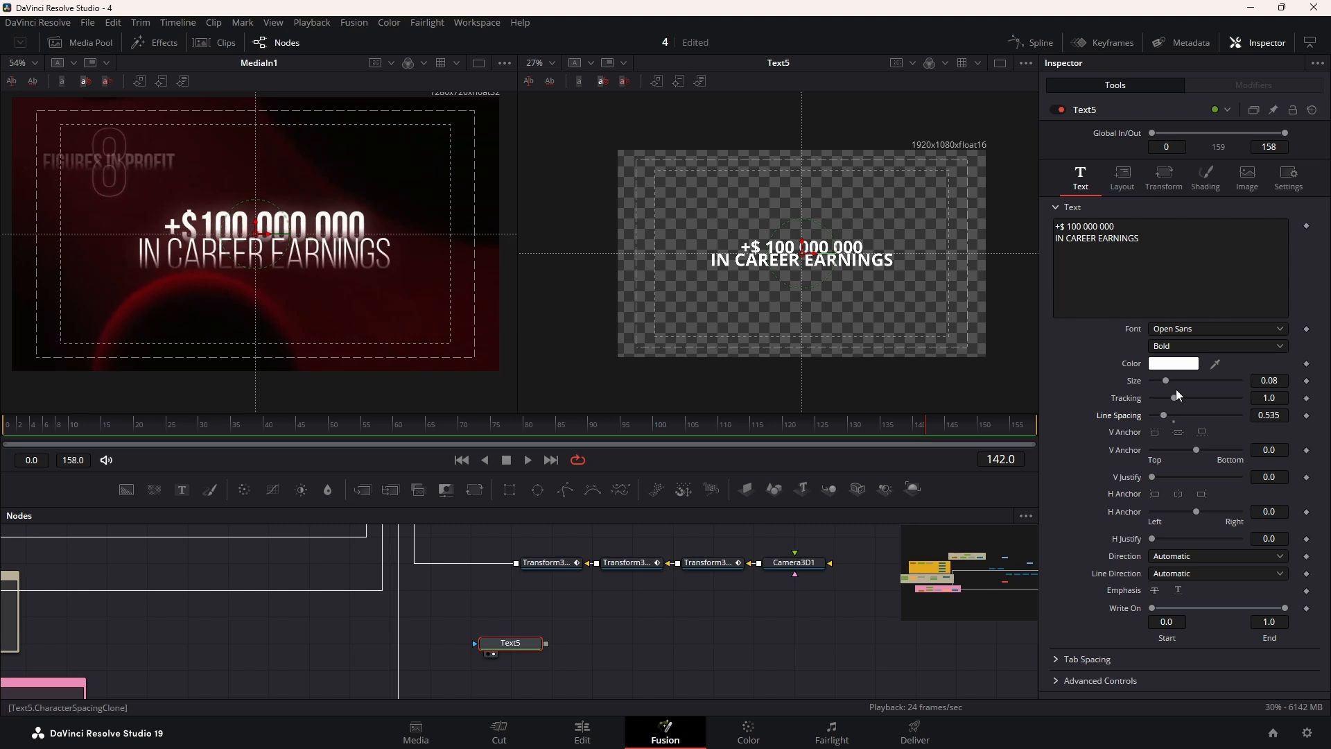
pyautogui.click(1176, 330)
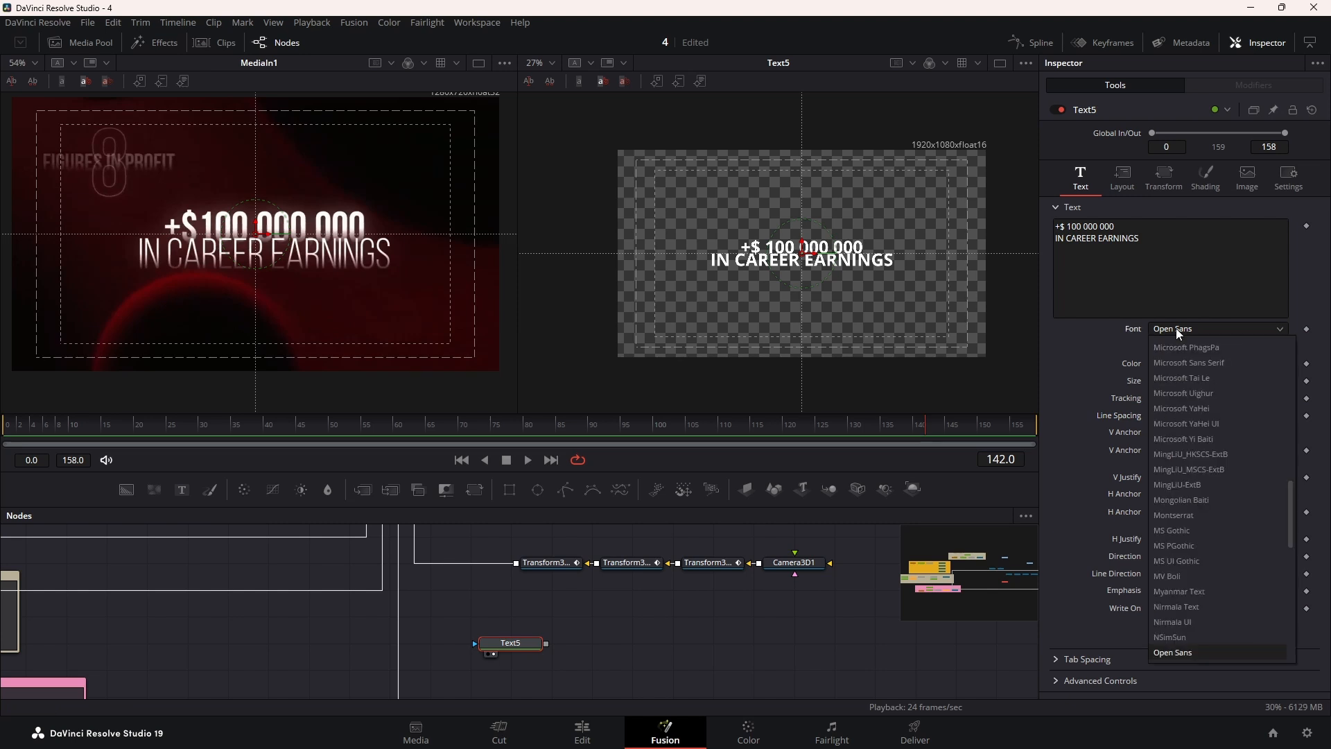
pyautogui.scroll(10, 1176, 327)
pyautogui.click(1173, 363)
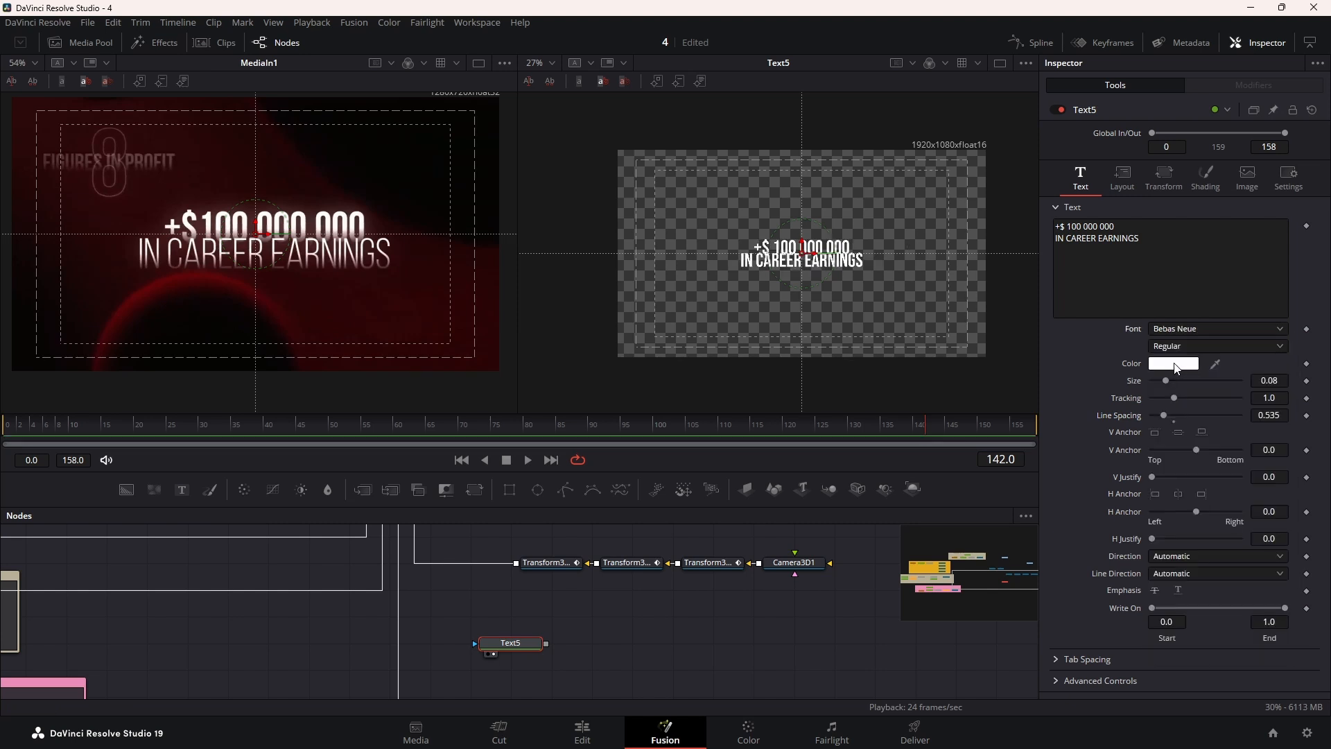
pyautogui.moveTo(1163, 413); pyautogui.dragTo(1162, 414)
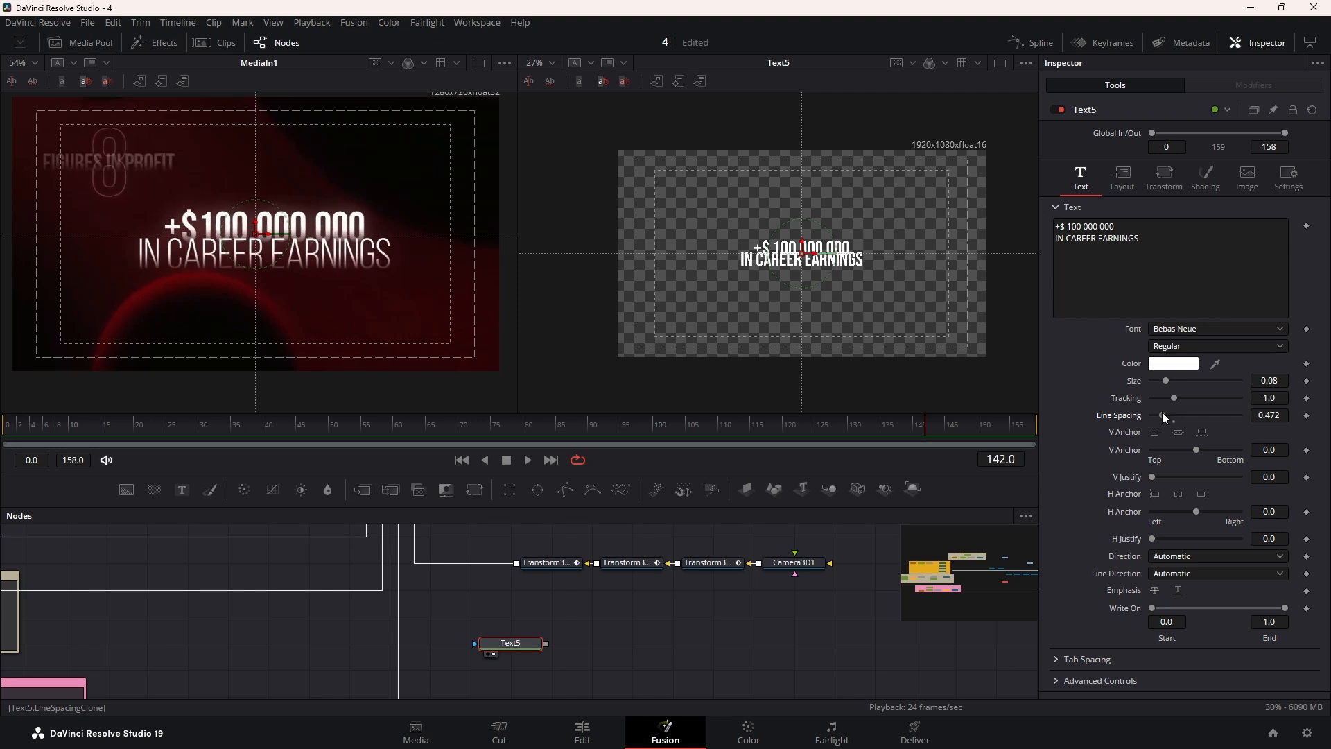
# Add Character Level Styling to Text5 and turn its "IN CAREER EARNINGS" line into an outline
pyautogui.rightClick(1142, 266)
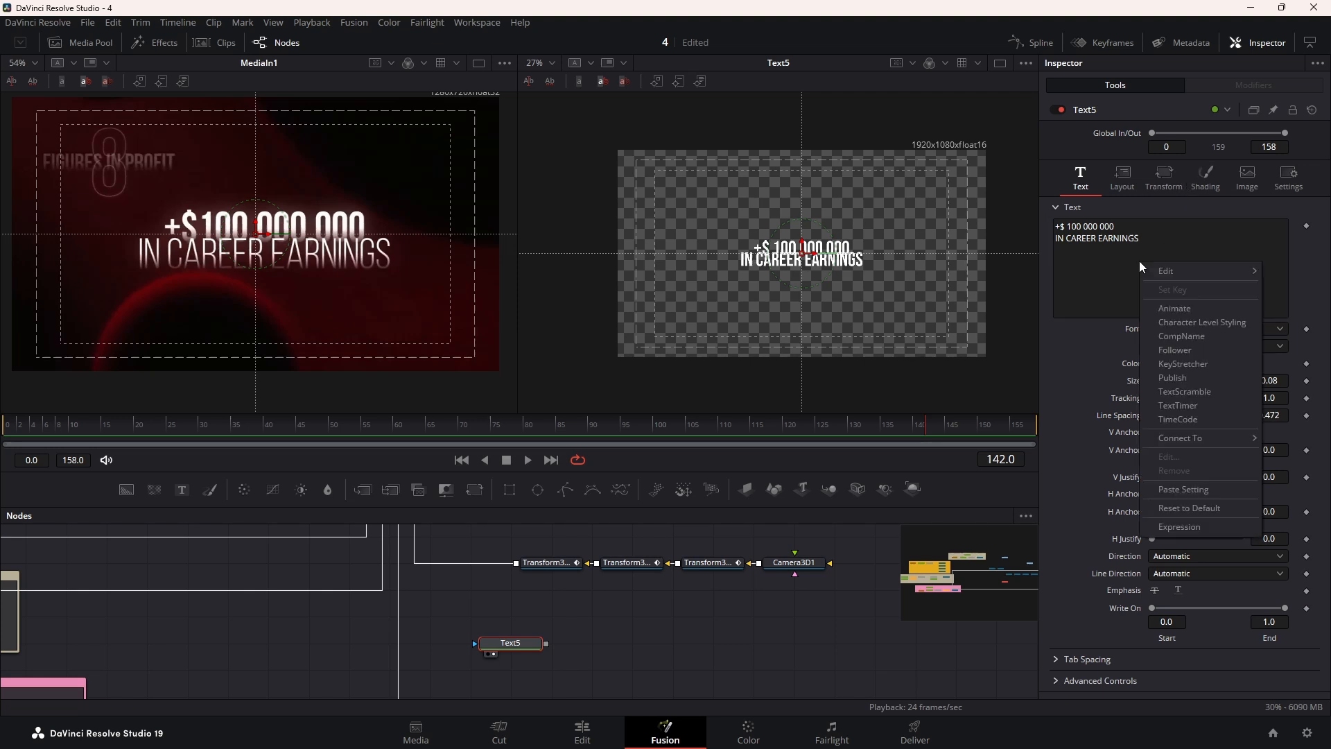
pyautogui.click(1182, 324)
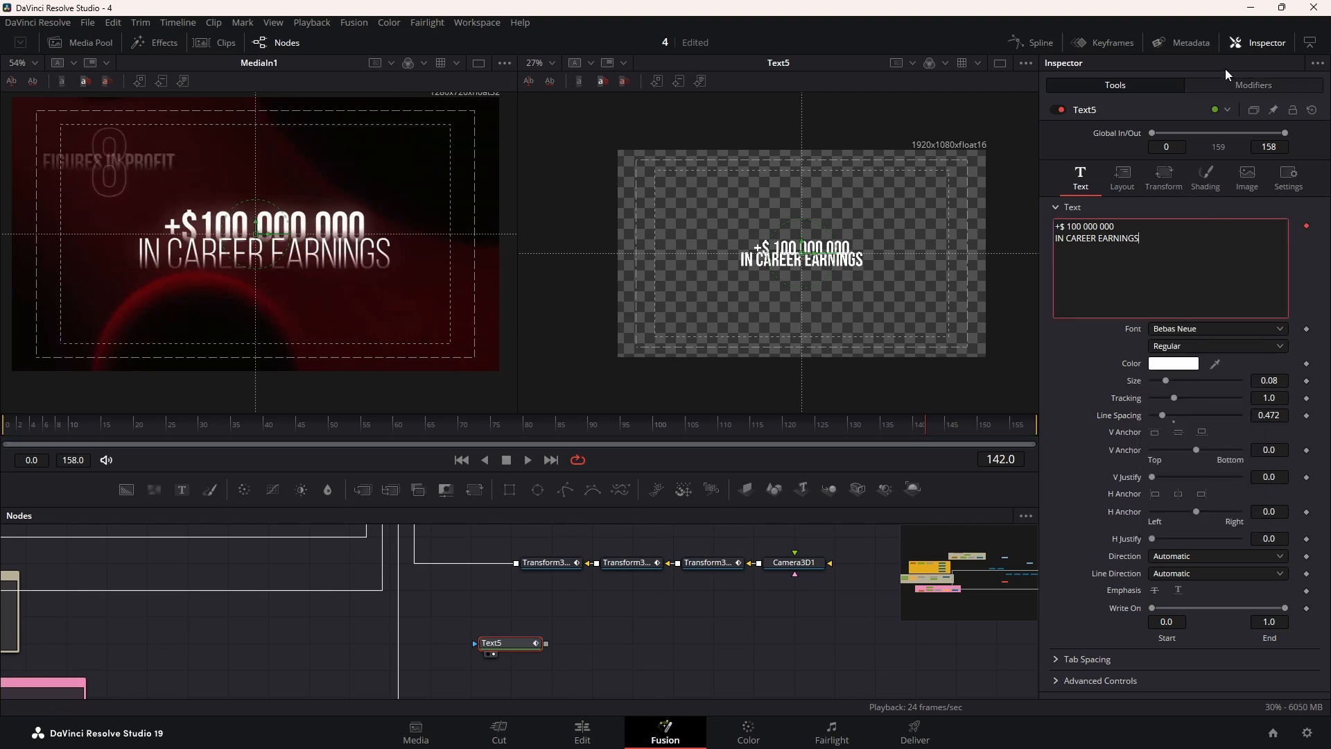
pyautogui.click(1230, 84)
pyautogui.moveTo(768, 268); pyautogui.dragTo(872, 262)
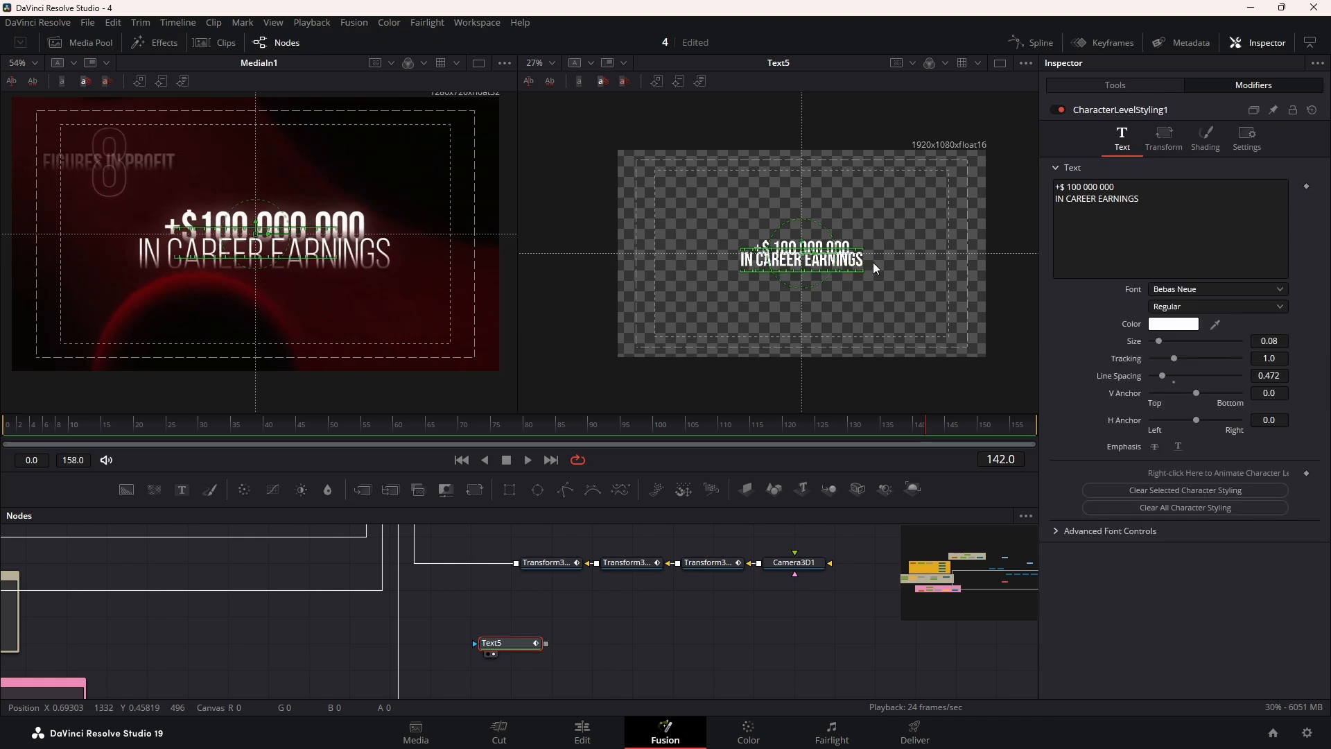
pyautogui.click(1163, 309)
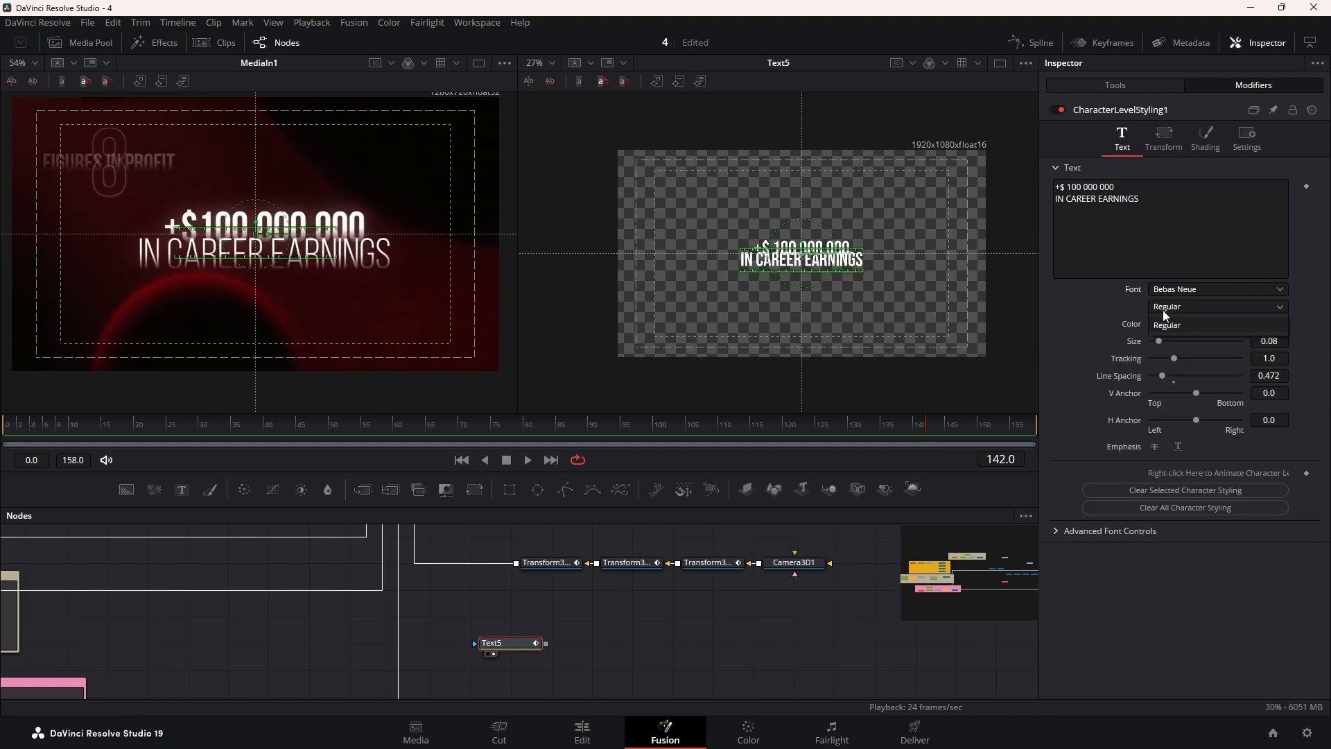
pyautogui.click(1163, 310)
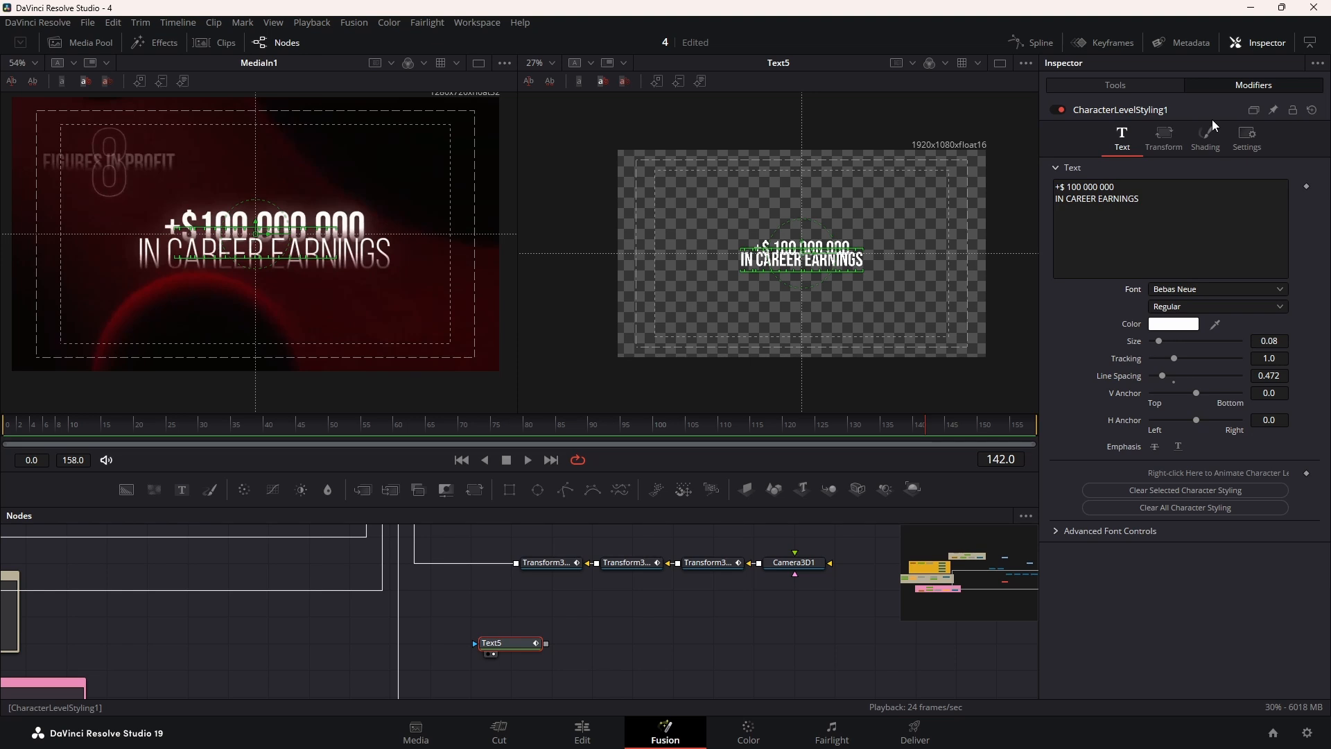
pyautogui.click(1205, 136)
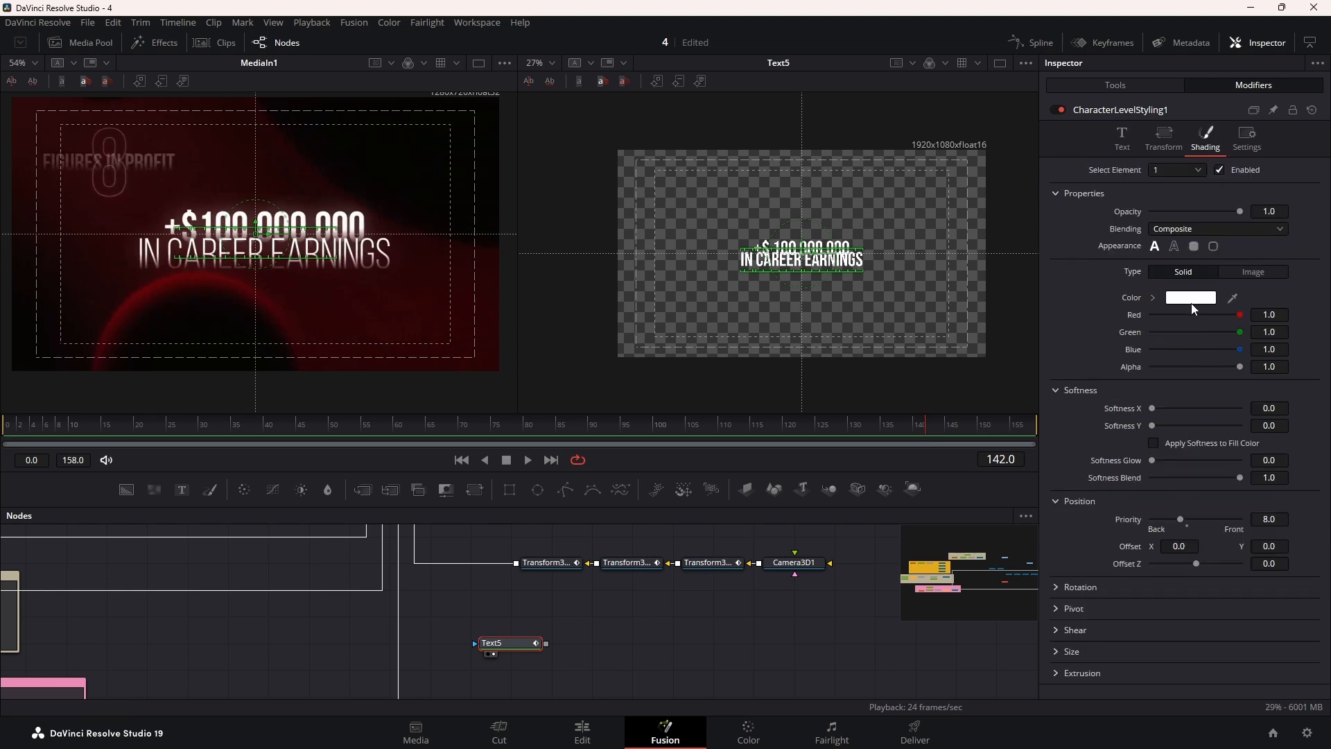
pyautogui.click(1174, 246)
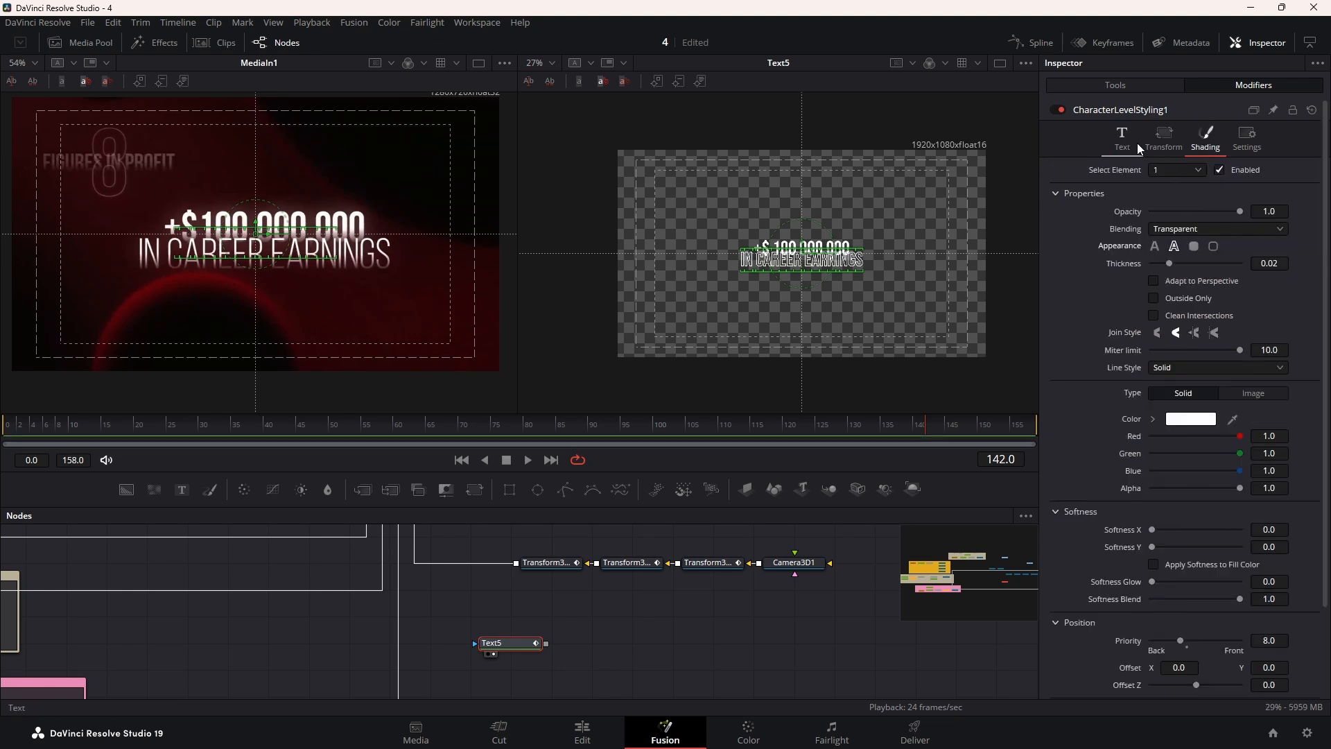
pyautogui.scroll(3, 831, 275)
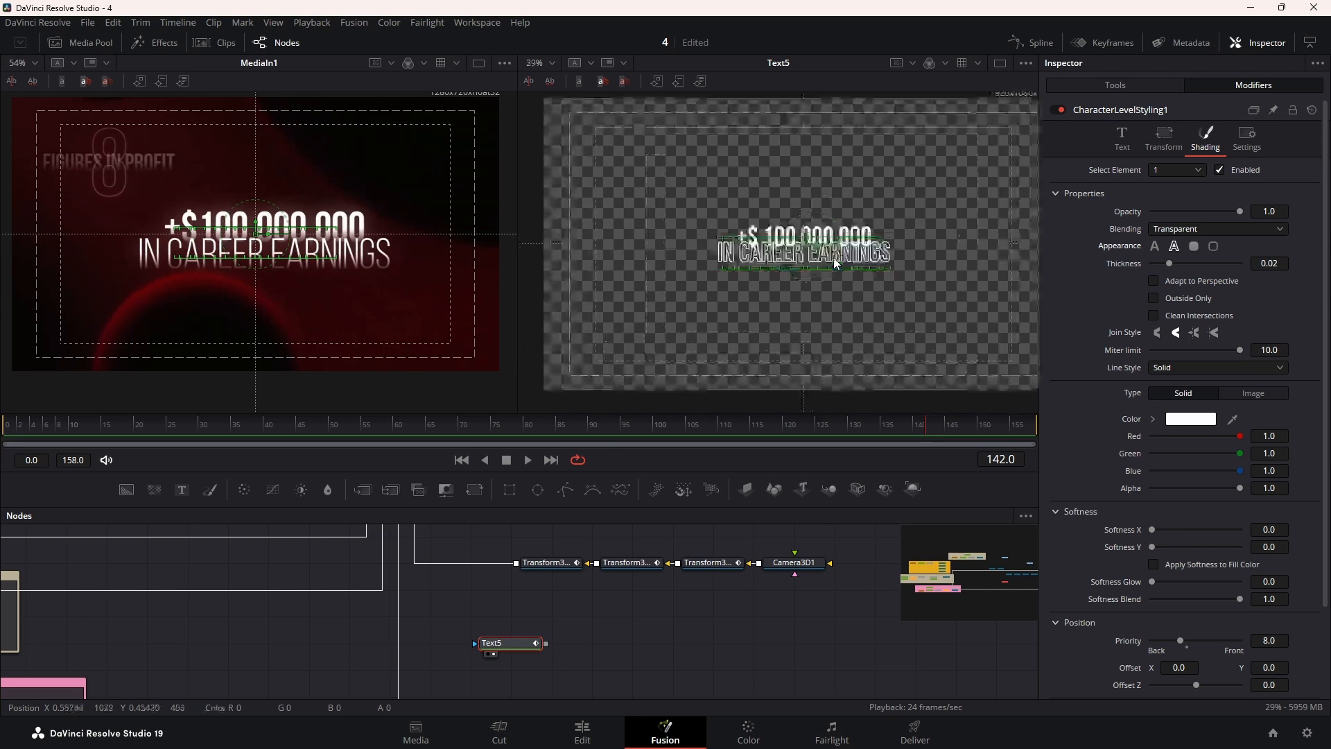
# Give Text5's fill a gradient with a transparent dark stop and the white stop at about 0.393
pyautogui.click(1107, 86)
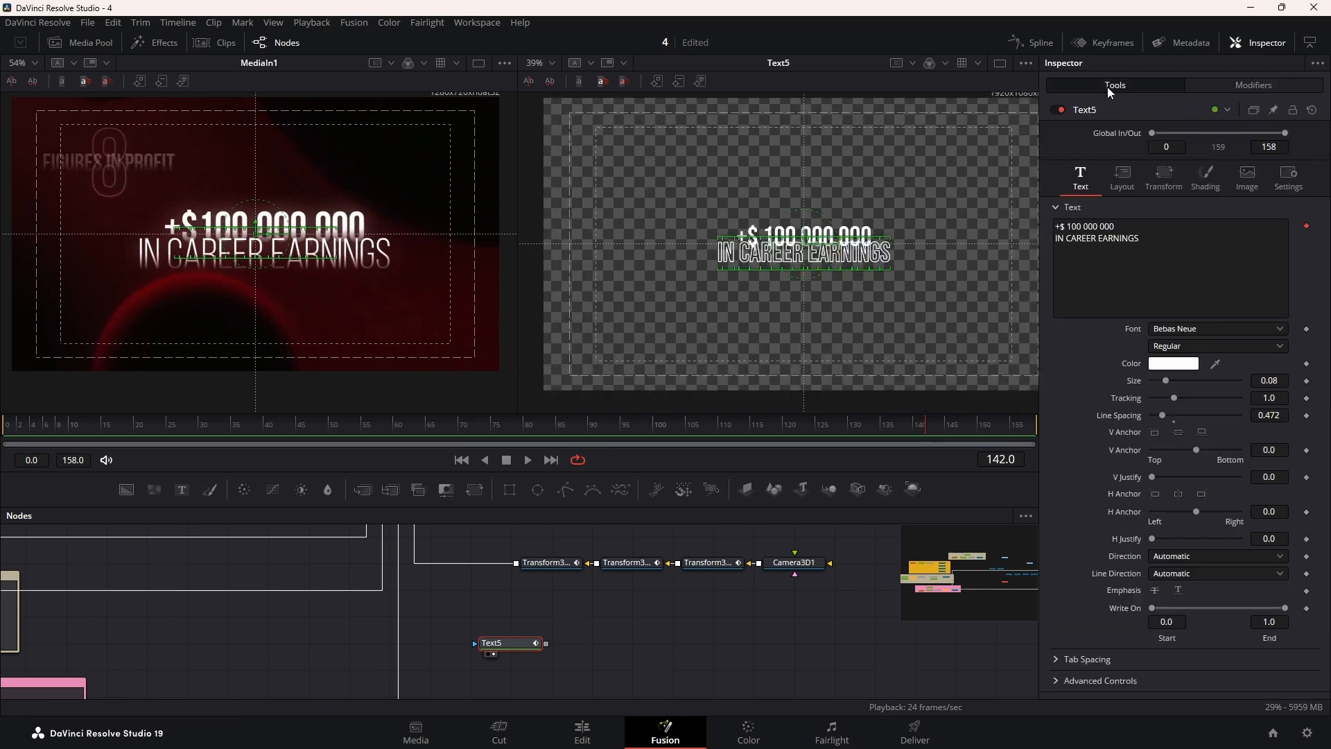
pyautogui.click(1206, 178)
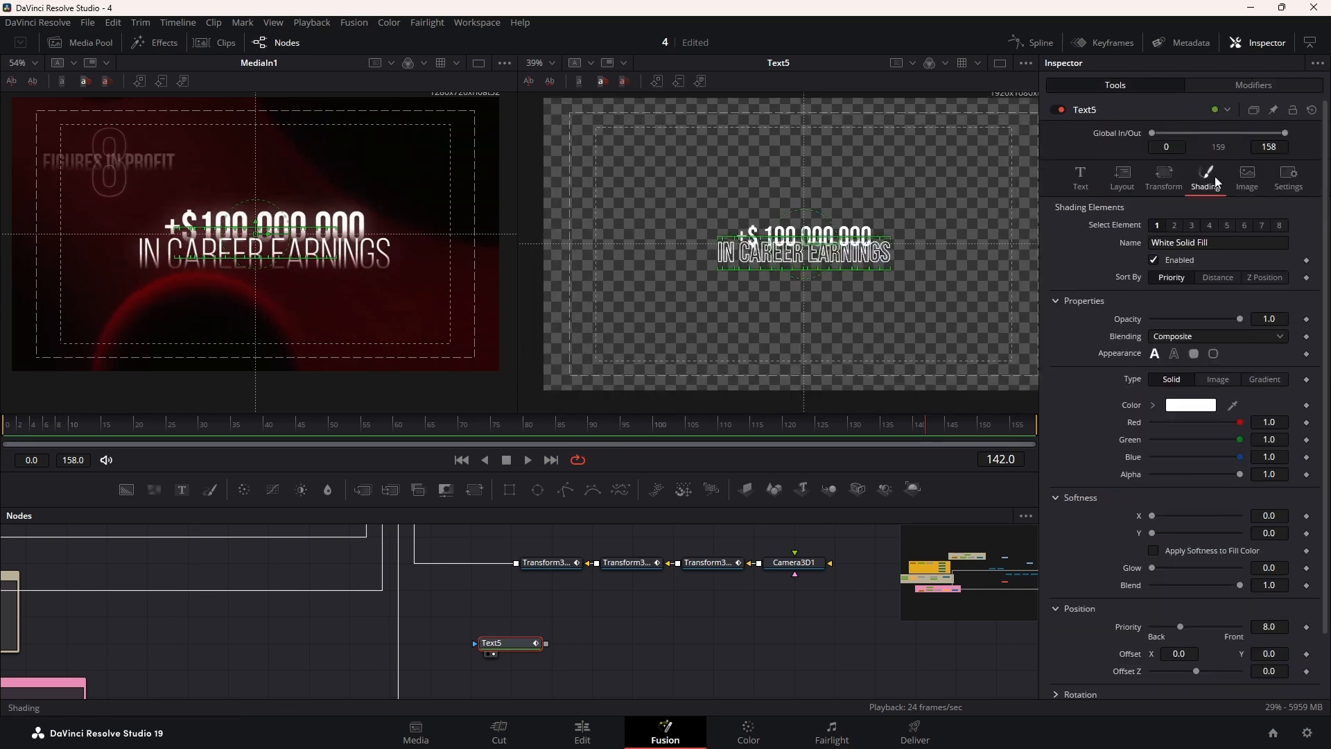
pyautogui.click(1263, 381)
pyautogui.moveTo(1241, 515); pyautogui.dragTo(1148, 516)
pyautogui.moveTo(1288, 413); pyautogui.dragTo(1204, 415)
pyautogui.click(1202, 414)
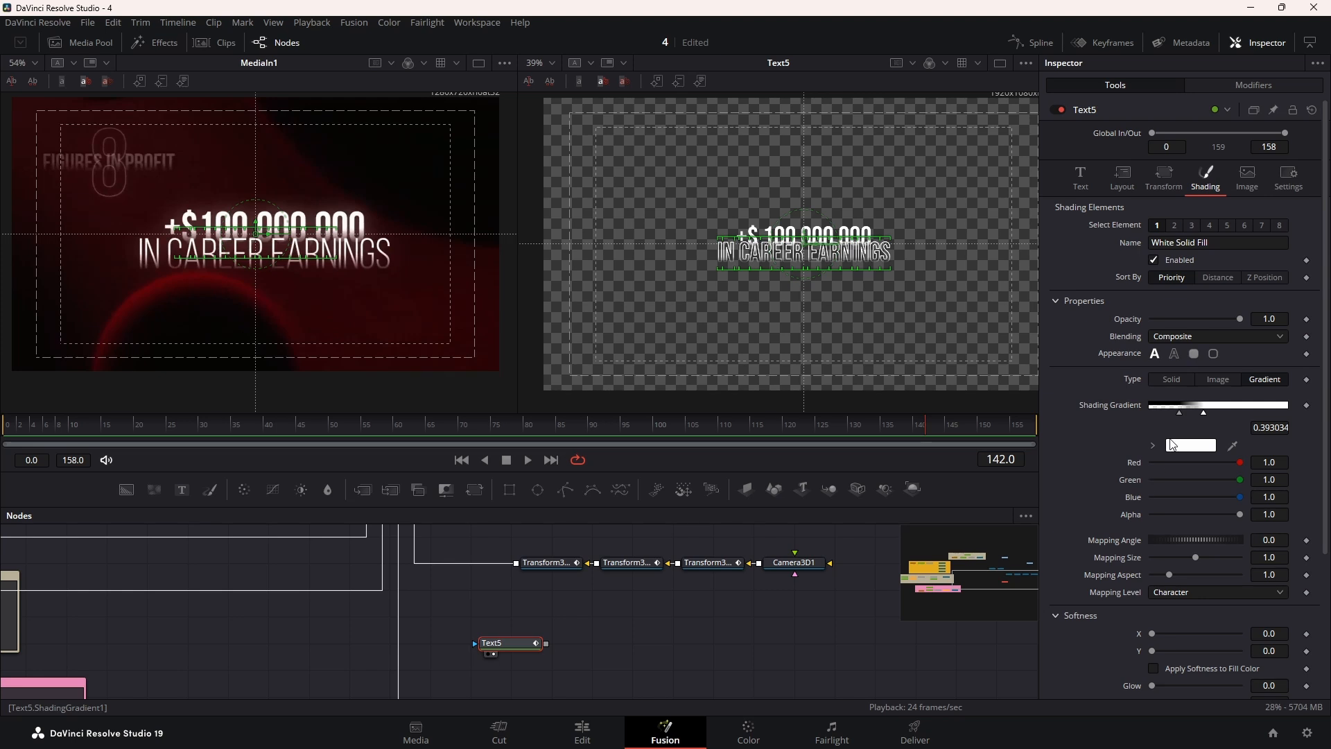
pyautogui.click(1080, 178)
# Add a Soft Glow after Text5 with gain about 0.866 and glow size about 15.7
pyautogui.hotkey('shift', 'space')
pyautogui.write('GLO')
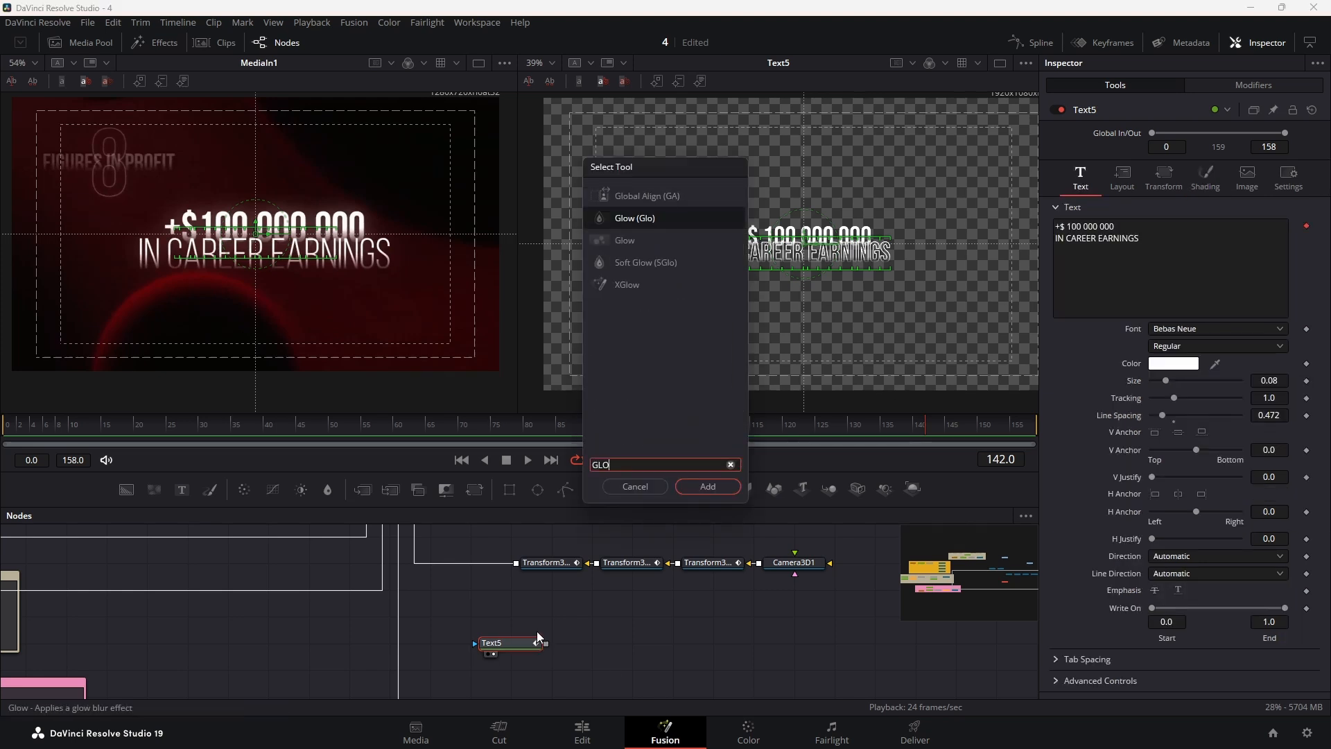
pyautogui.doubleClick(642, 263)
pyautogui.moveTo(1168, 222); pyautogui.dragTo(1164, 258)
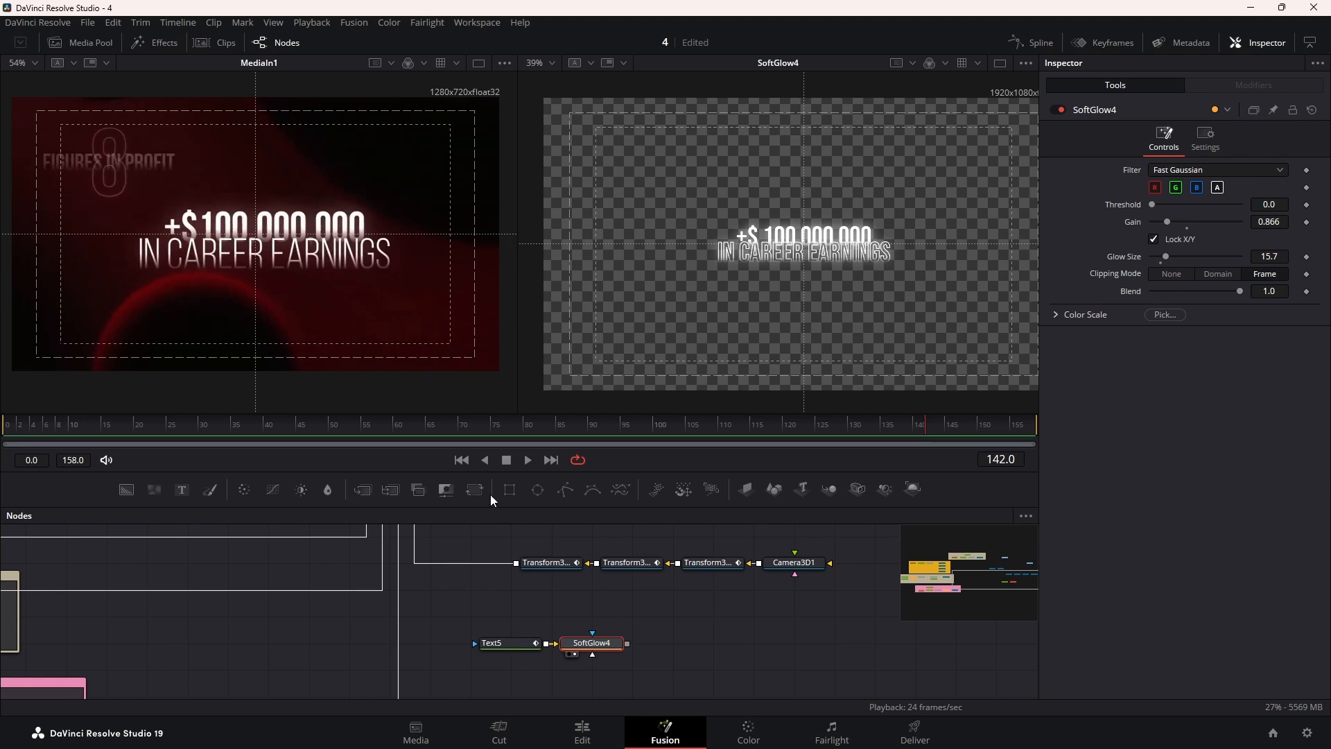
# Add an Image Plane 3D after SoftGlow4, connect it to Merge3D1, and rearrange the career-earnings nodes below the camera chain
pyautogui.moveTo(747, 488); pyautogui.dragTo(712, 639)
pyautogui.moveTo(642, 614); pyautogui.dragTo(694, 658)
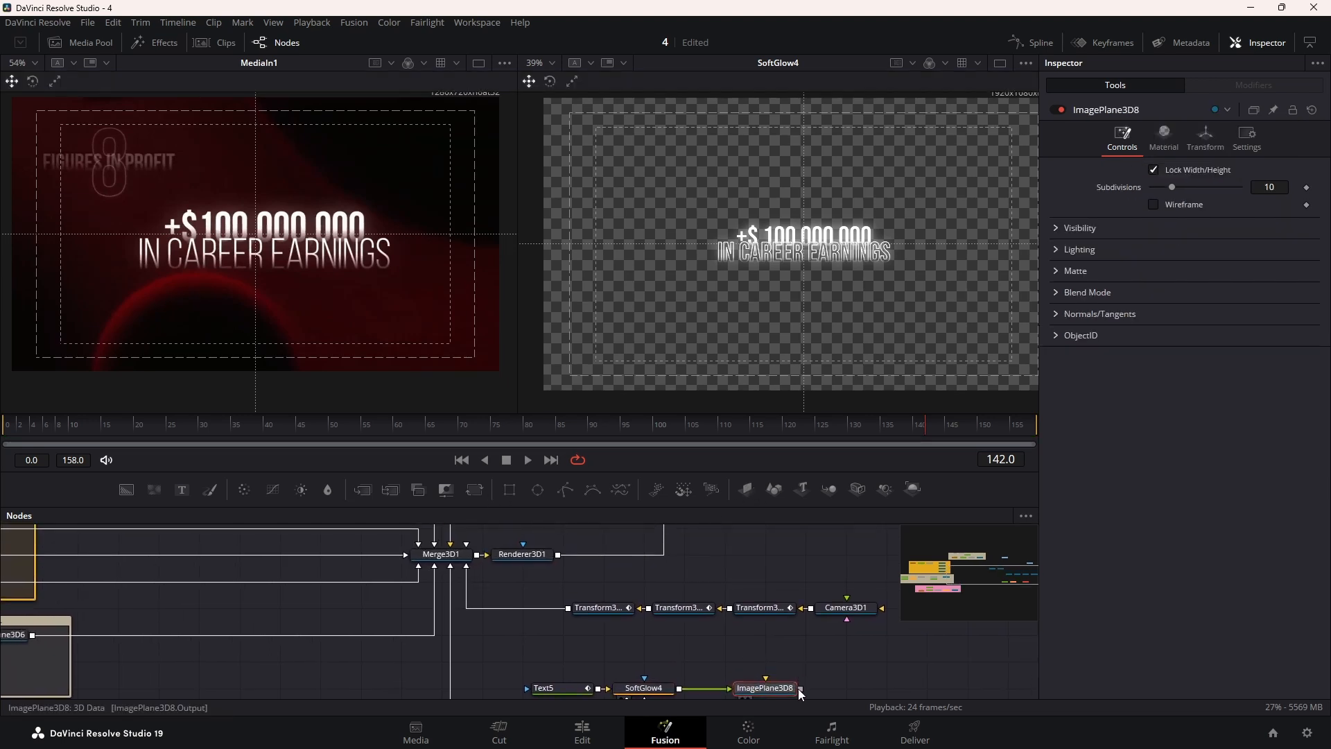
pyautogui.moveTo(801, 689); pyautogui.dragTo(441, 555)
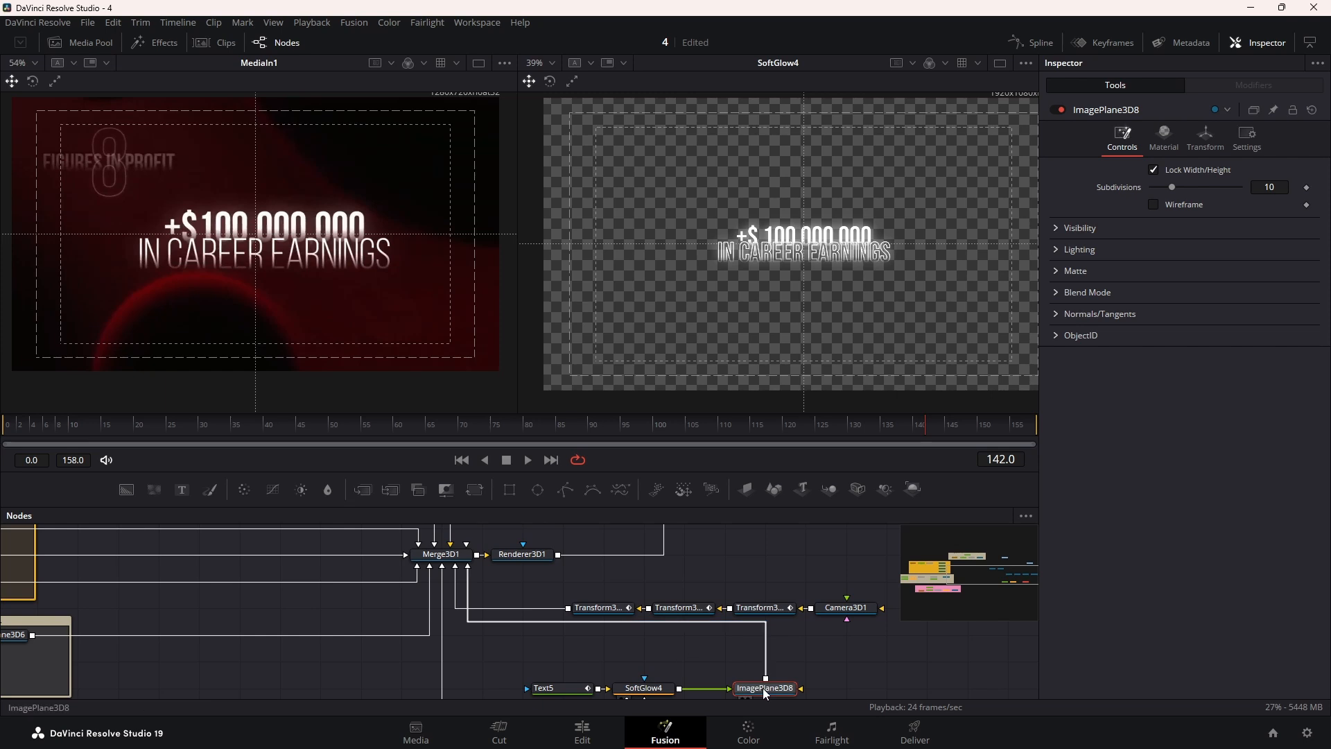
pyautogui.moveTo(766, 693); pyautogui.dragTo(482, 666)
pyautogui.moveTo(665, 692); pyautogui.dragTo(502, 664)
pyautogui.moveTo(502, 665); pyautogui.dragTo(504, 697)
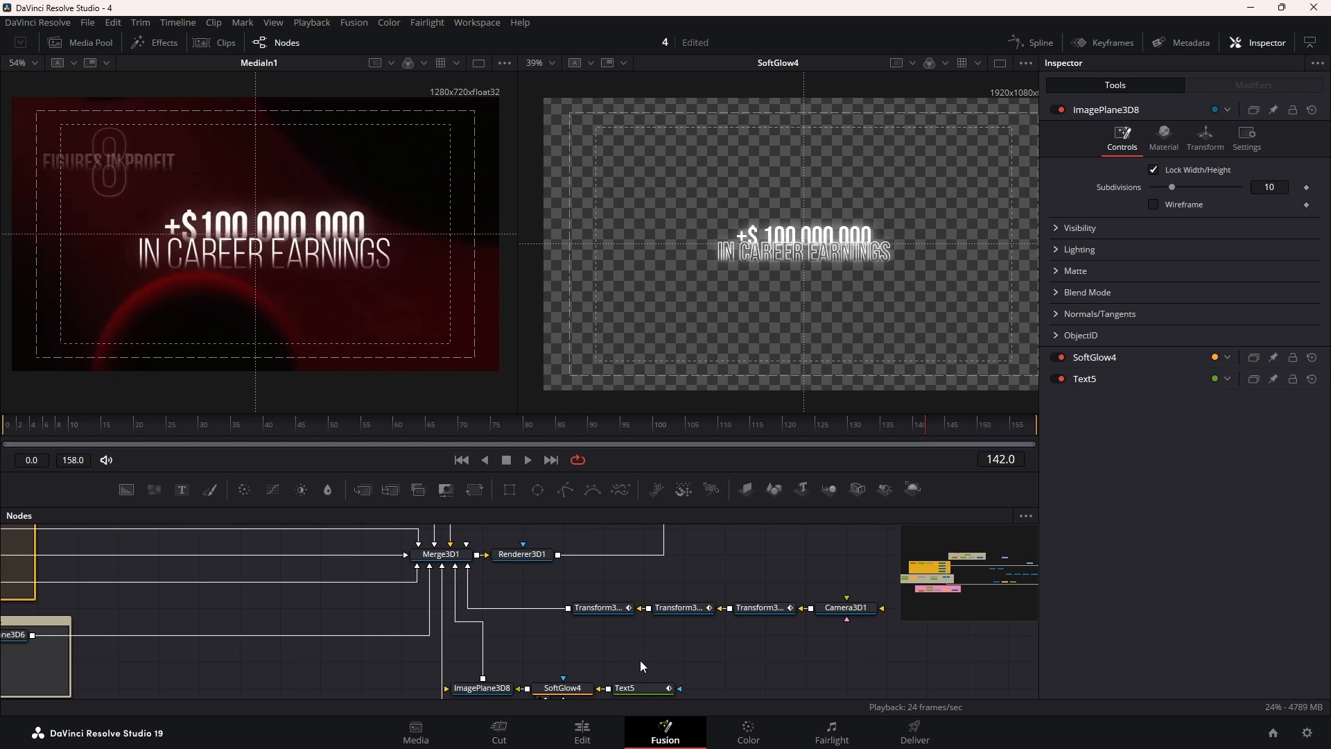
# Show MediaOut1 in the second viewer and set ImagePlane3D8's translation to X 0.468, Y -0.205 and Z 1.71
pyautogui.scroll(3, 648, 634)
pyautogui.moveTo(813, 626); pyautogui.dragTo(770, 210)
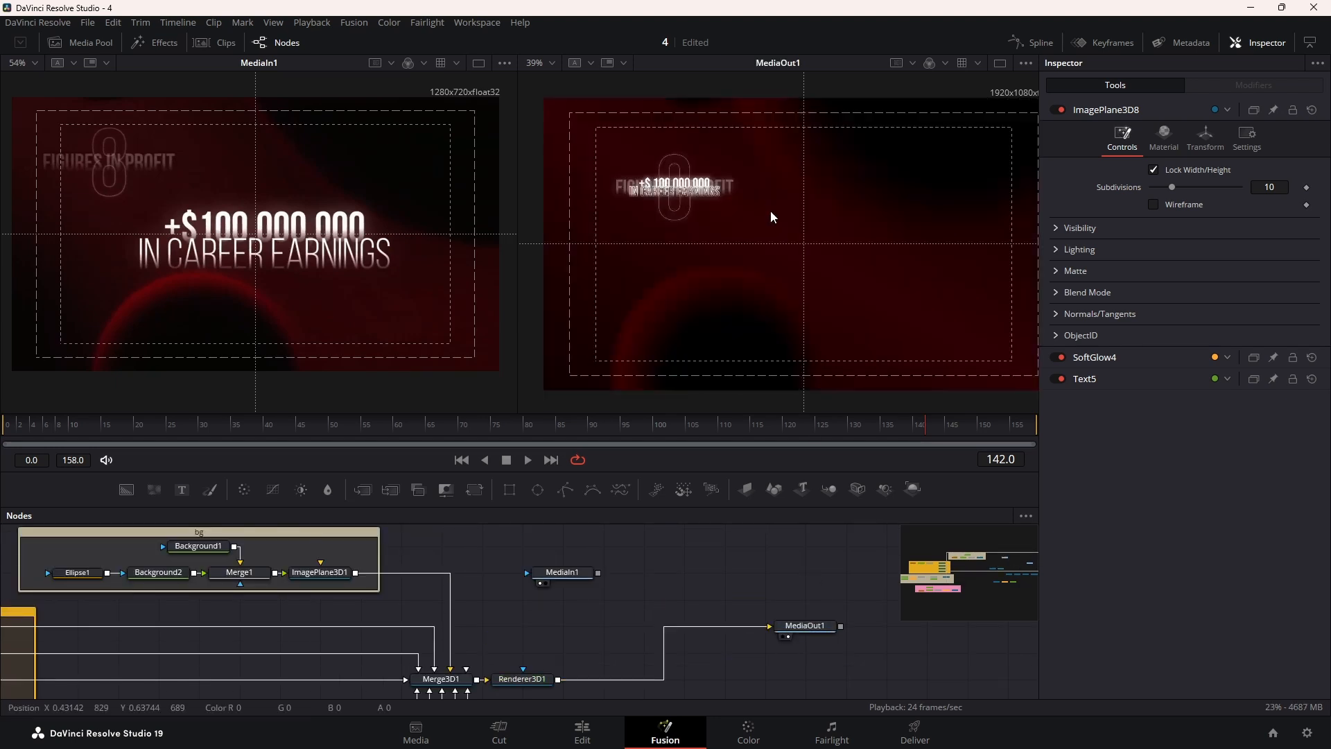
pyautogui.moveTo(800, 302)
pyautogui.mouseDown()
pyautogui.moveTo(734, 186)
pyautogui.moveTo(788, 309)
pyautogui.mouseUp()
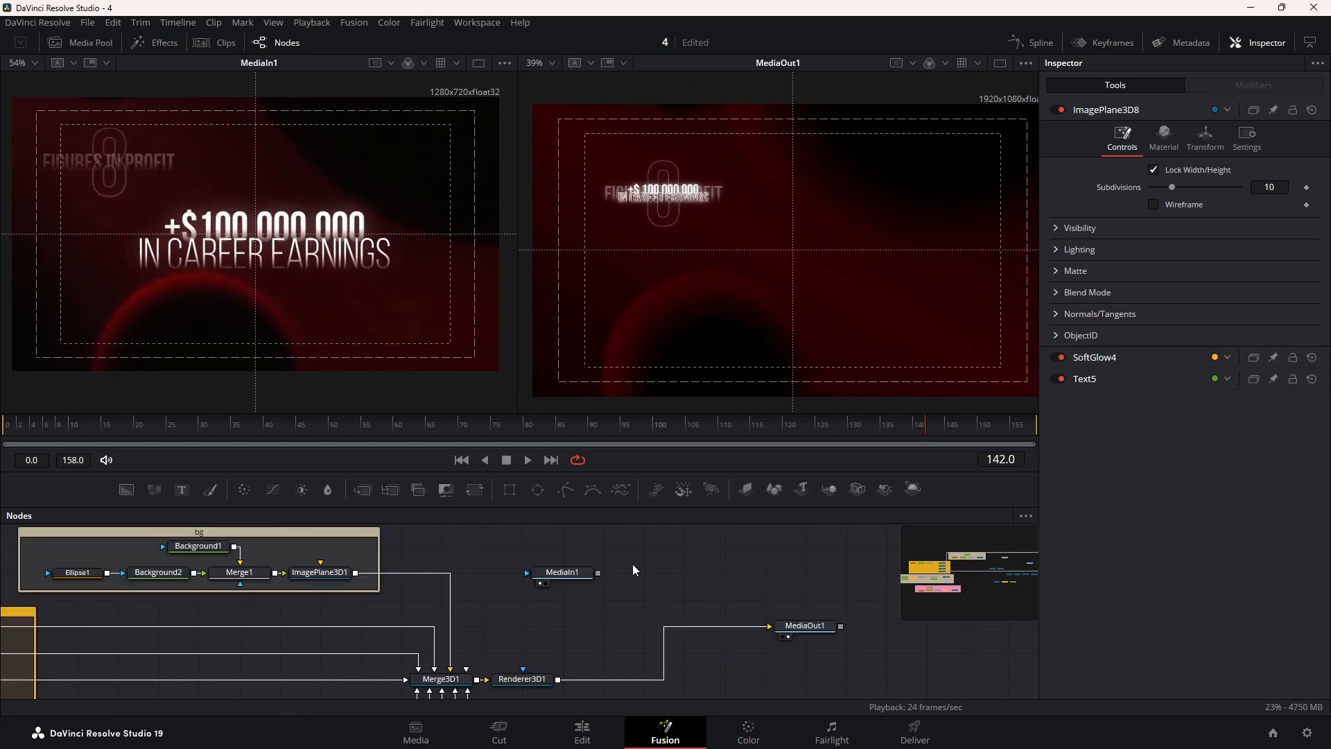
pyautogui.scroll(-4, 635, 567)
pyautogui.click(509, 646)
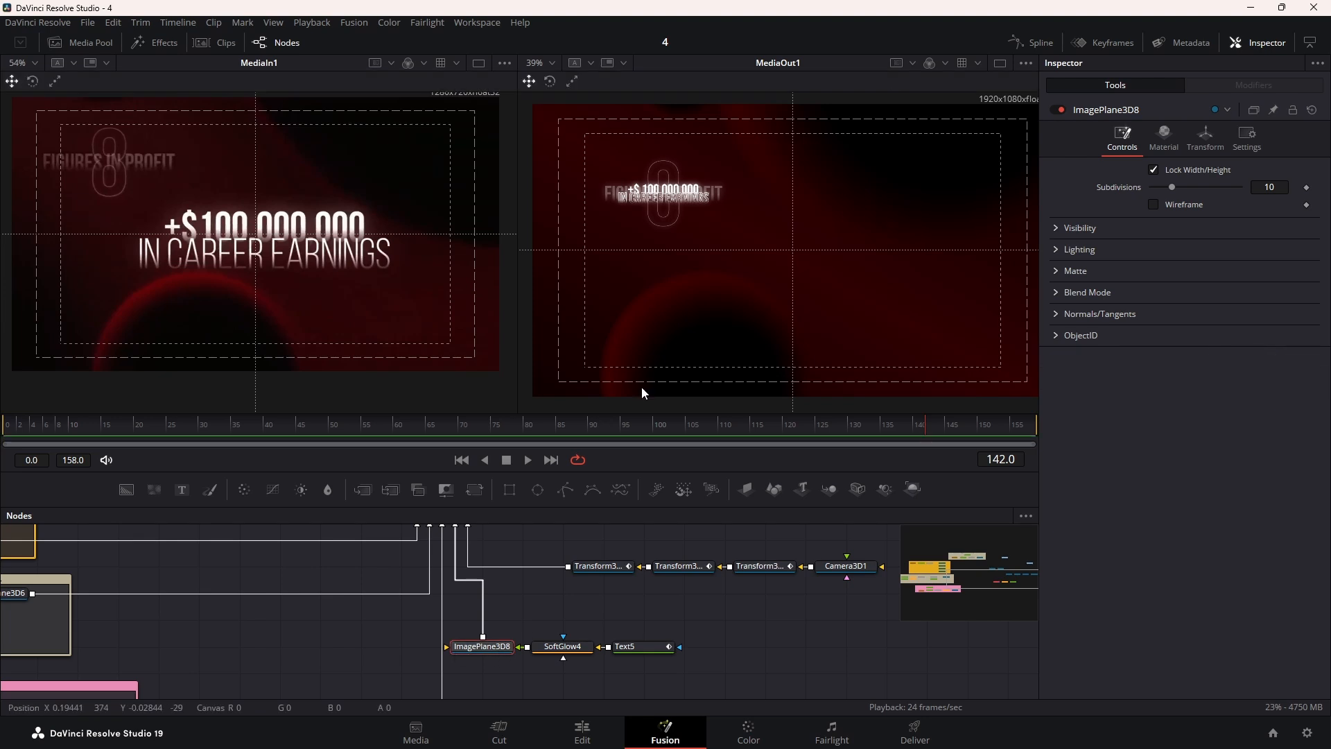
pyautogui.click(1221, 140)
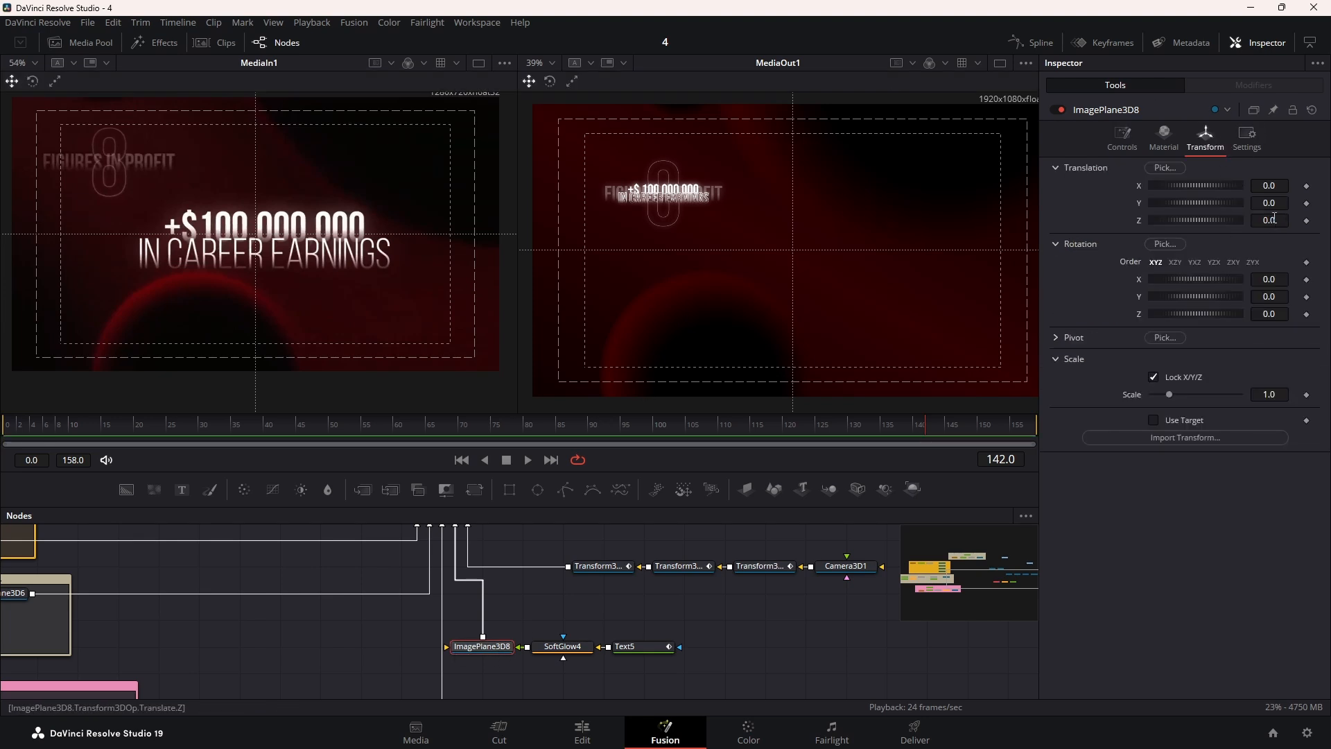
pyautogui.moveTo(1269, 204)
pyautogui.mouseDown()
pyautogui.moveTo(1223, 204)
pyautogui.moveTo(1249, 204)
pyautogui.mouseUp()
pyautogui.moveTo(1269, 186)
pyautogui.mouseDown()
pyautogui.moveTo(1315, 186)
pyautogui.moveTo(1272, 220)
pyautogui.moveTo(1308, 221)
pyautogui.moveTo(1270, 185)
pyautogui.mouseUp()
pyautogui.moveTo(1269, 203); pyautogui.dragTo(1267, 204)
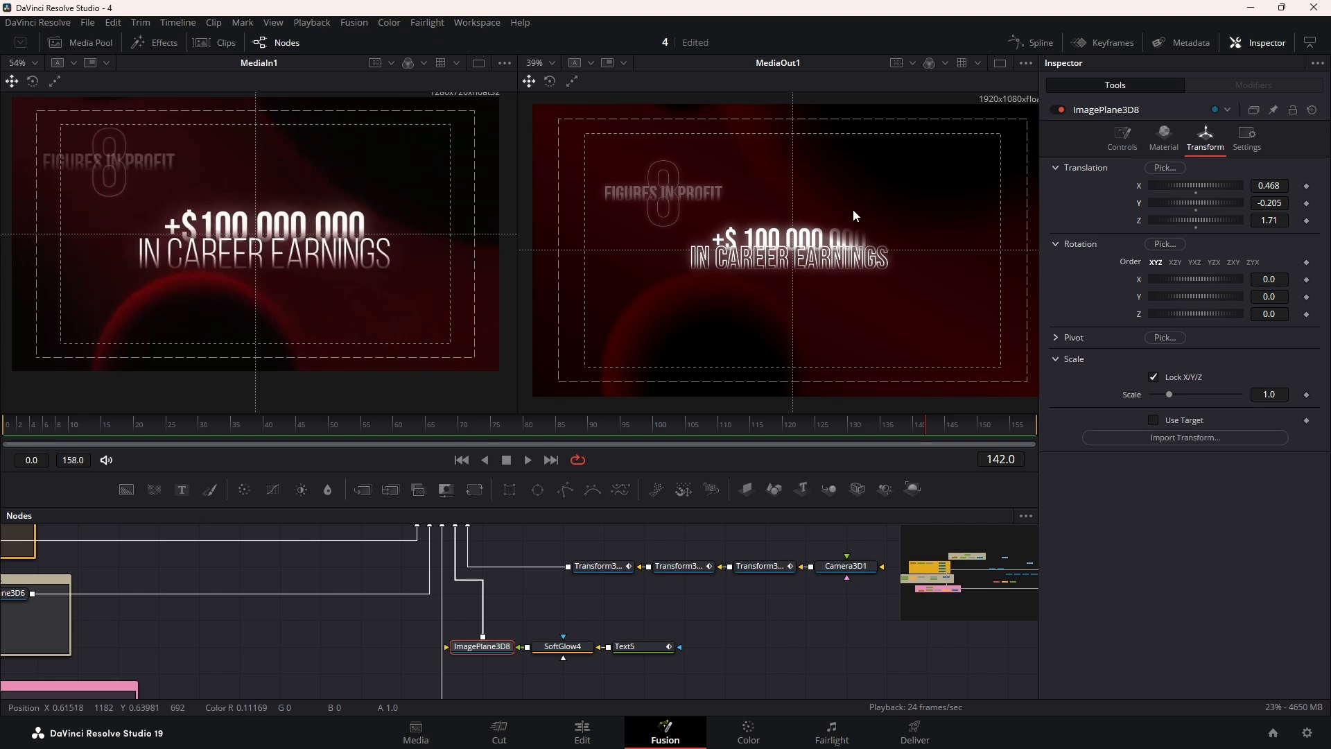
# Reposition ImagePlane3D4 clear of the career-earnings text and set ImagePlane3D8's Z translation to 1.75
pyautogui.moveTo(241, 570); pyautogui.dragTo(594, 666)
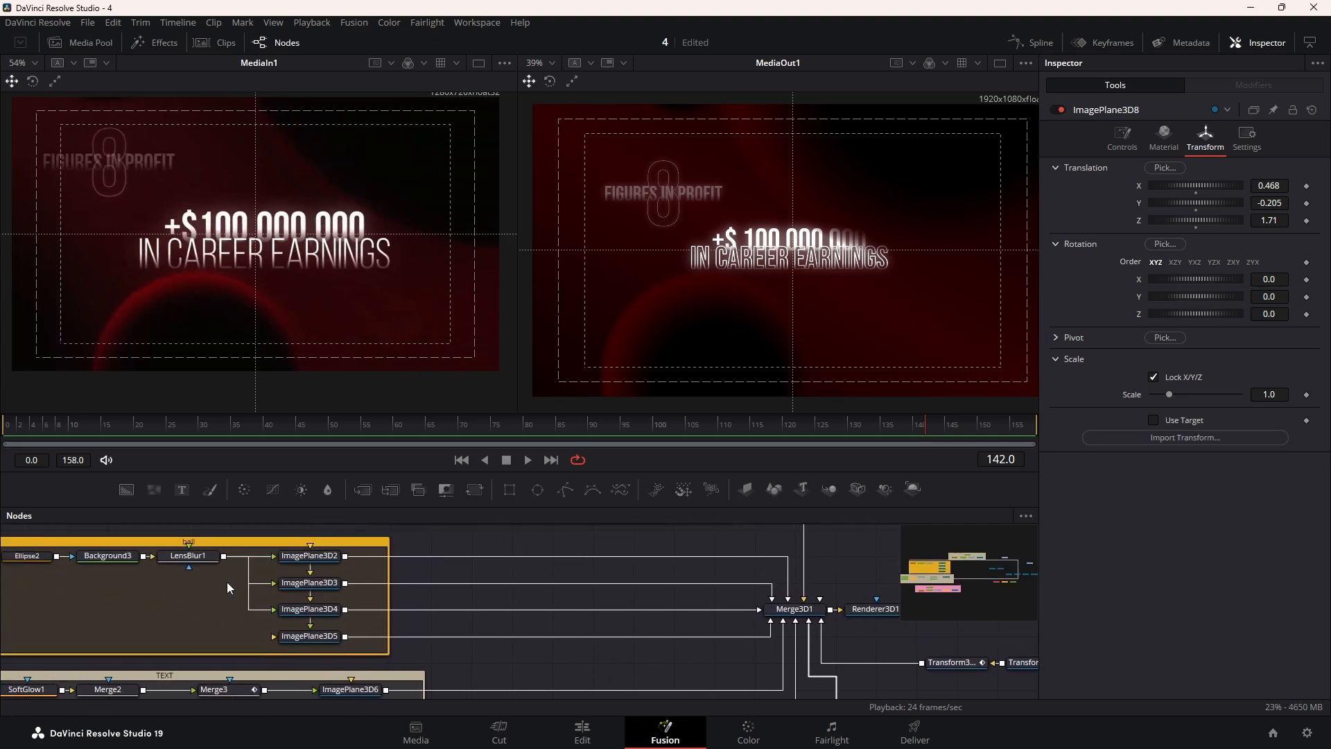
pyautogui.click(315, 610)
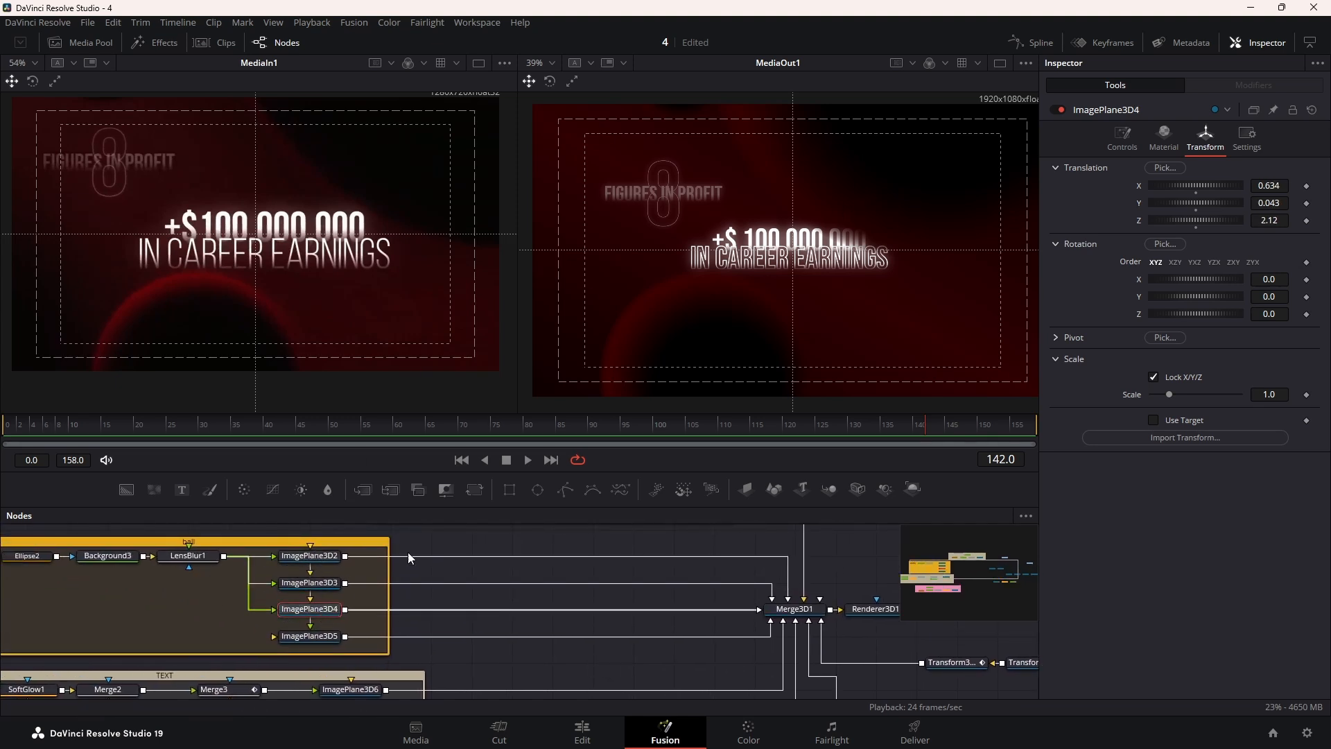
pyautogui.moveTo(1260, 203)
pyautogui.mouseDown()
pyautogui.moveTo(1276, 203)
pyautogui.moveTo(1275, 185)
pyautogui.mouseUp()
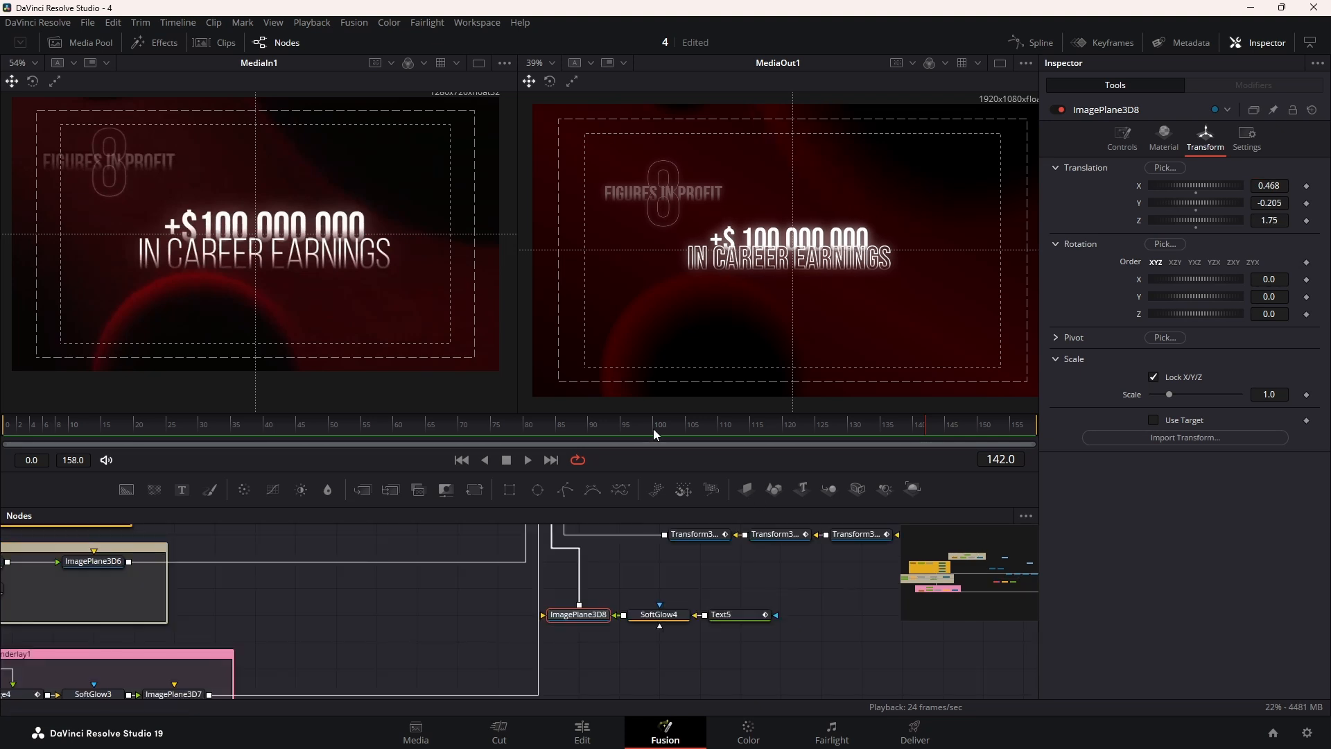
# Keyframe the opacity of Text5's white fill from 0 at frame 95 to 1 at frame 115
pyautogui.moveTo(653, 429)
pyautogui.mouseDown()
pyautogui.moveTo(623, 428)
pyautogui.moveTo(644, 431)
pyautogui.mouseUp()
pyautogui.moveTo(629, 431)
pyautogui.mouseDown()
pyautogui.moveTo(606, 428)
pyautogui.moveTo(622, 428)
pyautogui.mouseUp()
pyautogui.click(721, 614)
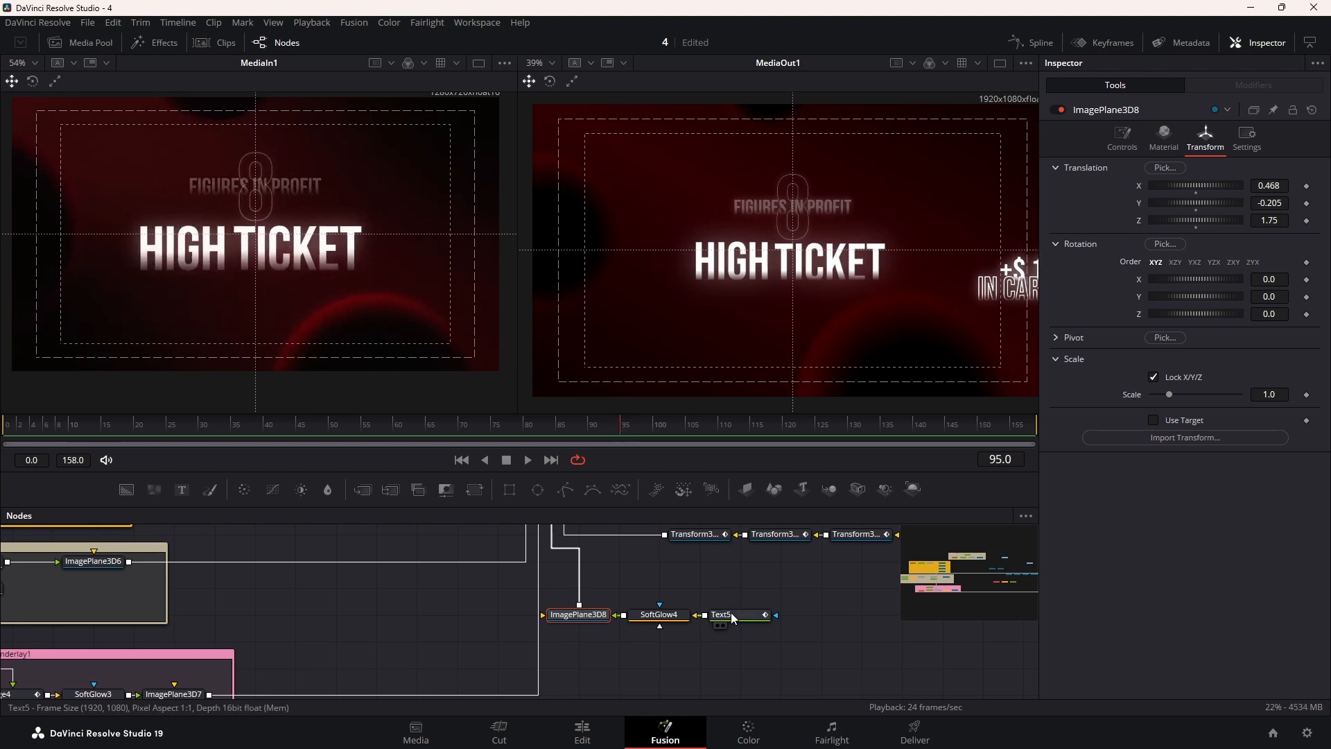
pyautogui.click(1205, 177)
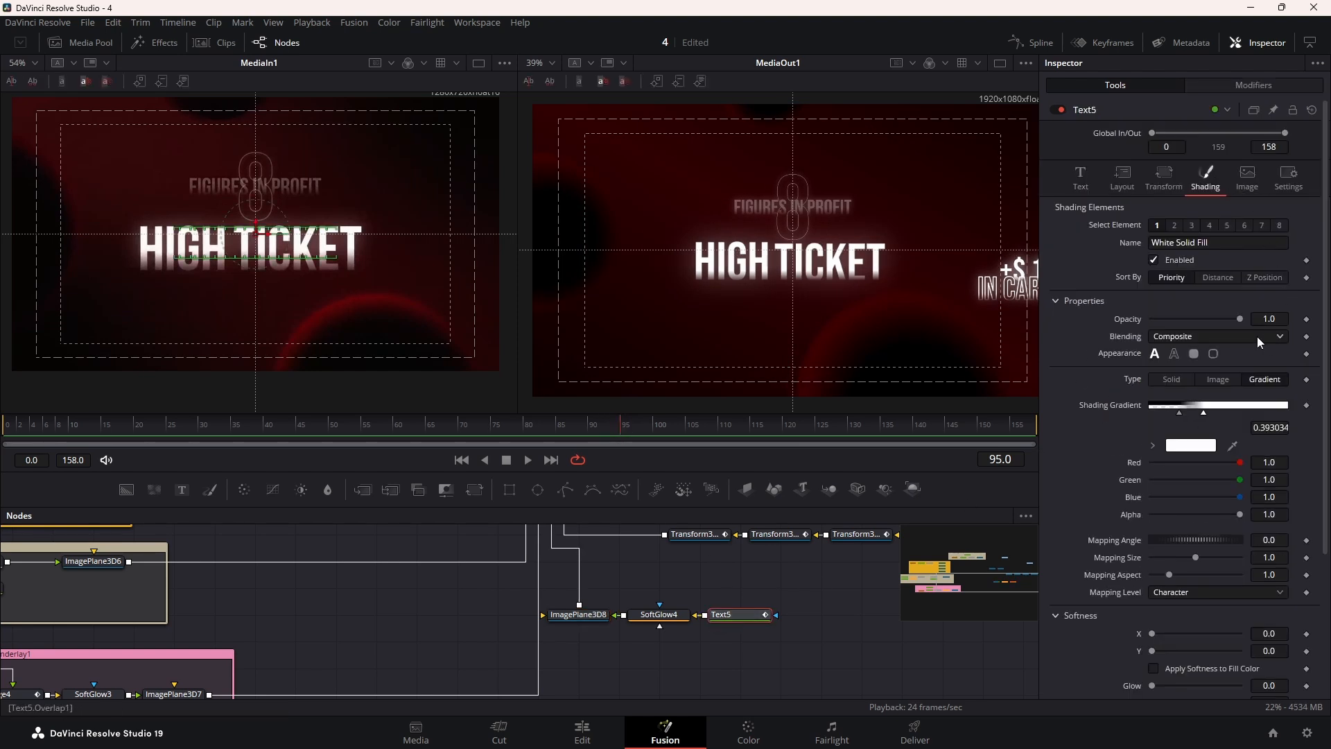
pyautogui.moveTo(1240, 319); pyautogui.dragTo(1148, 318)
pyautogui.click(1307, 318)
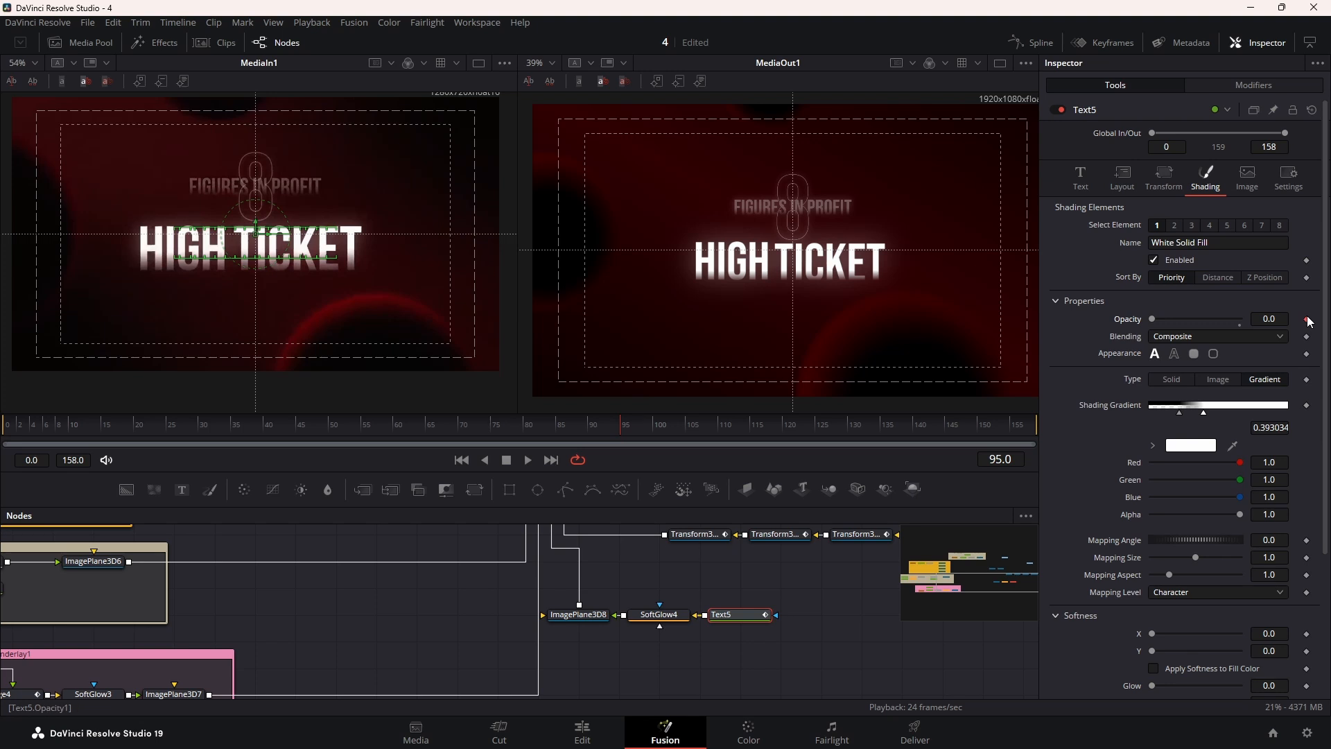
pyautogui.click(757, 427)
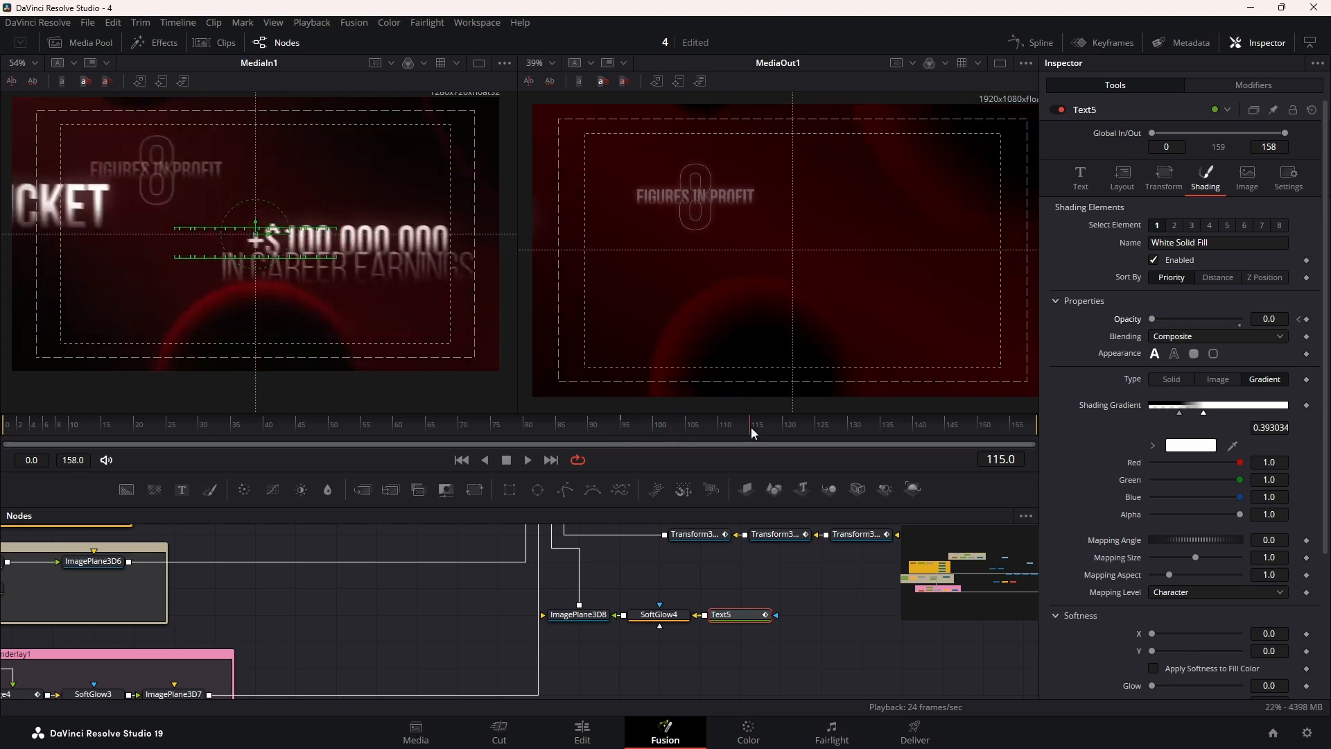
pyautogui.moveTo(1153, 319); pyautogui.dragTo(1247, 317)
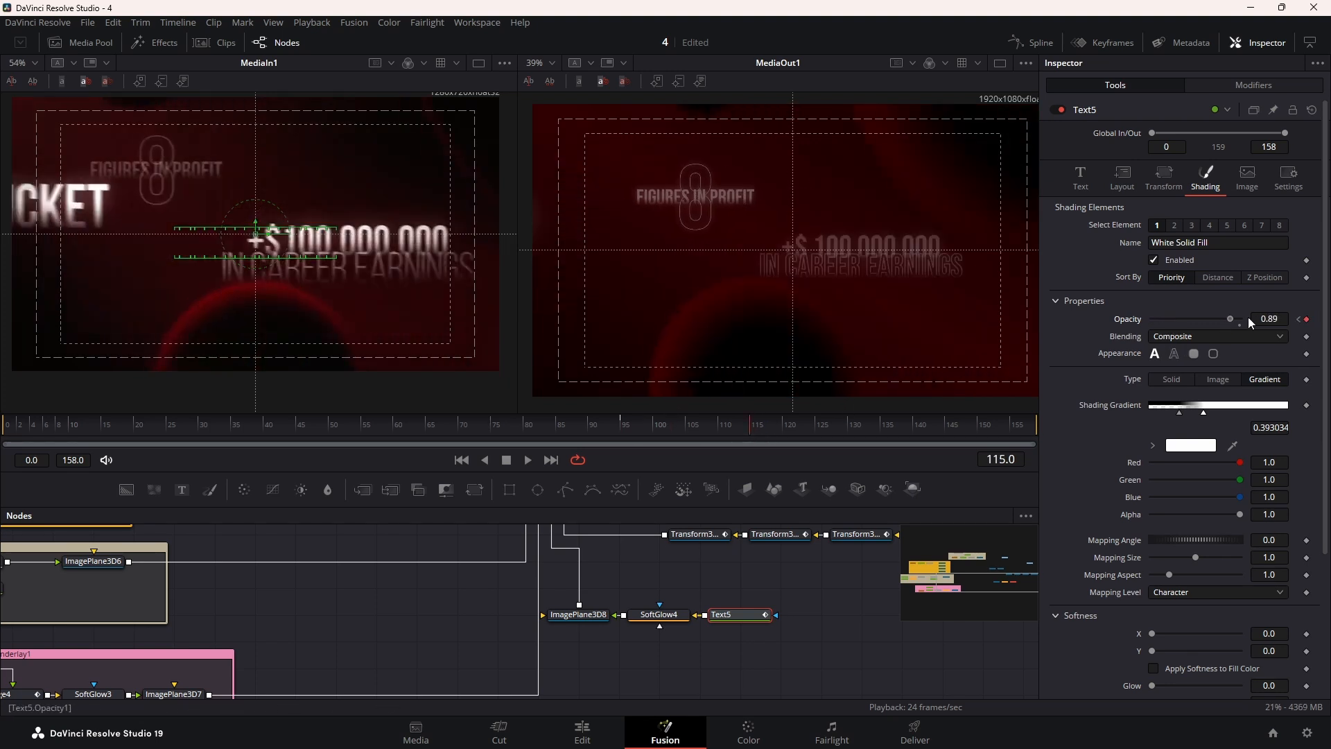
# Make room after SoftGlow4, add a Drop Shadow between it and ImagePlane3D8, and reduce the shadow's drop distance
pyautogui.keyDown('ctrl'); pyautogui.click(655, 614); pyautogui.keyUp('ctrl')
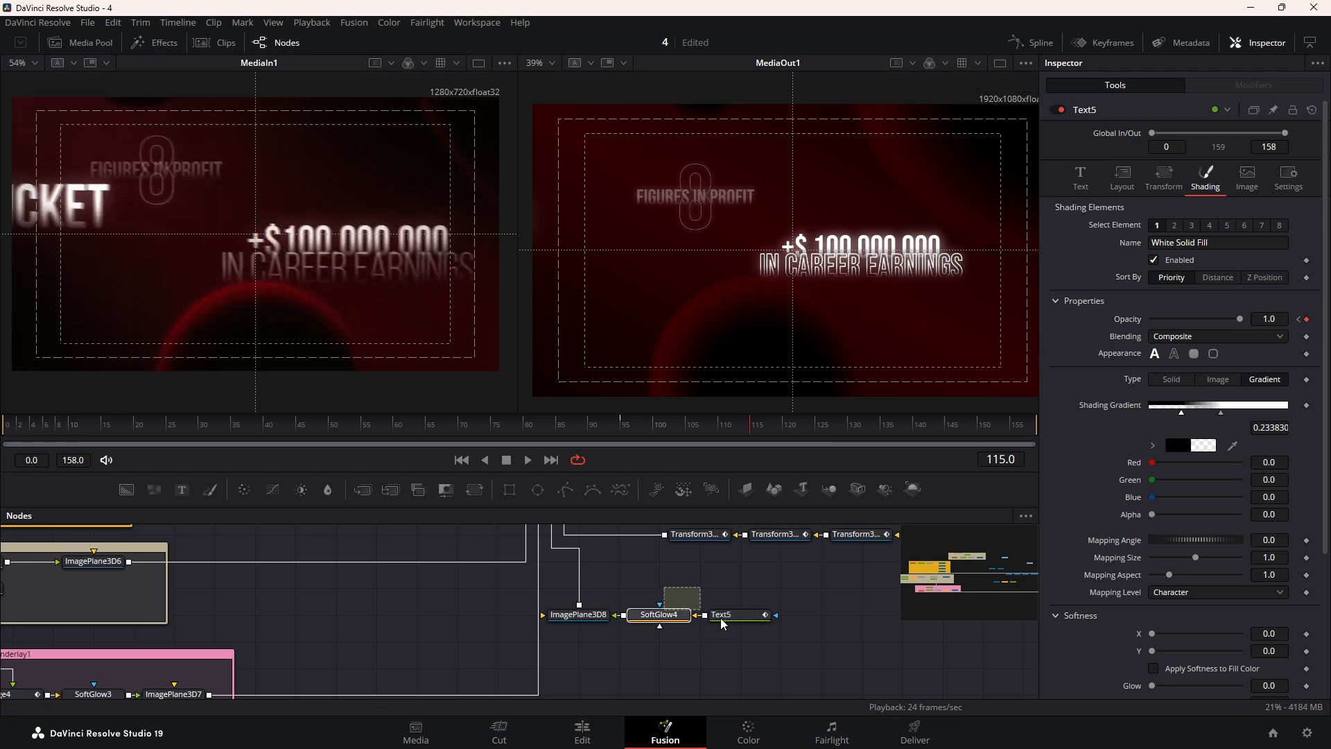
pyautogui.moveTo(655, 614); pyautogui.dragTo(773, 610)
pyautogui.click(771, 610)
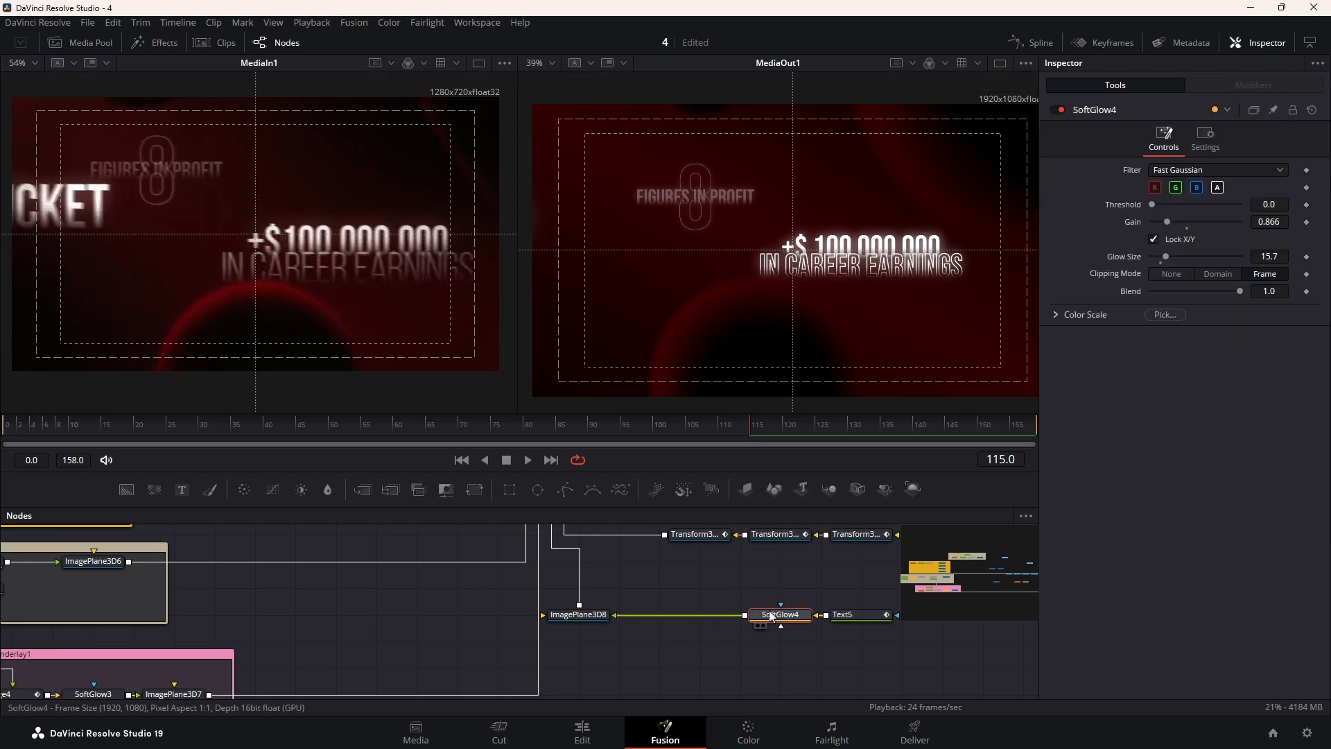
pyautogui.hotkey('shift', 'space')
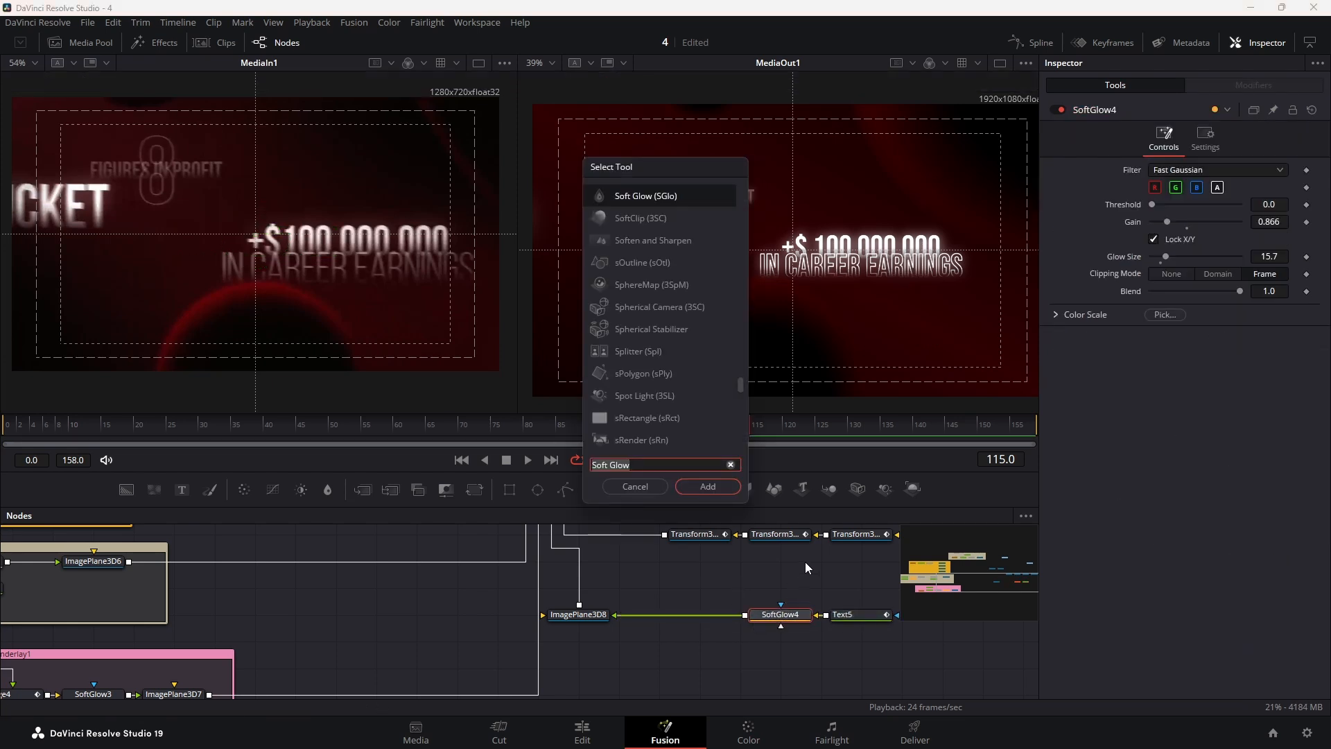
pyautogui.write('SH')
pyautogui.click(641, 240)
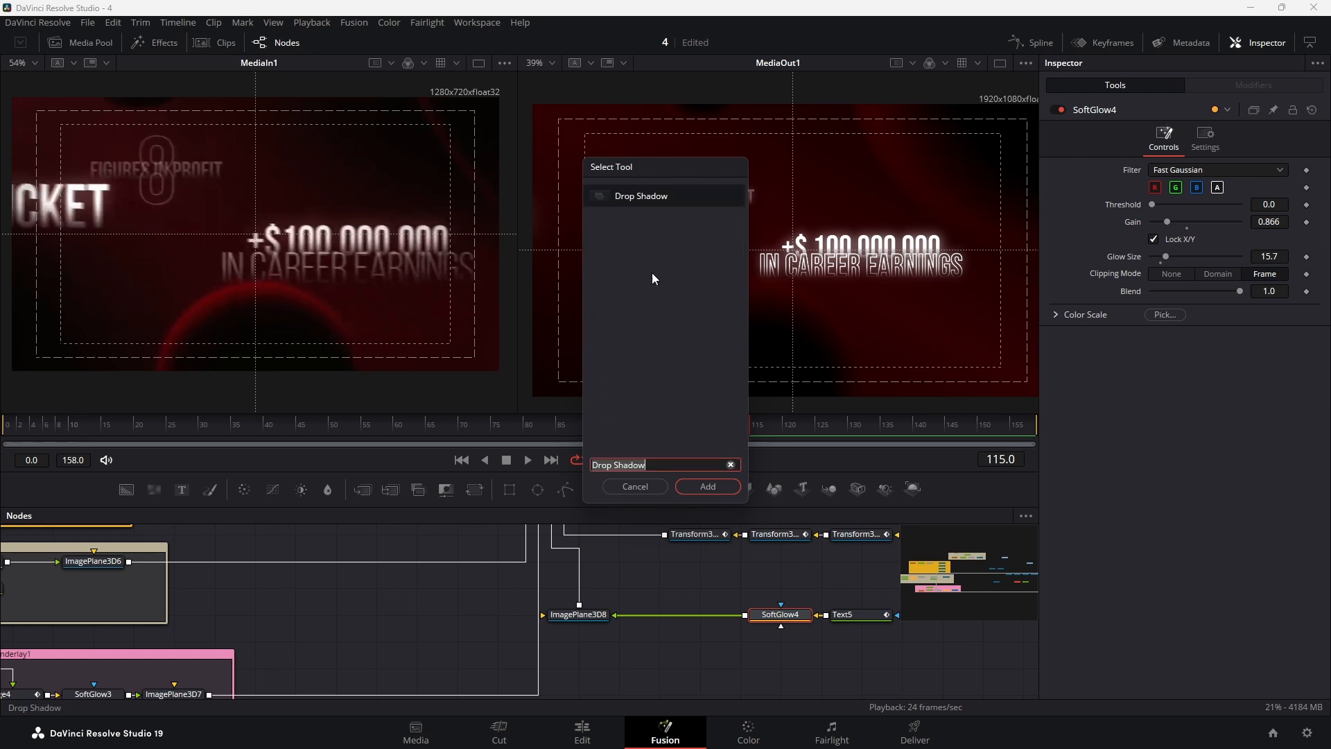
pyautogui.press('Return')
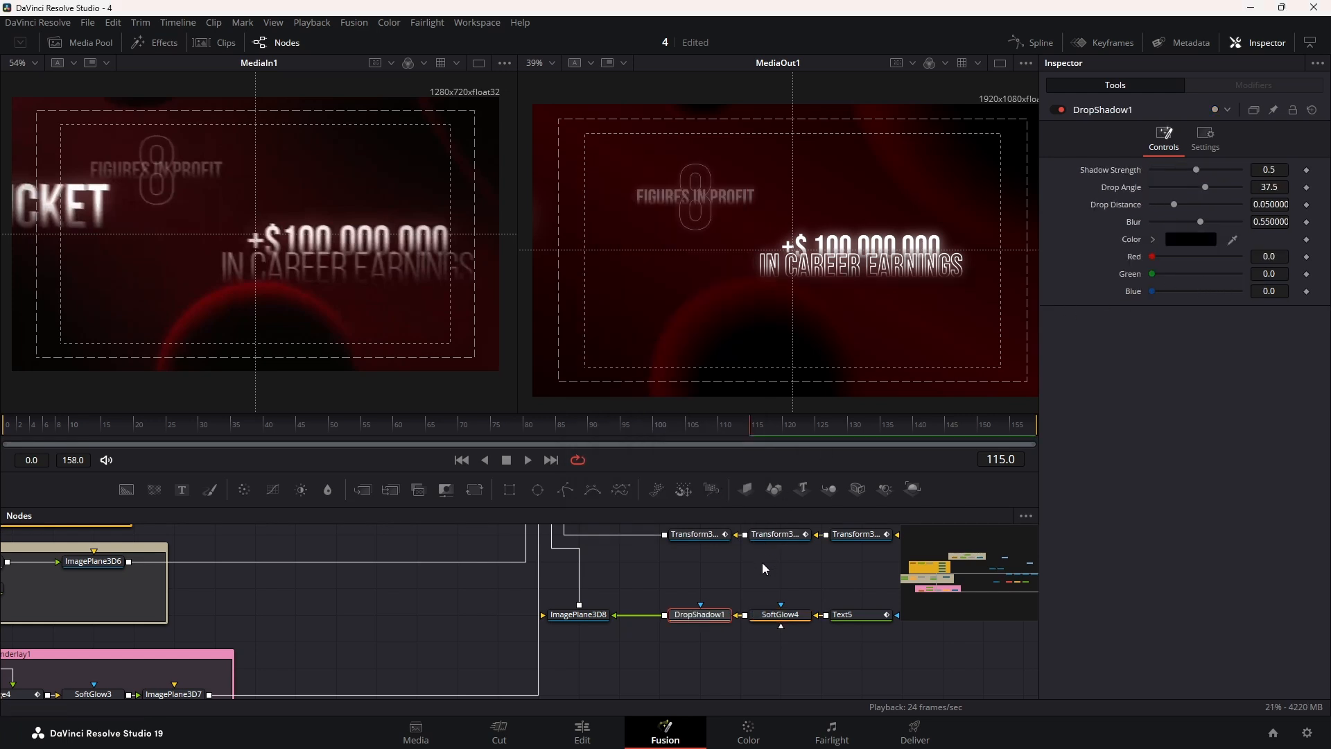
pyautogui.click(771, 569)
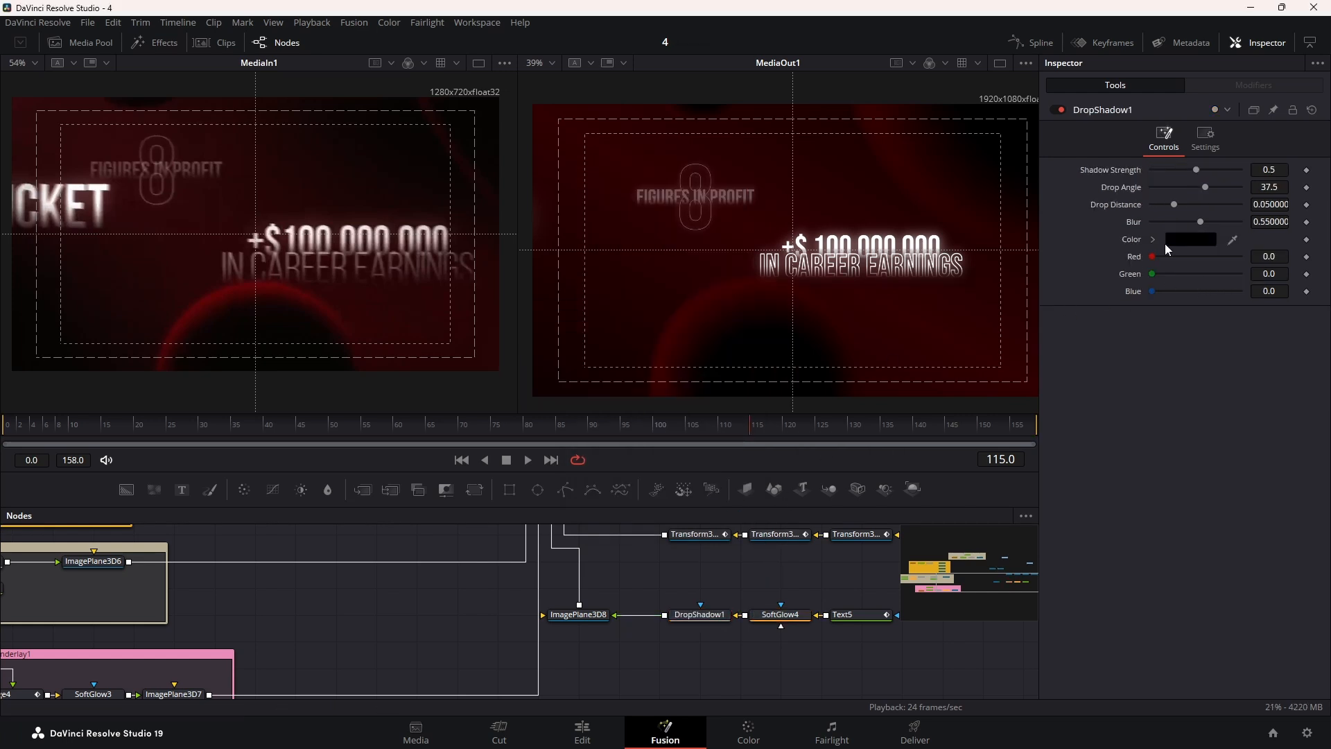
pyautogui.moveTo(1172, 203); pyautogui.dragTo(1162, 199)
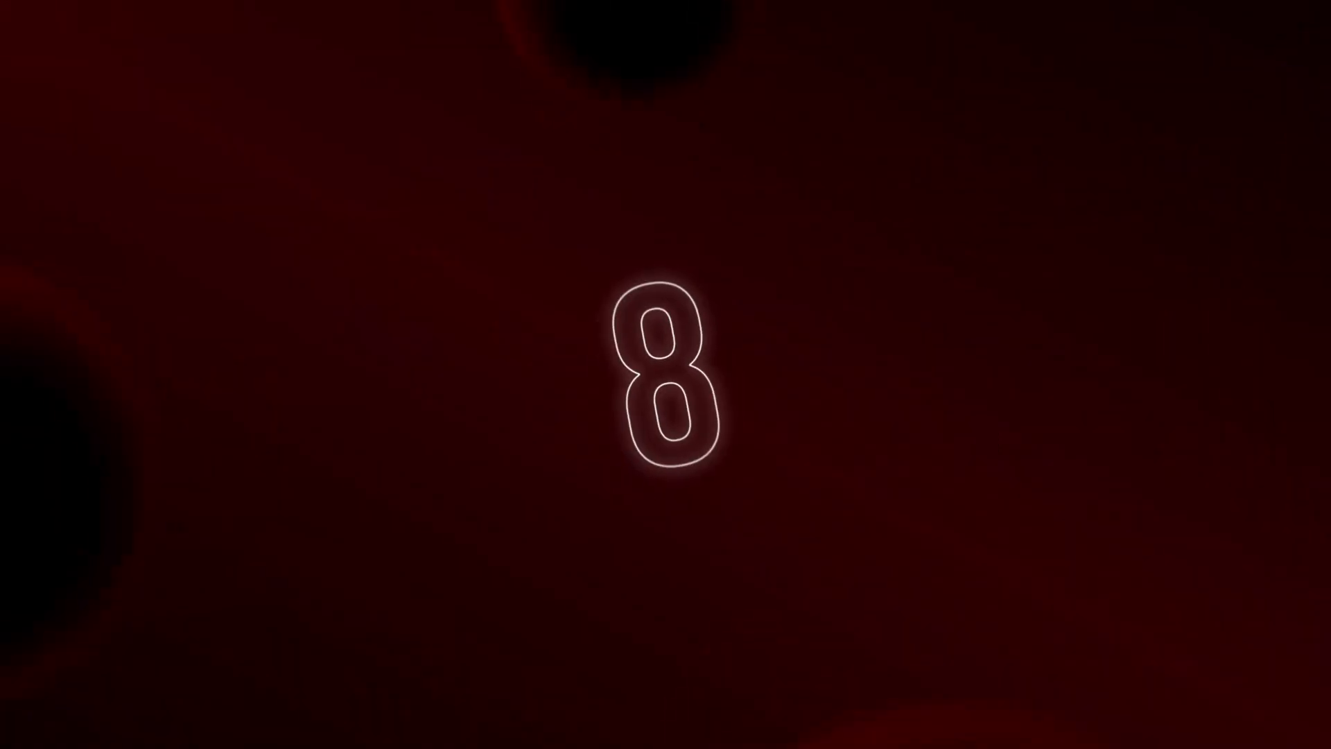